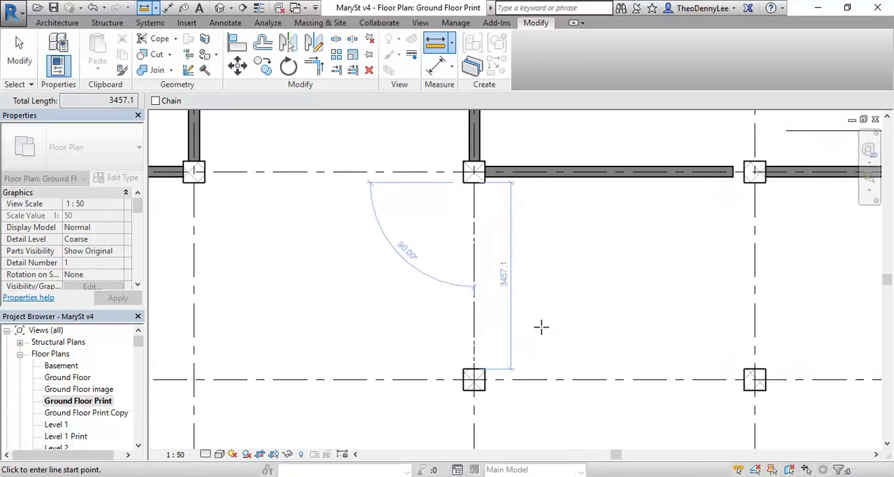
- End the active measurement between the columns on the ground floor plan
{"action": "scroll", "coordinate": [543, 294], "scroll_direction": "up", "scroll_amount": 1}
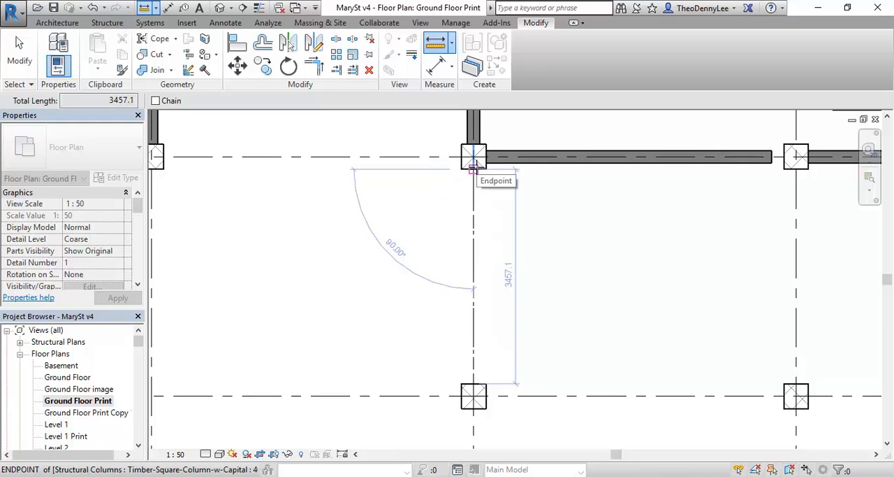
{"action": "right_click", "coordinate": [289, 212]}
{"action": "right_click", "coordinate": [335, 228]}
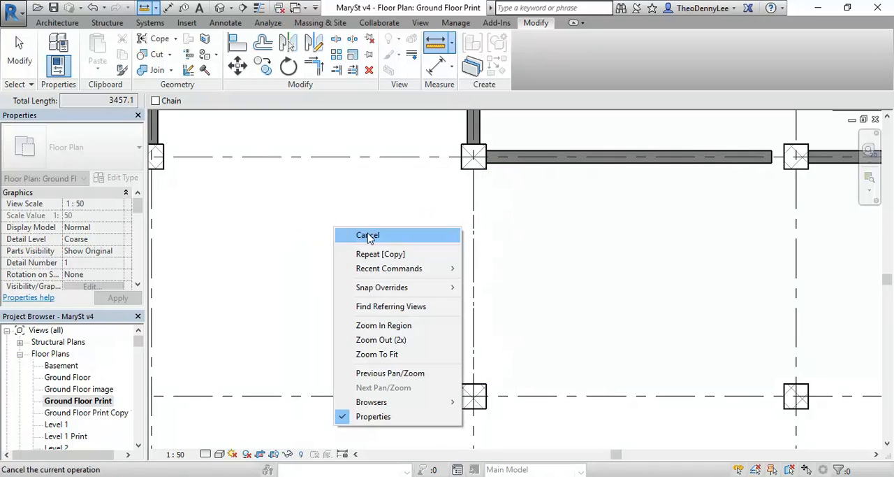
{"action": "left_click", "coordinate": [368, 235]}
{"action": "middle_click_drag", "start_coordinate": [333, 260], "coordinate": [377, 261]}
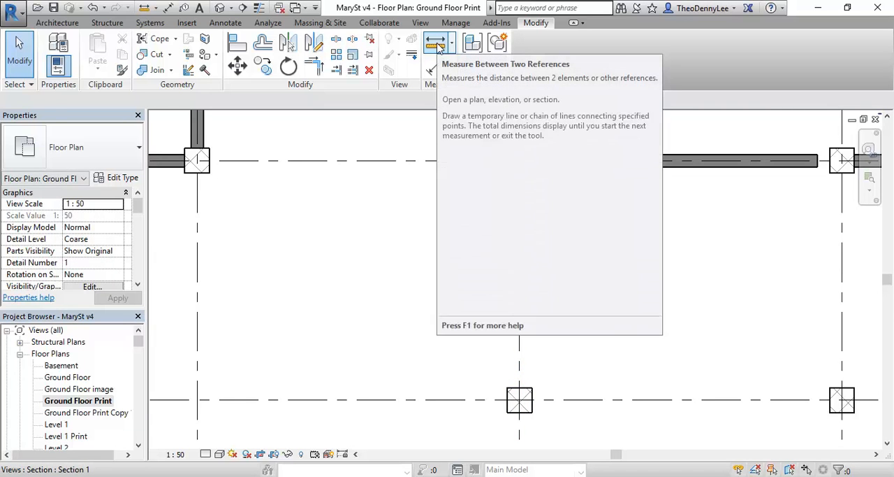
- Measure the clear vertical distance between the facing corners of the upper and lower middle columns, then end the measurement
{"action": "left_click", "coordinate": [437, 44]}
{"action": "left_click", "coordinate": [507, 174]}
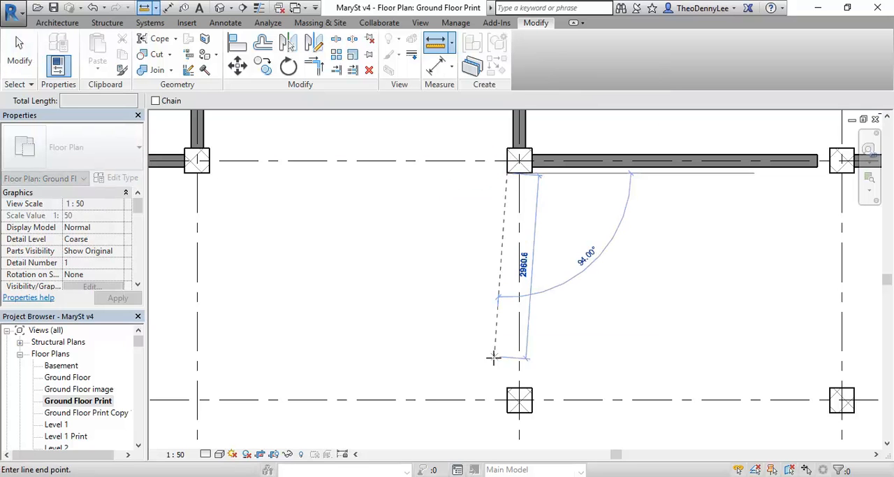
{"action": "left_click", "coordinate": [507, 386]}
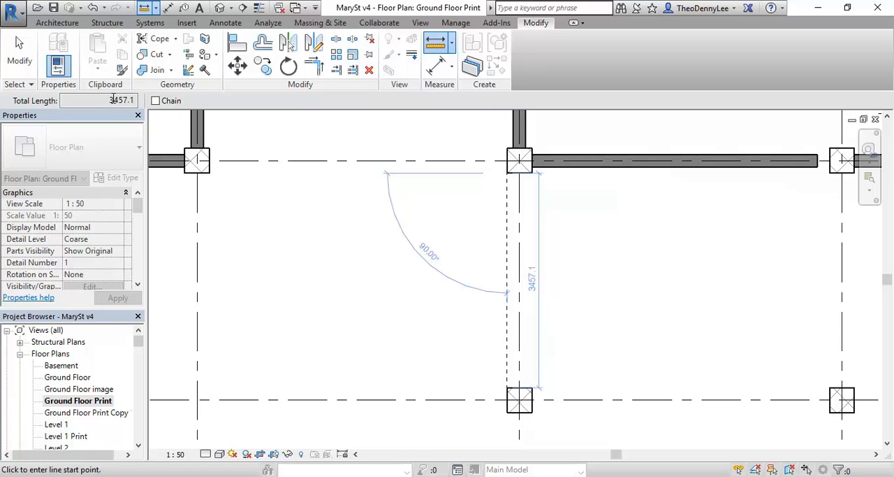
{"action": "left_click_drag", "start_coordinate": [109, 100], "coordinate": [132, 98]}
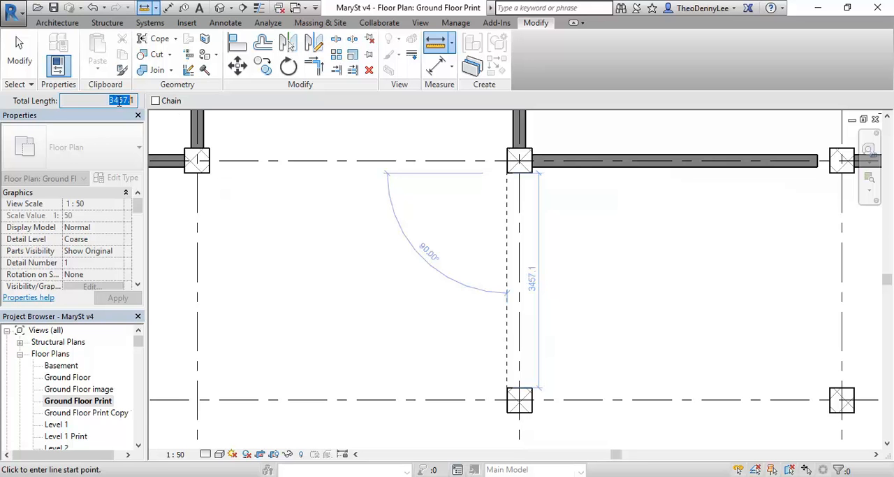
{"action": "right_click", "coordinate": [282, 196]}
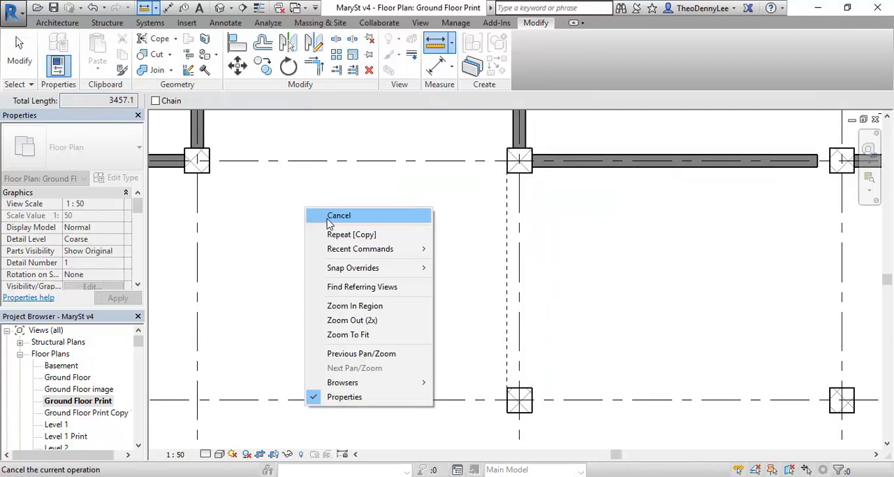
{"action": "left_click", "coordinate": [304, 211]}
{"action": "scroll", "coordinate": [294, 225], "scroll_direction": "down", "scroll_amount": 1}
{"action": "middle_click_drag", "start_coordinate": [293, 225], "coordinate": [380, 235]}
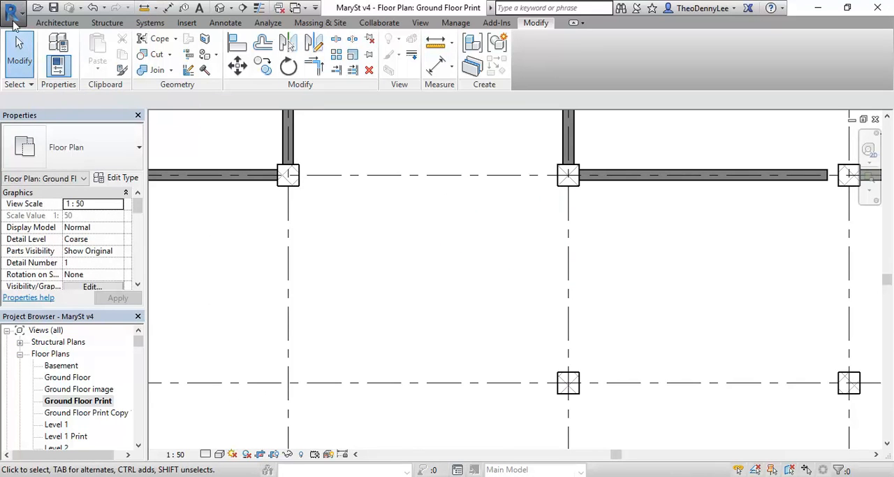
- Review which kinds of new Revit files can be created and which options exist for adding a component
{"action": "left_click", "coordinate": [10, 14]}
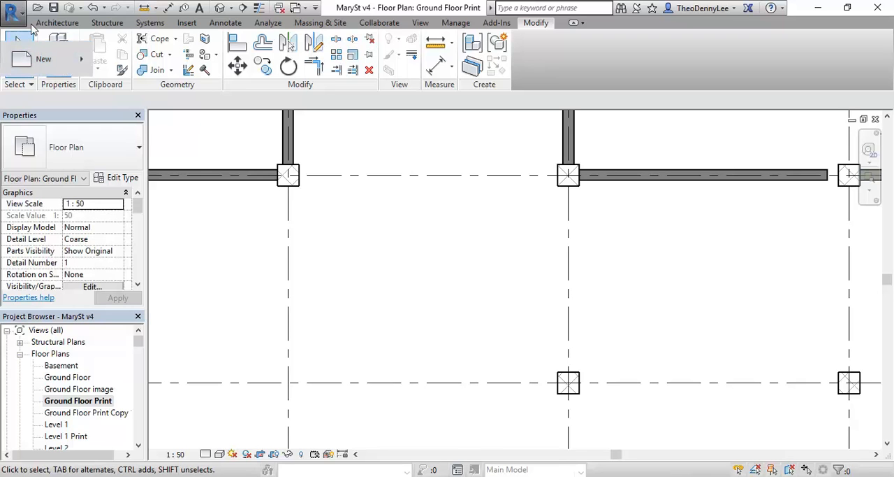
{"action": "left_click", "coordinate": [14, 14]}
{"action": "left_click", "coordinate": [11, 15]}
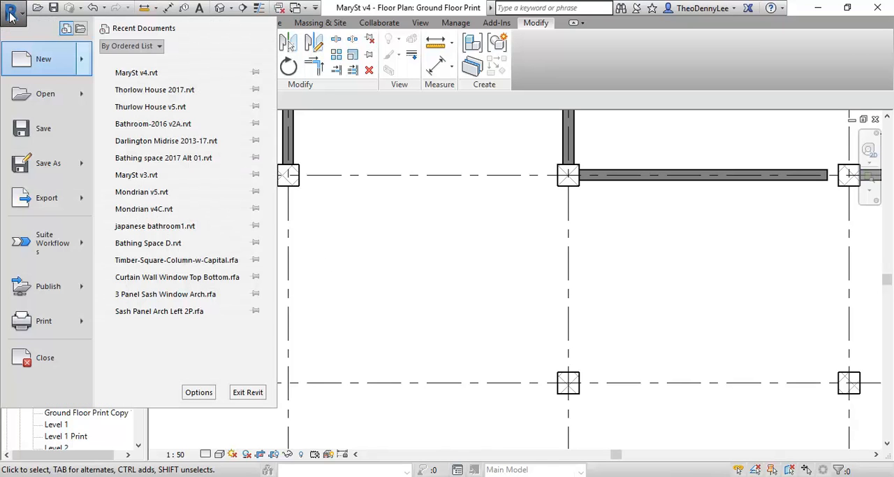
{"action": "mouse_move", "coordinate": [83, 65]}
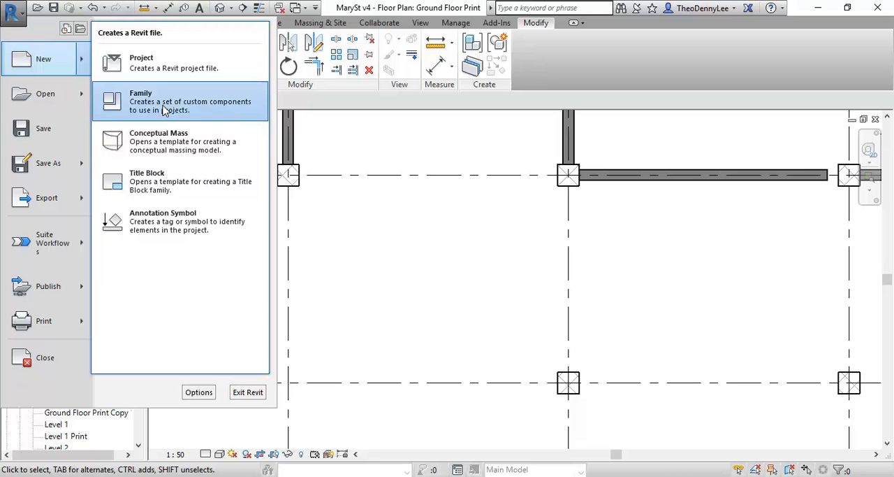
{"action": "left_click", "coordinate": [361, 107]}
{"action": "left_click", "coordinate": [58, 25]}
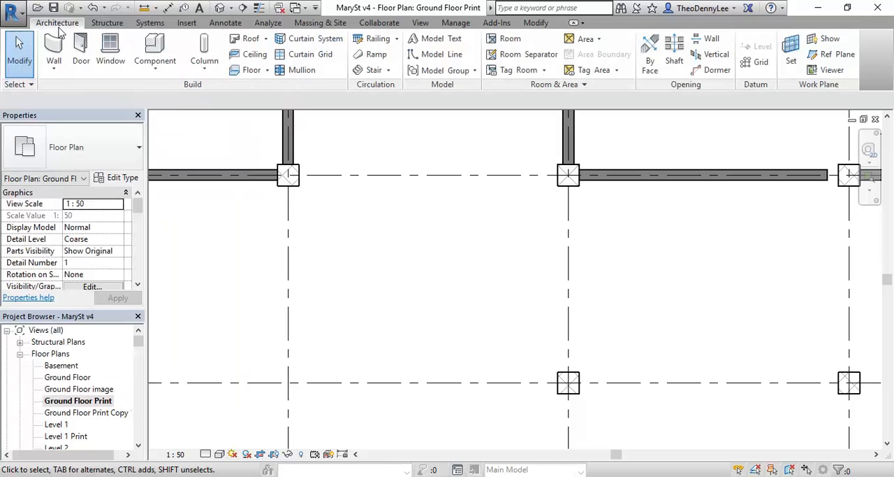
{"action": "left_click", "coordinate": [154, 66]}
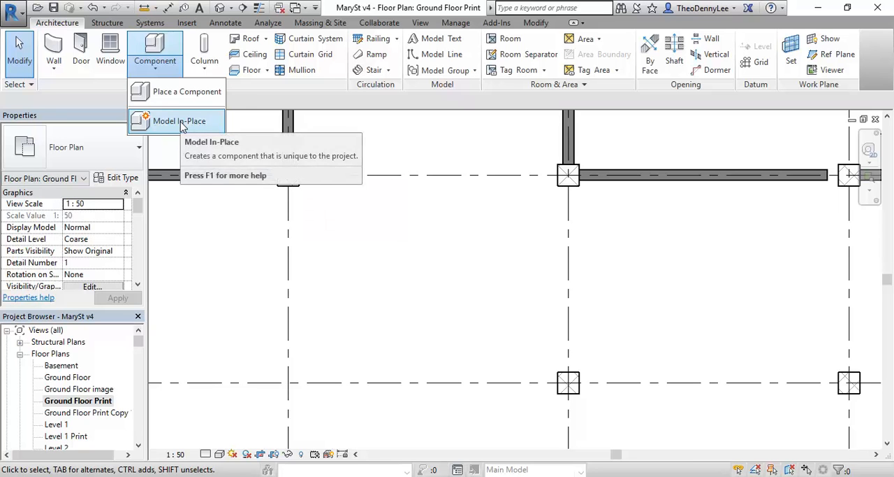
{"action": "left_click", "coordinate": [243, 98]}
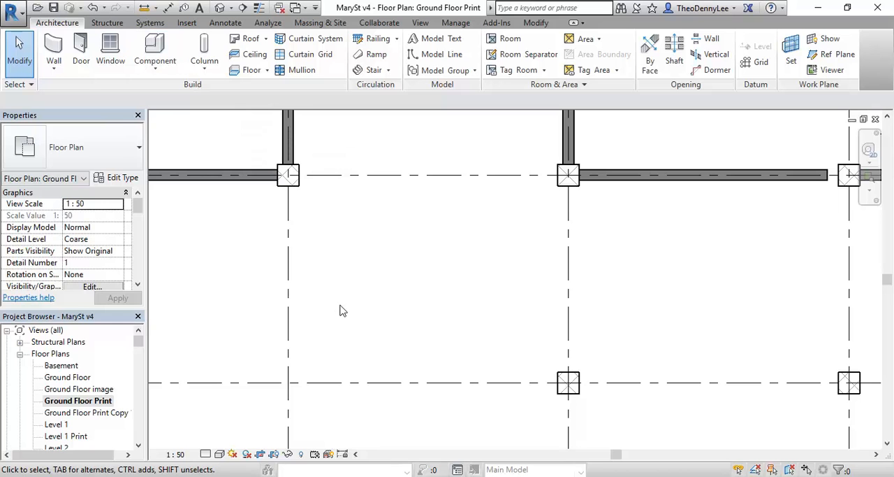
- Start a new family and compare the previews of the Metric Casework and Metric Furniture templates
{"action": "left_click", "coordinate": [9, 10]}
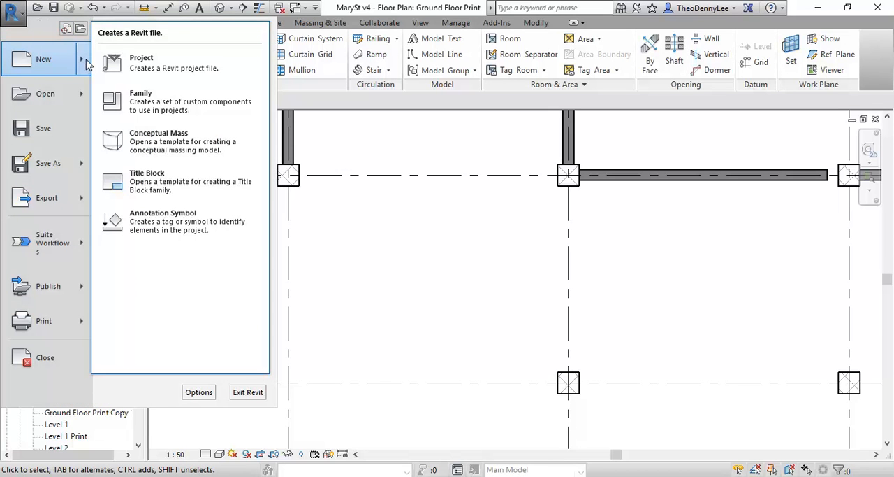
{"action": "left_click", "coordinate": [148, 105]}
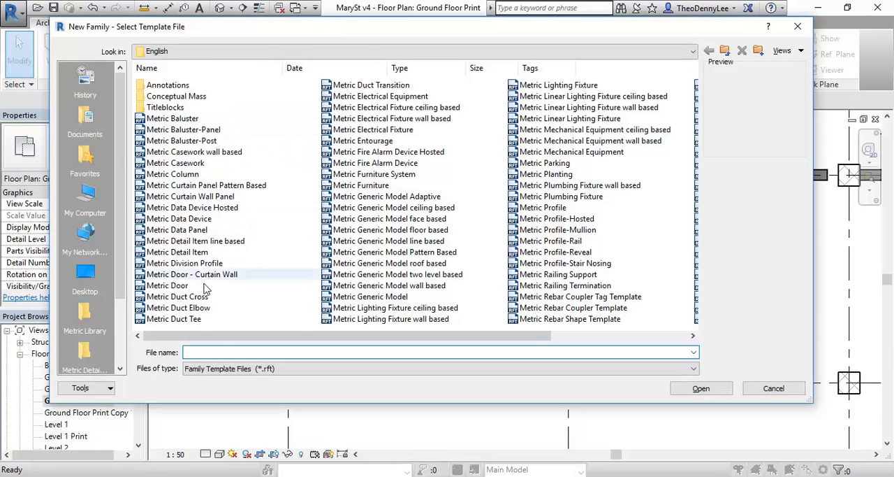
{"action": "left_click_drag", "start_coordinate": [241, 343], "coordinate": [203, 344]}
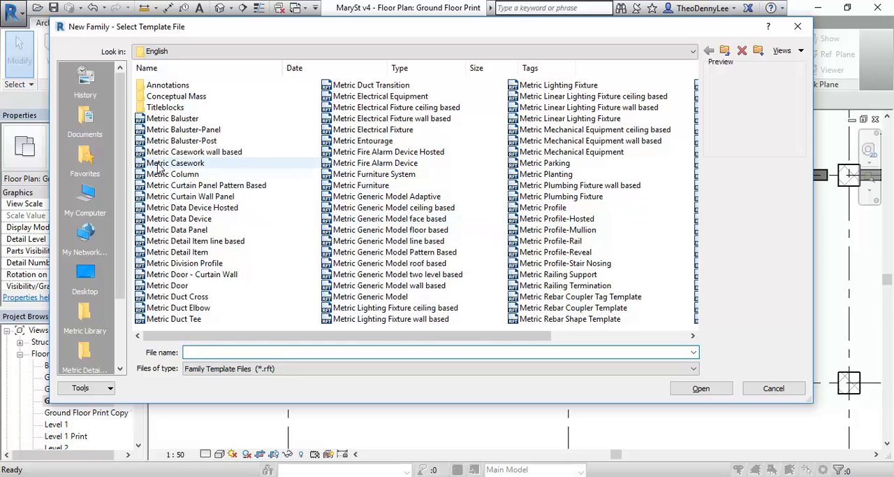
{"action": "left_click", "coordinate": [159, 165]}
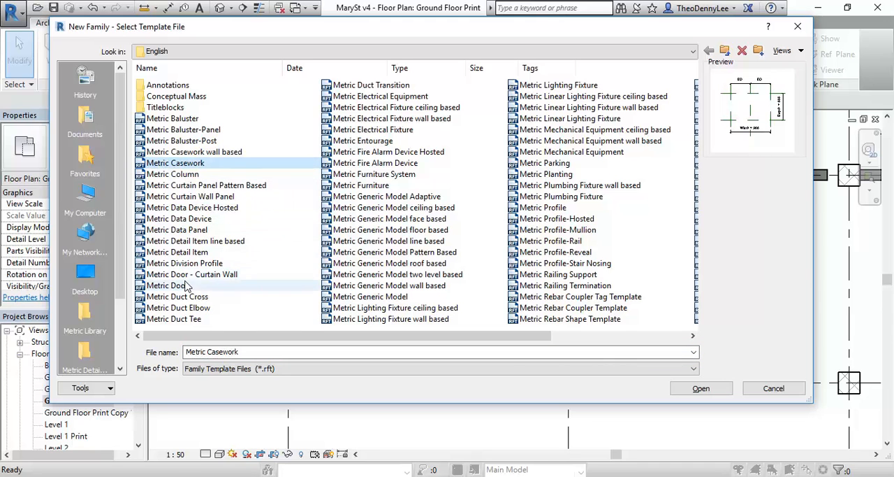
{"action": "left_click", "coordinate": [368, 186]}
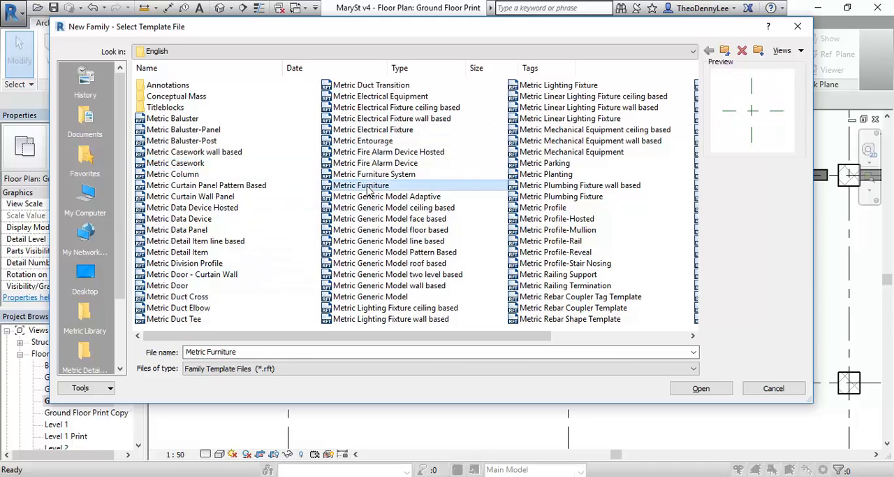
{"action": "left_click", "coordinate": [168, 162]}
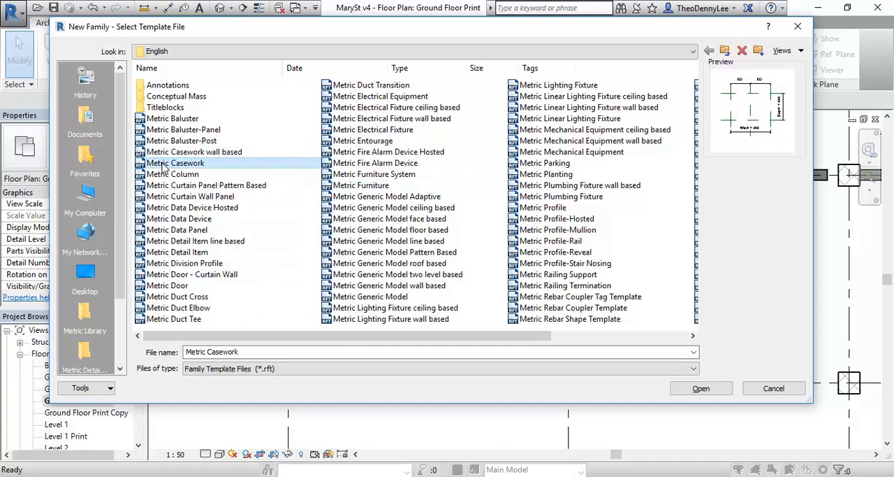
{"action": "left_click", "coordinate": [356, 186]}
{"action": "left_click", "coordinate": [176, 163]}
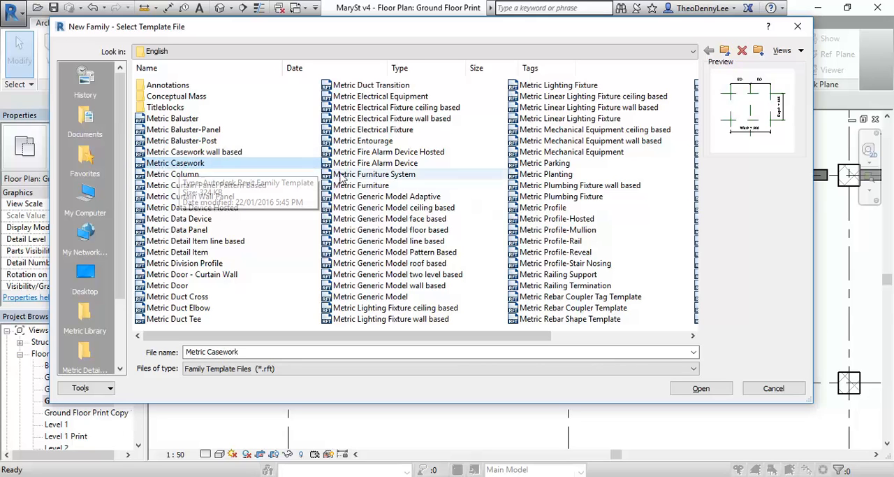
- Preview further family templates, including Metric Entourage, Metric Data Device Hosted and Metric Door, and leave without creating a family
{"action": "left_click", "coordinate": [363, 141]}
{"action": "left_click", "coordinate": [366, 186]}
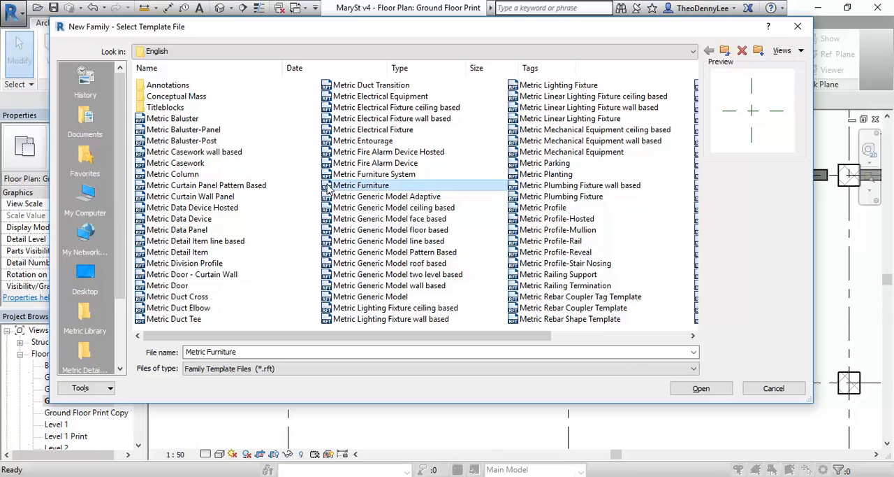
{"action": "left_click", "coordinate": [363, 207]}
{"action": "left_click", "coordinate": [362, 187]}
{"action": "left_click", "coordinate": [181, 164]}
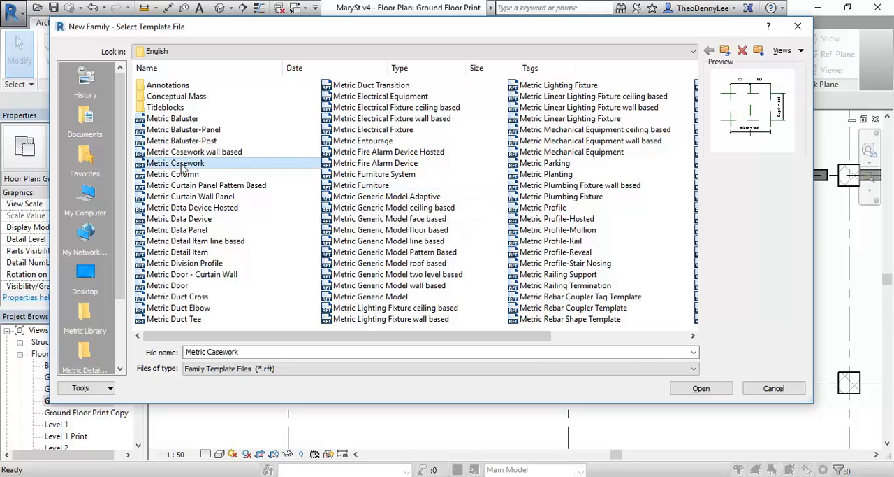
{"action": "left_click", "coordinate": [187, 207]}
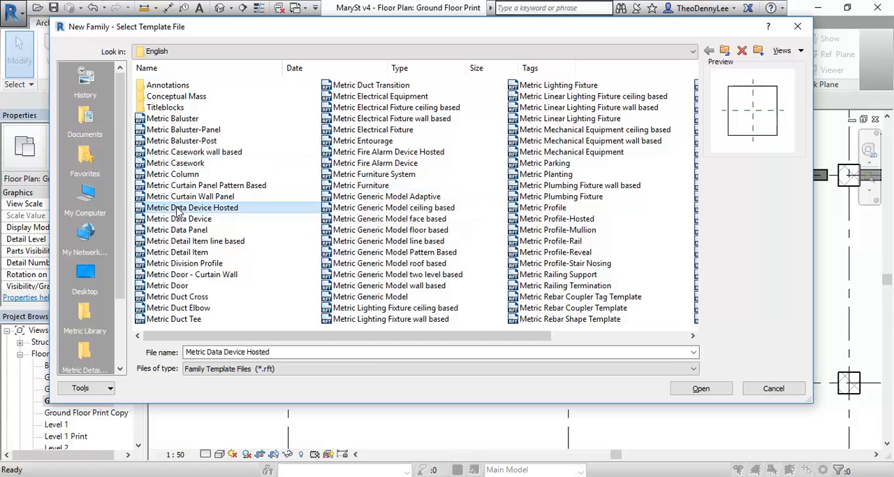
{"action": "left_click", "coordinate": [170, 286]}
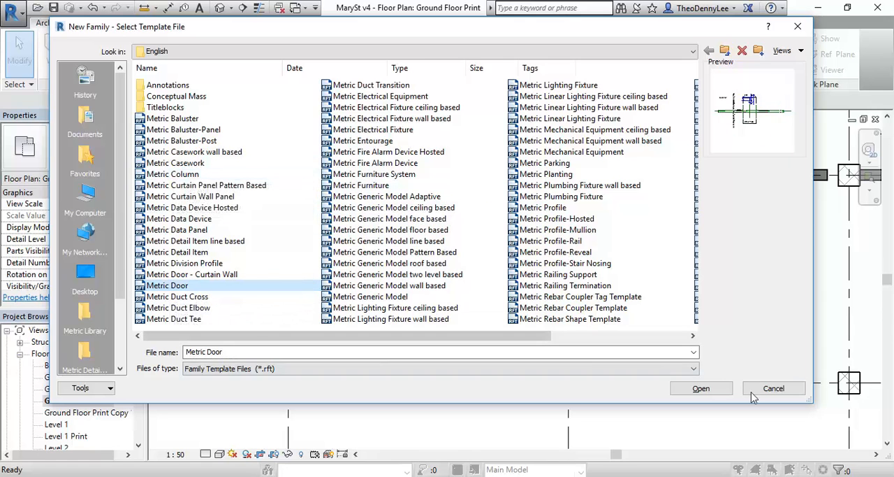
{"action": "left_click", "coordinate": [782, 392]}
- Look through the family categories offered for an in-place model without creating one
{"action": "left_click", "coordinate": [157, 70]}
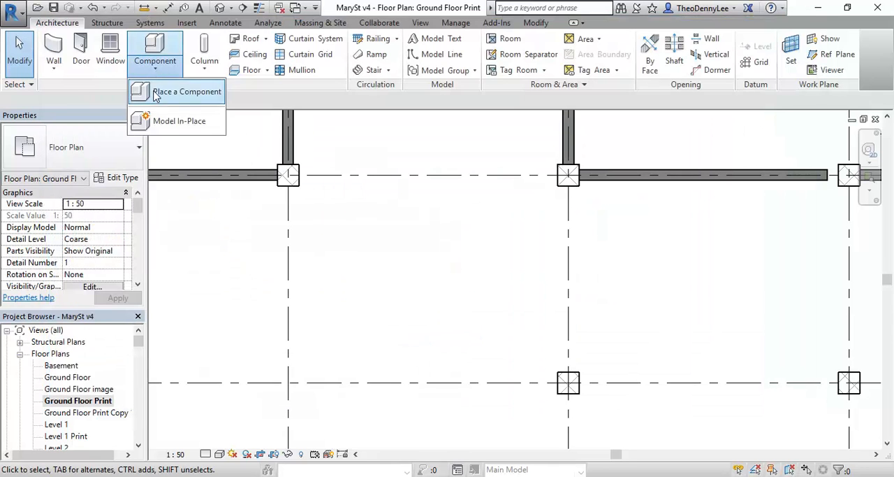
{"action": "left_click", "coordinate": [138, 121]}
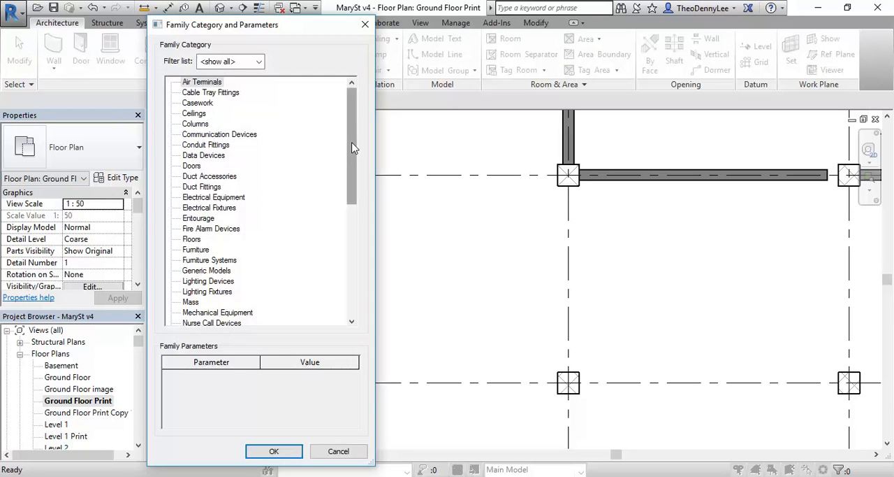
{"action": "left_click_drag", "start_coordinate": [350, 186], "coordinate": [344, 300]}
{"action": "left_click_drag", "start_coordinate": [355, 271], "coordinate": [356, 120]}
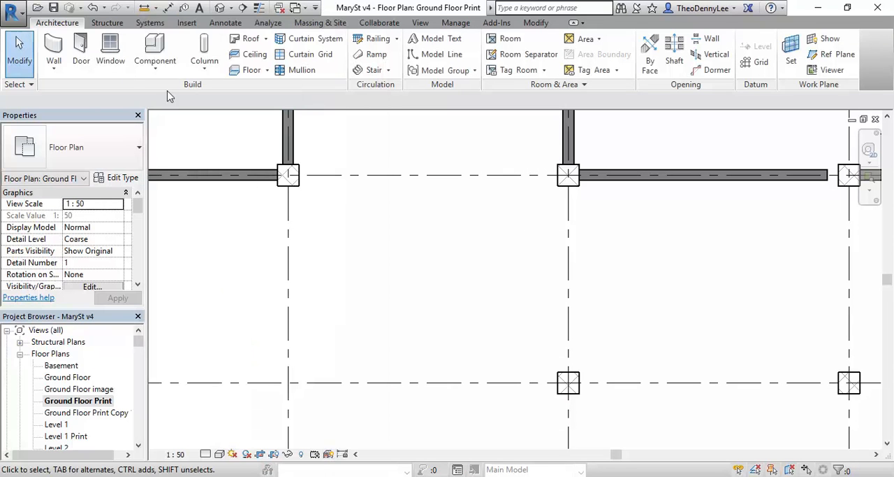
- Create a new family from the Metric Casework template
{"action": "left_click", "coordinate": [13, 11]}
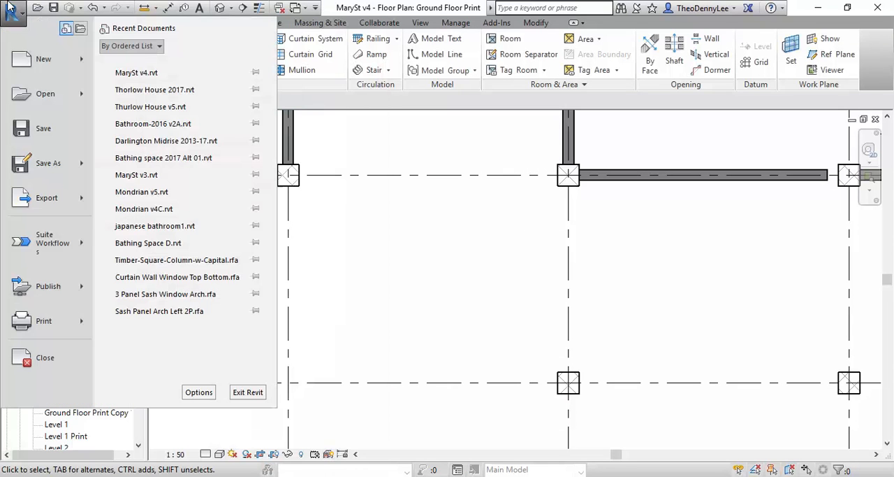
{"action": "left_click", "coordinate": [79, 61]}
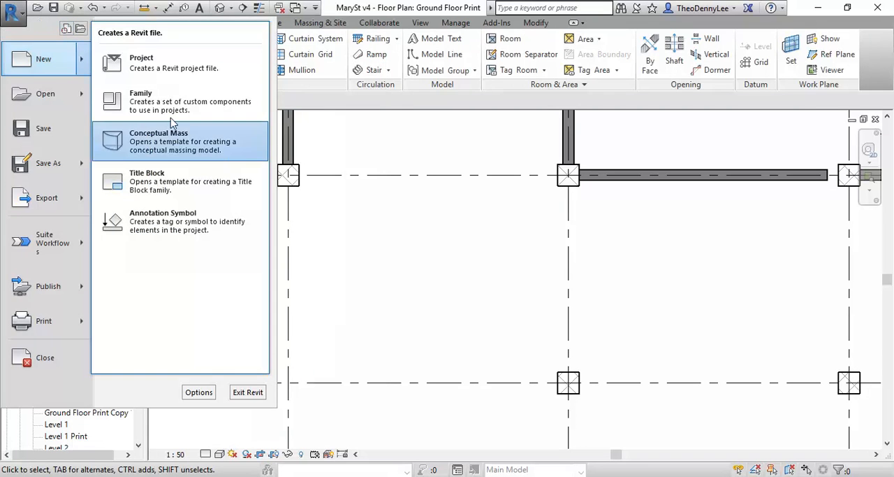
{"action": "left_click", "coordinate": [143, 94]}
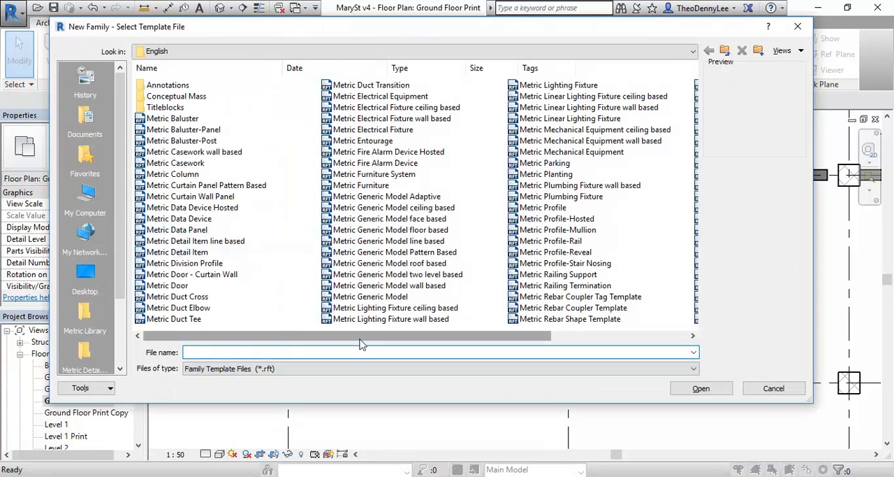
{"action": "left_click_drag", "start_coordinate": [355, 342], "coordinate": [555, 343]}
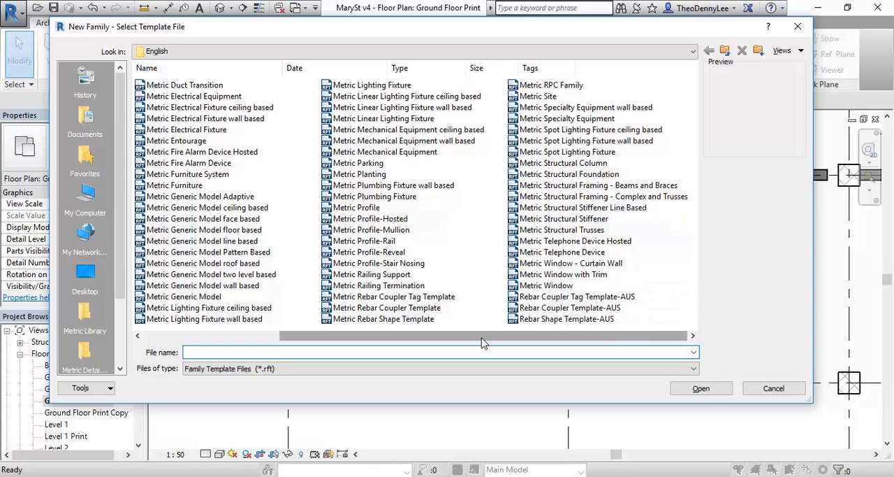
{"action": "left_click_drag", "start_coordinate": [481, 342], "coordinate": [332, 342]}
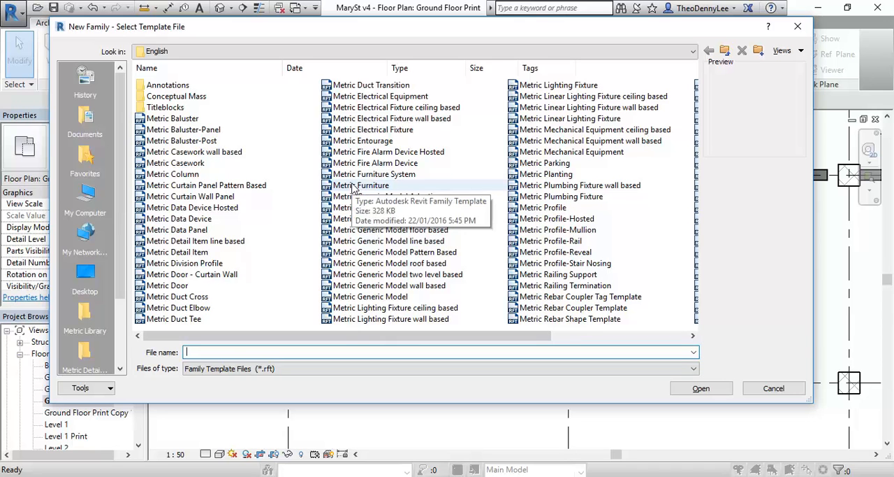
{"action": "left_click", "coordinate": [175, 163]}
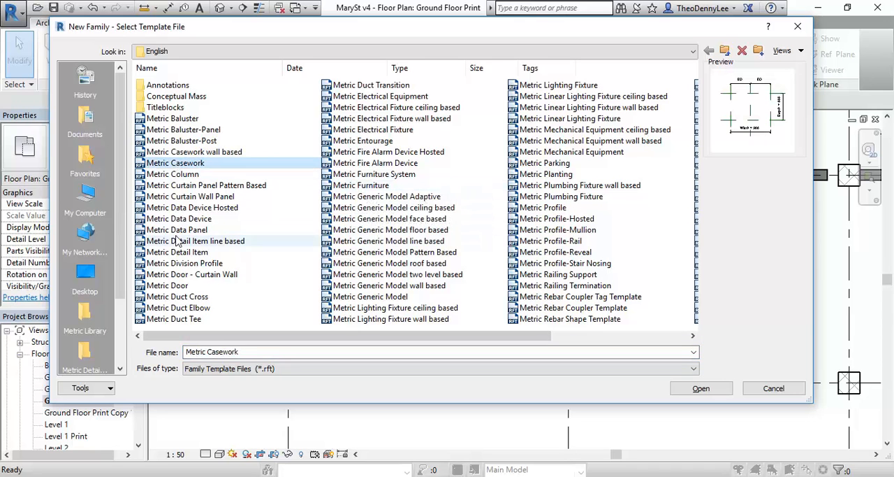
{"action": "double_click", "coordinate": [166, 168]}
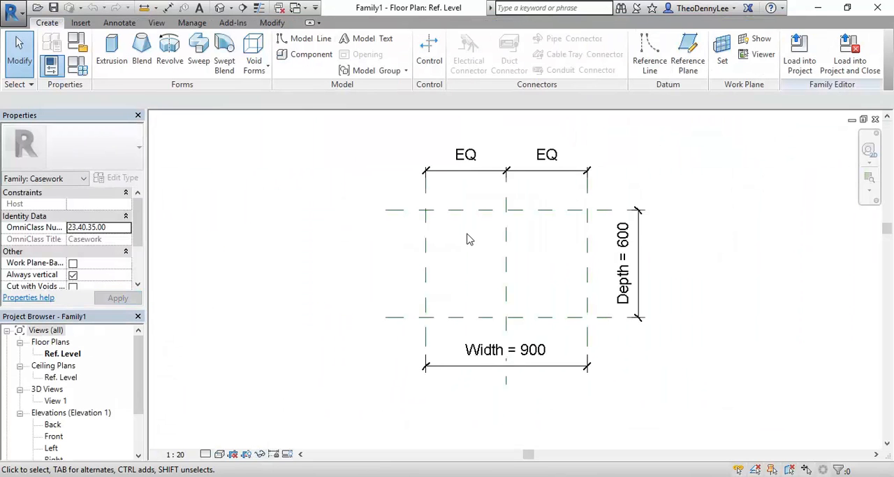
- Examine the reference planes and the Width and Depth dimensions in the casework template's reference level plan
{"action": "middle_click_drag", "start_coordinate": [464, 257], "coordinate": [412, 306]}
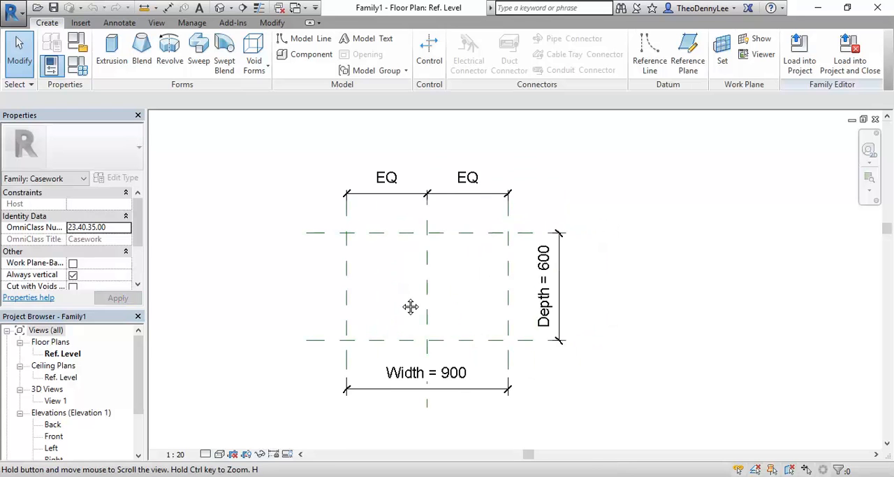
{"action": "scroll", "coordinate": [396, 289], "scroll_direction": "up", "scroll_amount": 1}
{"action": "scroll", "coordinate": [397, 296], "scroll_direction": "up", "scroll_amount": 1}
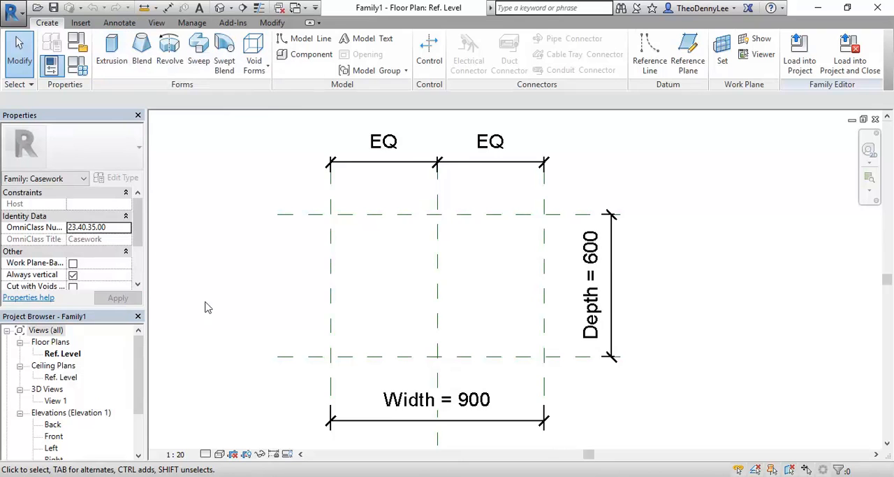
{"action": "scroll", "coordinate": [300, 327], "scroll_direction": "down", "scroll_amount": 3}
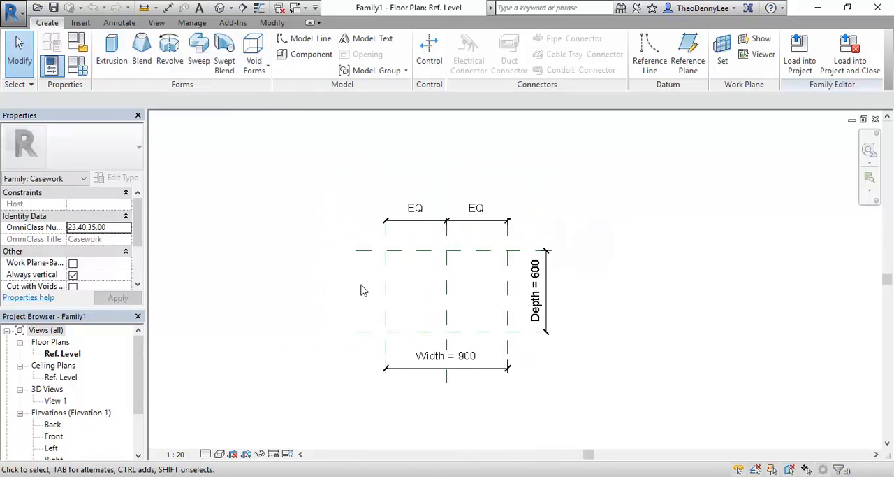
{"action": "scroll", "coordinate": [432, 309], "scroll_direction": "up", "scroll_amount": 2}
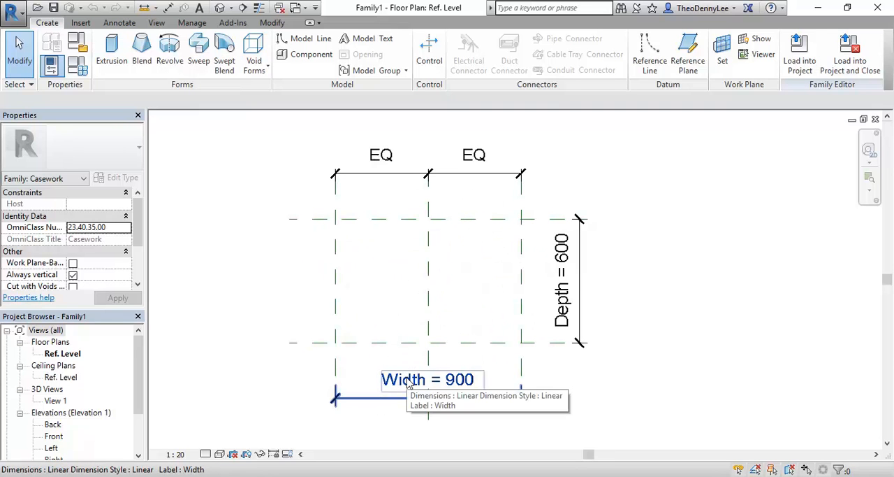
{"action": "scroll", "coordinate": [409, 306], "scroll_direction": "down", "scroll_amount": 2}
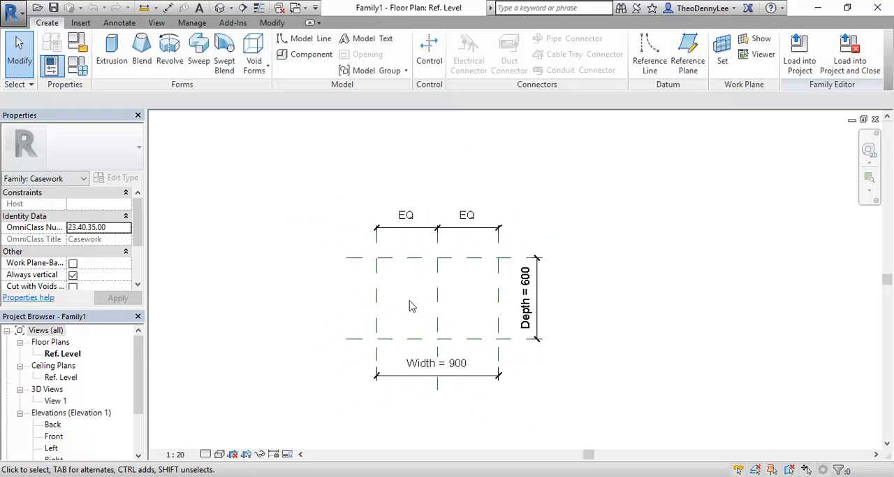
{"action": "left_click", "coordinate": [409, 366]}
{"action": "left_click", "coordinate": [413, 314]}
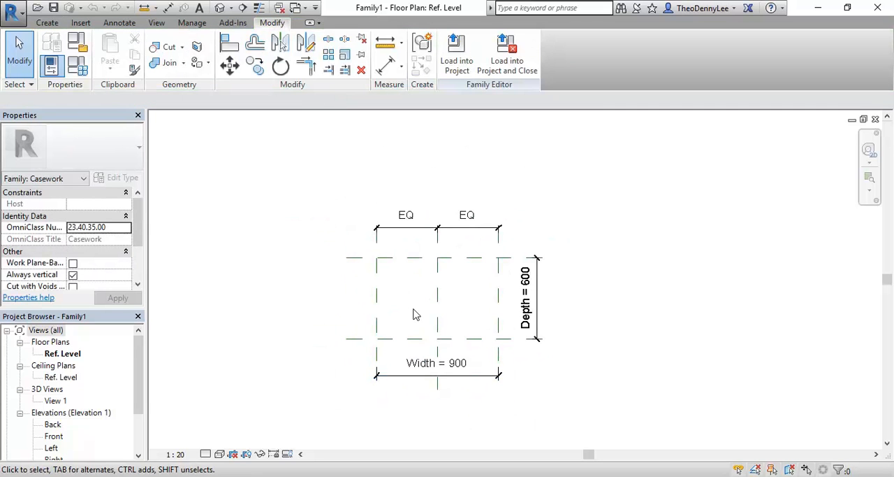
{"action": "left_click", "coordinate": [421, 362]}
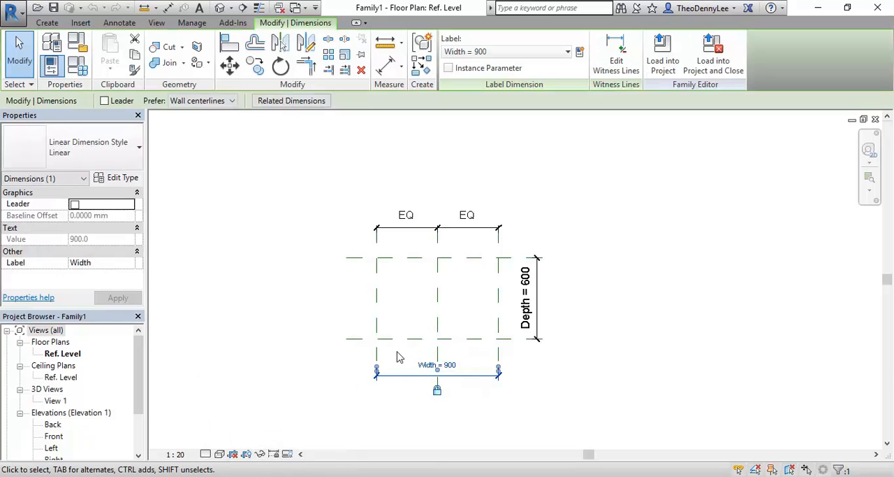
{"action": "scroll", "coordinate": [399, 357], "scroll_direction": "up", "scroll_amount": 3}
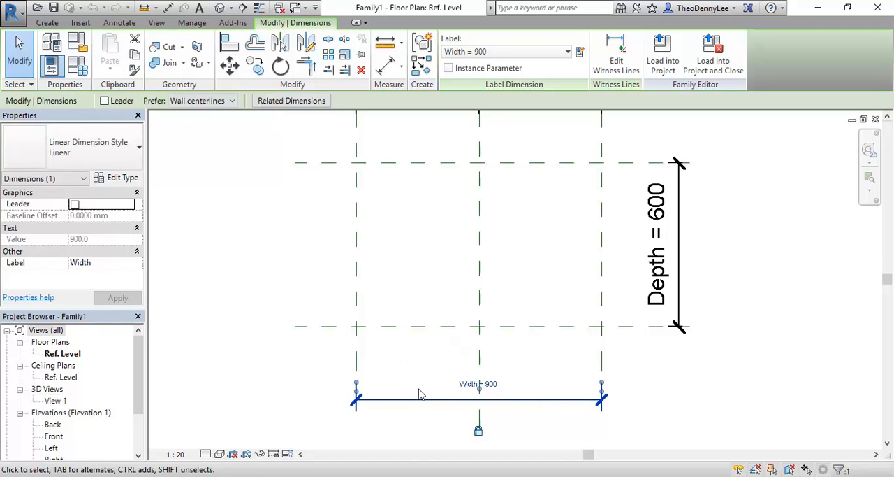
{"action": "left_click", "coordinate": [421, 362]}
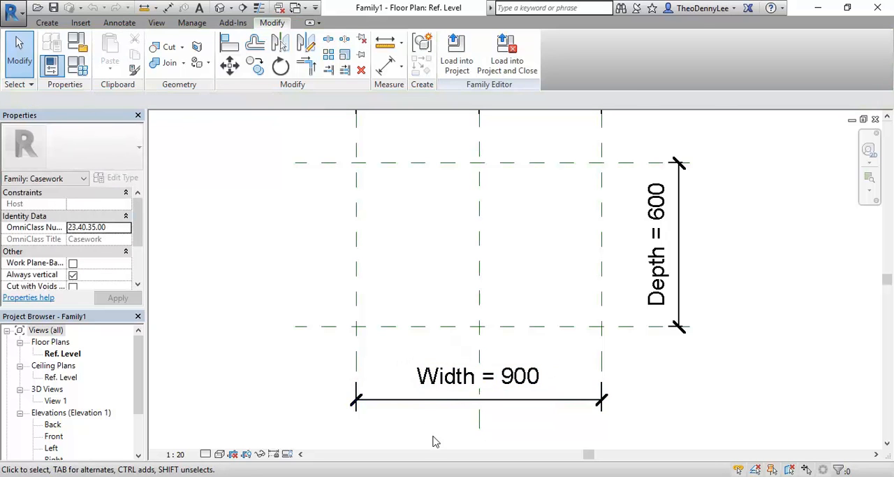
{"action": "left_click", "coordinate": [439, 404]}
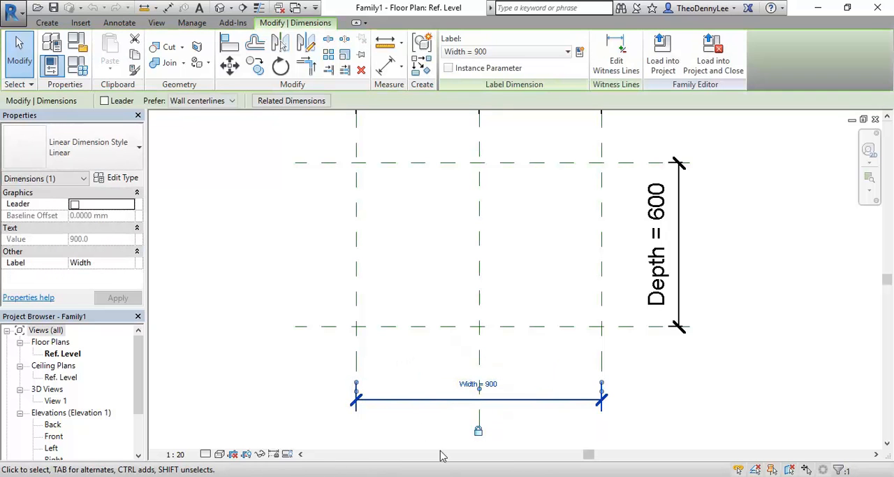
{"action": "left_click", "coordinate": [478, 385]}
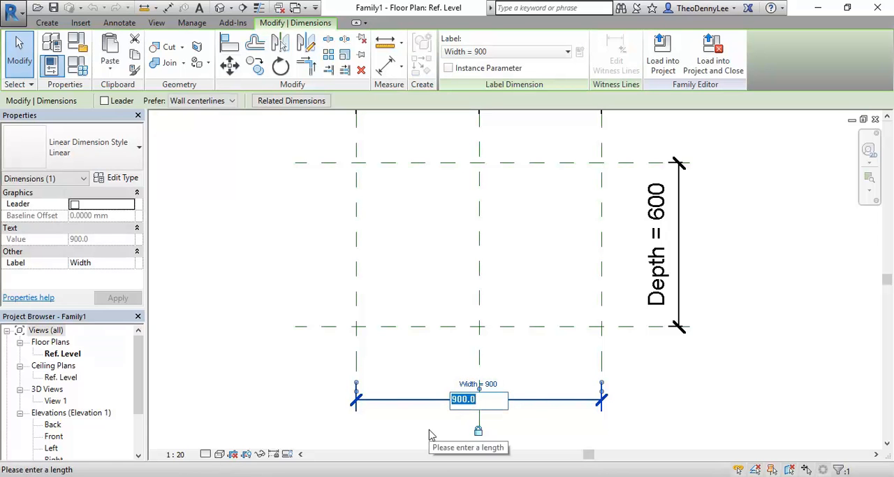
{"action": "left_click", "coordinate": [430, 430]}
{"action": "left_click", "coordinate": [428, 429]}
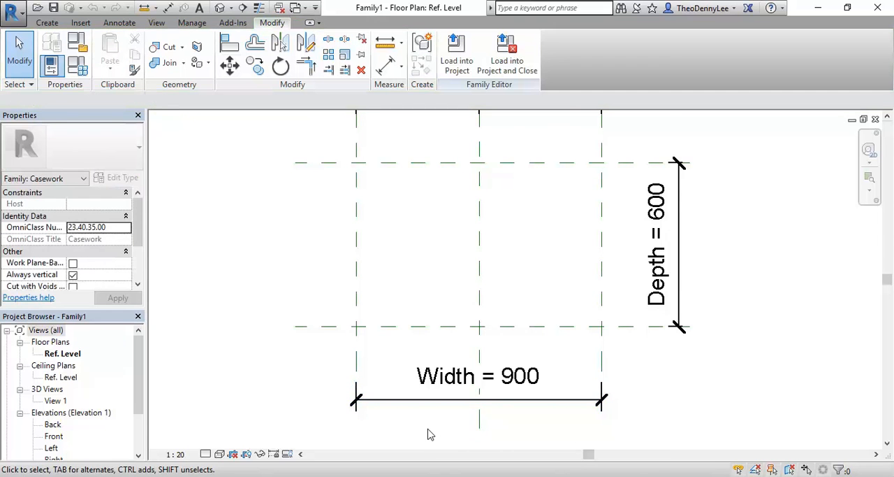
- Set the Width dimension between the left and right reference planes to 3400
{"action": "middle_click_drag", "start_coordinate": [430, 434], "coordinate": [413, 359]}
{"action": "scroll", "coordinate": [405, 355], "scroll_direction": "up", "scroll_amount": 3}
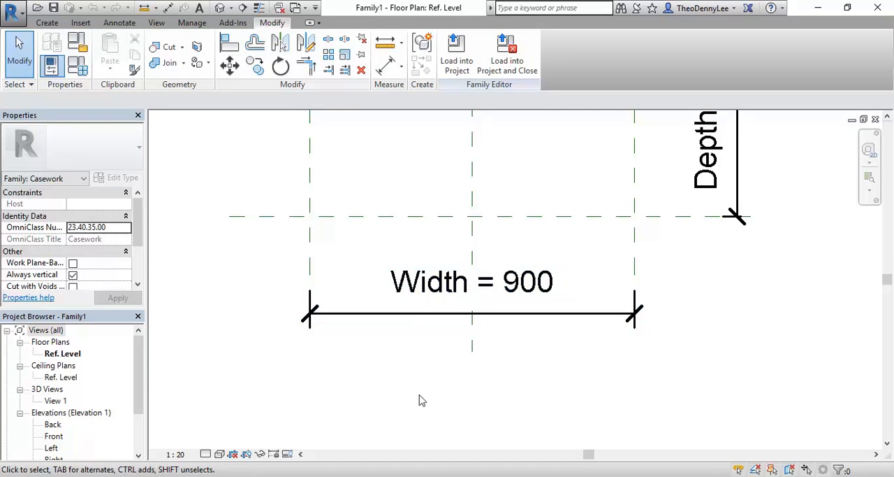
{"action": "left_click", "coordinate": [420, 296]}
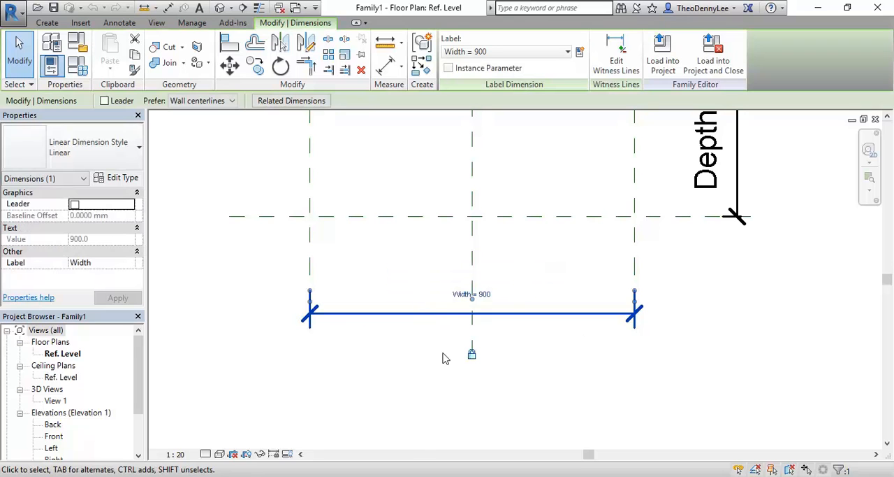
{"action": "left_click", "coordinate": [462, 295]}
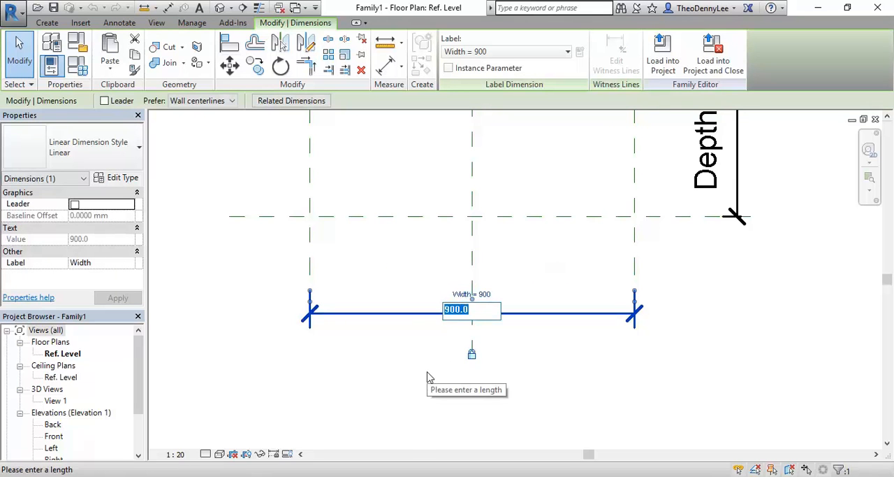
{"action": "type", "text": "3400"}
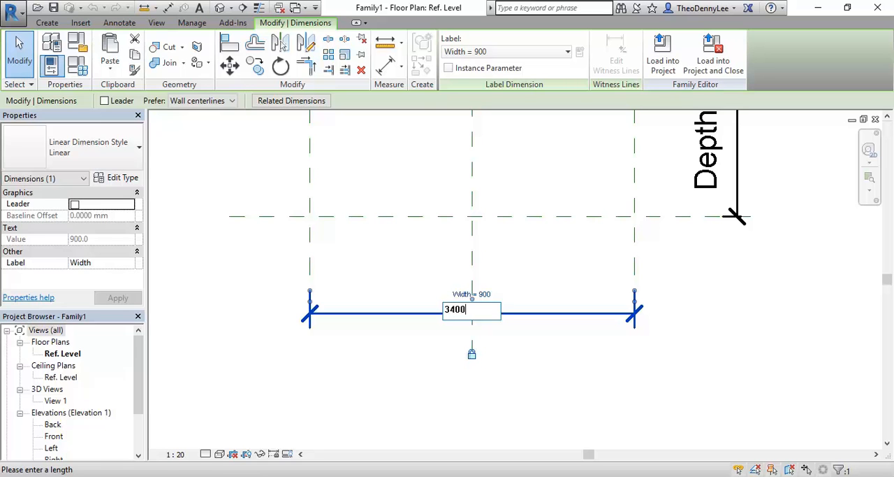
{"action": "key", "text": "Return"}
{"action": "scroll", "coordinate": [428, 377], "scroll_direction": "down", "scroll_amount": 4}
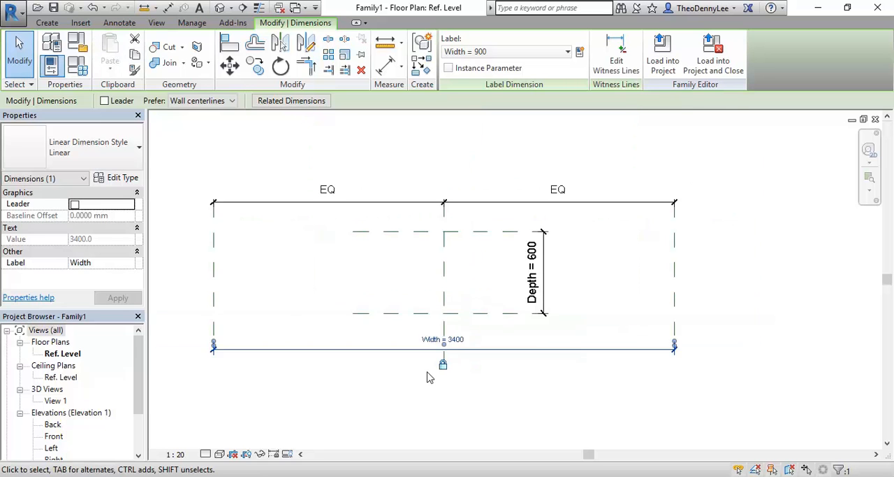
{"action": "left_click", "coordinate": [385, 412]}
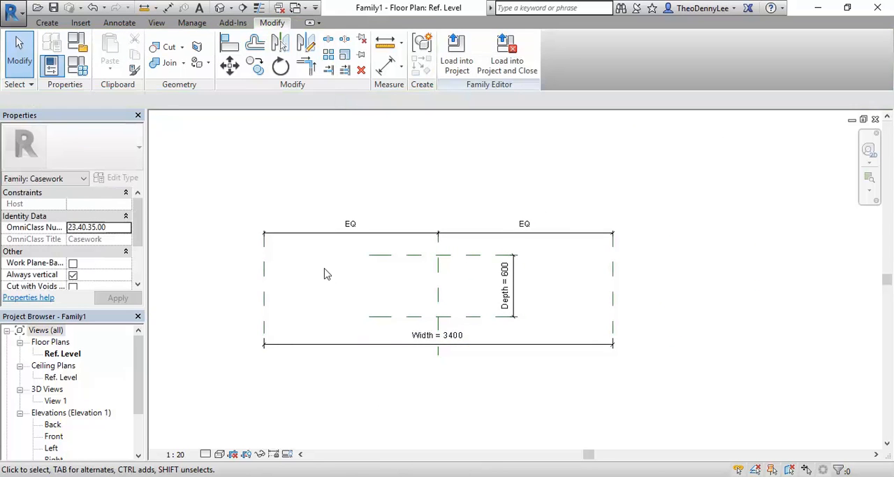
- Inspect the Left reference plane and the Width dimension in the widened layout
{"action": "scroll", "coordinate": [324, 273], "scroll_direction": "up", "scroll_amount": 1}
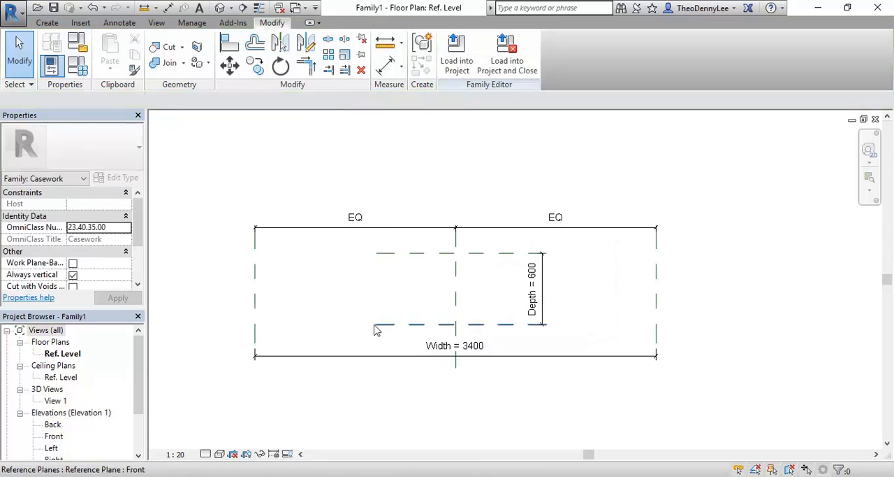
{"action": "left_click", "coordinate": [255, 301]}
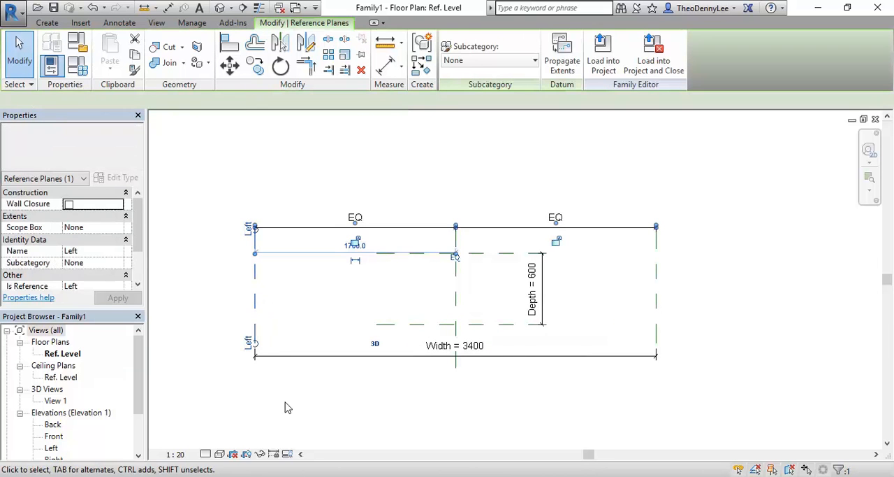
{"action": "left_click", "coordinate": [437, 369]}
{"action": "left_click", "coordinate": [425, 347]}
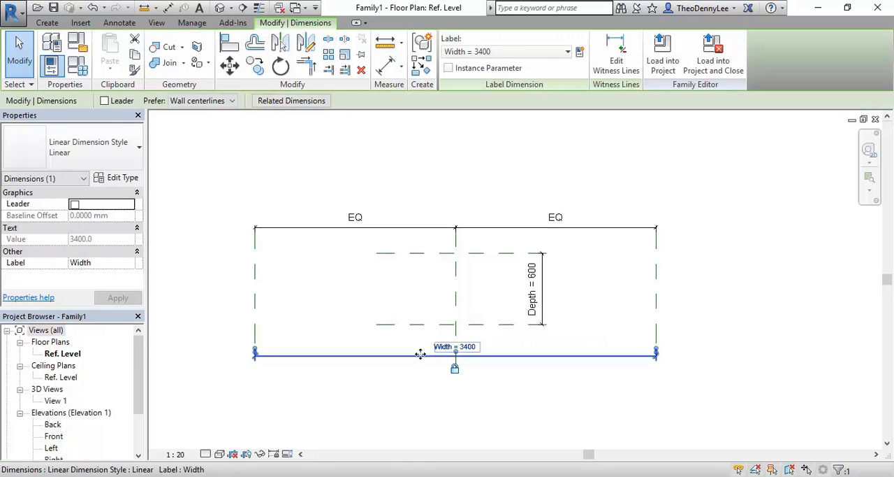
{"action": "left_click", "coordinate": [405, 443]}
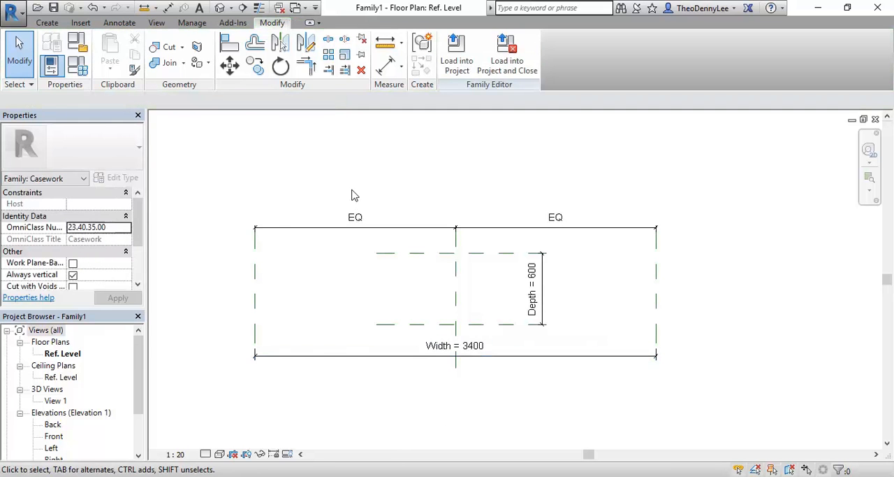
{"action": "middle_click_drag", "start_coordinate": [353, 190], "coordinate": [381, 182]}
{"action": "scroll", "coordinate": [381, 182], "scroll_direction": "up", "scroll_amount": 2}
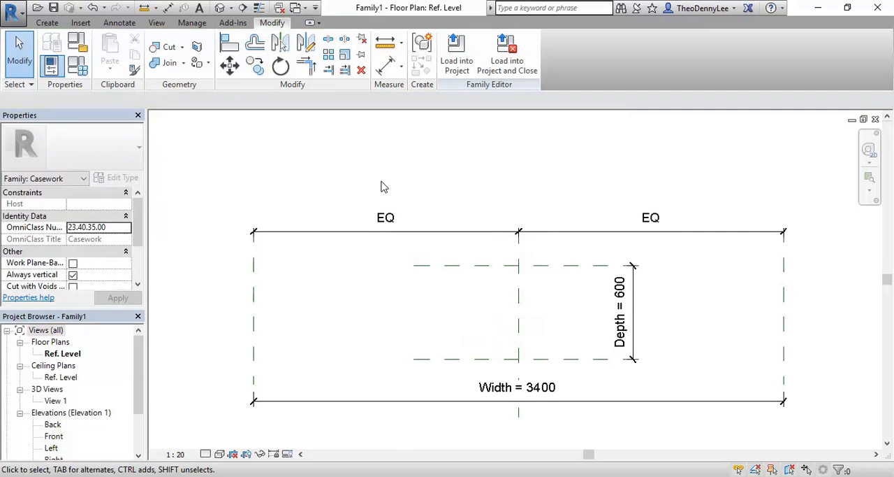
{"action": "middle_click_drag", "start_coordinate": [483, 306], "coordinate": [434, 301]}
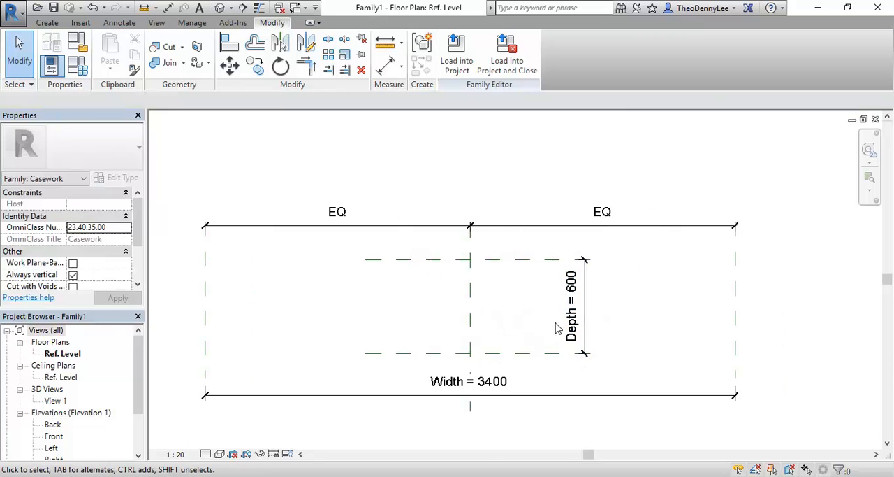
- Set the Depth dimension between the front and back reference planes to 80
{"action": "scroll", "coordinate": [517, 310], "scroll_direction": "up", "scroll_amount": 1}
{"action": "left_click", "coordinate": [583, 306]}
{"action": "left_click", "coordinate": [582, 306]}
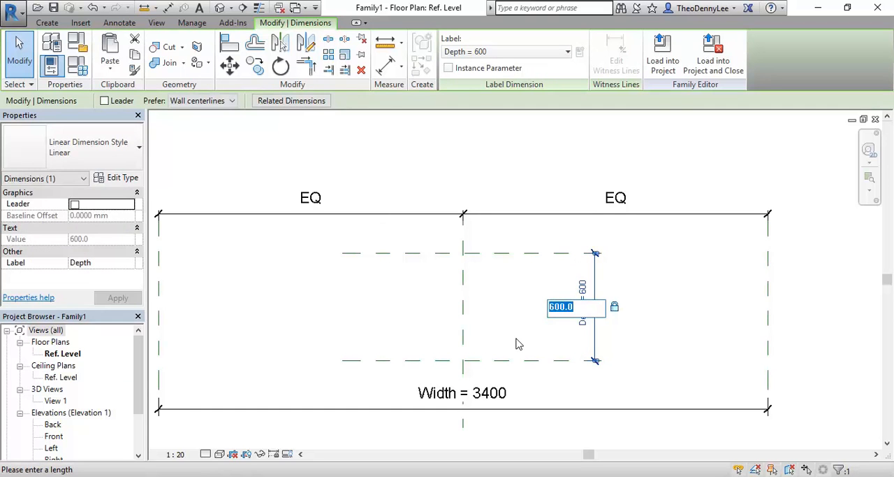
{"action": "type", "text": "80"}
{"action": "key", "text": "Return"}
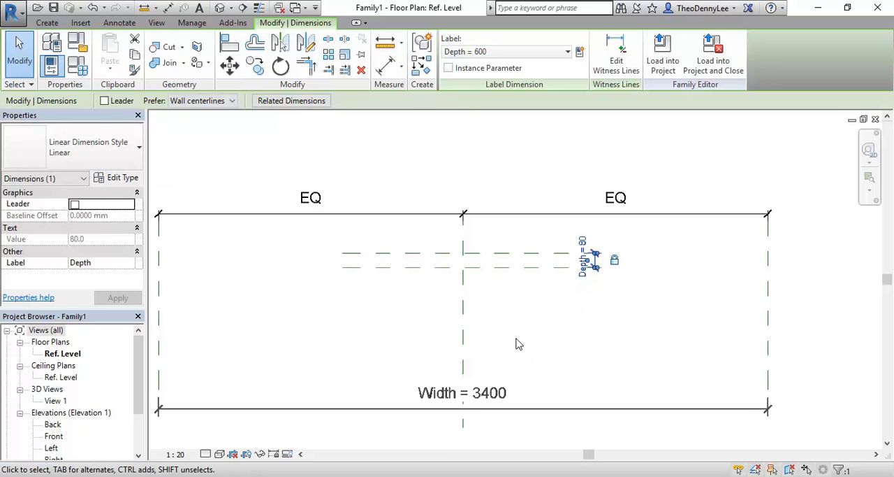
{"action": "key", "text": "Escape"}
- Extend the left ends of the Front and Back reference planes to just beyond the Left reference plane
{"action": "scroll", "coordinate": [519, 343], "scroll_direction": "down", "scroll_amount": 2}
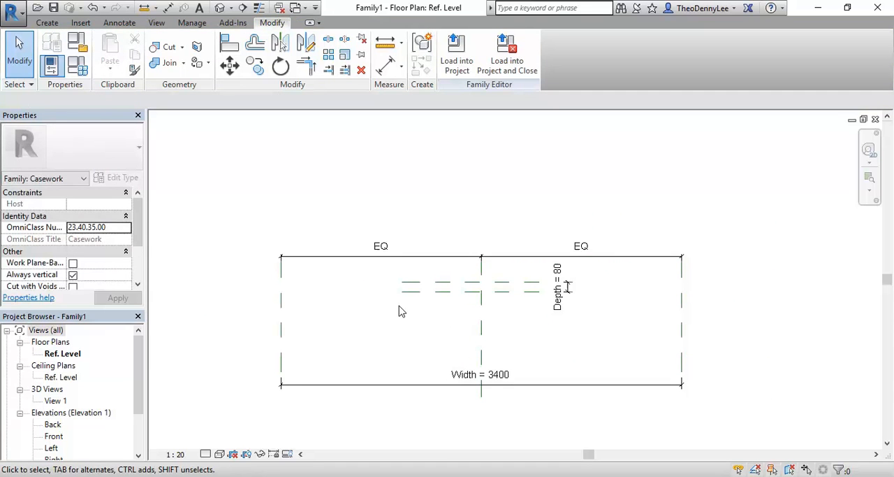
{"action": "scroll", "coordinate": [399, 314], "scroll_direction": "up", "scroll_amount": 2}
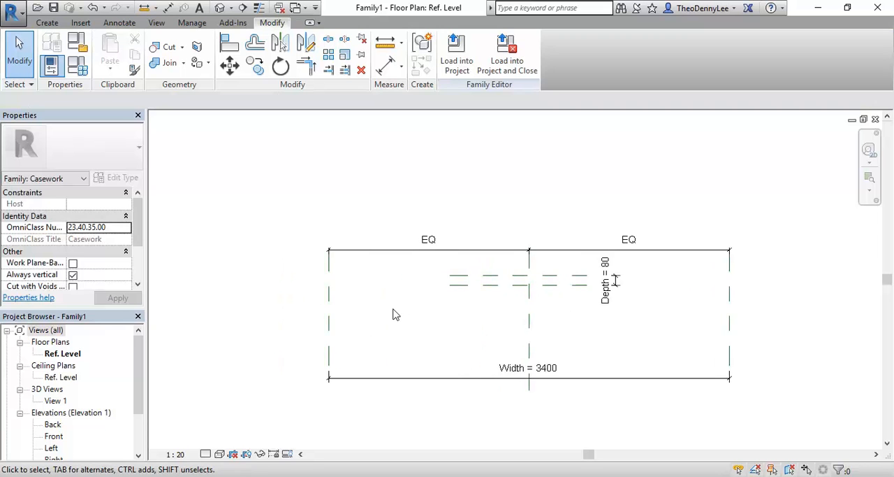
{"action": "left_click", "coordinate": [504, 278]}
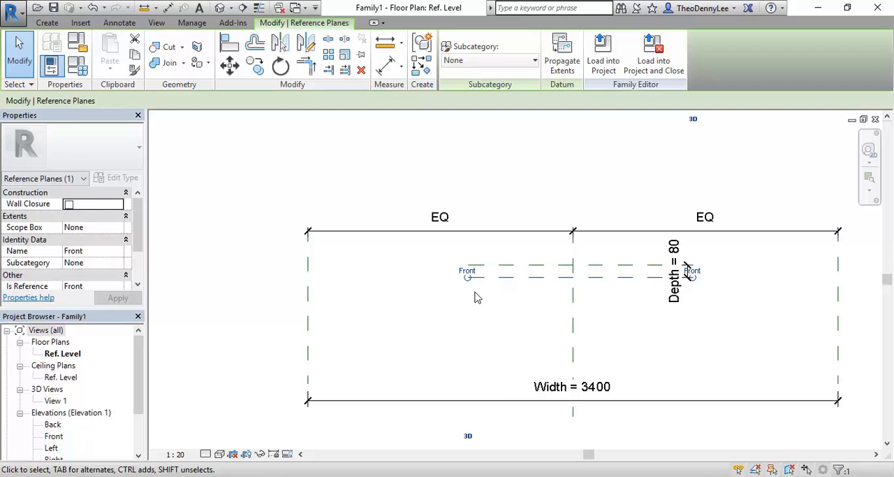
{"action": "left_click_drag", "start_coordinate": [468, 278], "coordinate": [266, 277]}
{"action": "left_click", "coordinate": [471, 267]}
{"action": "left_click_drag", "start_coordinate": [468, 265], "coordinate": [267, 265]}
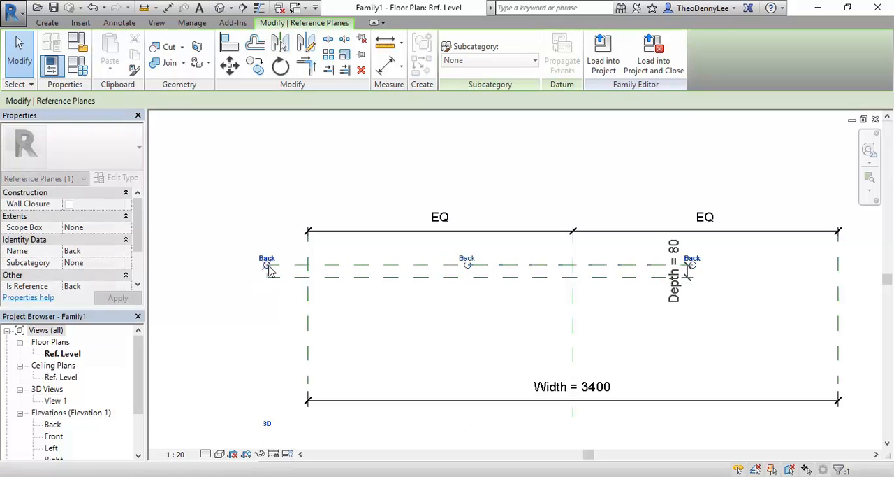
- Extend the right ends of the Back and Front reference planes to just beyond the right-hand vertical reference plane
{"action": "middle_click_drag", "start_coordinate": [449, 309], "coordinate": [355, 301]}
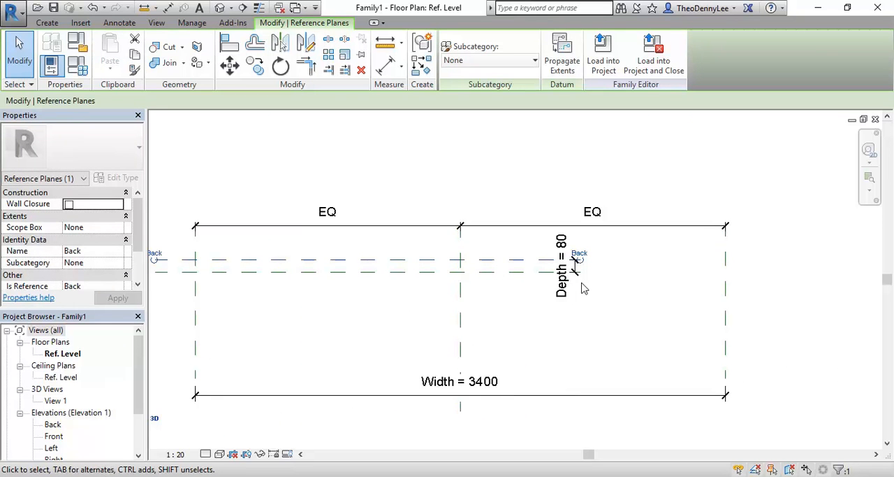
{"action": "left_click_drag", "start_coordinate": [582, 262], "coordinate": [745, 258]}
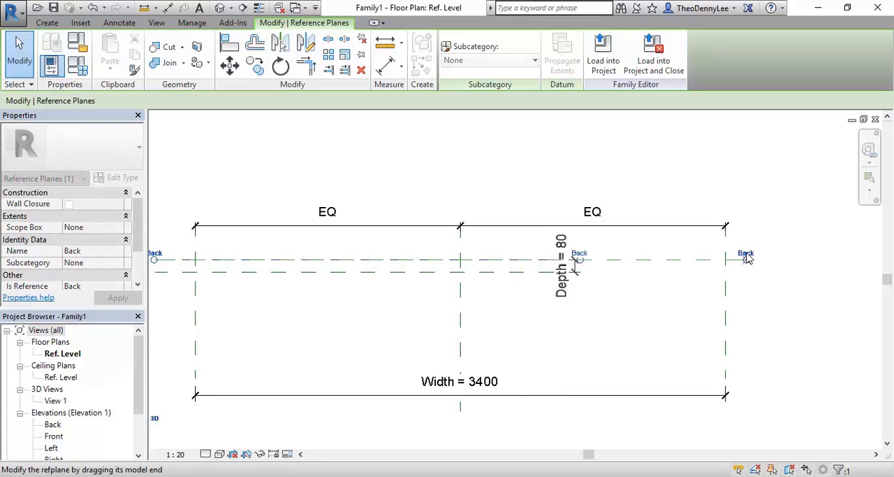
{"action": "left_click", "coordinate": [454, 282]}
{"action": "left_click_drag", "start_coordinate": [580, 271], "coordinate": [746, 272]}
{"action": "left_click", "coordinate": [698, 313]}
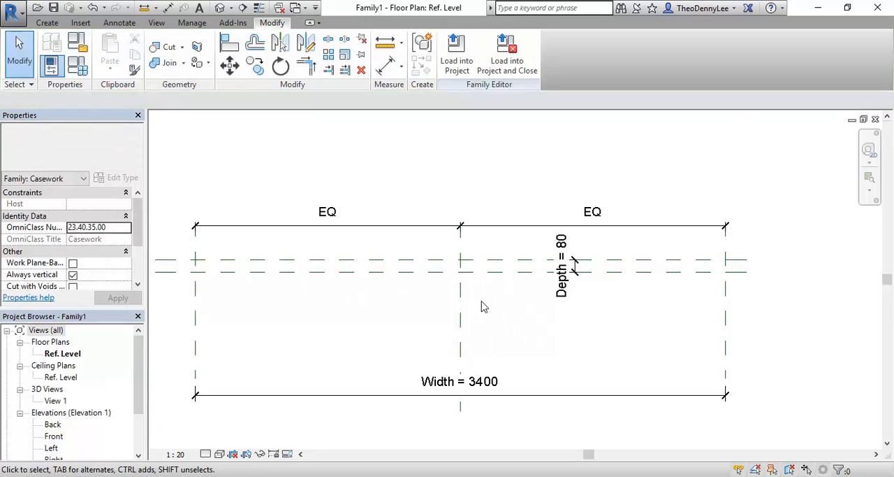
{"action": "middle_click_drag", "start_coordinate": [404, 307], "coordinate": [480, 300]}
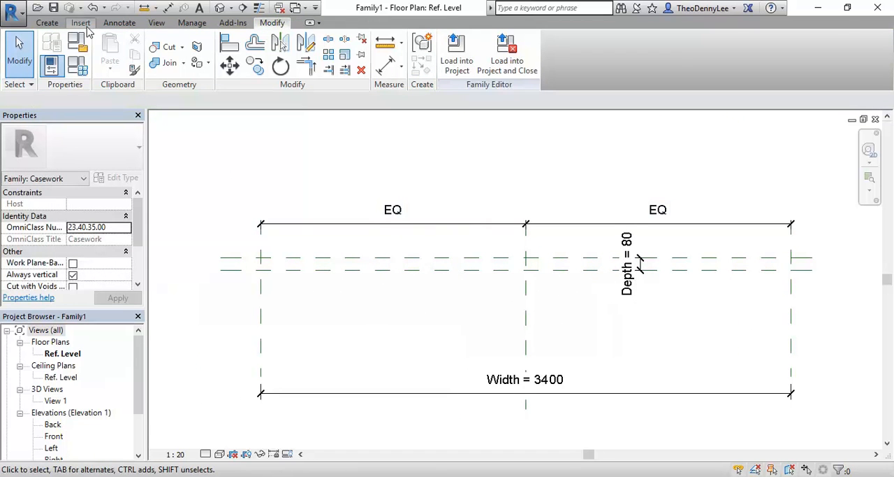
{"action": "left_click", "coordinate": [46, 23]}
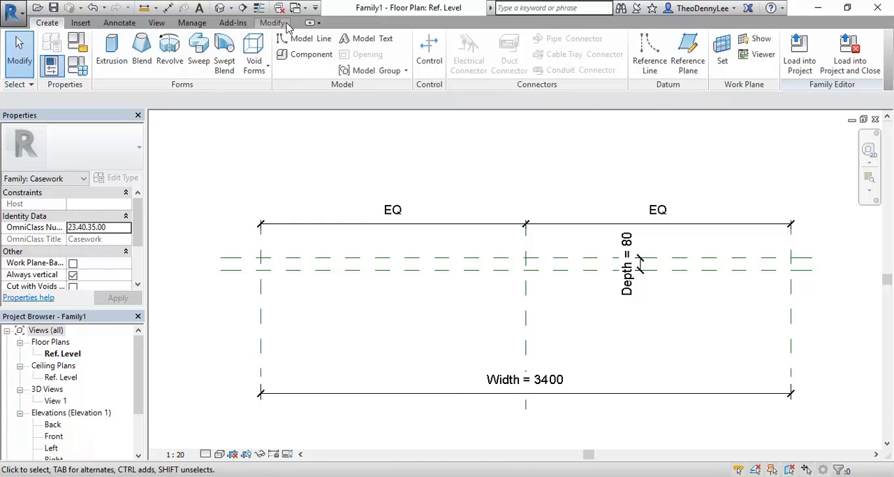
- Draw a model line about 1160 mm long over the Back reference plane, starting at the plane's left end
{"action": "left_click", "coordinate": [304, 40]}
{"action": "left_click", "coordinate": [219, 257]}
{"action": "left_click", "coordinate": [508, 257]}
{"action": "right_click", "coordinate": [447, 143]}
{"action": "left_click", "coordinate": [464, 151]}
{"action": "right_click", "coordinate": [489, 149]}
{"action": "left_click", "coordinate": [498, 158]}
{"action": "right_click", "coordinate": [533, 164]}
{"action": "left_click", "coordinate": [552, 173]}
- Pick out the Back reference plane hidden beneath the overlapping model line by cycling through the candidates, and clear the selection
{"action": "scroll", "coordinate": [293, 258], "scroll_direction": "up", "scroll_amount": 4}
{"action": "scroll", "coordinate": [408, 235], "scroll_direction": "up", "scroll_amount": 2}
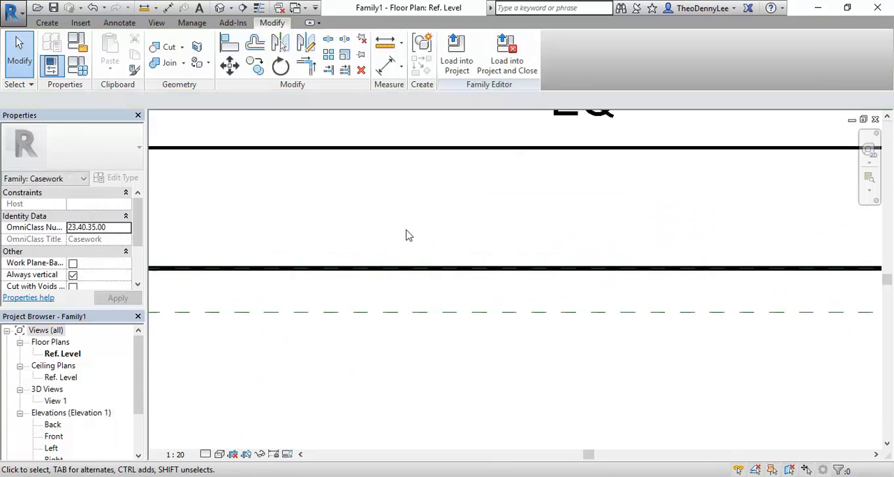
{"action": "scroll", "coordinate": [382, 287], "scroll_direction": "up", "scroll_amount": 3}
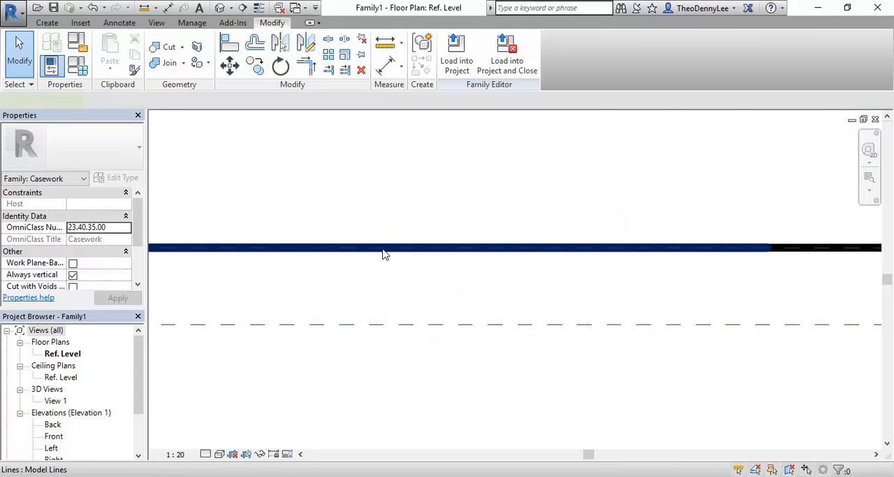
{"action": "left_click", "coordinate": [382, 249]}
{"action": "left_click", "coordinate": [384, 296]}
{"action": "key", "text": "Tab"}
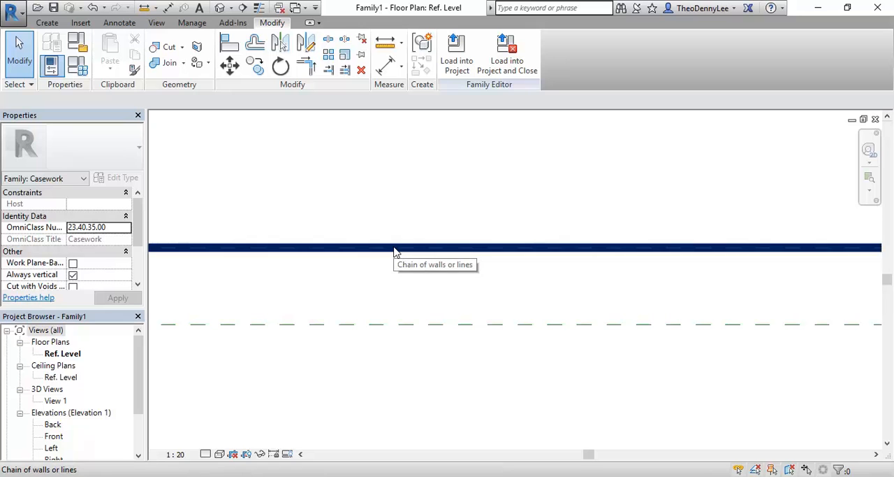
{"action": "key", "text": "Tab"}
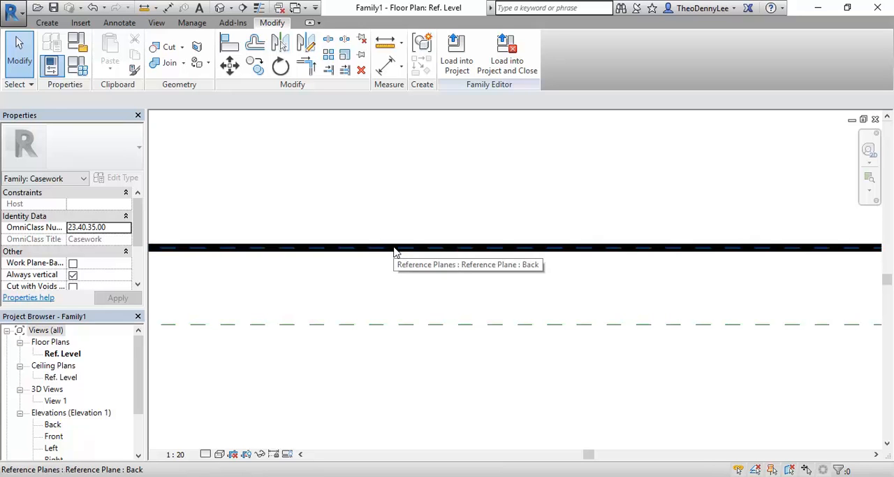
{"action": "left_click", "coordinate": [395, 253]}
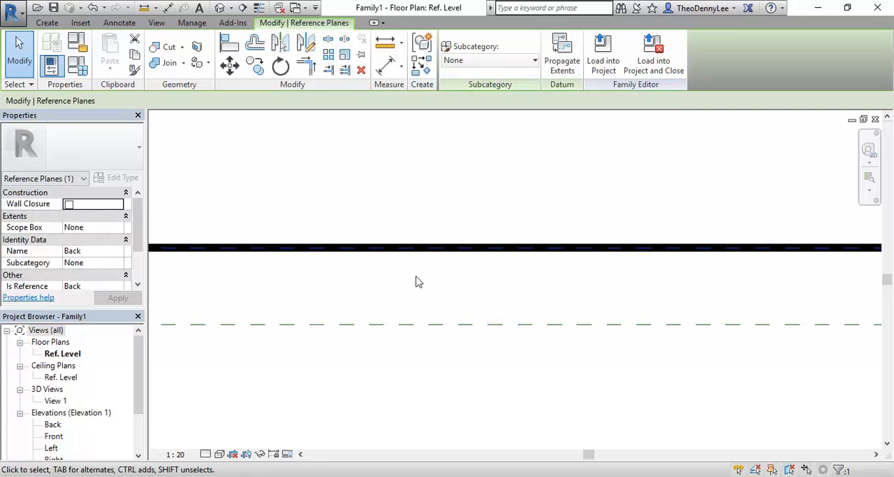
{"action": "left_click", "coordinate": [431, 227]}
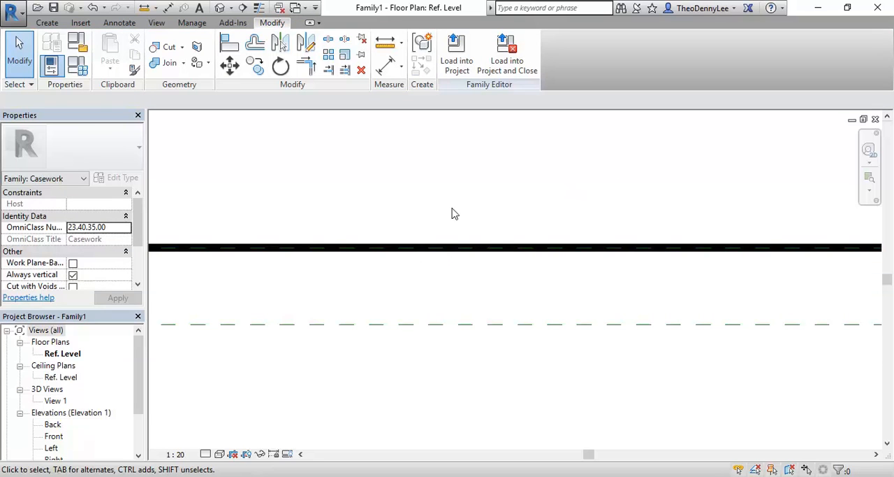
- Select the overlapping line and Back reference plane together, filter out Lines (Casework), and delete the plane
{"action": "left_click_drag", "start_coordinate": [546, 173], "coordinate": [355, 295]}
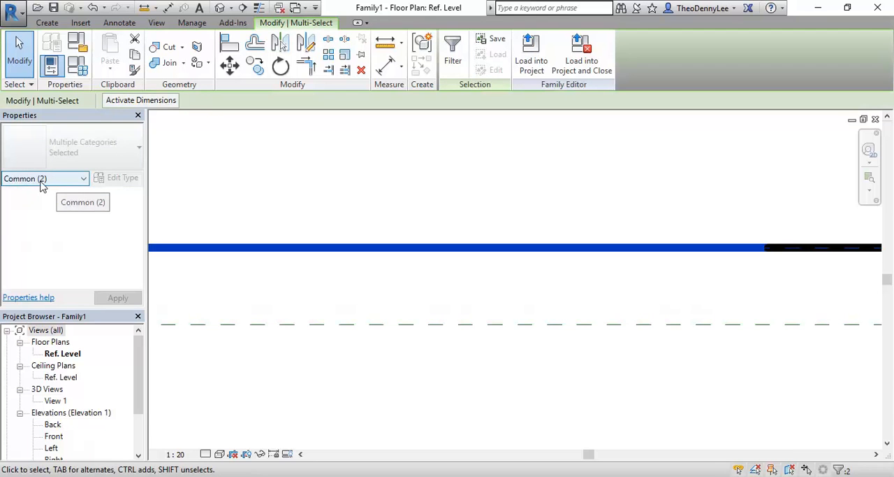
{"action": "left_click", "coordinate": [453, 55]}
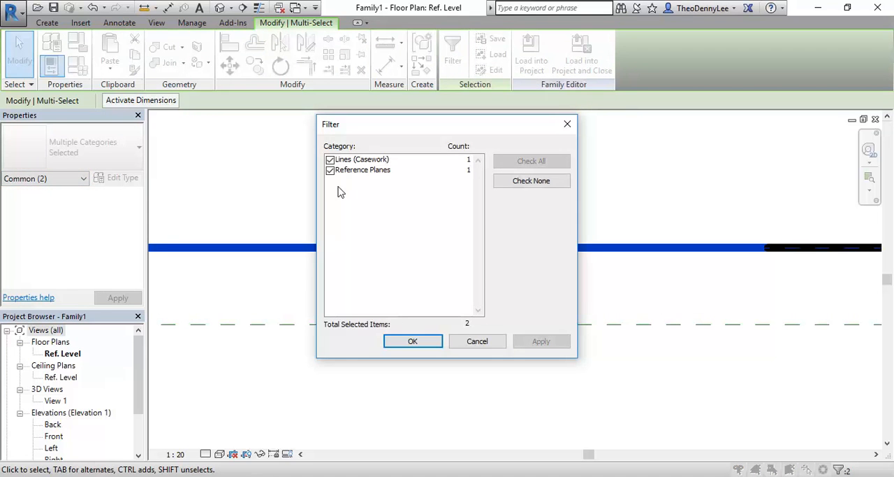
{"action": "left_click", "coordinate": [330, 160]}
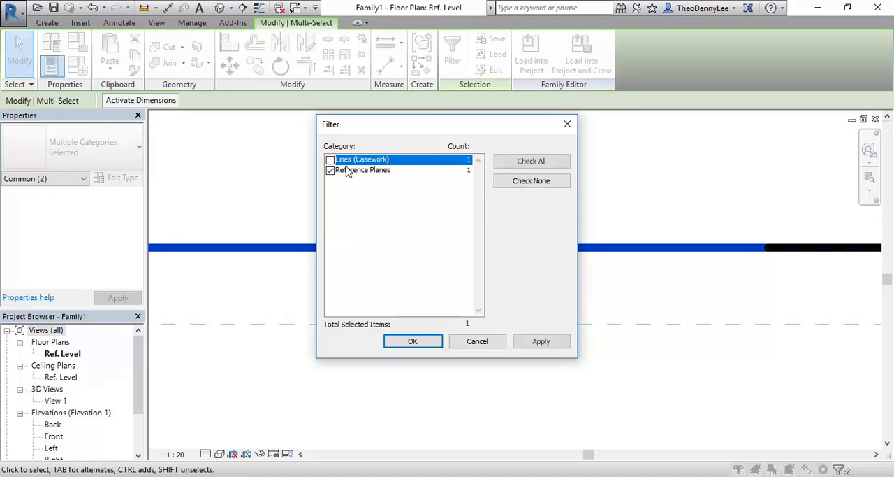
{"action": "left_click", "coordinate": [410, 342]}
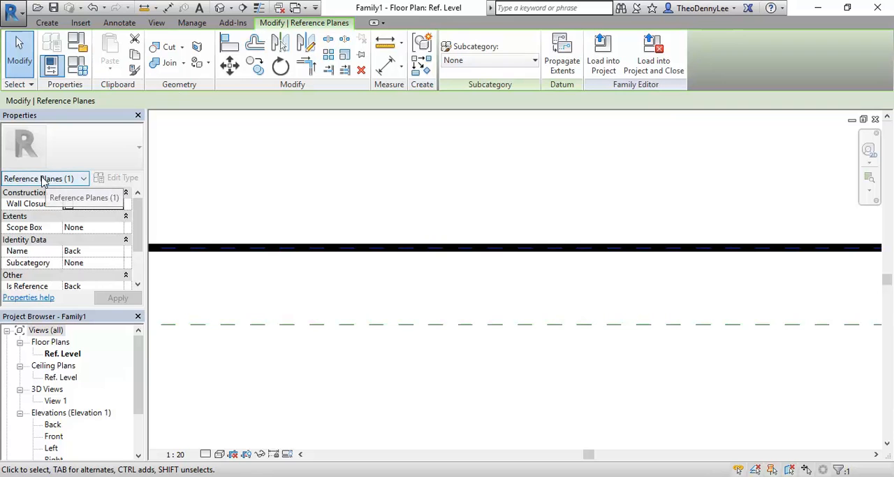
{"action": "left_click", "coordinate": [321, 188]}
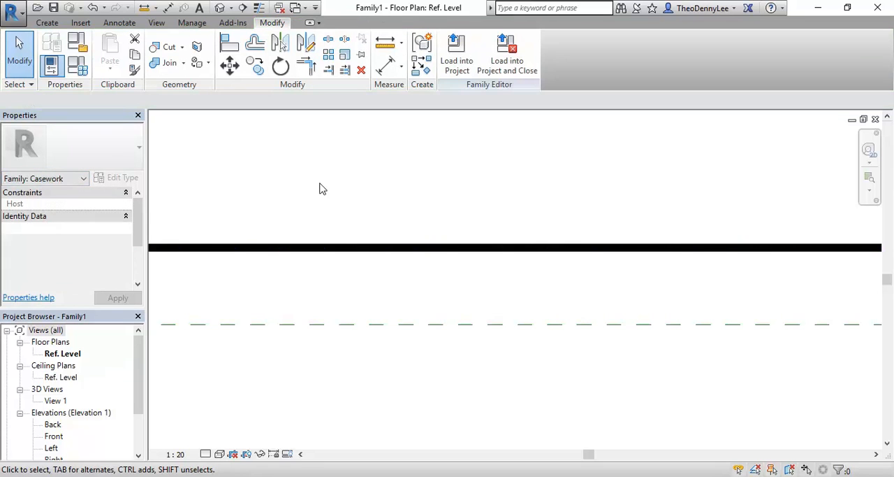
- Undo the deletion of the Back reference plane and the drawing of the model line over it
{"action": "left_click_drag", "start_coordinate": [569, 240], "coordinate": [436, 310]}
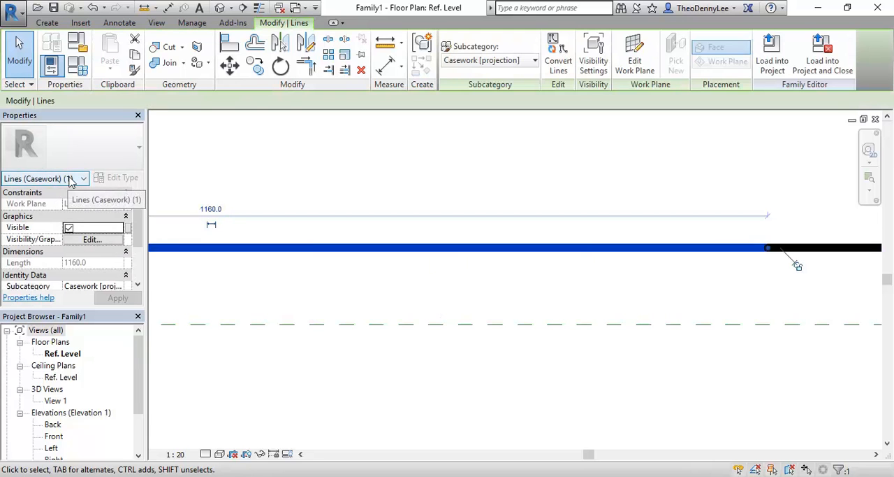
{"action": "left_click", "coordinate": [489, 184]}
{"action": "scroll", "coordinate": [488, 183], "scroll_direction": "down", "scroll_amount": 3}
{"action": "middle_click_drag", "start_coordinate": [485, 197], "coordinate": [474, 286]}
{"action": "scroll", "coordinate": [467, 283], "scroll_direction": "down", "scroll_amount": 2}
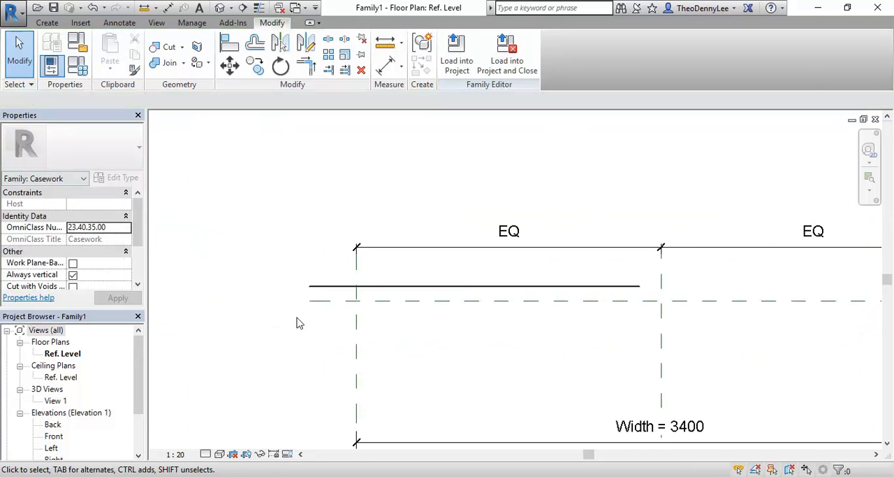
{"action": "scroll", "coordinate": [381, 303], "scroll_direction": "up", "scroll_amount": 4}
{"action": "scroll", "coordinate": [381, 302], "scroll_direction": "down", "scroll_amount": 4}
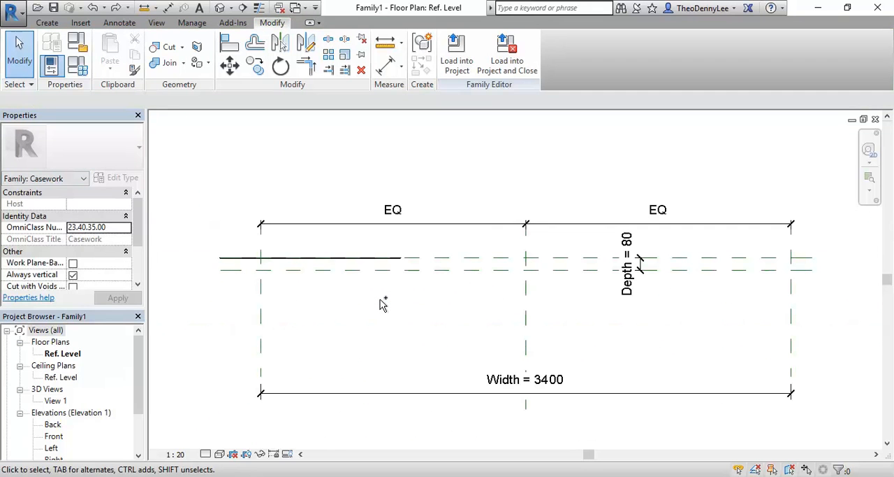
{"action": "middle_click_drag", "start_coordinate": [397, 308], "coordinate": [357, 314]}
{"action": "scroll", "coordinate": [403, 301], "scroll_direction": "down", "scroll_amount": 2}
{"action": "scroll", "coordinate": [372, 320], "scroll_direction": "up", "scroll_amount": 1}
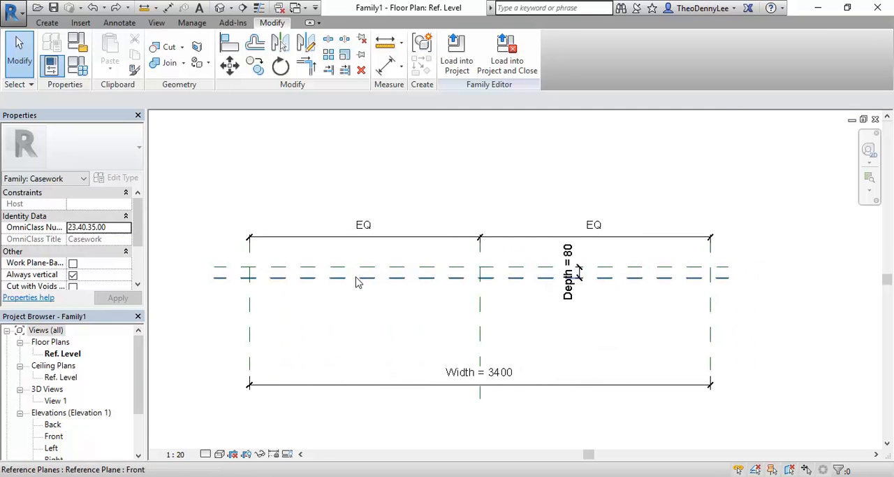
{"action": "middle_click_drag", "start_coordinate": [352, 302], "coordinate": [377, 297]}
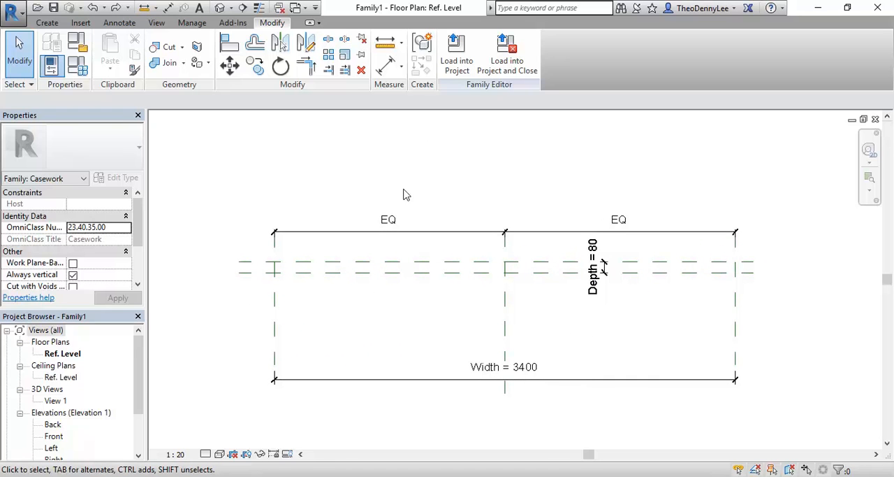
- Draw two short vertical reference planes across Front and Back, about 873 mm from the Left plane and about 580 mm from the Right plane
{"action": "left_click", "coordinate": [47, 22]}
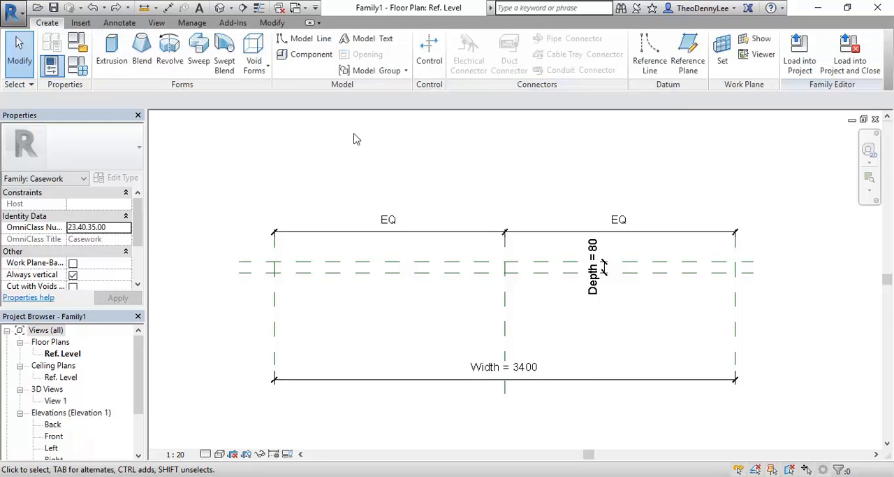
{"action": "left_click", "coordinate": [690, 61]}
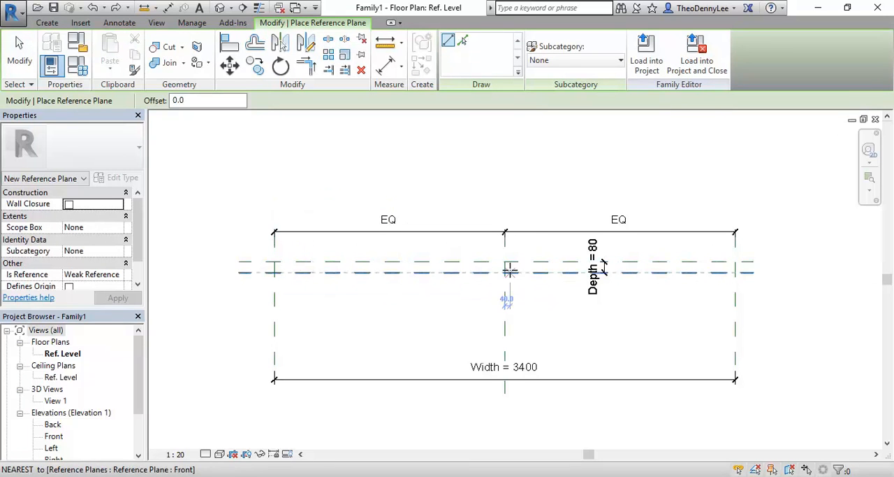
{"action": "left_click", "coordinate": [393, 241]}
{"action": "left_click", "coordinate": [393, 321]}
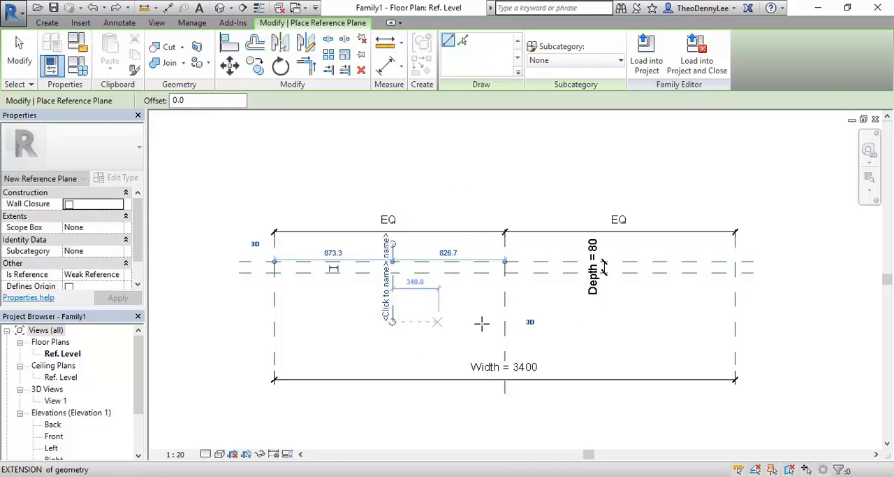
{"action": "left_click", "coordinate": [655, 244]}
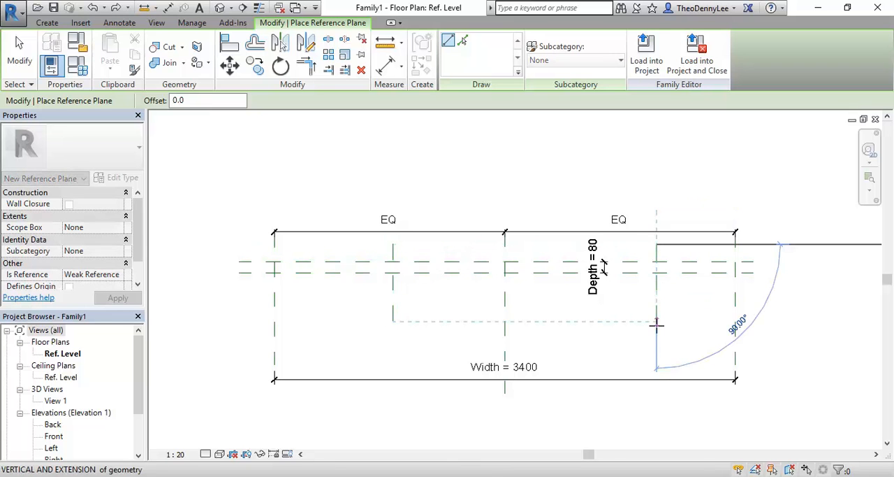
{"action": "left_click", "coordinate": [656, 324]}
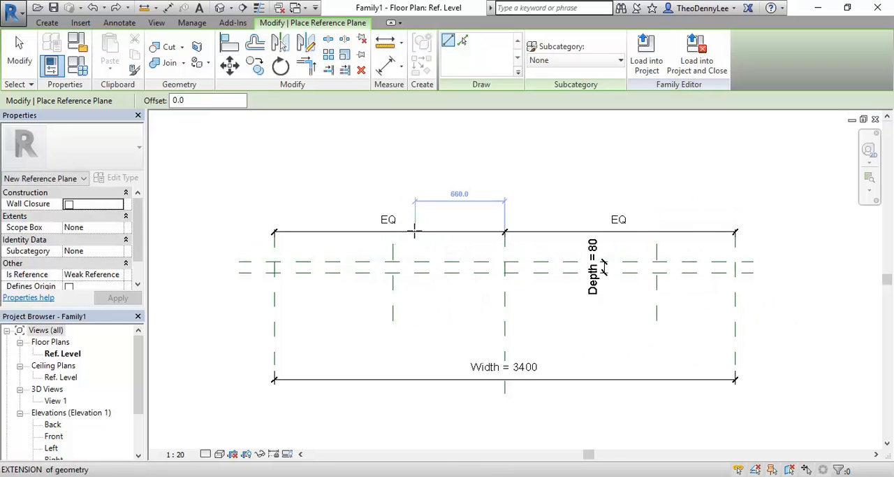
{"action": "key", "text": "Escape"}
{"action": "key", "text": "Escape"}
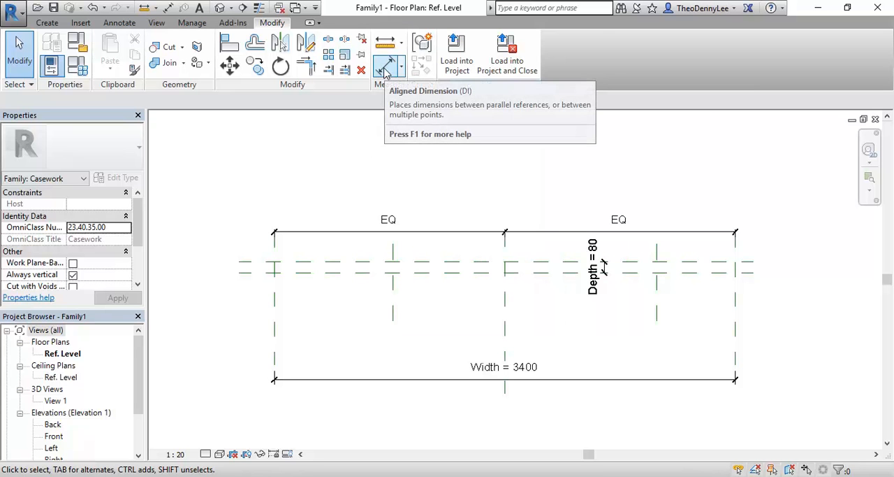
- Place an aligned dimension chain through the Left, two inner and Right reference planes, just above the Width dimension
{"action": "left_click", "coordinate": [385, 67]}
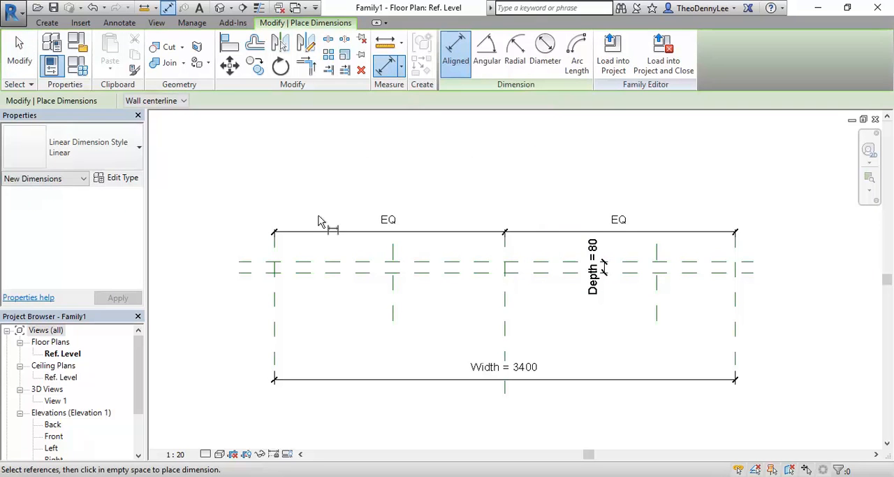
{"action": "left_click", "coordinate": [273, 318]}
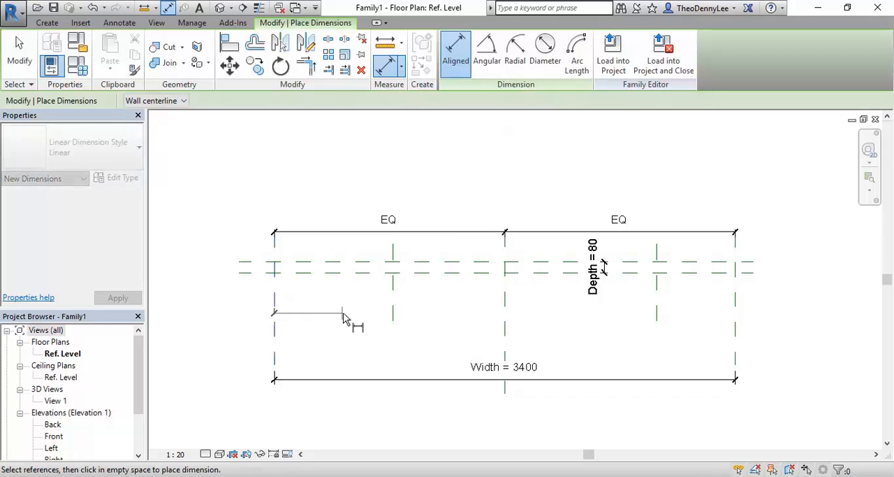
{"action": "left_click", "coordinate": [393, 311]}
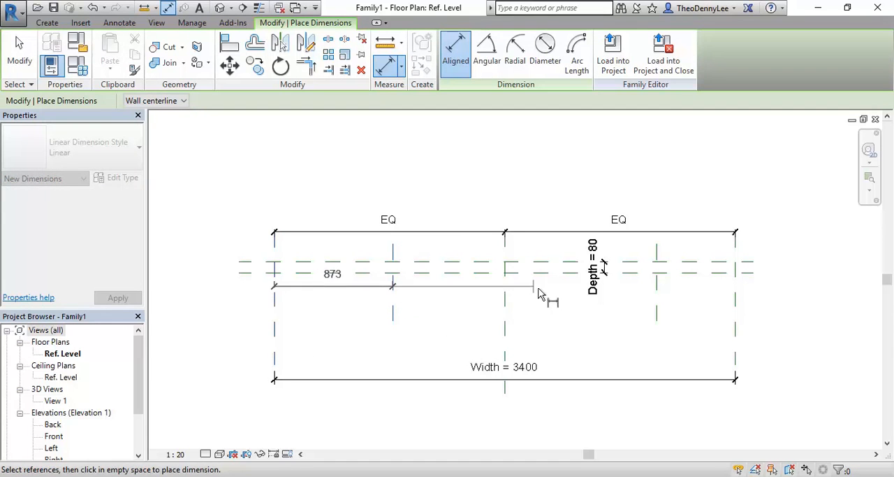
{"action": "left_click", "coordinate": [657, 308]}
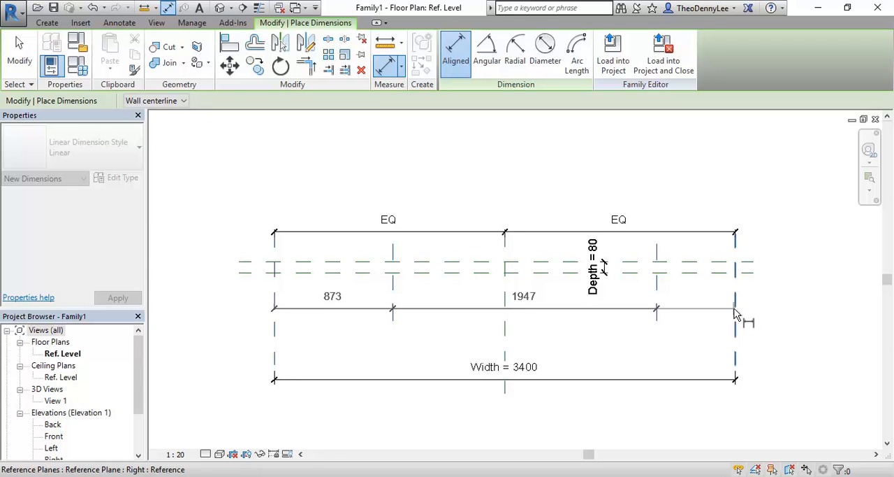
{"action": "left_click", "coordinate": [735, 312]}
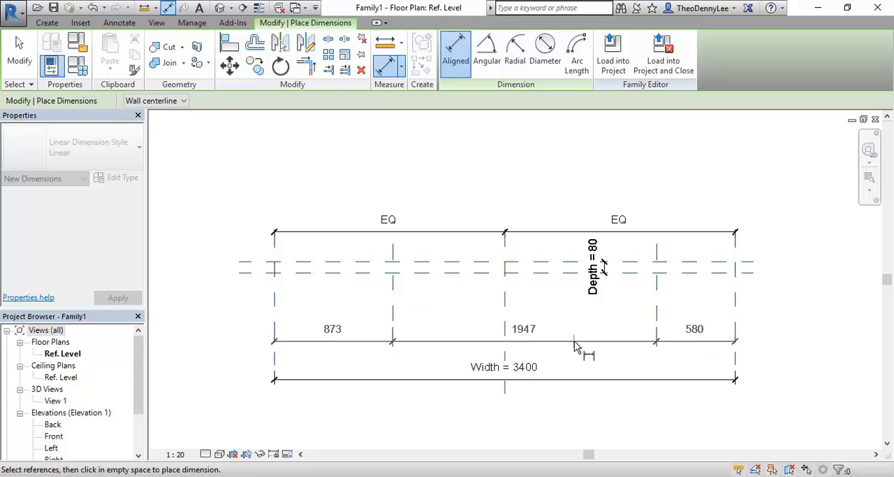
{"action": "left_click", "coordinate": [574, 341]}
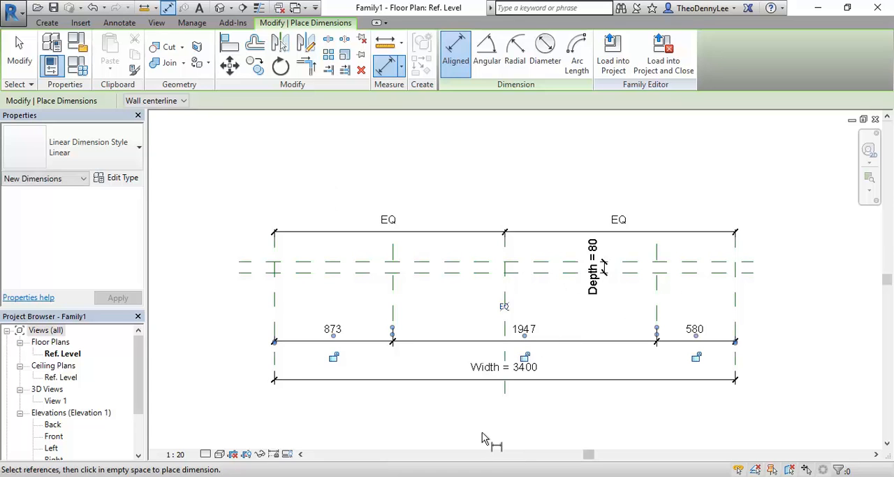
- Constrain the three segments of the new dimension chain to be equal (EQ), and end dimensioning
{"action": "left_click", "coordinate": [505, 307]}
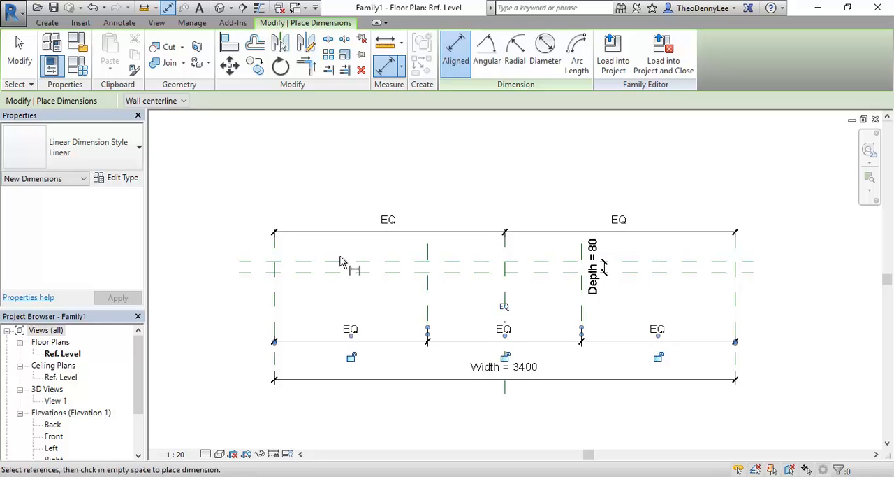
{"action": "right_click", "coordinate": [411, 203]}
{"action": "left_click", "coordinate": [427, 209]}
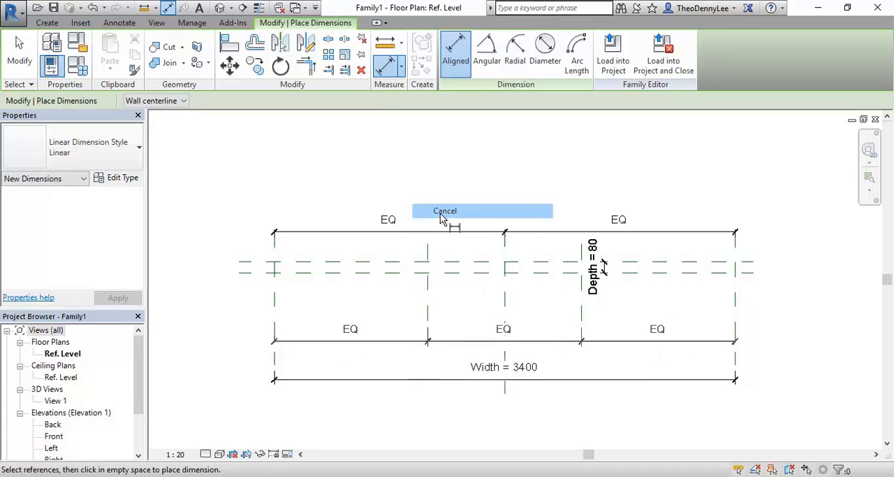
{"action": "right_click", "coordinate": [441, 217]}
{"action": "left_click", "coordinate": [461, 222]}
{"action": "middle_click_drag", "start_coordinate": [356, 339], "coordinate": [364, 319]}
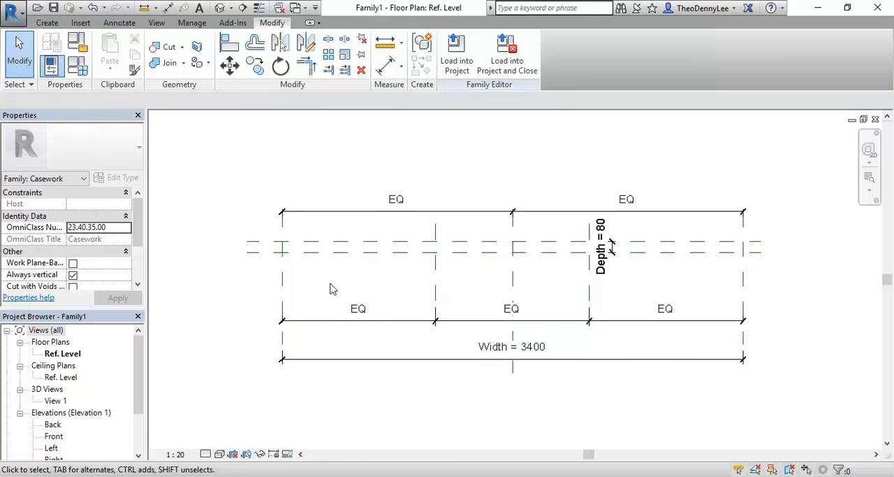
{"action": "scroll", "coordinate": [331, 286], "scroll_direction": "up", "scroll_amount": 1}
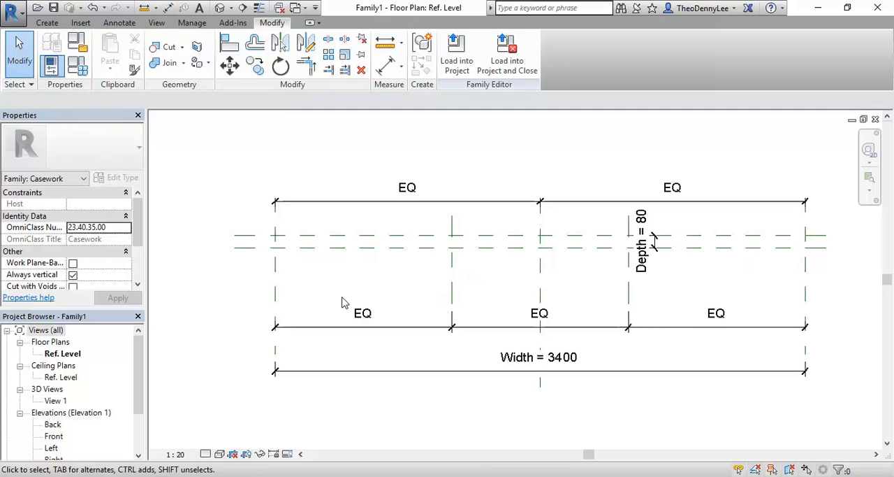
{"action": "scroll", "coordinate": [275, 255], "scroll_direction": "up", "scroll_amount": 1}
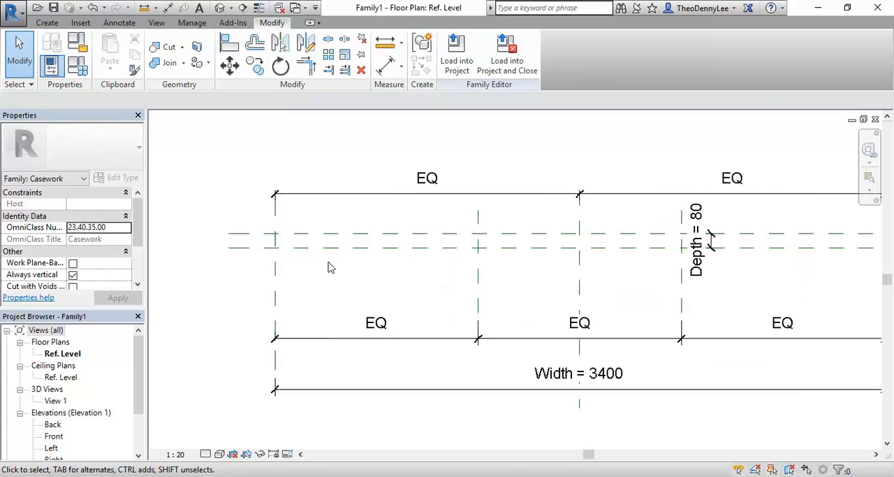
{"action": "scroll", "coordinate": [280, 257], "scroll_direction": "down", "scroll_amount": 1}
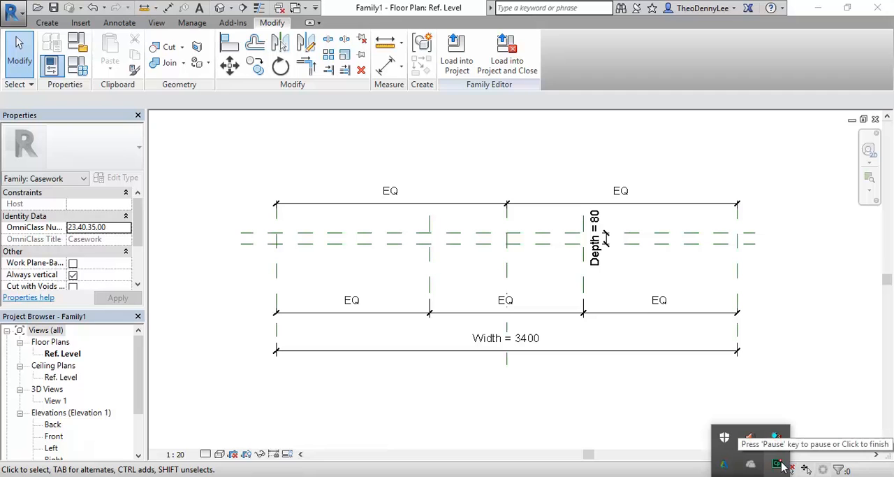
{"action": "left_click", "coordinate": [777, 464]}
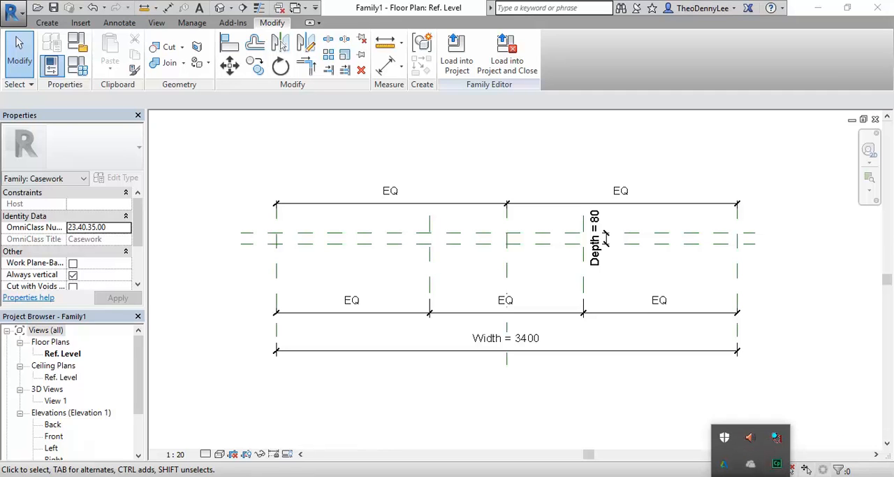
{"action": "left_click", "coordinate": [366, 373]}
{"action": "scroll", "coordinate": [381, 389], "scroll_direction": "down", "scroll_amount": 1}
{"action": "middle_click_drag", "start_coordinate": [387, 393], "coordinate": [361, 389]}
{"action": "middle_click_drag", "start_coordinate": [306, 267], "coordinate": [322, 275]}
{"action": "scroll", "coordinate": [332, 282], "scroll_direction": "up", "scroll_amount": 1}
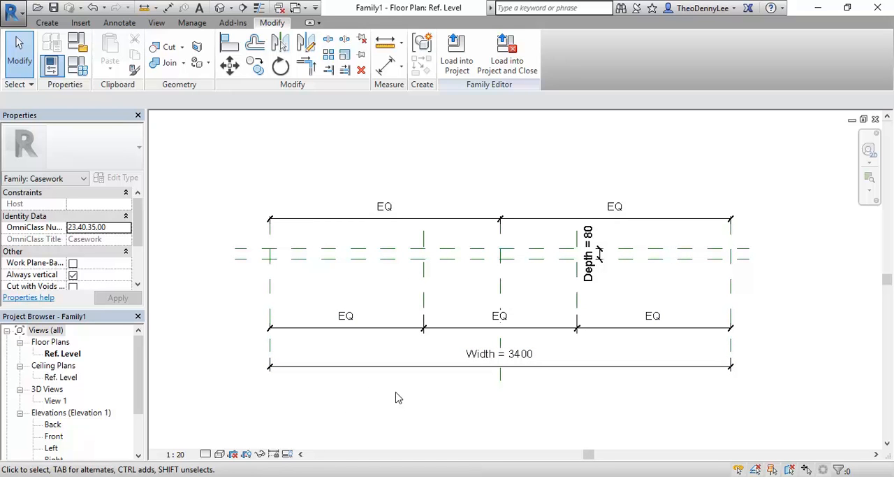
{"action": "middle_click_drag", "start_coordinate": [334, 273], "coordinate": [371, 293]}
{"action": "scroll", "coordinate": [347, 275], "scroll_direction": "up", "scroll_amount": 3}
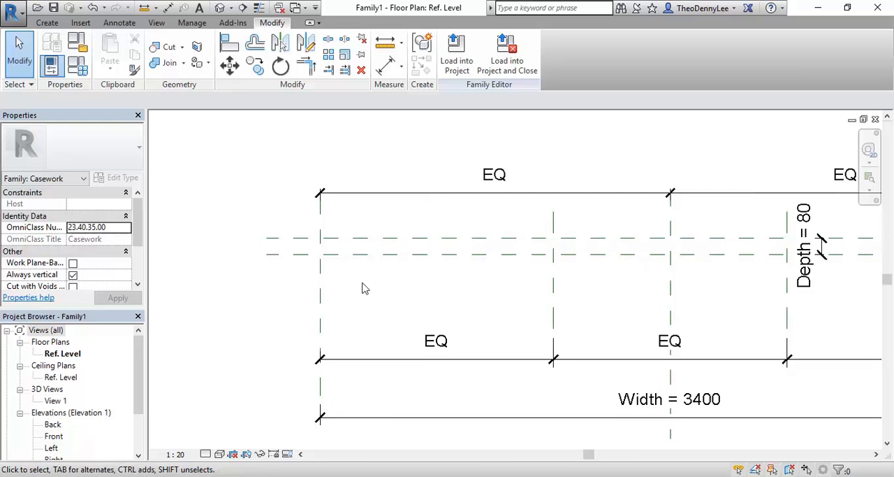
{"action": "scroll", "coordinate": [331, 184], "scroll_direction": "up", "scroll_amount": 1}
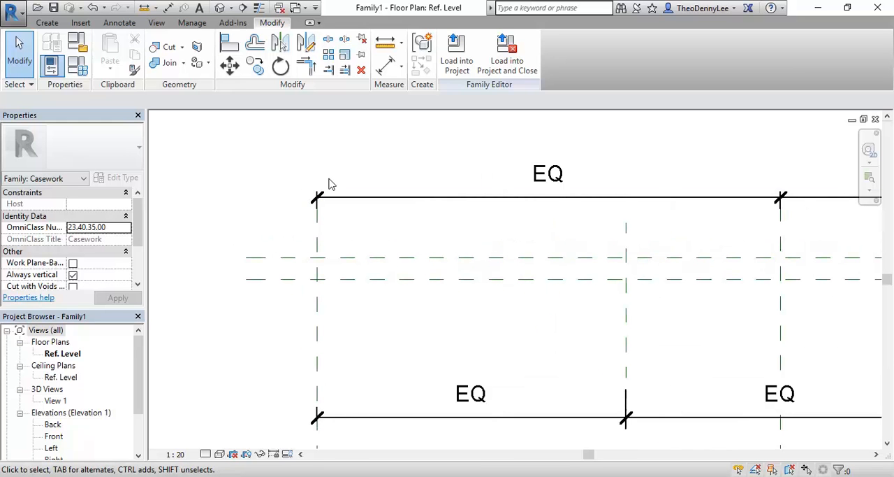
{"action": "scroll", "coordinate": [335, 180], "scroll_direction": "down", "scroll_amount": 3}
{"action": "middle_click_drag", "start_coordinate": [342, 189], "coordinate": [340, 203]}
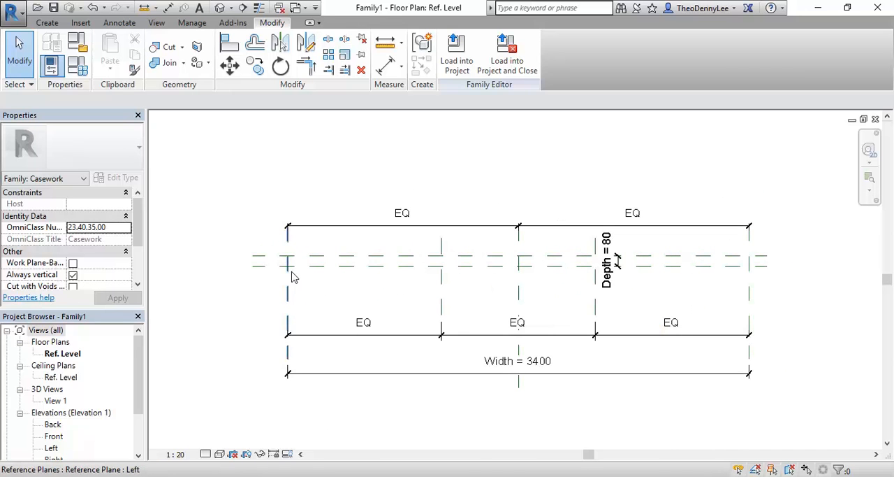
- Measure the width of the first bay along the Front plane, from the Left plane to the first inner reference plane, and end measuring
{"action": "left_click", "coordinate": [385, 43]}
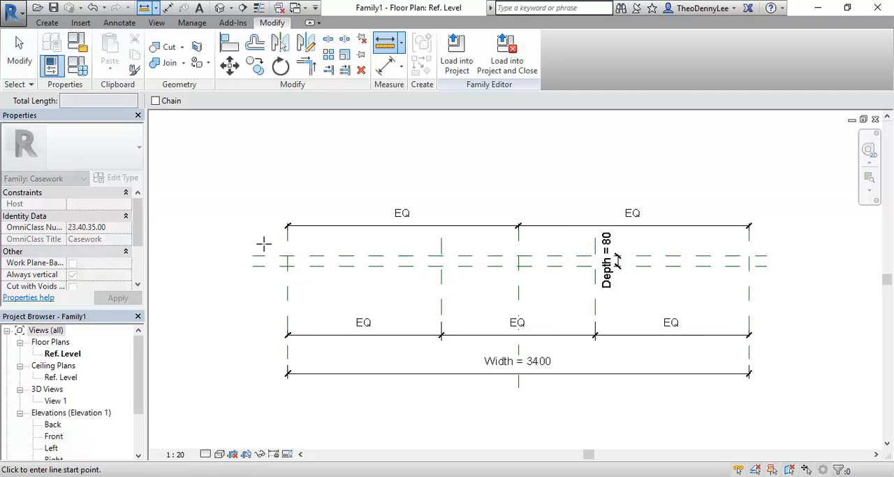
{"action": "scroll", "coordinate": [261, 244], "scroll_direction": "up", "scroll_amount": 3}
{"action": "scroll", "coordinate": [349, 295], "scroll_direction": "down", "scroll_amount": 1}
{"action": "scroll", "coordinate": [338, 297], "scroll_direction": "up", "scroll_amount": 2}
{"action": "left_click", "coordinate": [308, 297]}
{"action": "left_click", "coordinate": [700, 296]}
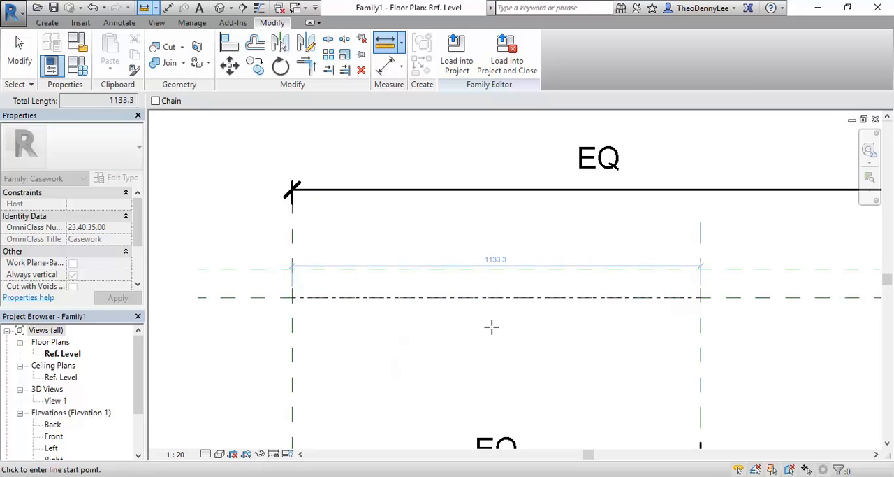
{"action": "scroll", "coordinate": [453, 198], "scroll_direction": "down", "scroll_amount": 2}
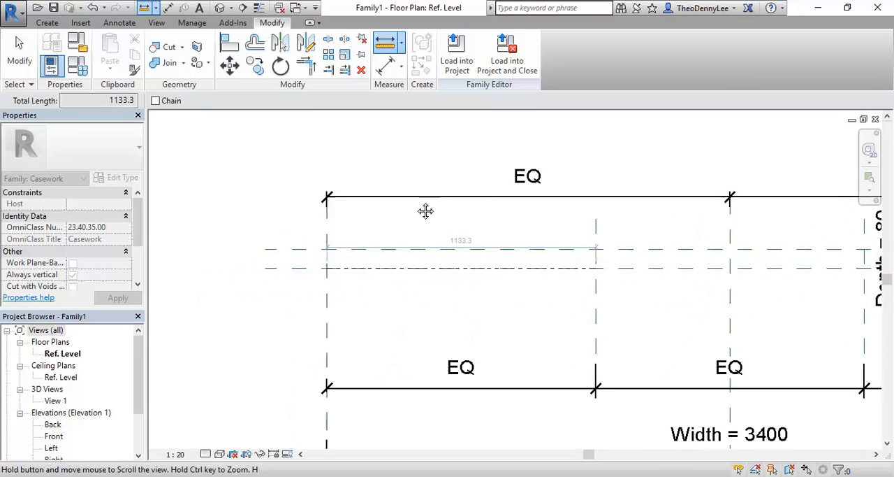
{"action": "middle_click_drag", "start_coordinate": [453, 199], "coordinate": [399, 206]}
{"action": "scroll", "coordinate": [419, 243], "scroll_direction": "up", "scroll_amount": 3}
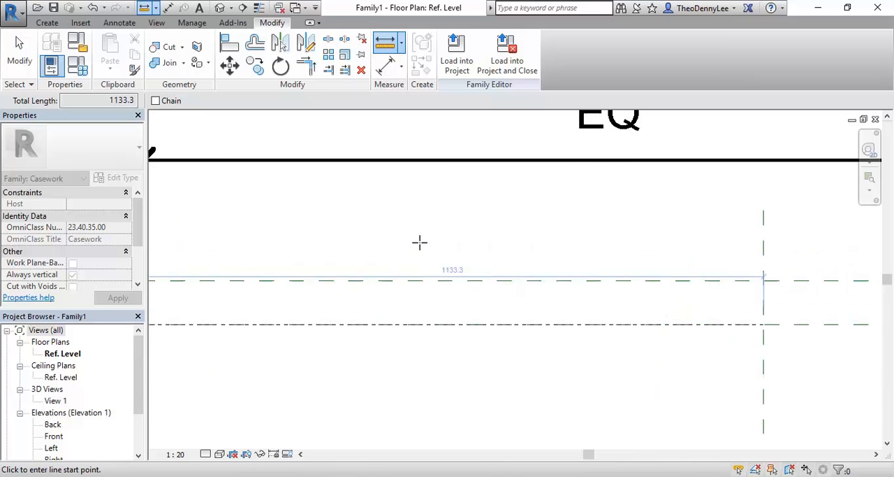
{"action": "scroll", "coordinate": [419, 243], "scroll_direction": "down", "scroll_amount": 2}
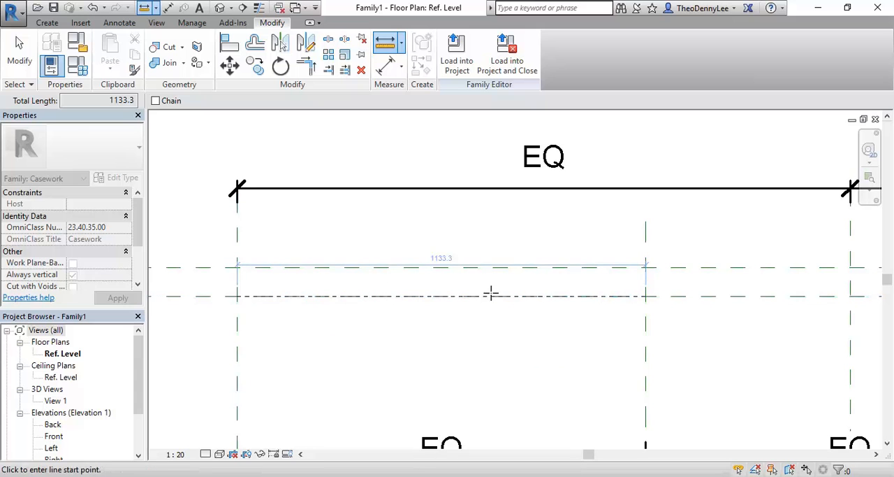
{"action": "scroll", "coordinate": [650, 306], "scroll_direction": "down", "scroll_amount": 4}
{"action": "middle_click_drag", "start_coordinate": [651, 310], "coordinate": [522, 275]}
{"action": "scroll", "coordinate": [487, 269], "scroll_direction": "down", "scroll_amount": 1}
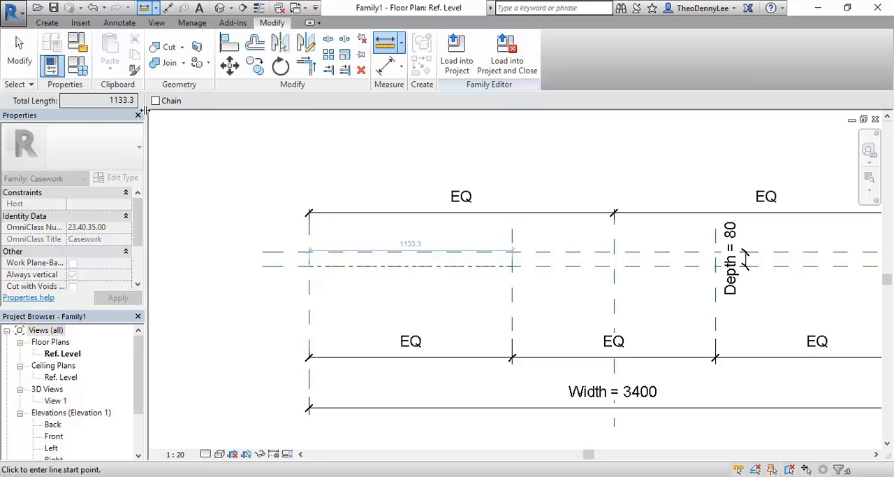
{"action": "right_click", "coordinate": [332, 142]}
{"action": "left_click", "coordinate": [361, 154]}
{"action": "right_click", "coordinate": [361, 153]}
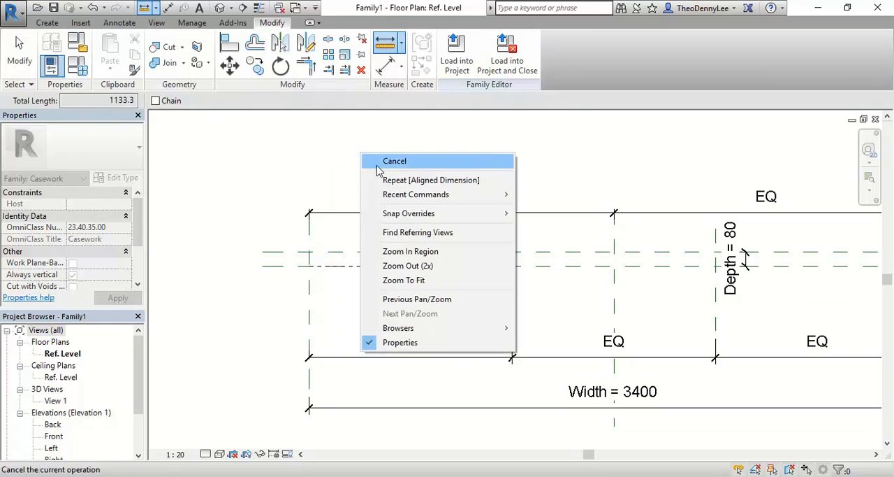
{"action": "left_click", "coordinate": [375, 164]}
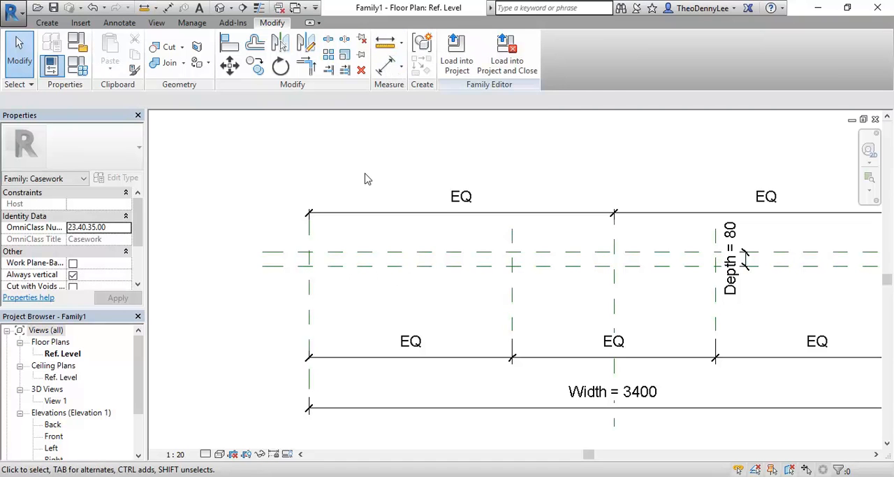
- Create a new family from the Metric Casework template
{"action": "scroll", "coordinate": [365, 192], "scroll_direction": "down", "scroll_amount": 3}
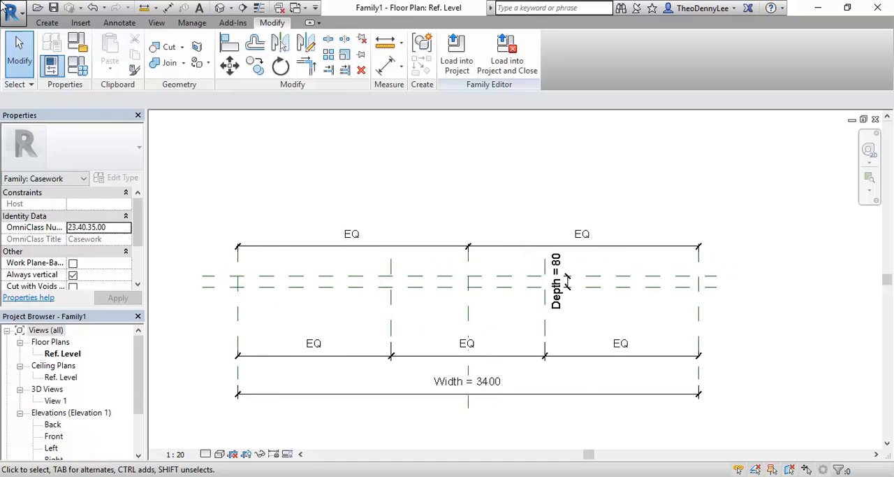
{"action": "left_click", "coordinate": [9, 8]}
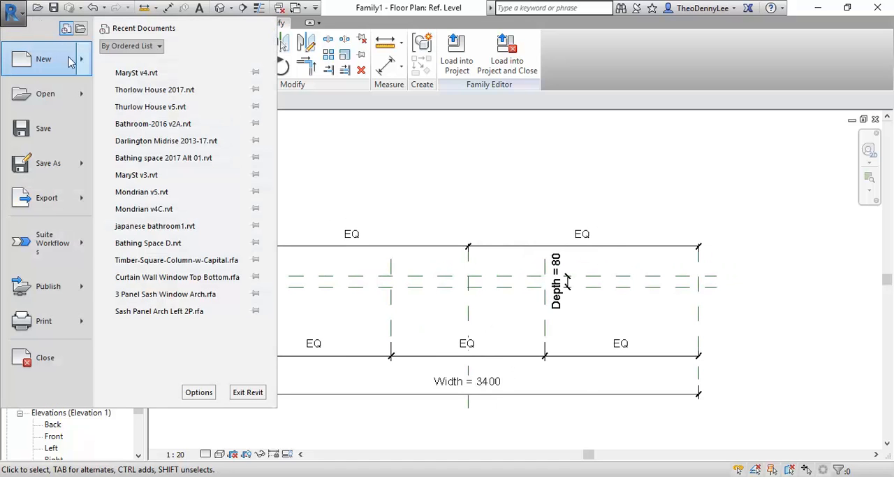
{"action": "mouse_move", "coordinate": [87, 64]}
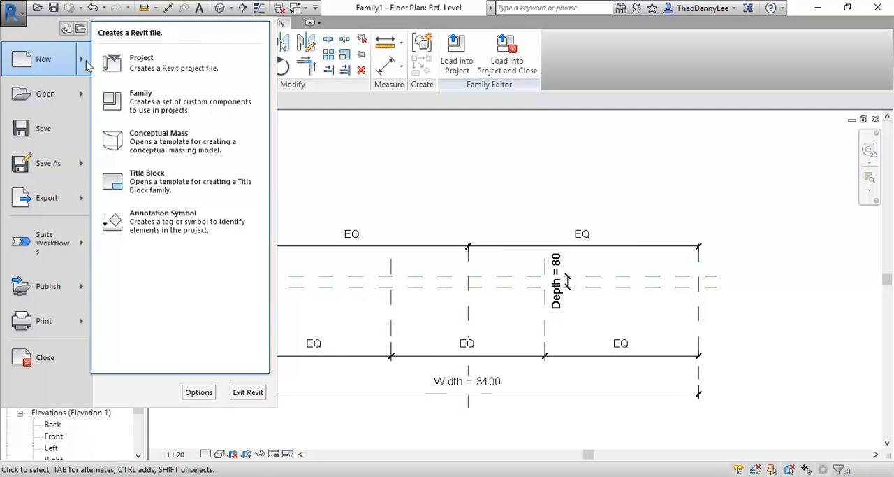
{"action": "left_click", "coordinate": [145, 108]}
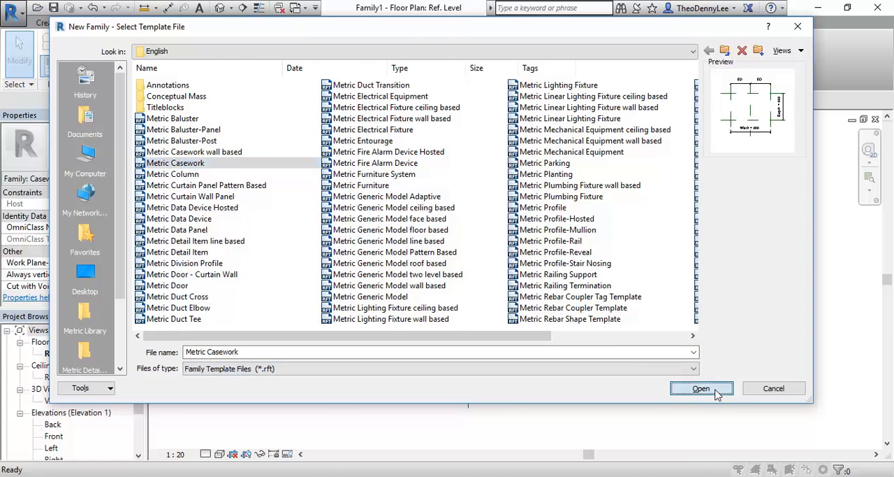
{"action": "left_click", "coordinate": [716, 393]}
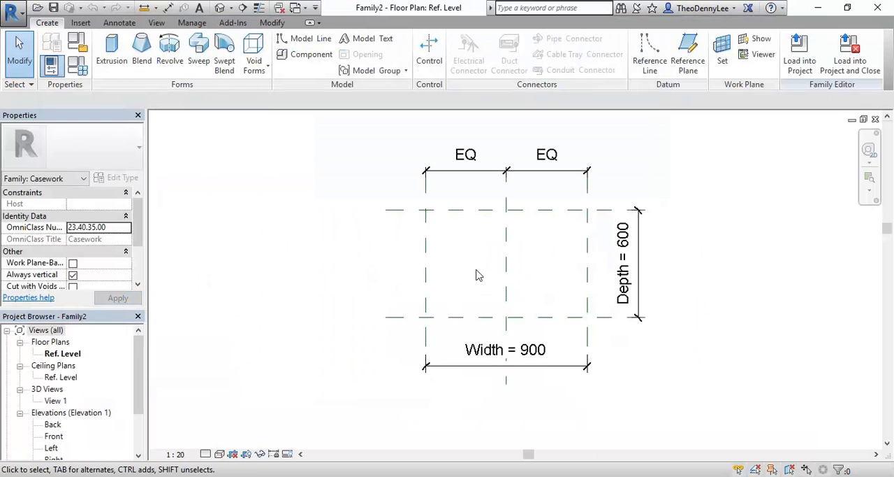
- Set the new family's Width dimension to 1100 mm
{"action": "middle_click_drag", "start_coordinate": [477, 275], "coordinate": [392, 285]}
{"action": "scroll", "coordinate": [371, 296], "scroll_direction": "up", "scroll_amount": 2}
{"action": "left_click", "coordinate": [362, 368]}
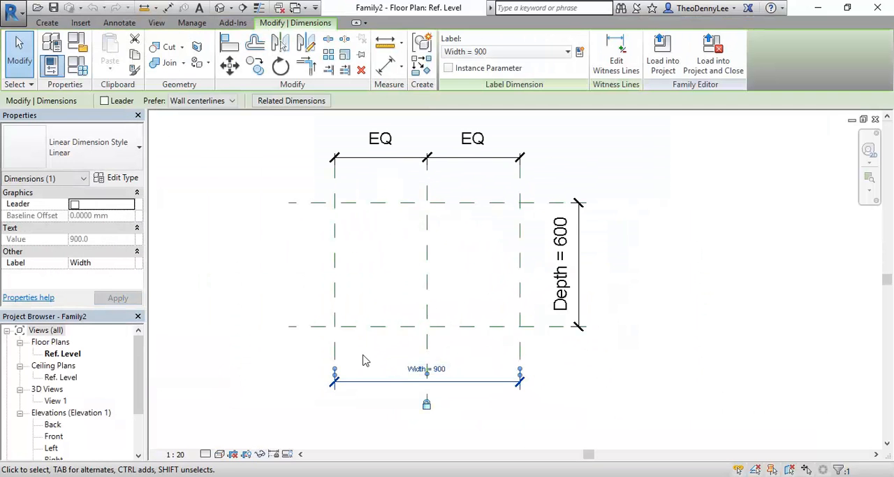
{"action": "scroll", "coordinate": [409, 327], "scroll_direction": "up", "scroll_amount": 5}
{"action": "scroll", "coordinate": [402, 352], "scroll_direction": "down", "scroll_amount": 2}
{"action": "middle_click_drag", "start_coordinate": [389, 378], "coordinate": [394, 349]}
{"action": "left_click", "coordinate": [403, 377]}
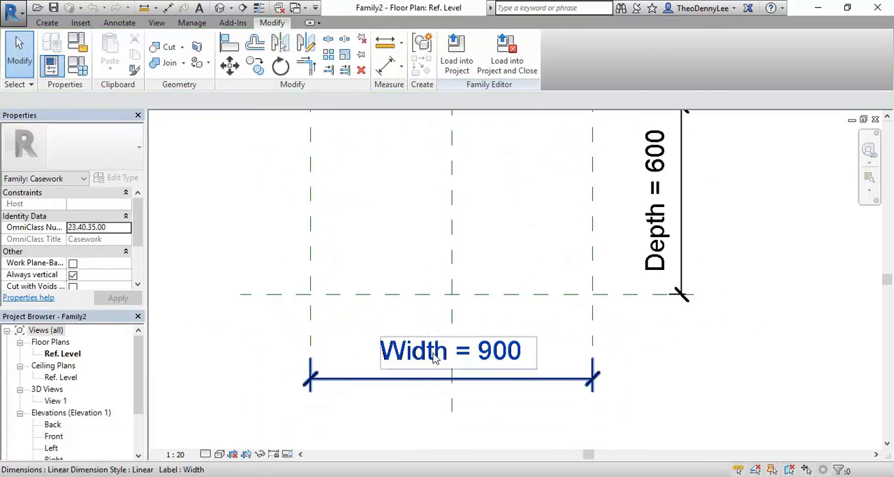
{"action": "left_click", "coordinate": [416, 355]}
{"action": "left_click", "coordinate": [440, 362]}
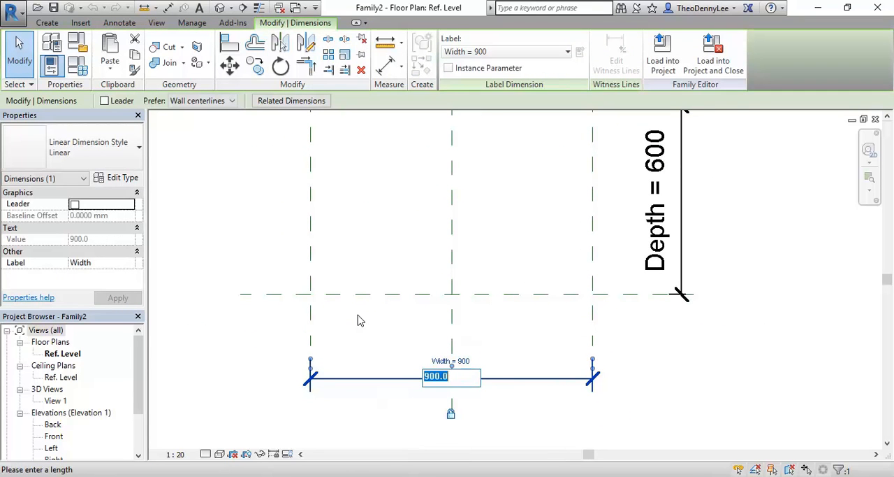
{"action": "type", "text": "11"}
{"action": "key", "text": "Return"}
{"action": "scroll", "coordinate": [361, 276], "scroll_direction": "down", "scroll_amount": 2}
{"action": "middle_click_drag", "start_coordinate": [363, 277], "coordinate": [410, 331]}
{"action": "left_click", "coordinate": [369, 313]}
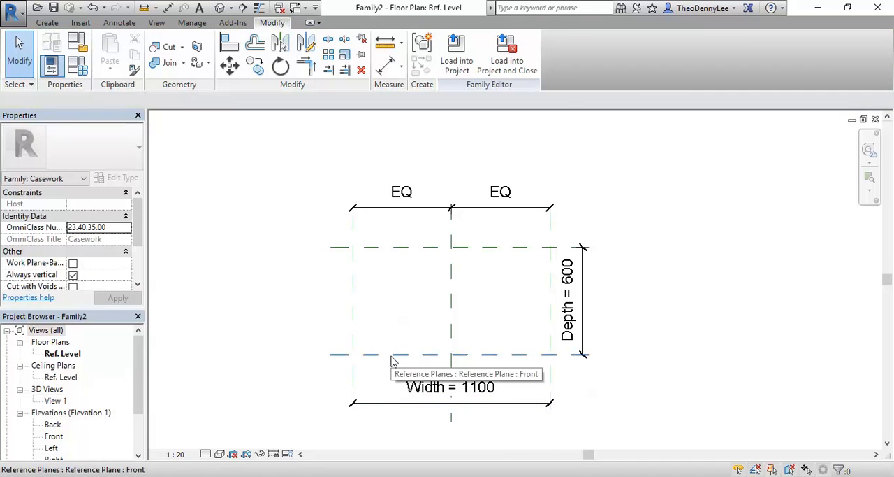
- Set the new family's Depth dimension to 80 mm
{"action": "left_click", "coordinate": [393, 356]}
{"action": "left_click", "coordinate": [389, 305]}
{"action": "left_click", "coordinate": [570, 311]}
{"action": "left_click", "coordinate": [571, 312]}
{"action": "type", "text": "80"}
{"action": "key", "text": "Return"}
{"action": "left_click", "coordinate": [401, 319]}
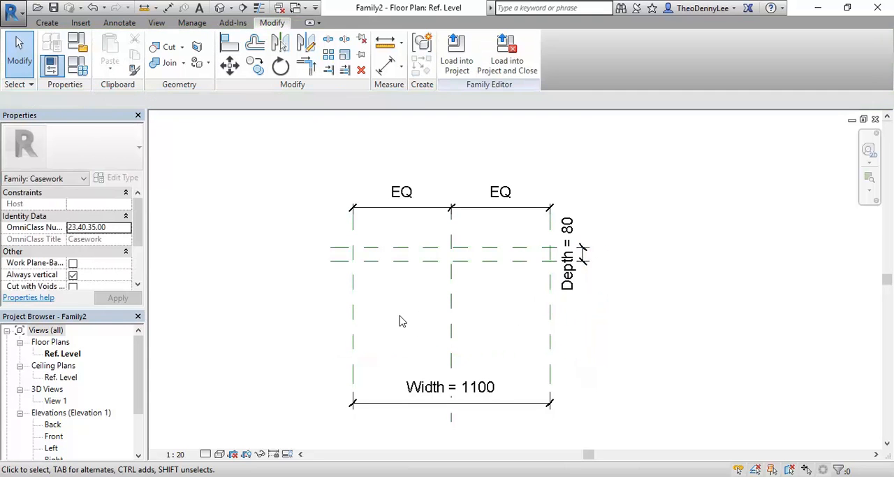
{"action": "middle_click_drag", "start_coordinate": [386, 316], "coordinate": [362, 287]}
{"action": "scroll", "coordinate": [341, 292], "scroll_direction": "up", "scroll_amount": 1}
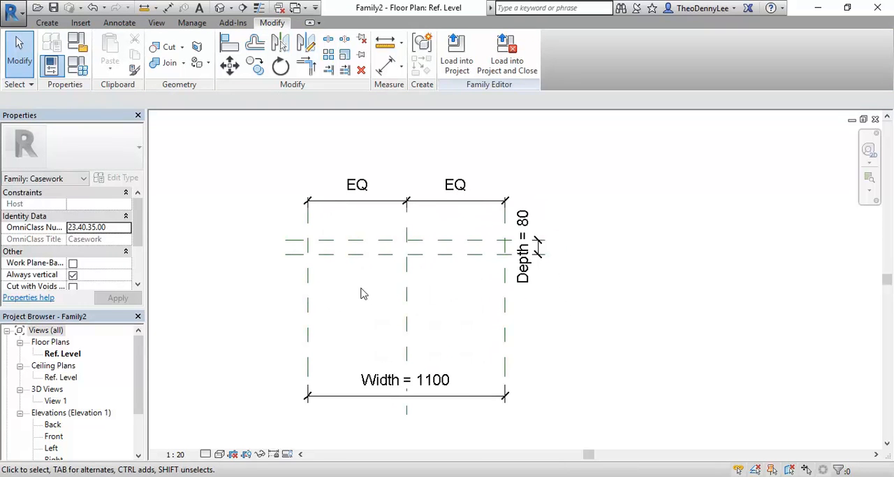
{"action": "scroll", "coordinate": [344, 318], "scroll_direction": "up", "scroll_amount": 1}
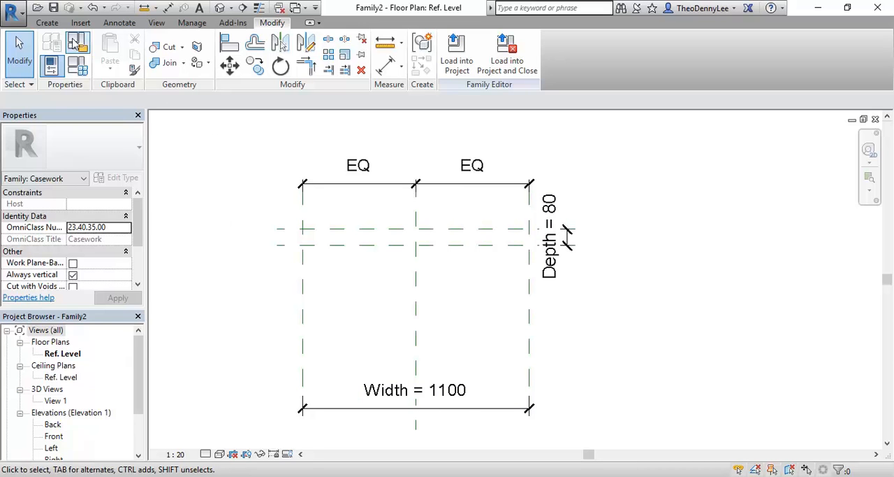
{"action": "left_click", "coordinate": [47, 22]}
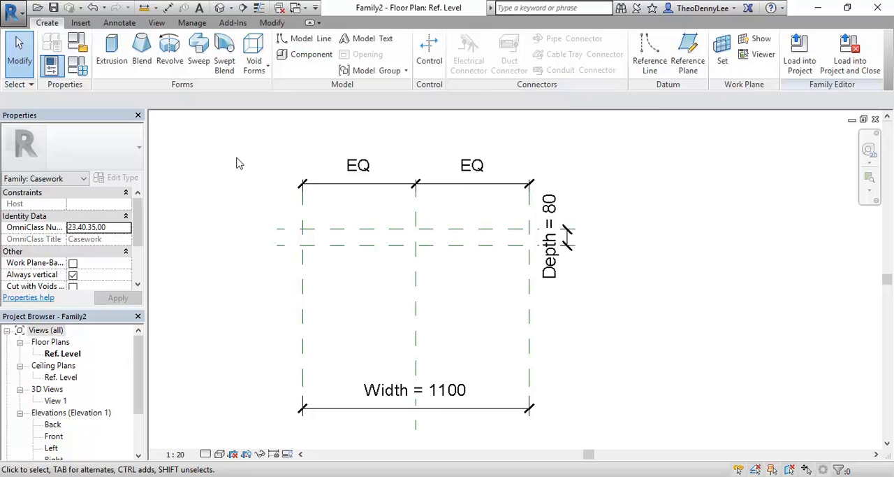
{"action": "middle_click_drag", "start_coordinate": [236, 163], "coordinate": [265, 179]}
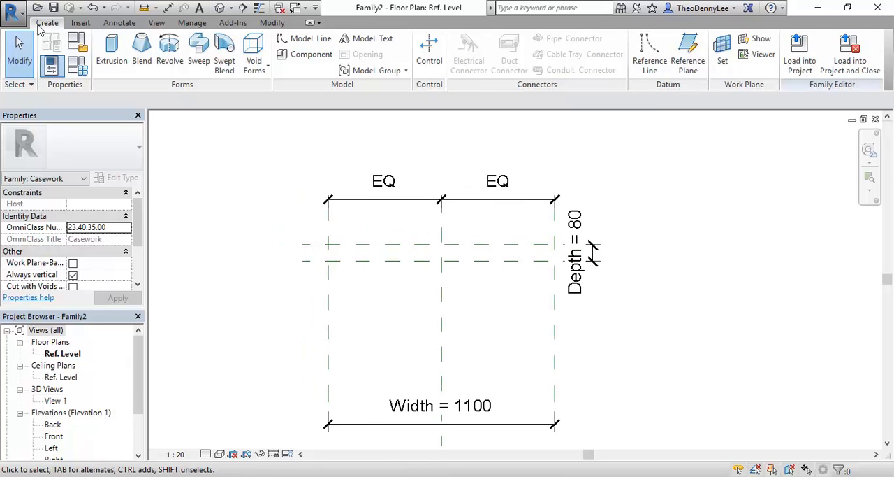
{"action": "scroll", "coordinate": [378, 229], "scroll_direction": "down", "scroll_amount": 1}
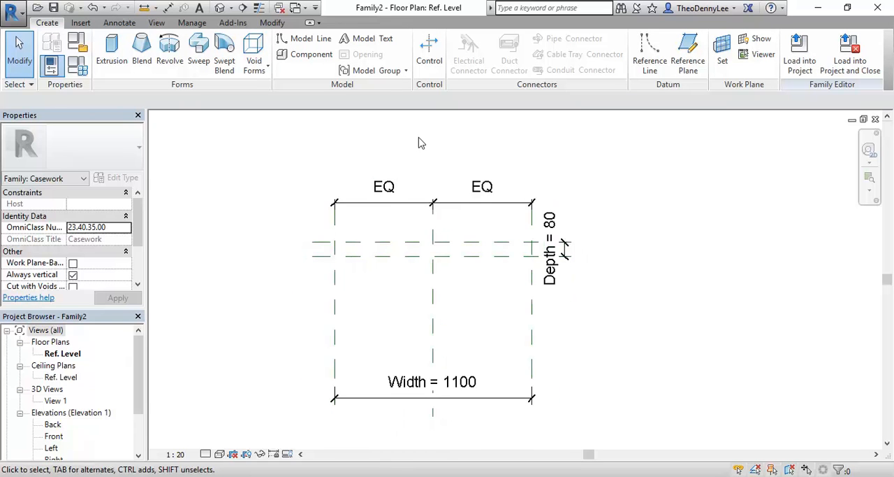
{"action": "scroll", "coordinate": [422, 143], "scroll_direction": "up", "scroll_amount": 1}
{"action": "scroll", "coordinate": [399, 175], "scroll_direction": "up", "scroll_amount": 1}
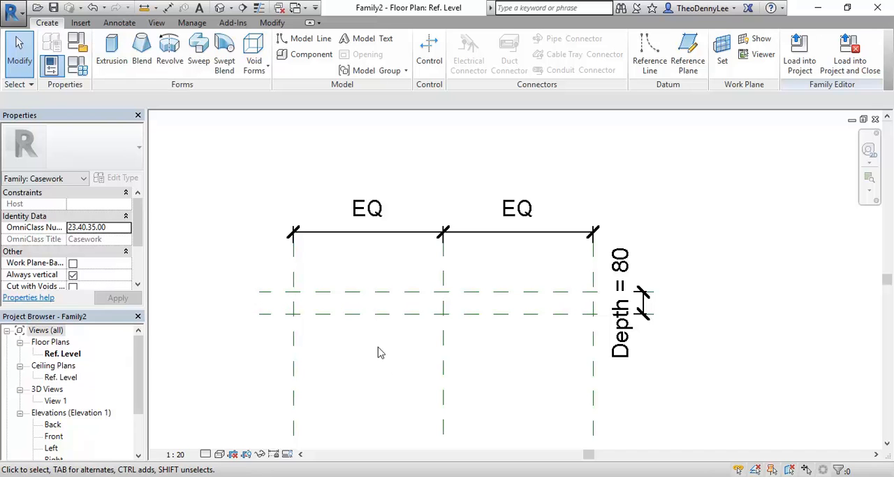
{"action": "scroll", "coordinate": [362, 276], "scroll_direction": "up", "scroll_amount": 2}
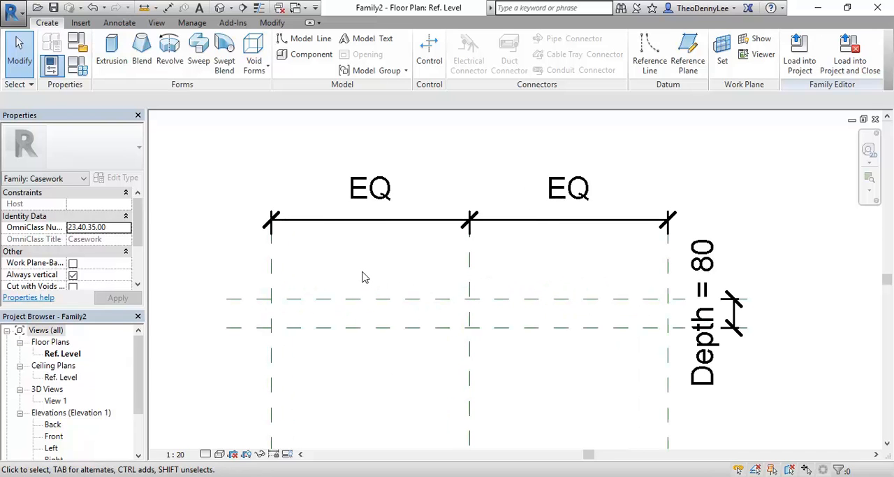
{"action": "scroll", "coordinate": [362, 277], "scroll_direction": "down", "scroll_amount": 2}
{"action": "scroll", "coordinate": [276, 345], "scroll_direction": "down", "scroll_amount": 1}
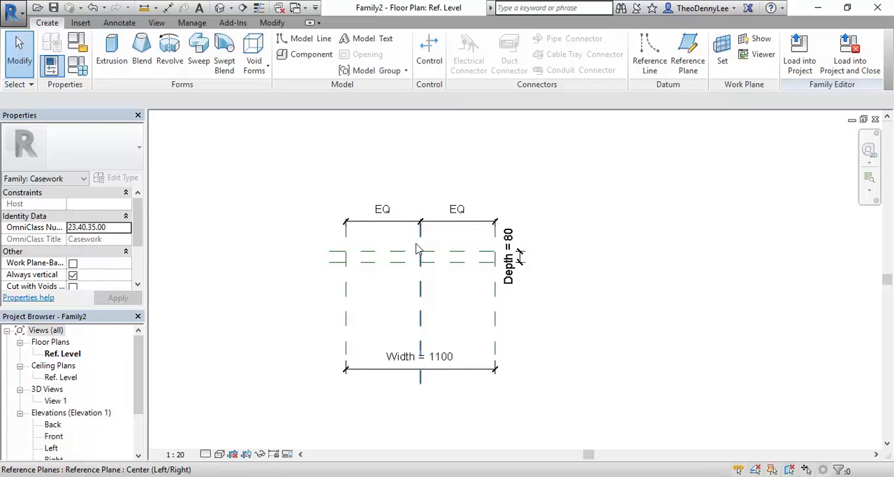
- Start a solid extrusion and sketch an 1100 by 80 mm rectangle from the Back/Left plane intersection to the Front/Right plane intersection
{"action": "scroll", "coordinate": [418, 241], "scroll_direction": "up", "scroll_amount": 3}
{"action": "middle_click_drag", "start_coordinate": [411, 243], "coordinate": [404, 285]}
{"action": "scroll", "coordinate": [389, 278], "scroll_direction": "up", "scroll_amount": 2}
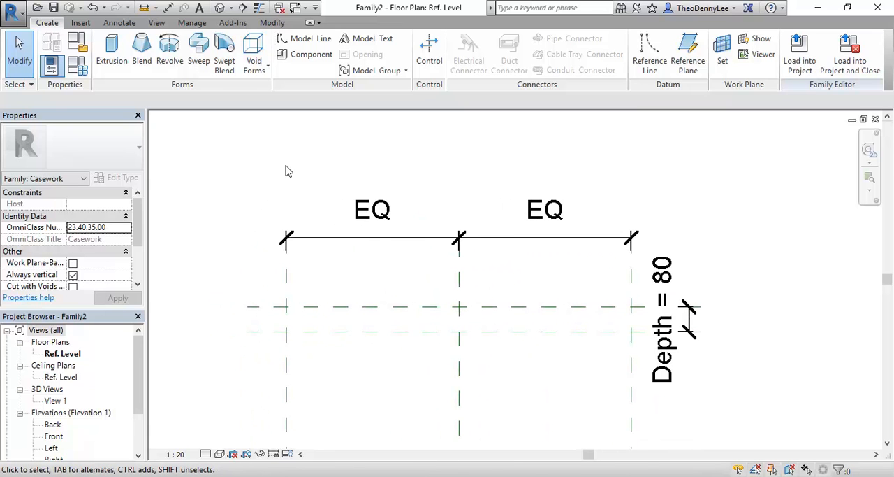
{"action": "left_click", "coordinate": [110, 61]}
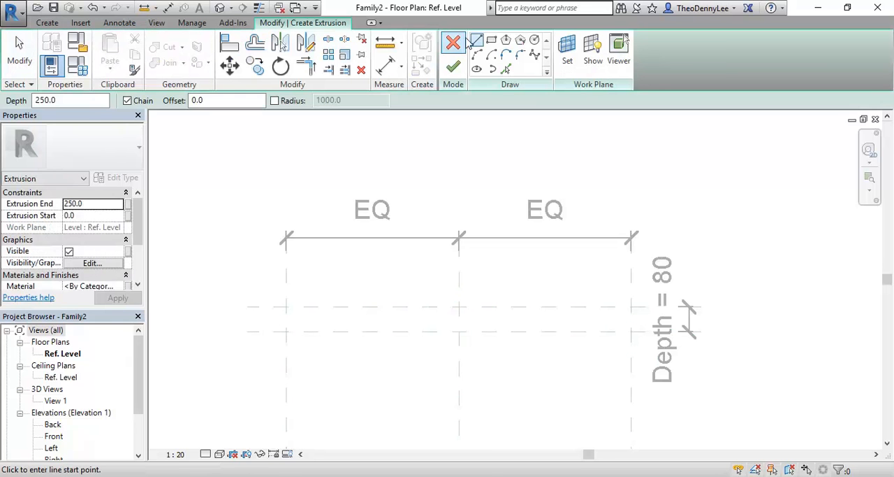
{"action": "left_click", "coordinate": [493, 41]}
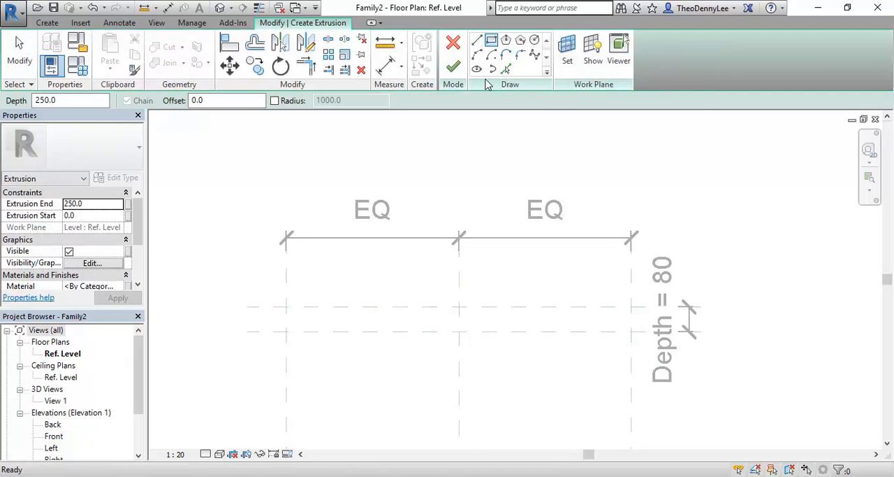
{"action": "left_click", "coordinate": [286, 306]}
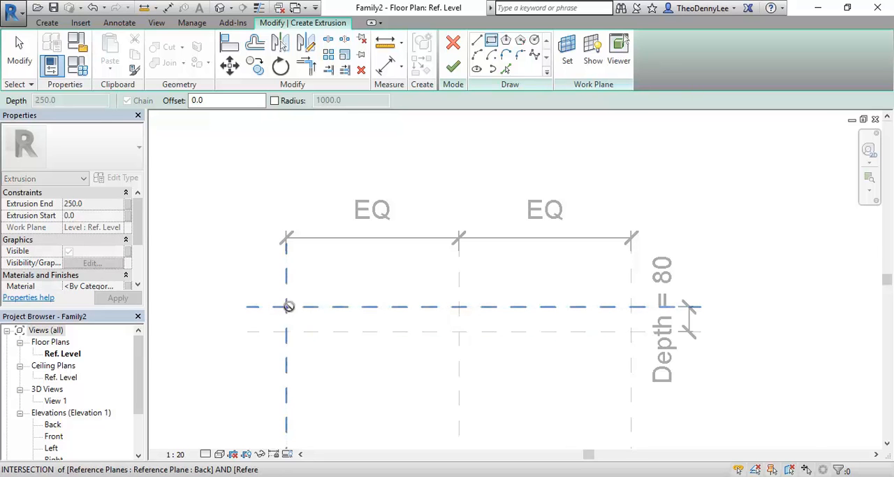
{"action": "left_click", "coordinate": [632, 331]}
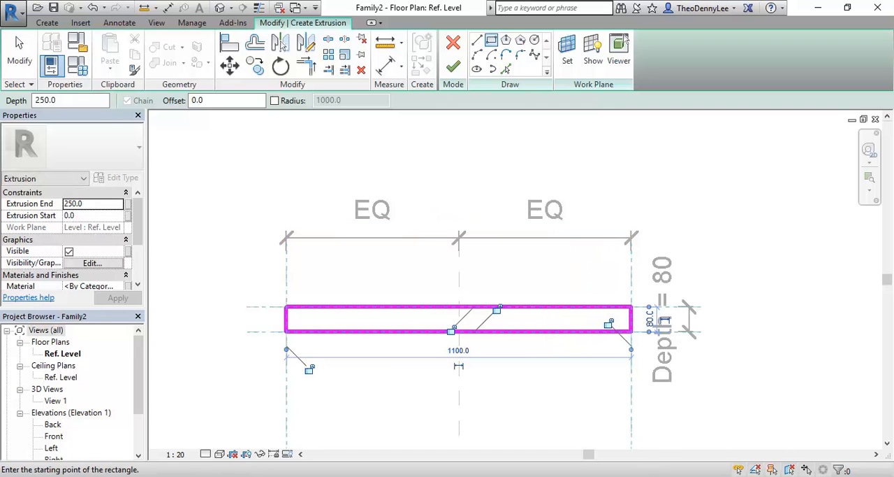
- Finish the rectangular sketch to create the solid extrusion
{"action": "right_click", "coordinate": [186, 171]}
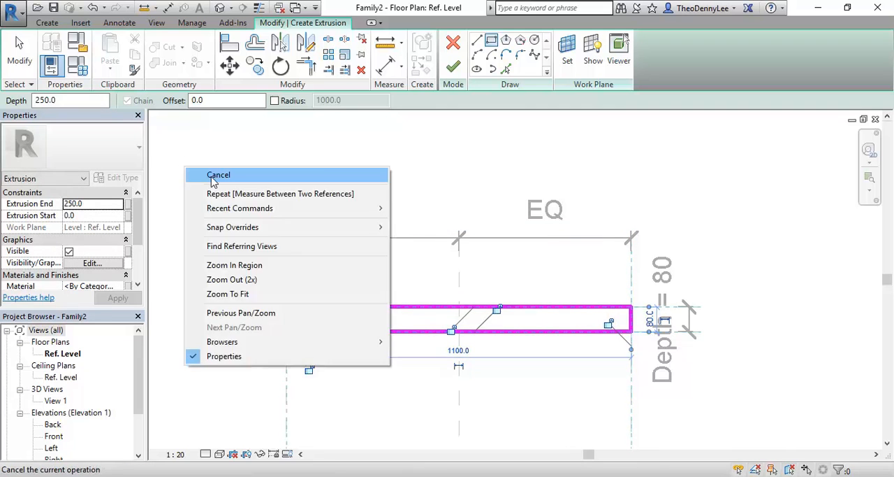
{"action": "left_click", "coordinate": [216, 175]}
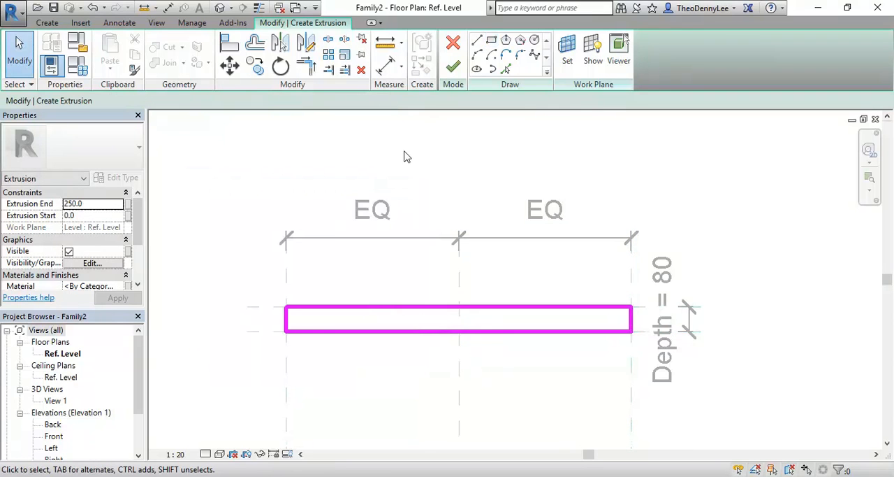
{"action": "scroll", "coordinate": [403, 156], "scroll_direction": "down", "scroll_amount": 2}
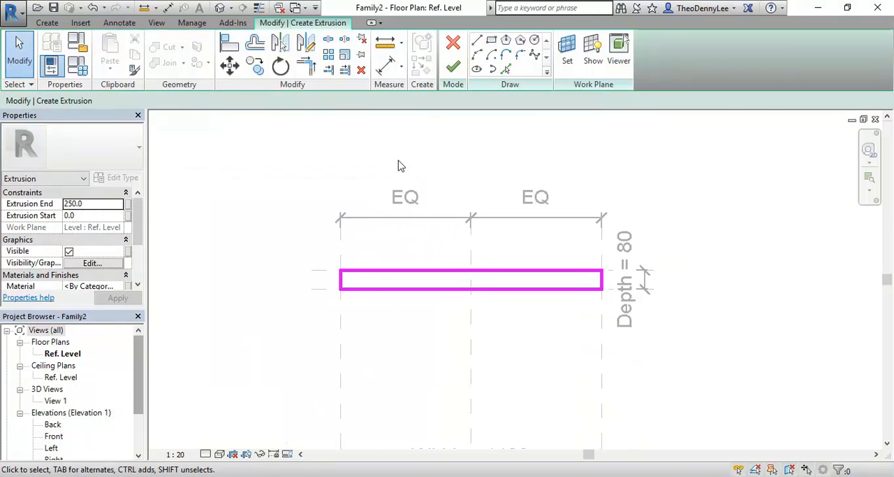
{"action": "left_click", "coordinate": [453, 65]}
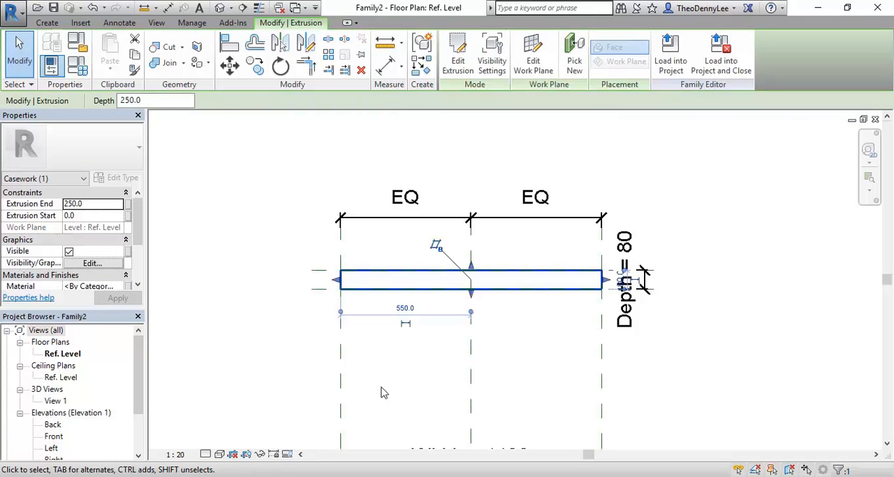
- Open the Front elevation and fit the whole model in the view
{"action": "left_click_drag", "start_coordinate": [139, 359], "coordinate": [139, 381]}
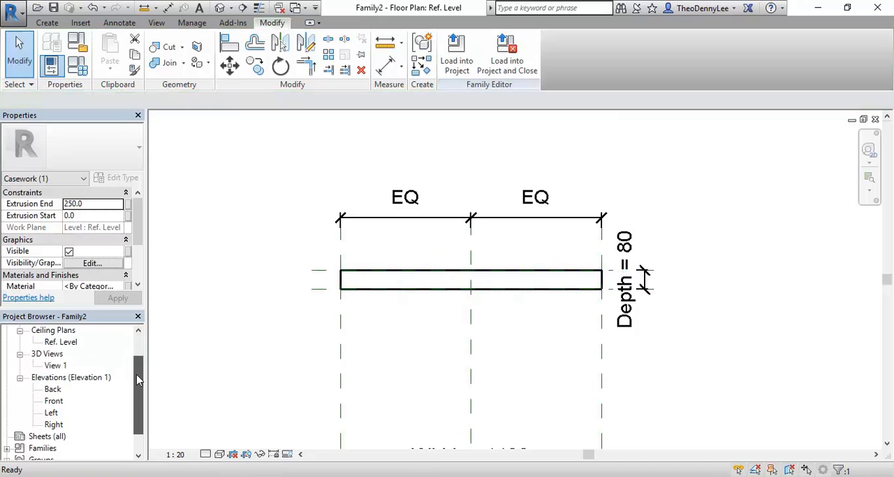
{"action": "double_click", "coordinate": [53, 401]}
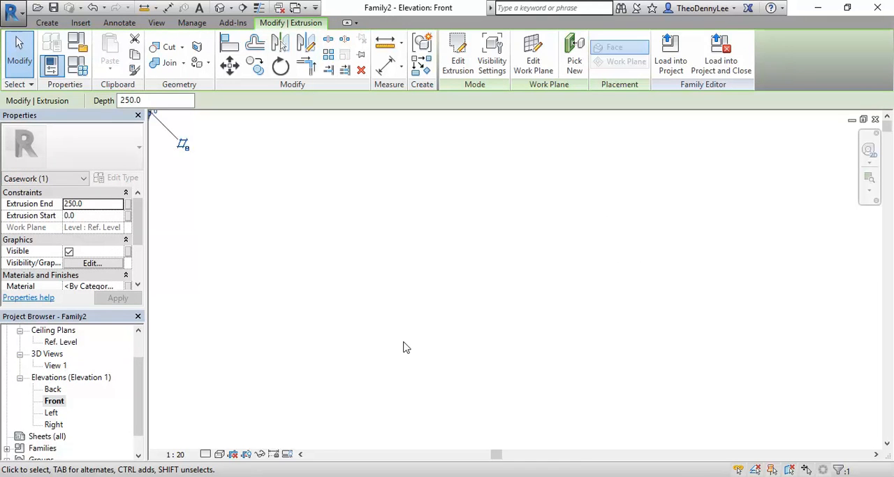
{"action": "scroll", "coordinate": [401, 319], "scroll_direction": "down", "scroll_amount": 2}
{"action": "middle_click_drag", "start_coordinate": [391, 305], "coordinate": [601, 369]}
{"action": "left_click", "coordinate": [601, 370]}
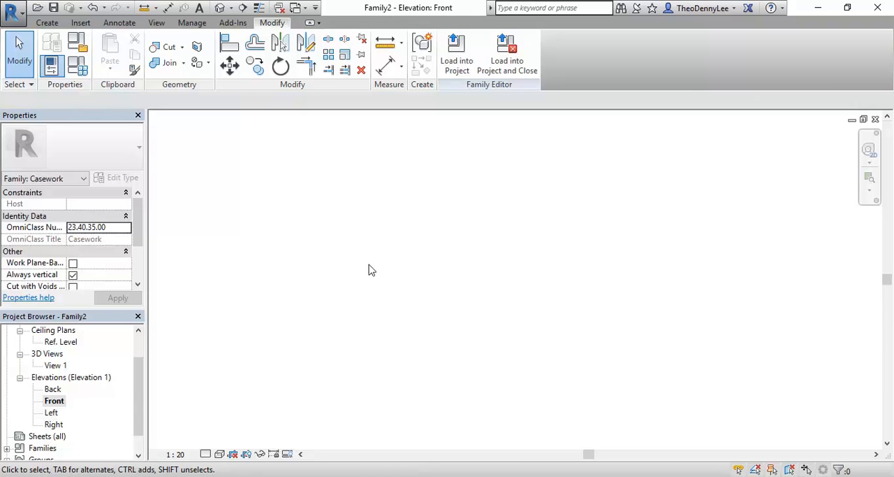
{"action": "right_click", "coordinate": [389, 221]}
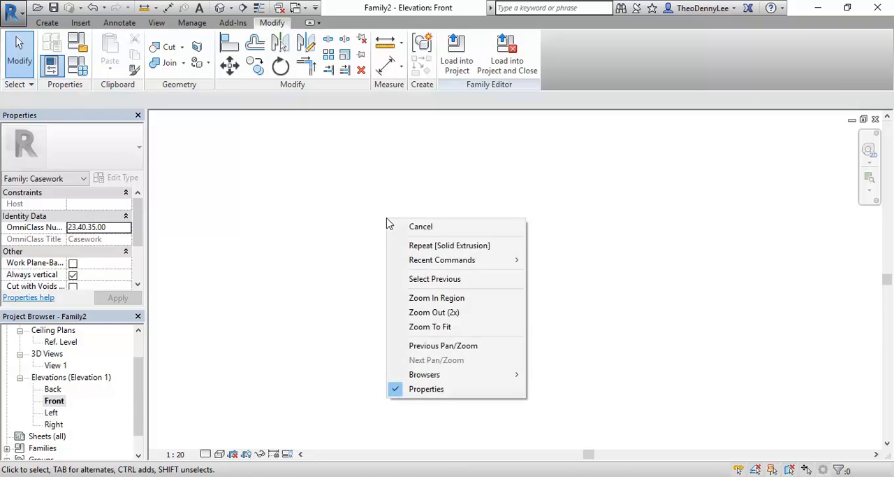
{"action": "left_click", "coordinate": [427, 328]}
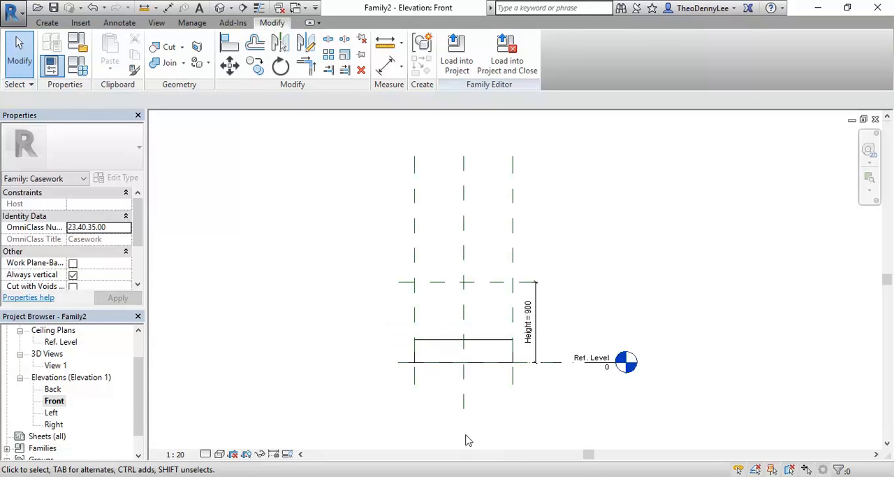
- Stretch the extrusion's upper face to the reference plane at Height = 900 and lock it there
{"action": "right_click", "coordinate": [260, 168]}
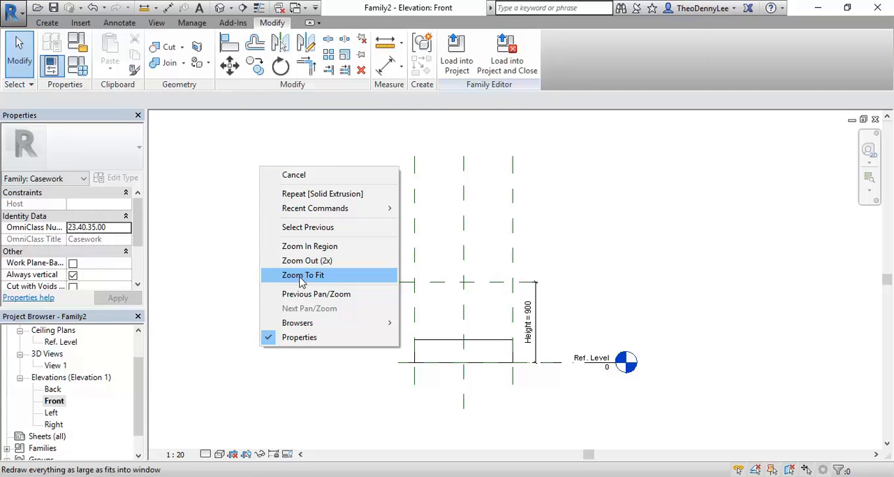
{"action": "left_click", "coordinate": [388, 400]}
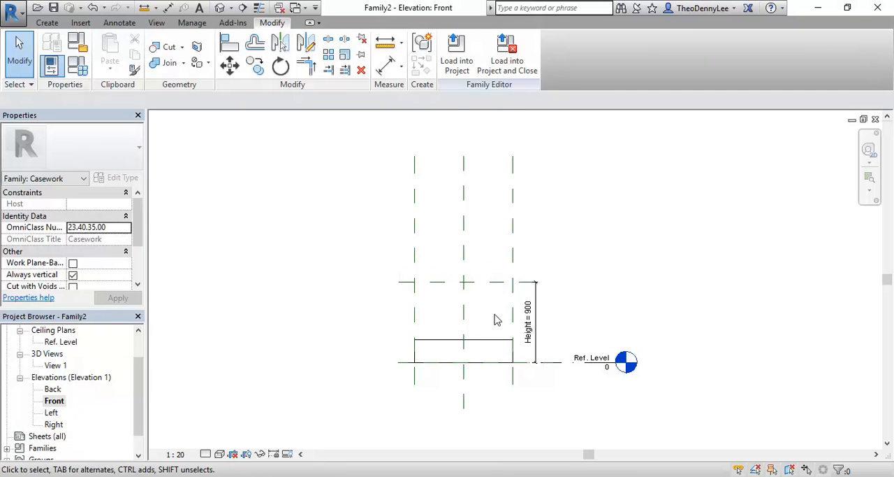
{"action": "scroll", "coordinate": [495, 314], "scroll_direction": "up", "scroll_amount": 2}
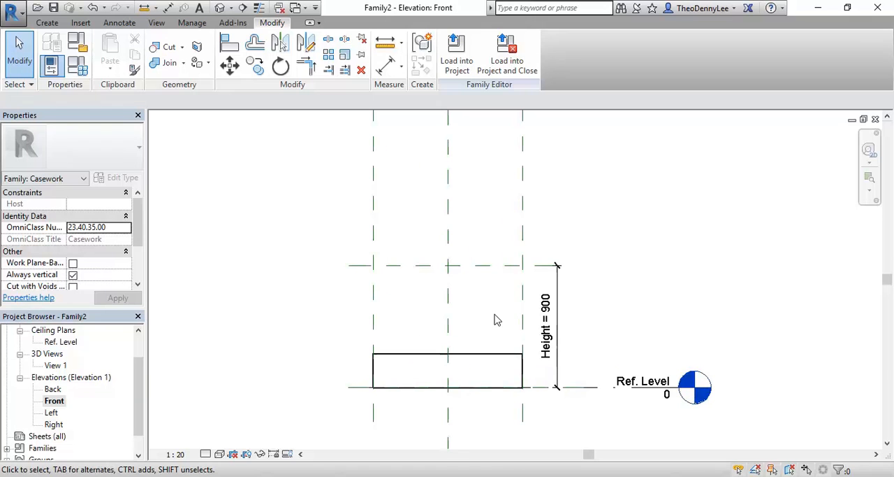
{"action": "middle_click_drag", "start_coordinate": [497, 319], "coordinate": [507, 323]}
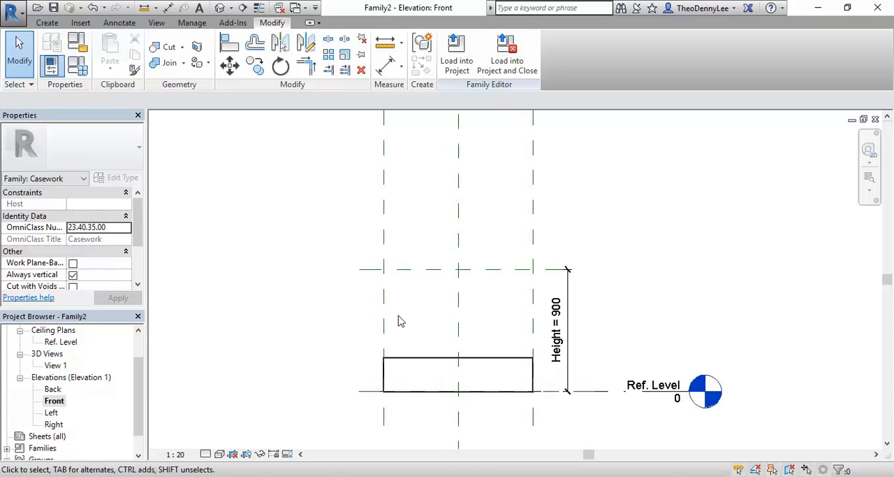
{"action": "scroll", "coordinate": [402, 320], "scroll_direction": "up", "scroll_amount": 1}
{"action": "left_click", "coordinate": [492, 402]}
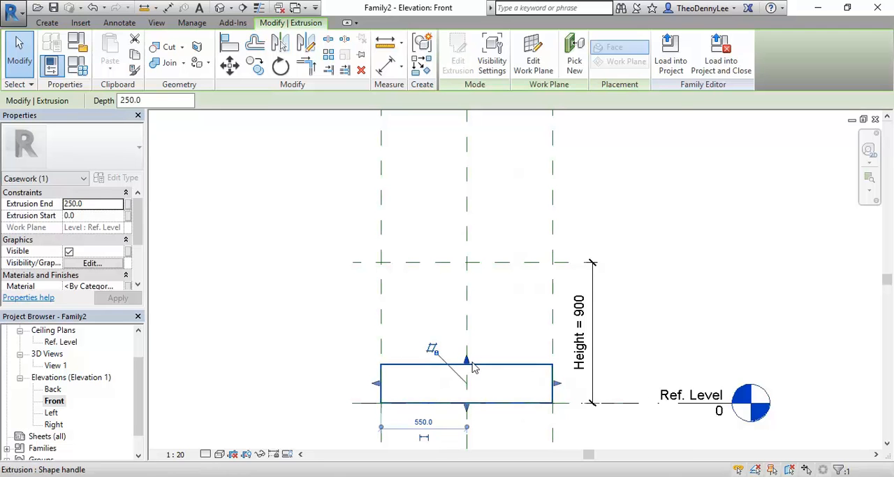
{"action": "left_click_drag", "start_coordinate": [468, 364], "coordinate": [462, 262]}
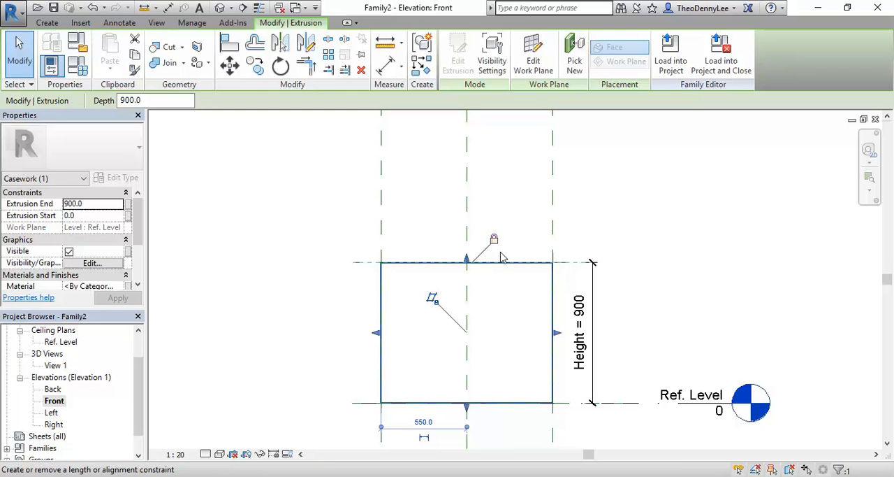
- Set the Height dimension to 2100 mm
{"action": "left_click", "coordinate": [579, 351]}
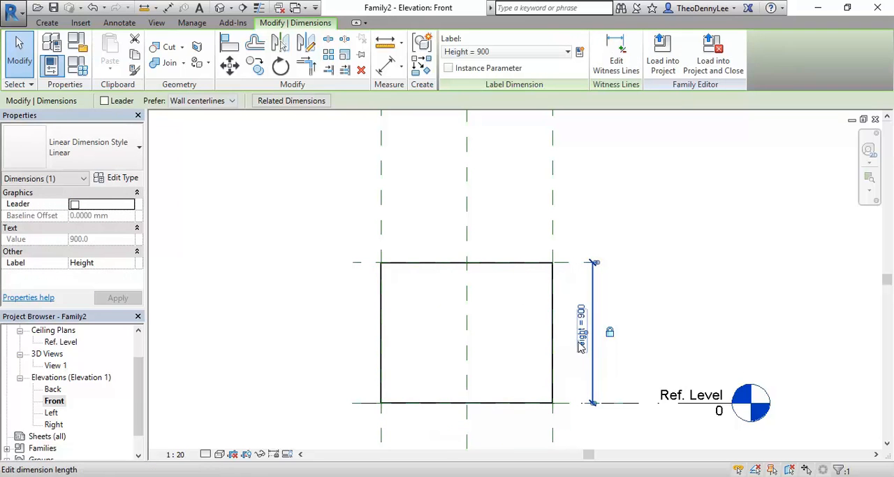
{"action": "left_click", "coordinate": [579, 351]}
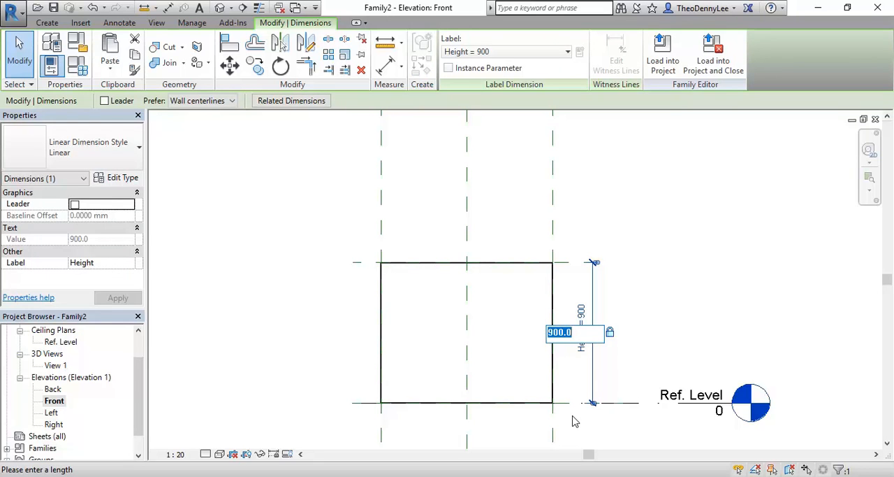
{"action": "type", "text": "2100"}
{"action": "key", "text": "Return"}
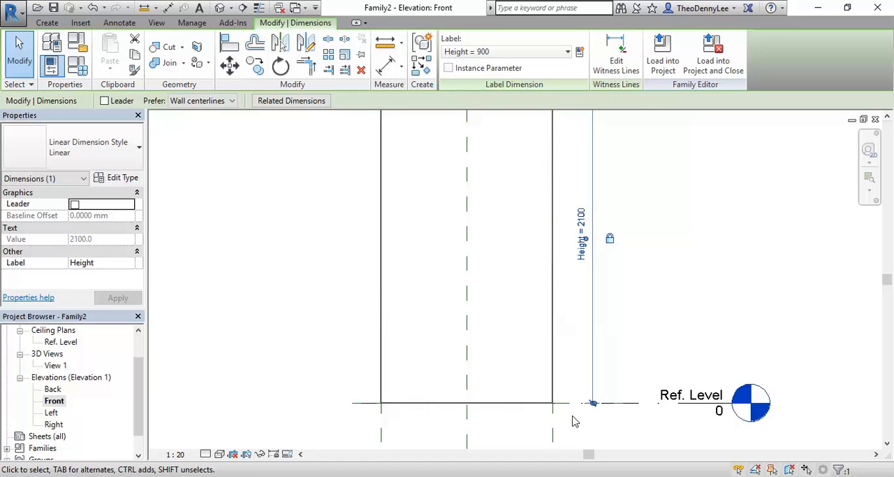
{"action": "left_click", "coordinate": [293, 258]}
{"action": "scroll", "coordinate": [277, 280], "scroll_direction": "down", "scroll_amount": 2}
{"action": "middle_click_drag", "start_coordinate": [278, 279], "coordinate": [296, 330]}
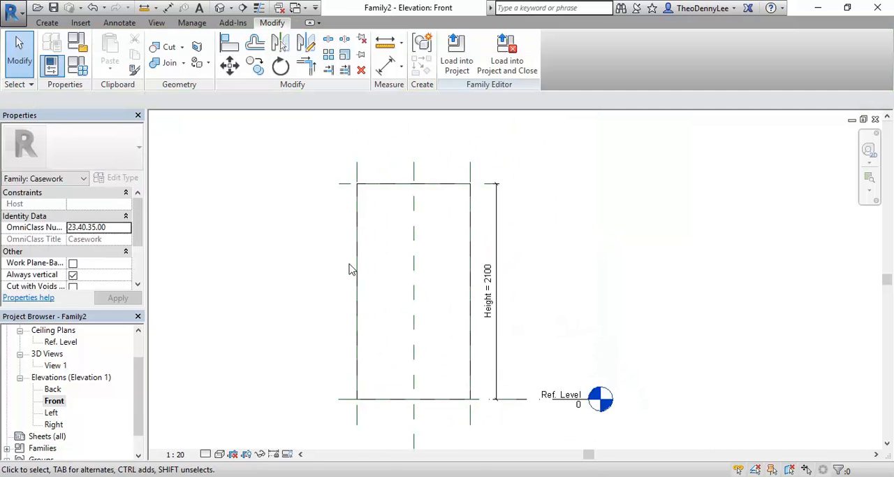
{"action": "scroll", "coordinate": [351, 269], "scroll_direction": "up", "scroll_amount": 1}
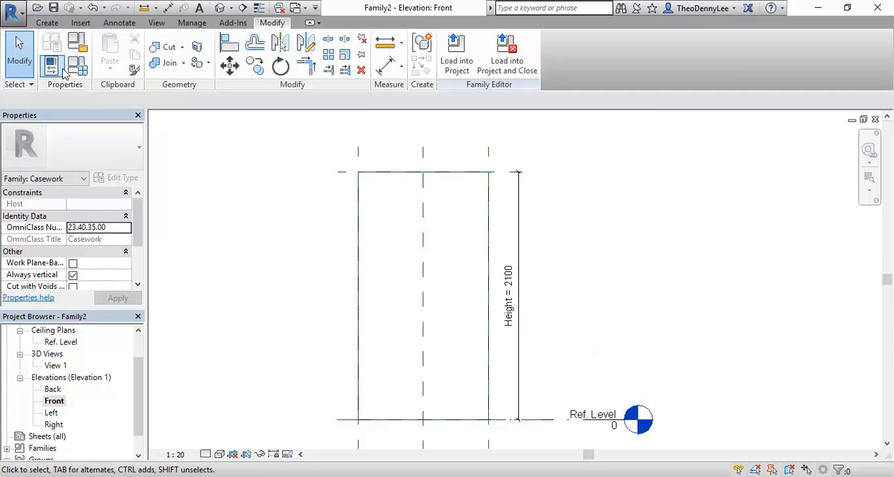
- Start a void extrusion and sketch its profile by picking the extrusion's full outline with an 80 mm inward offset
{"action": "left_click", "coordinate": [47, 22]}
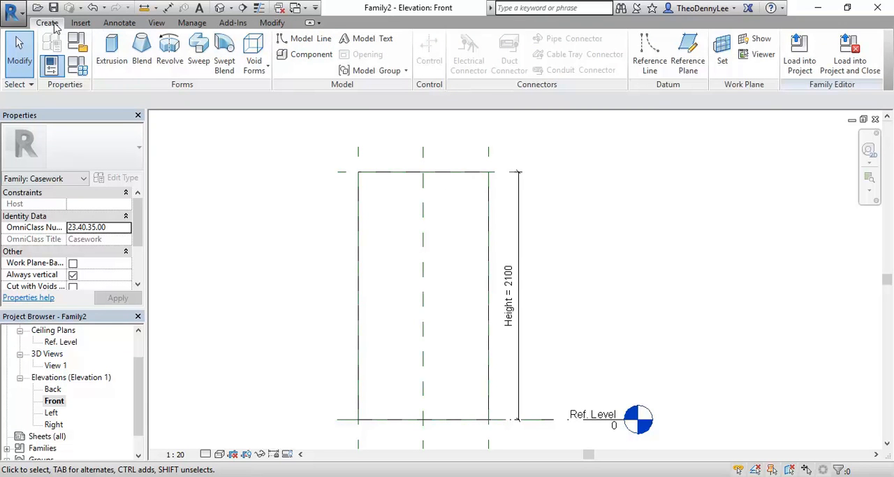
{"action": "left_click", "coordinate": [253, 65]}
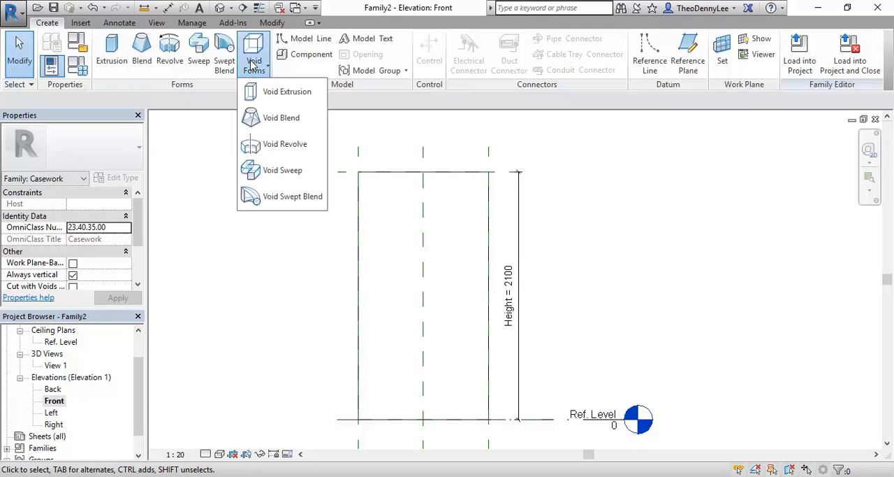
{"action": "left_click", "coordinate": [266, 95]}
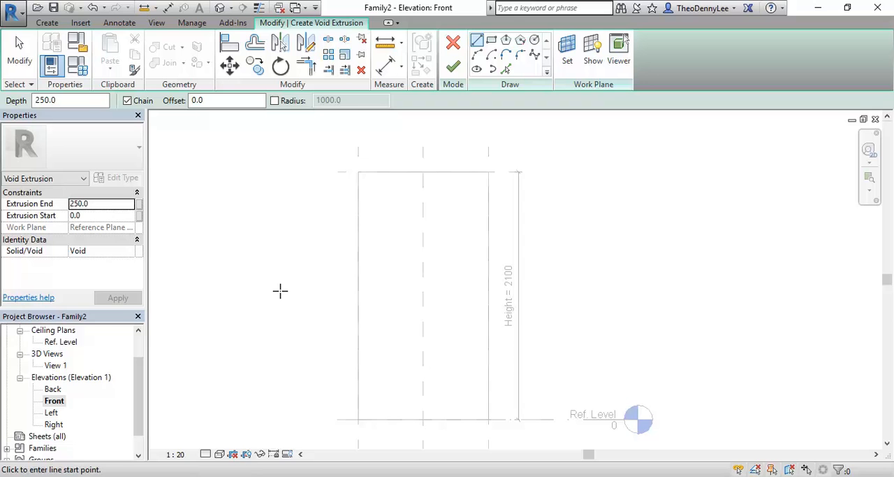
{"action": "middle_click_drag", "start_coordinate": [280, 291], "coordinate": [290, 289]}
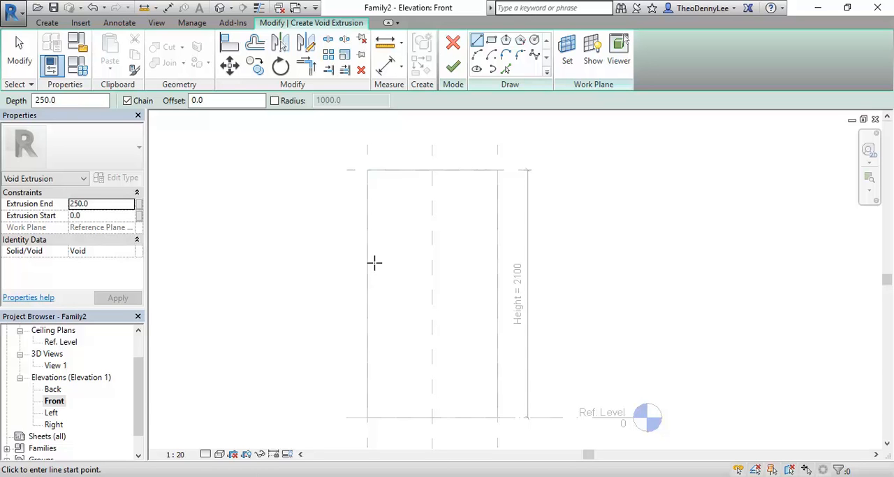
{"action": "middle_click_drag", "start_coordinate": [320, 265], "coordinate": [305, 266]}
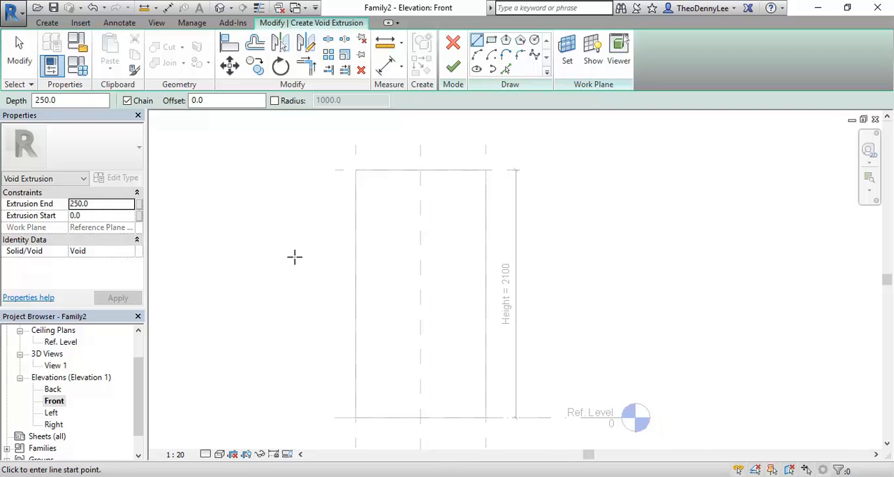
{"action": "scroll", "coordinate": [297, 259], "scroll_direction": "up", "scroll_amount": 1}
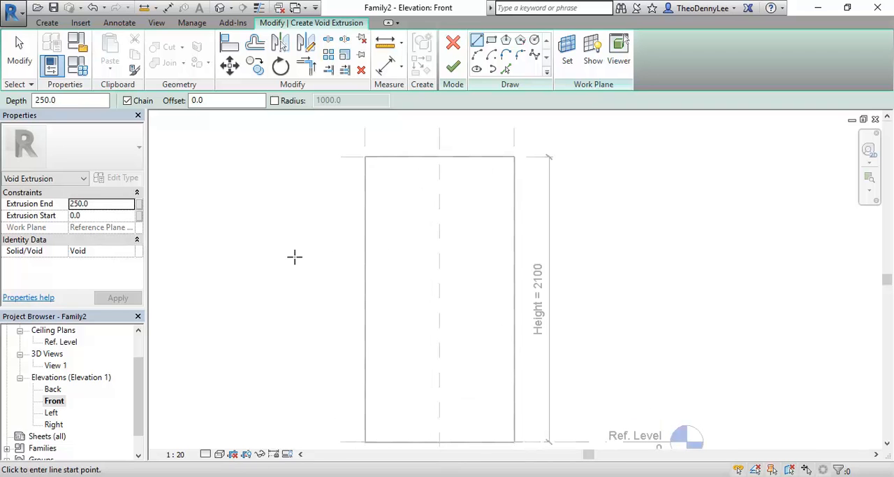
{"action": "left_click", "coordinate": [491, 40]}
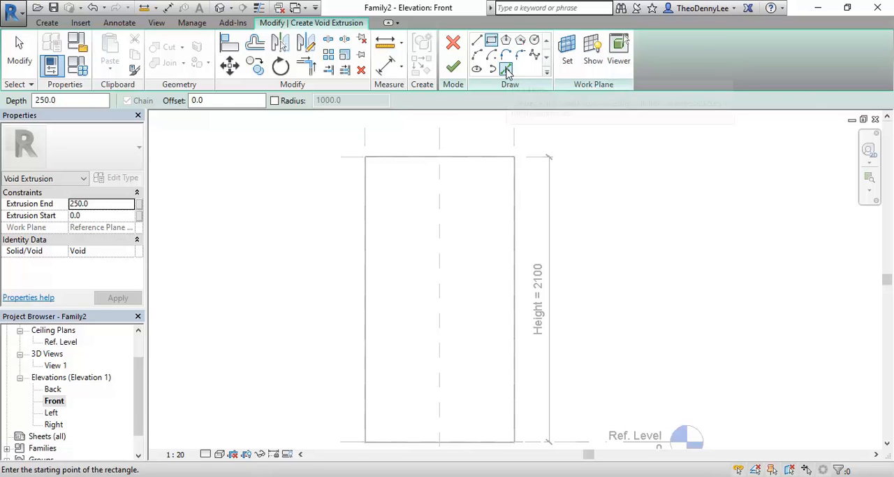
{"action": "left_click", "coordinate": [507, 71]}
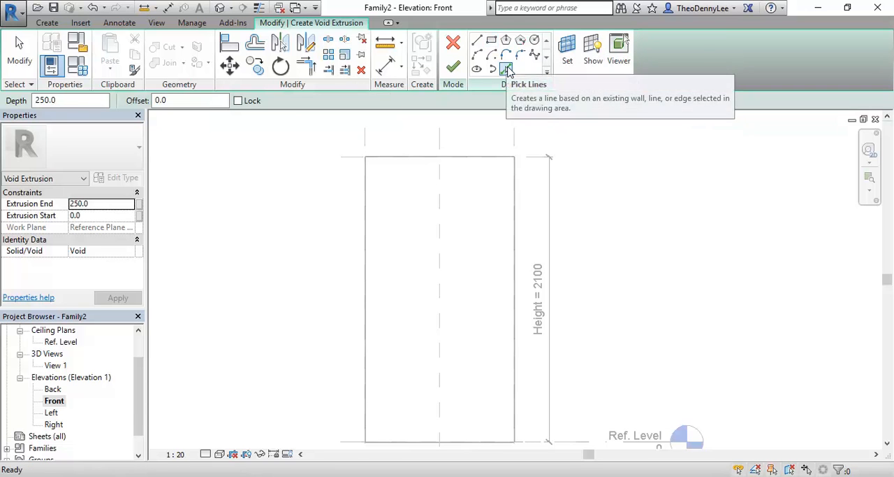
{"action": "left_click", "coordinate": [188, 102]}
{"action": "type", "text": "80.0"}
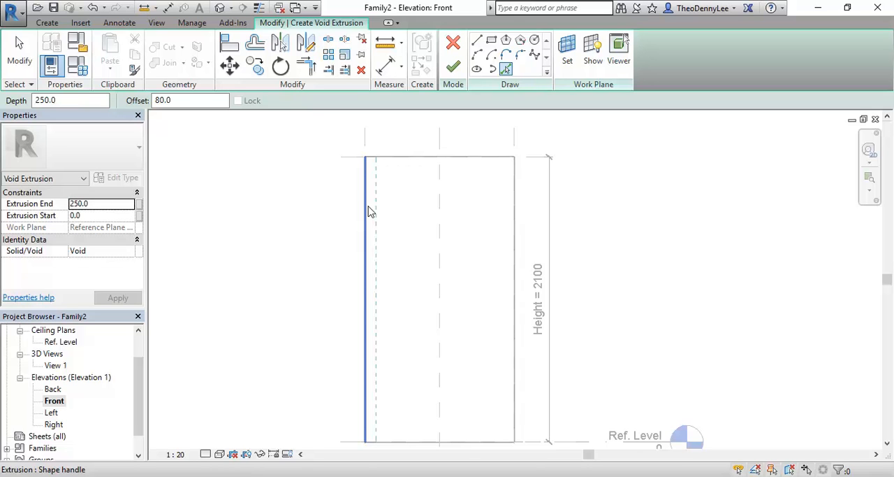
{"action": "key", "text": "Tab"}
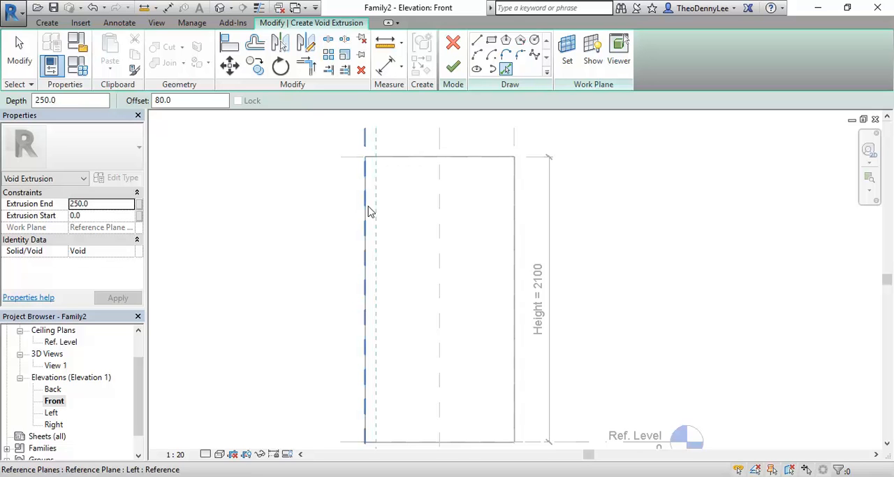
{"action": "key", "text": "Tab"}
{"action": "key", "text": "Tab"}
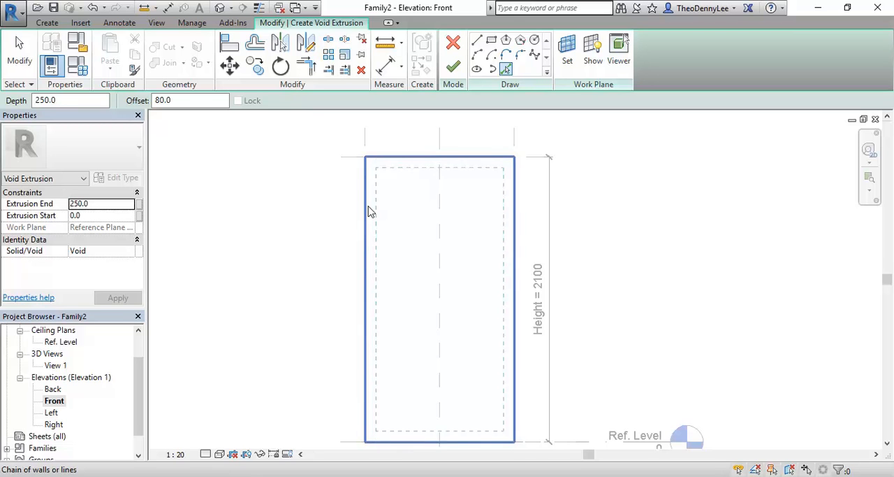
{"action": "left_click", "coordinate": [371, 212]}
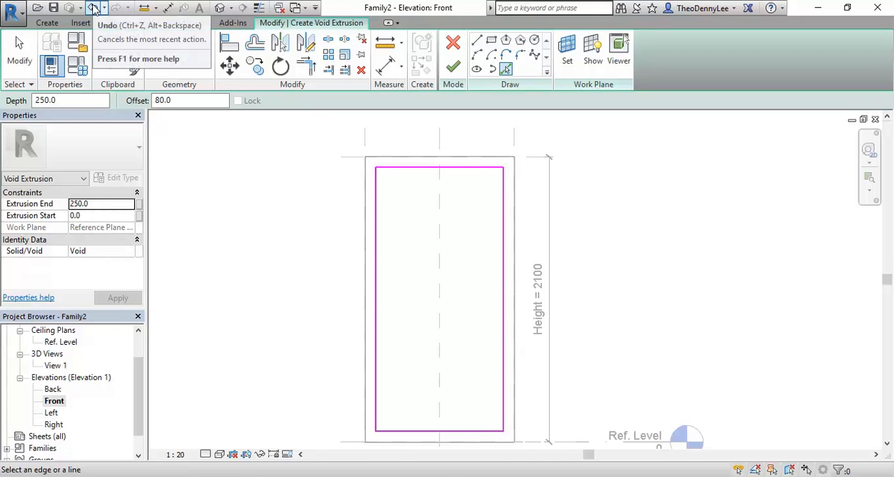
- Undo the offset profile and the void extrusion, returning to the plain solid in the Front elevation
{"action": "left_click", "coordinate": [92, 8]}
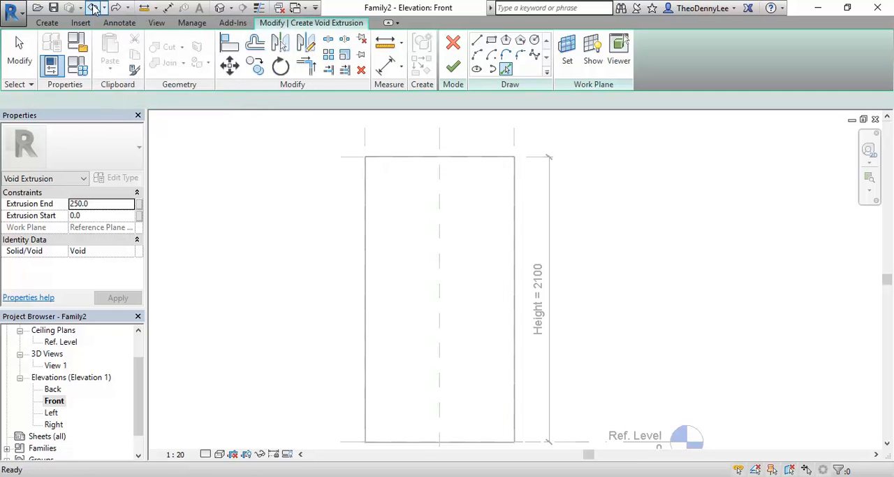
{"action": "left_click", "coordinate": [93, 8]}
{"action": "mouse_move", "coordinate": [279, 232]}
{"action": "middle_mouse_down"}
{"action": "mouse_move", "coordinate": [311, 226]}
{"action": "mouse_move", "coordinate": [281, 214]}
{"action": "middle_mouse_up"}
{"action": "scroll", "coordinate": [279, 215], "scroll_direction": "up", "scroll_amount": 1}
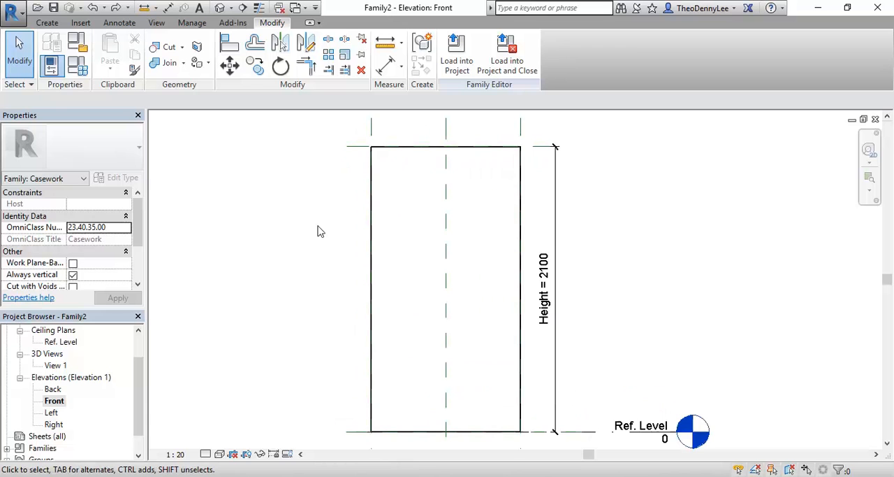
{"action": "left_click", "coordinate": [47, 22]}
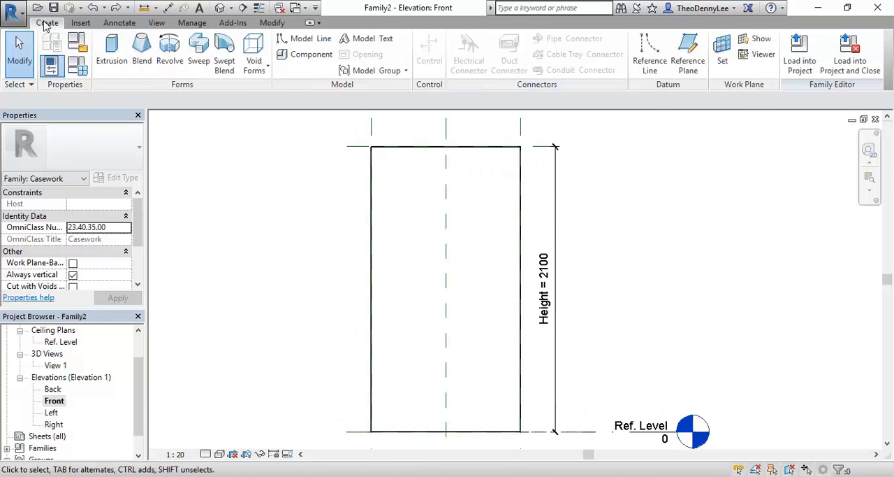
- Start a void extrusion in the Front elevation and sketch its profile by picking the solid's full outline with an 80 mm inward offset
{"action": "left_click", "coordinate": [254, 63]}
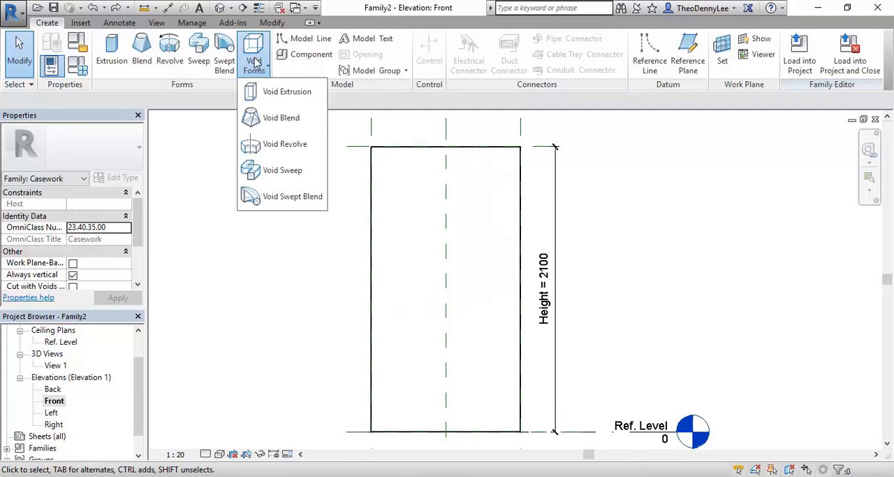
{"action": "left_click", "coordinate": [266, 91]}
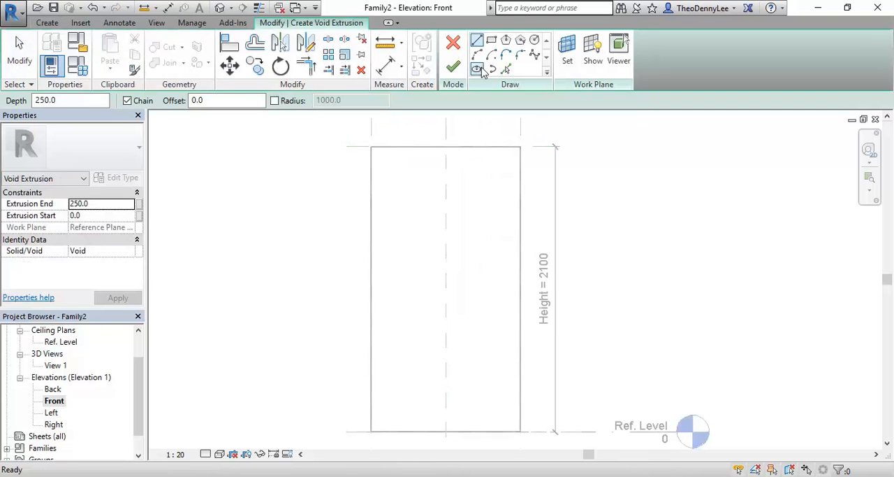
{"action": "left_click", "coordinate": [506, 70]}
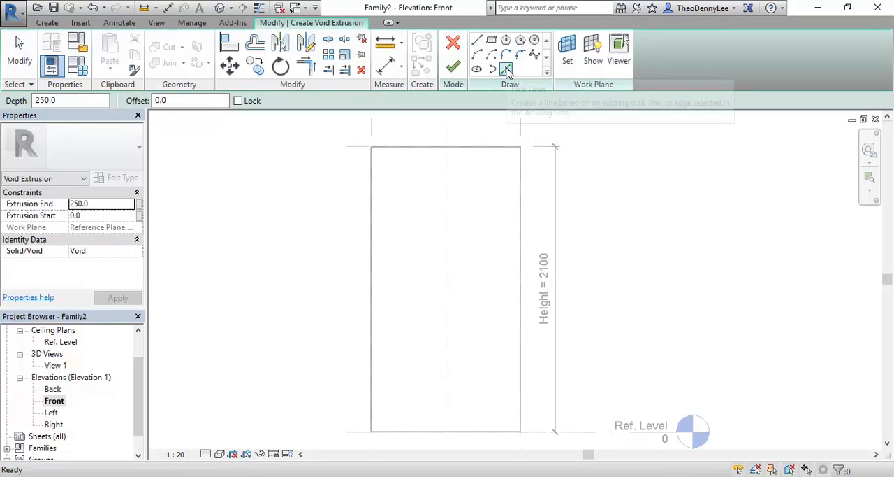
{"action": "left_click", "coordinate": [171, 100]}
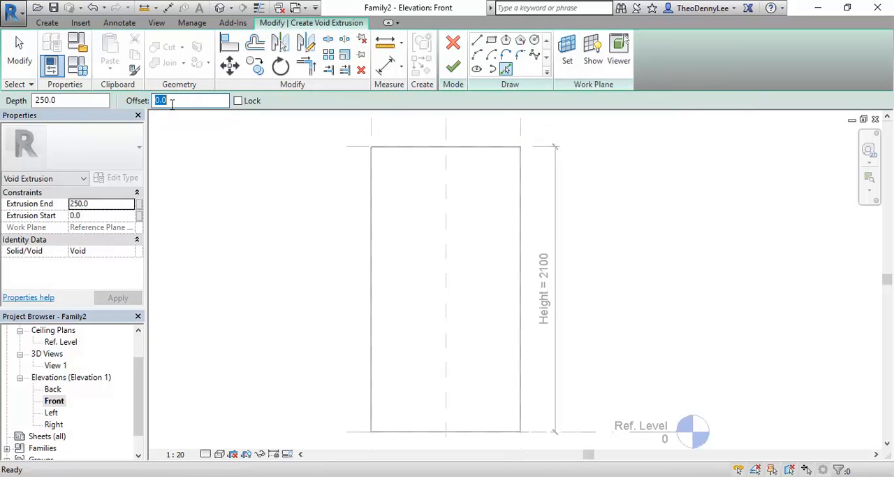
{"action": "type", "text": "80"}
{"action": "key", "text": "Return"}
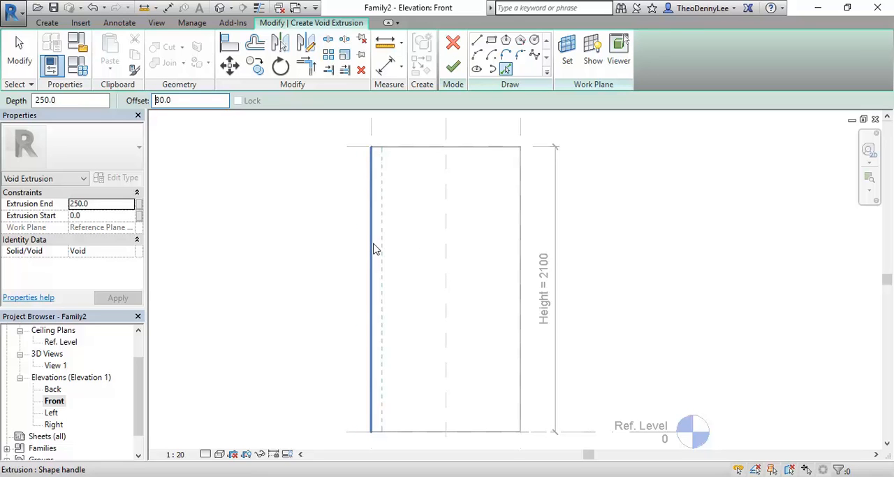
{"action": "key", "text": "Tab"}
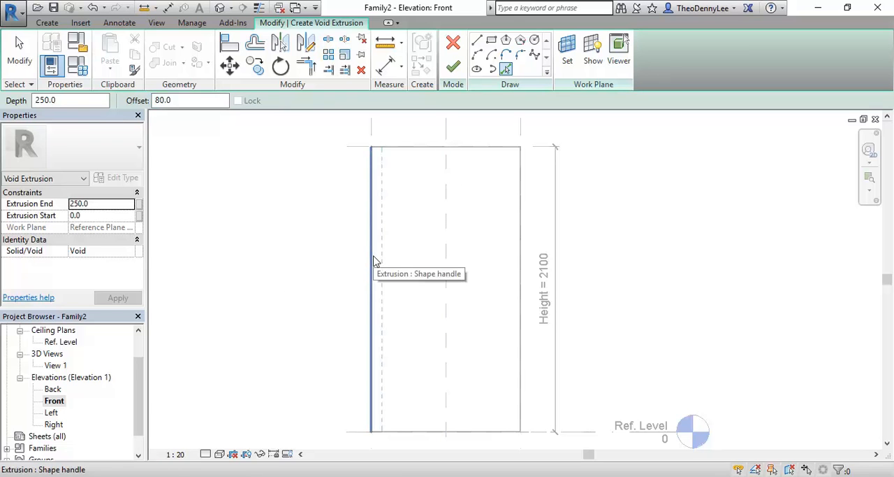
{"action": "key", "text": "Tab"}
{"action": "key", "text": "Tab"}
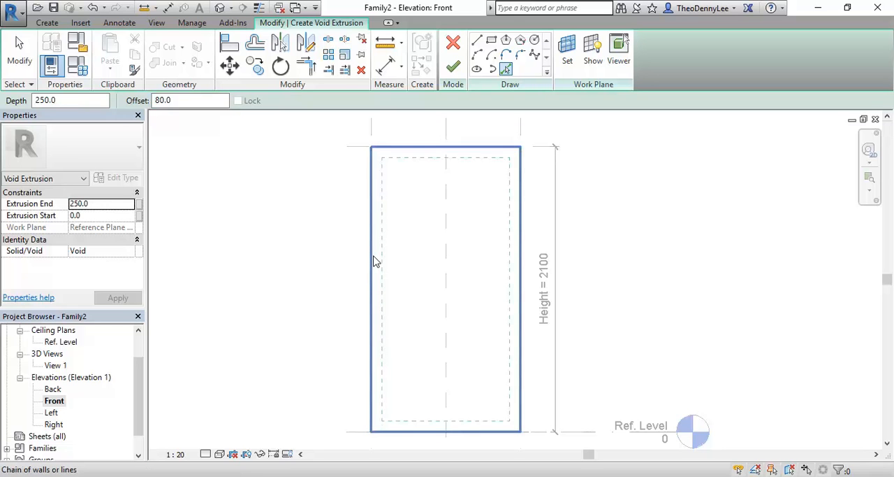
{"action": "key", "text": "Tab"}
{"action": "key", "text": "Tab"}
{"action": "key", "text": "Tab"}
{"action": "left_click", "coordinate": [374, 260]}
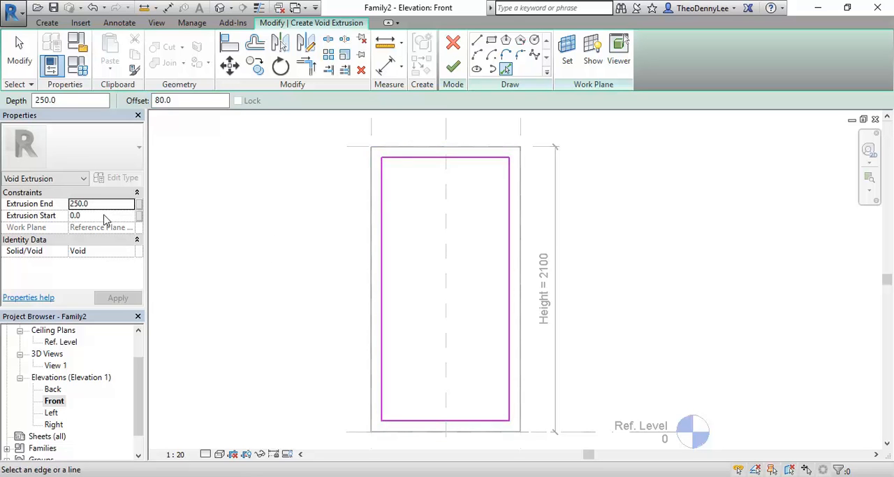
- Finish the void extrusion with its end at 250 mm in the Ref. Level plan, and undo the finish
{"action": "left_click_drag", "start_coordinate": [139, 402], "coordinate": [139, 370]}
{"action": "double_click", "coordinate": [57, 353]}
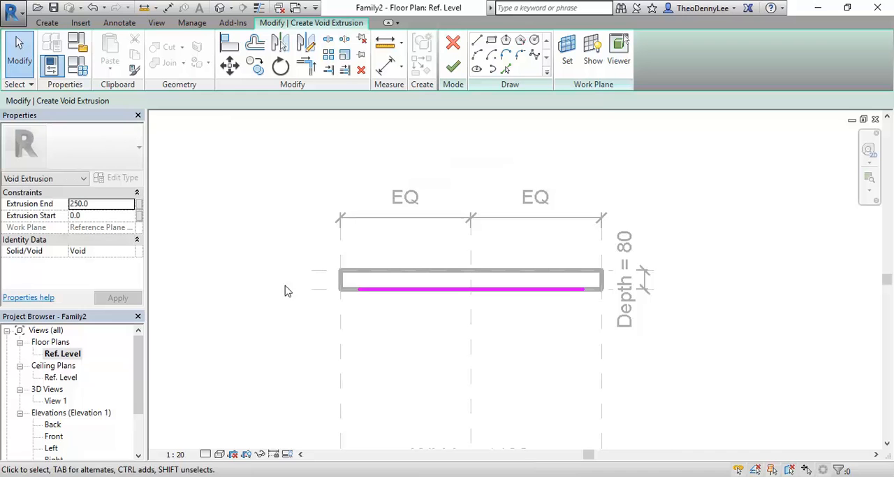
{"action": "scroll", "coordinate": [472, 249], "scroll_direction": "up", "scroll_amount": 1}
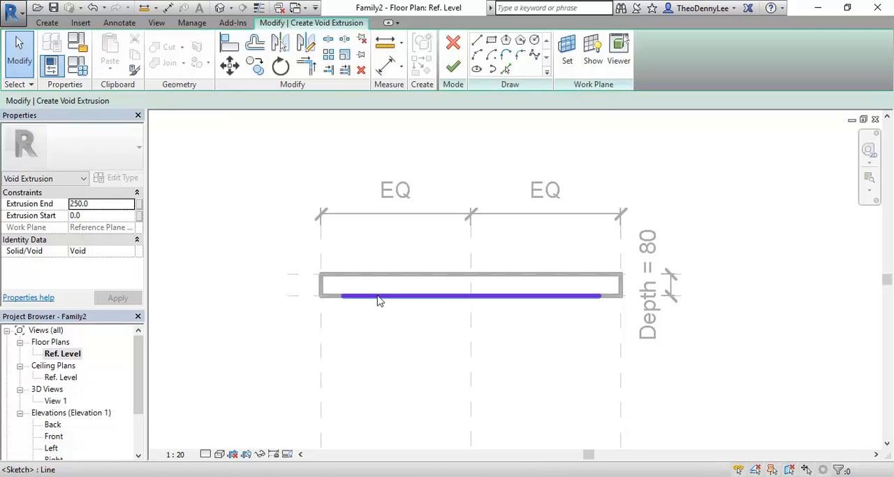
{"action": "left_click", "coordinate": [454, 76]}
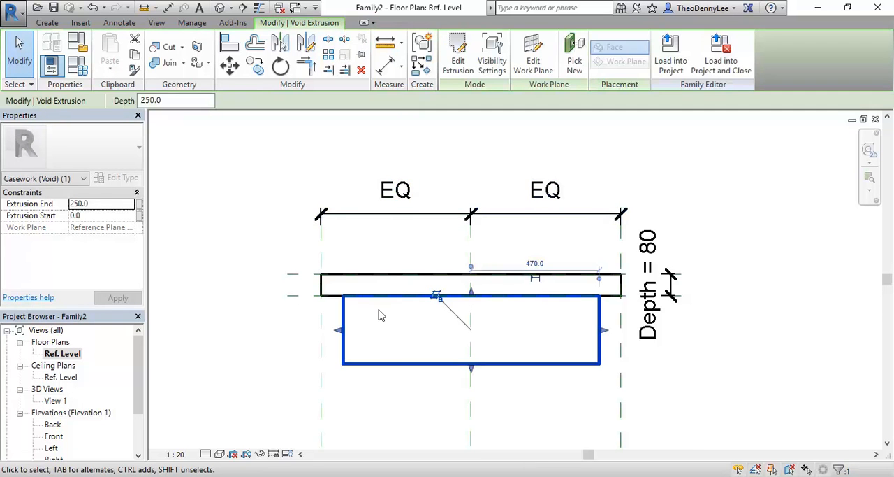
{"action": "left_click", "coordinate": [92, 7]}
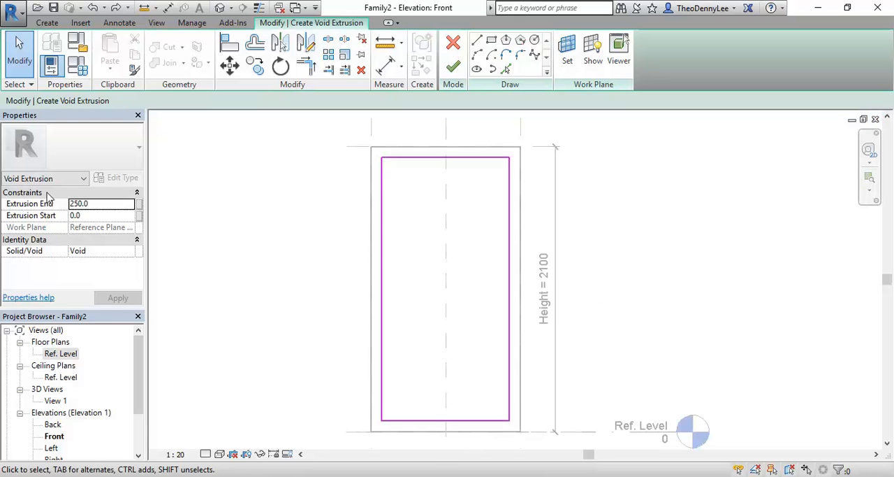
- Set the void's extrusion end to -100 mm, finish it, and inspect the cut in 3D View 1 from an angle
{"action": "double_click", "coordinate": [116, 204]}
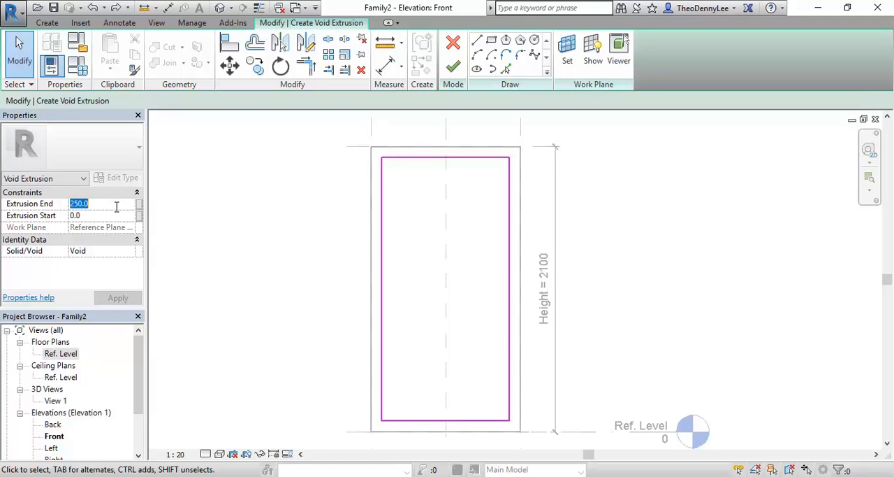
{"action": "type", "text": "-10"}
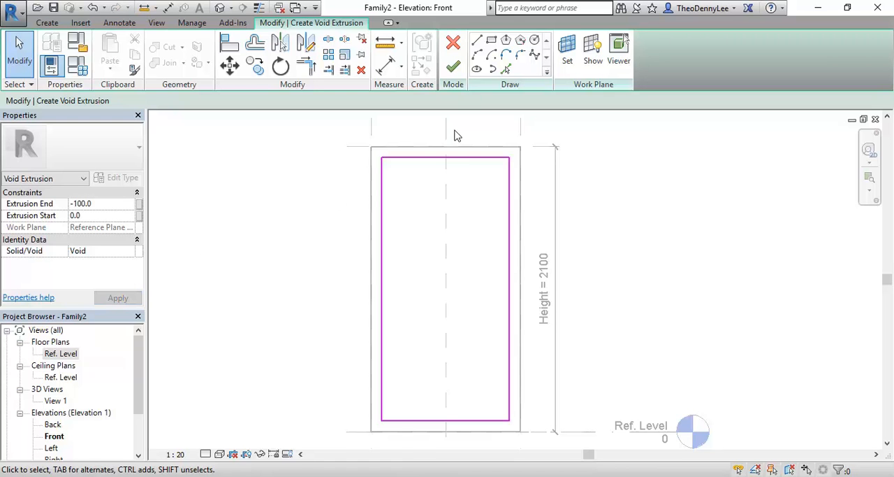
{"action": "left_click", "coordinate": [454, 66]}
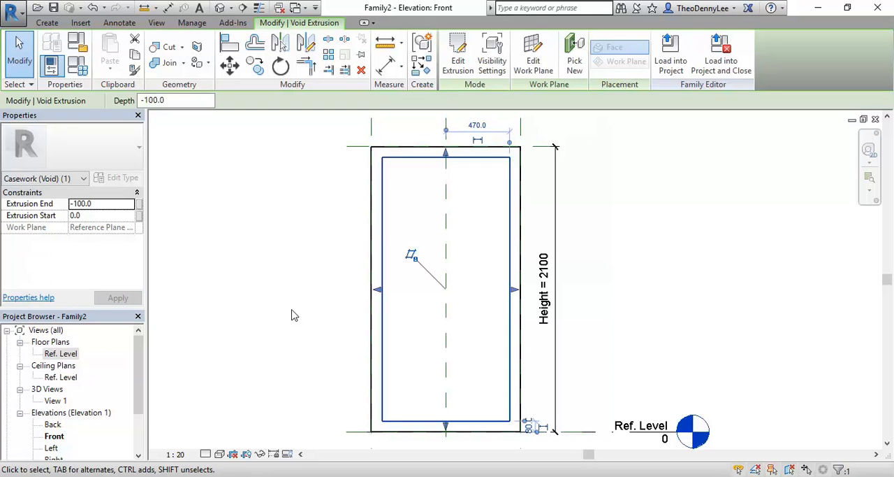
{"action": "double_click", "coordinate": [56, 400]}
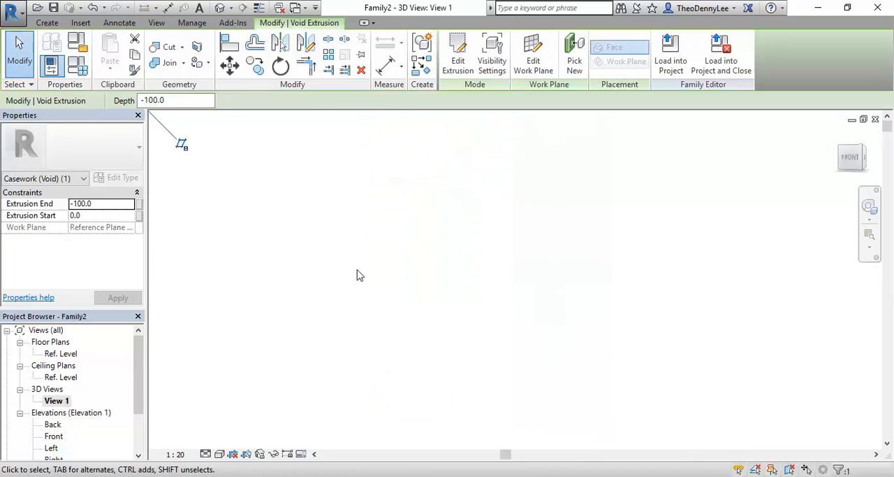
{"action": "left_click", "coordinate": [335, 260]}
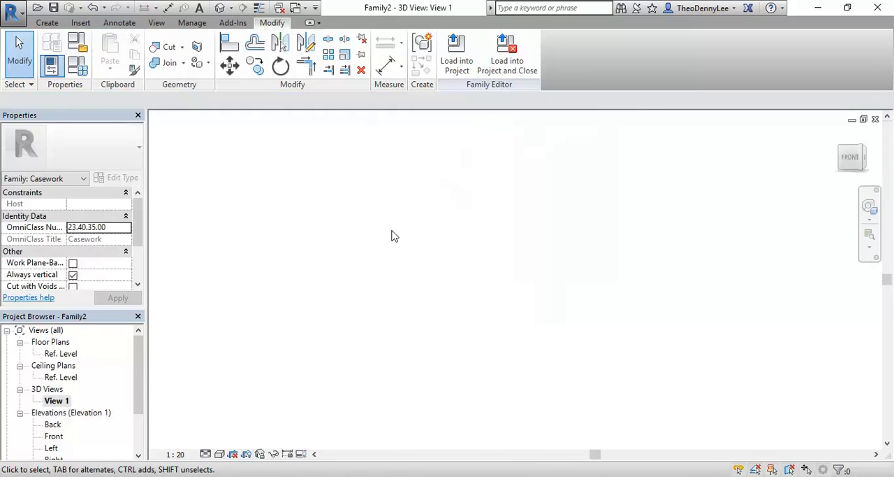
{"action": "right_click", "coordinate": [353, 197]}
{"action": "left_click", "coordinate": [384, 329]}
{"action": "middle_click_drag", "start_coordinate": [383, 328], "coordinate": [408, 413], "text": "shift"}
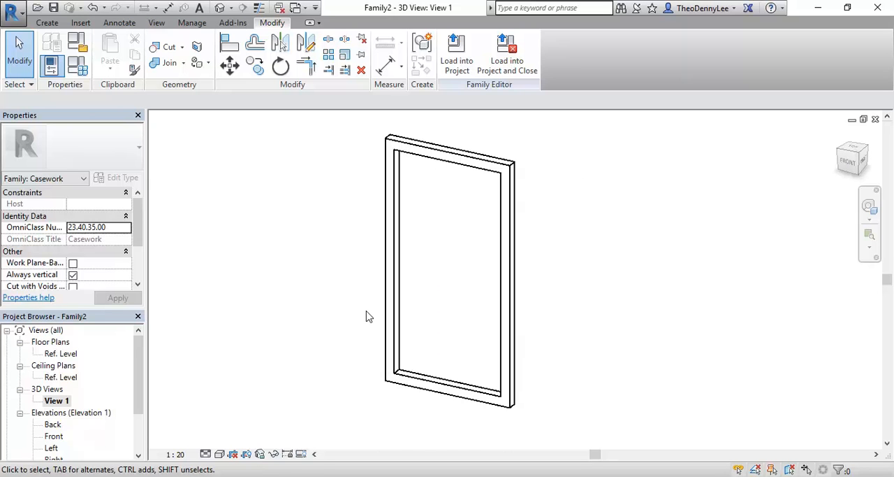
- Delete both the void extrusion and the solid extrusion in the Ref. Level plan, and open the Front elevation
{"action": "double_click", "coordinate": [54, 355]}
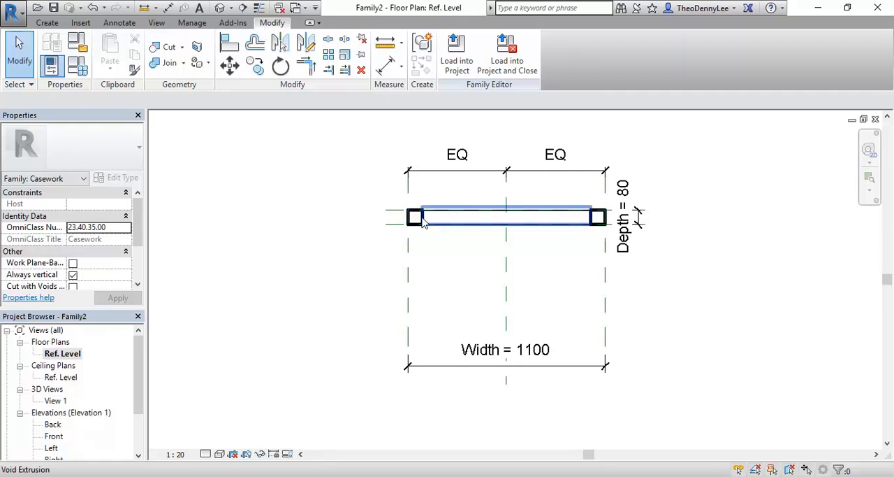
{"action": "left_click", "coordinate": [445, 220]}
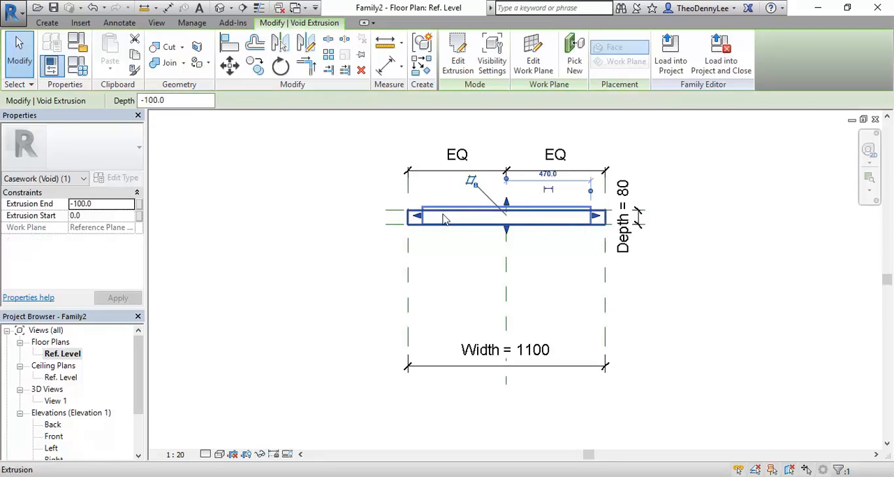
{"action": "key", "text": "Delete"}
{"action": "left_click", "coordinate": [420, 221]}
{"action": "key", "text": "Delete"}
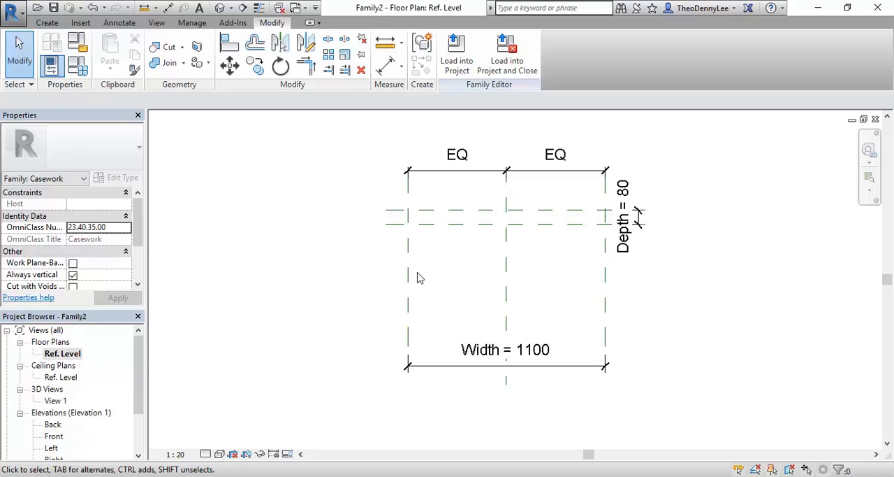
{"action": "double_click", "coordinate": [52, 437]}
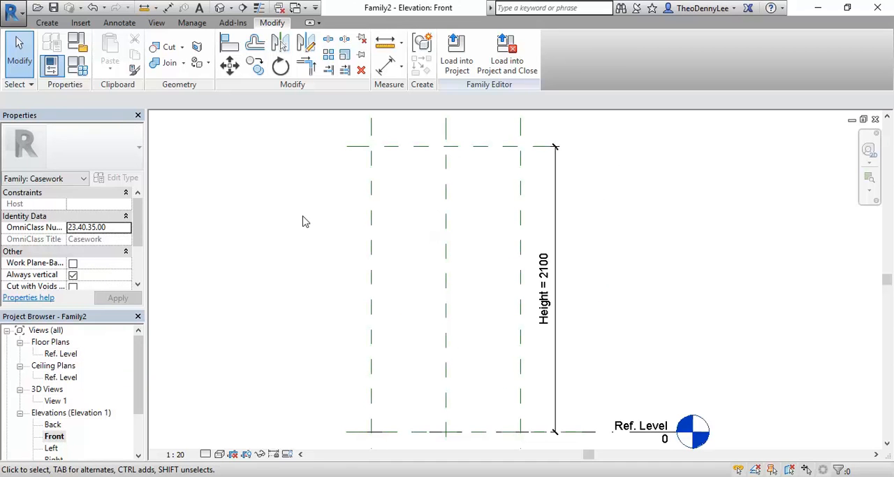
{"action": "left_click", "coordinate": [48, 23]}
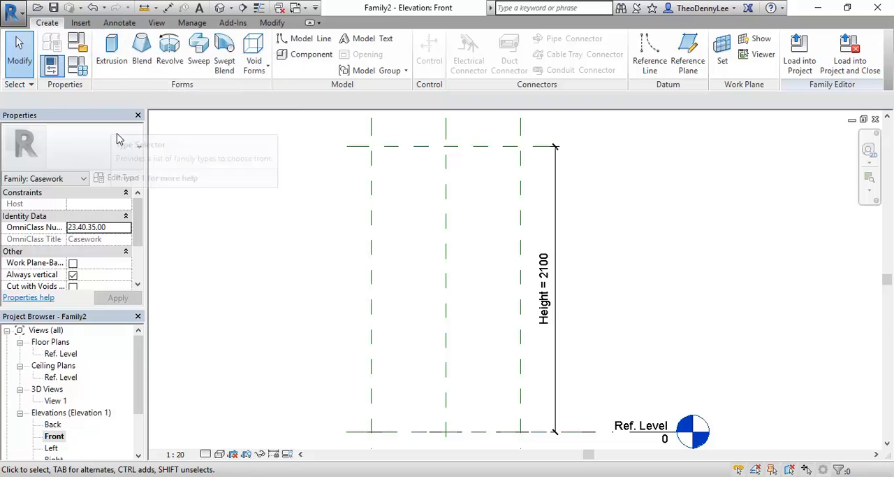
{"action": "left_click", "coordinate": [112, 62]}
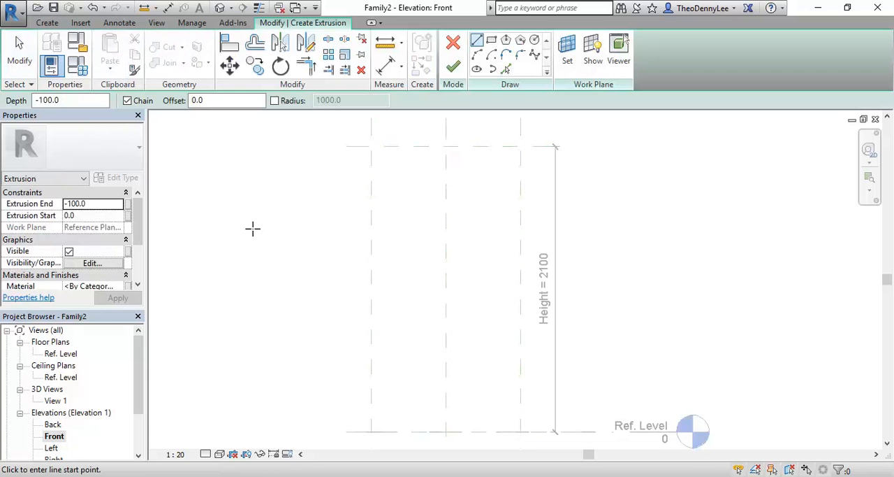
{"action": "left_click", "coordinate": [453, 43]}
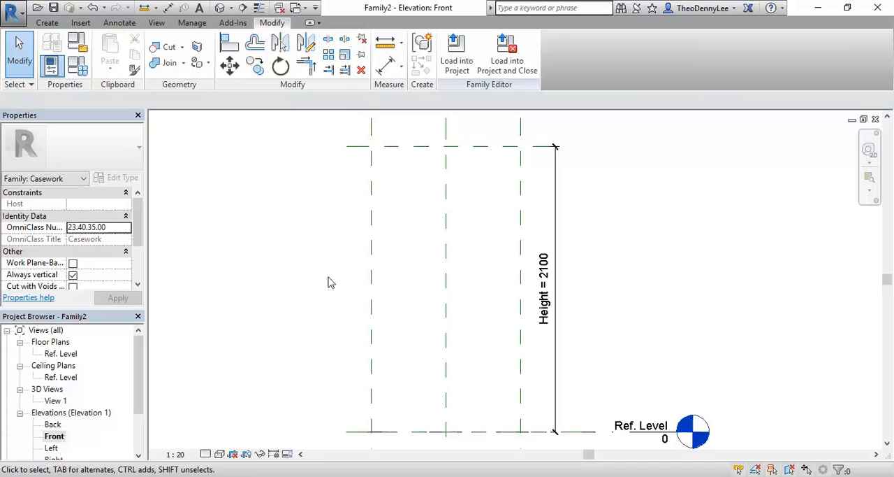
- Start a solid extrusion in the Front elevation and sketch a 2100 mm high rectangle on the outer side, top and Ref. Level reference planes
{"action": "left_click", "coordinate": [54, 439]}
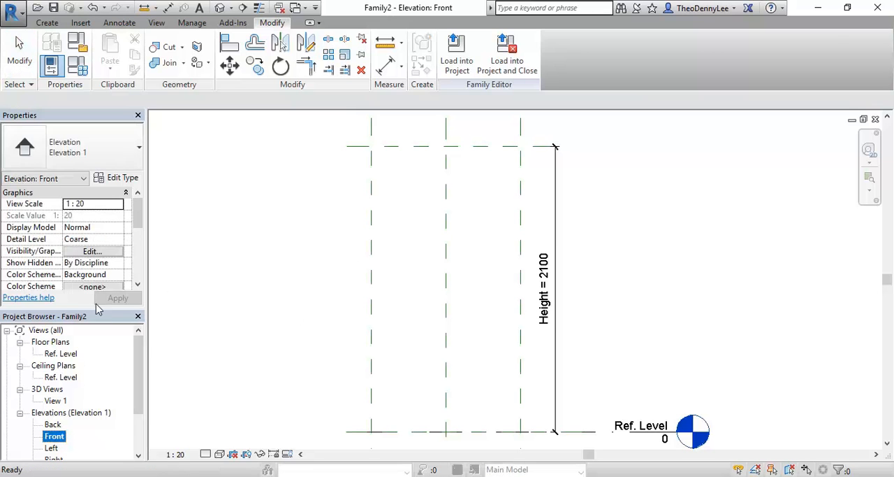
{"action": "left_click", "coordinate": [46, 22]}
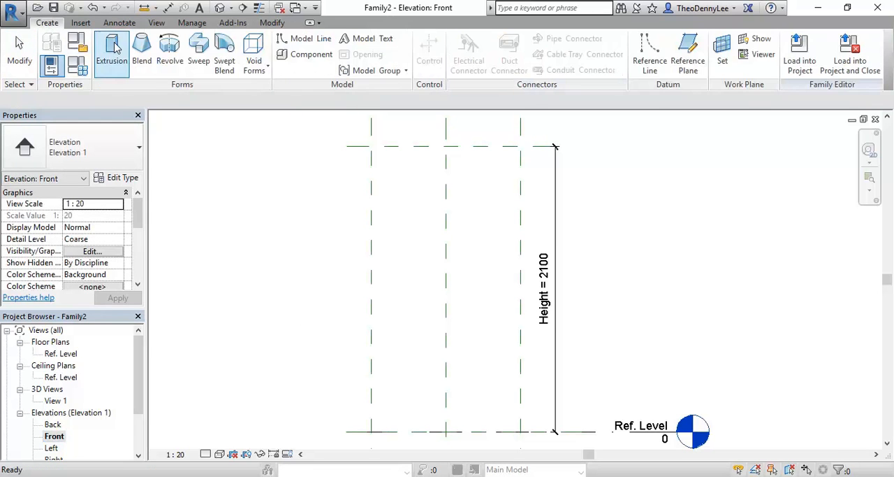
{"action": "left_click", "coordinate": [112, 49]}
{"action": "left_click", "coordinate": [491, 40]}
{"action": "left_click", "coordinate": [371, 431]}
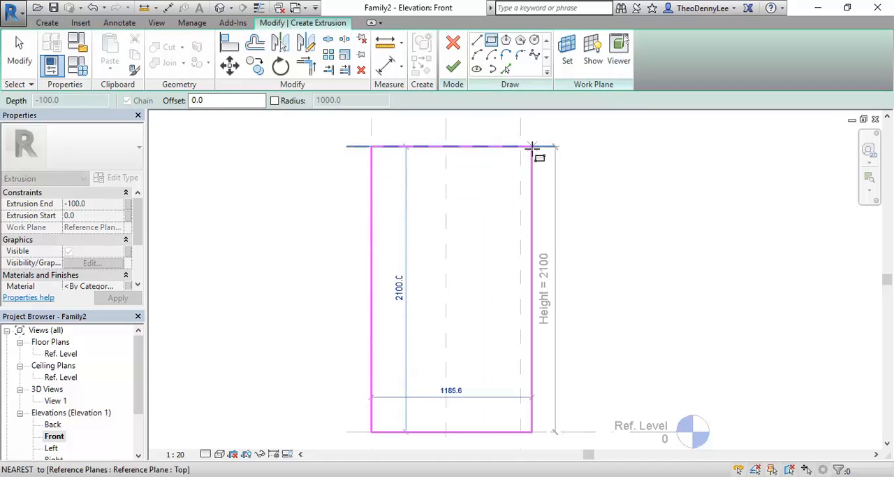
{"action": "left_click", "coordinate": [521, 146]}
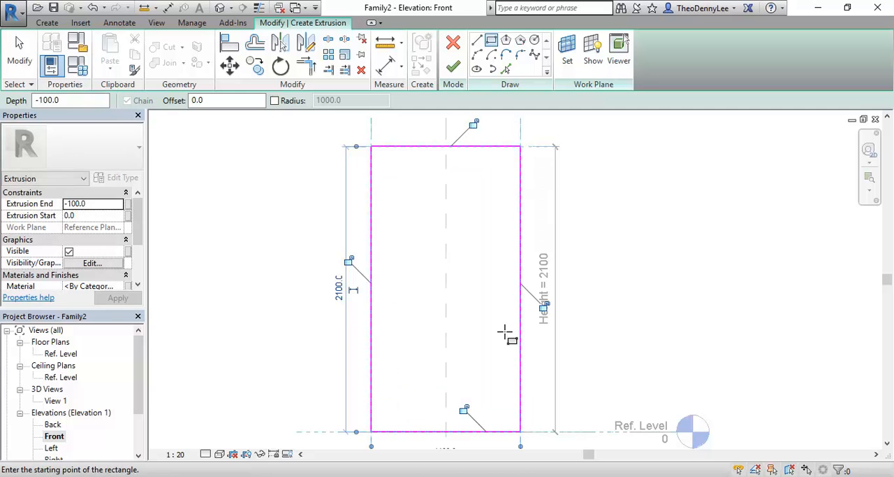
- Add an inner rectangle to the sketch by picking the full outer outline with an 80 mm inward offset
{"action": "left_click", "coordinate": [505, 69]}
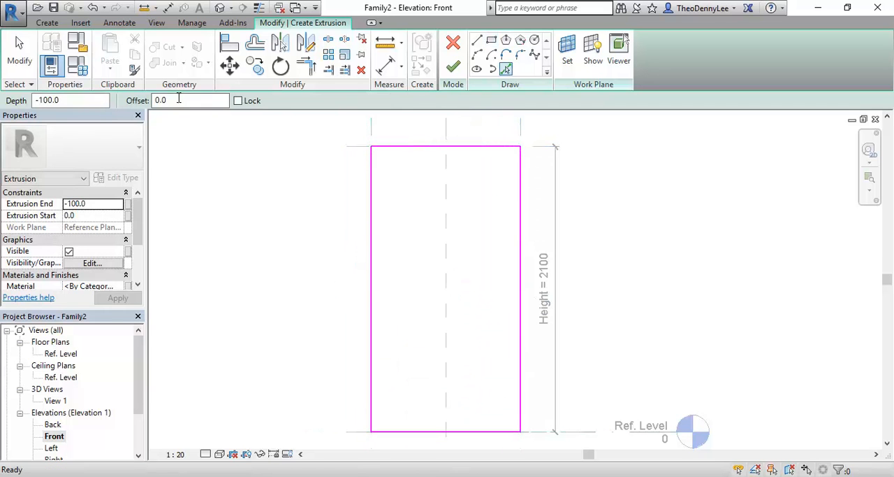
{"action": "left_click", "coordinate": [179, 99]}
{"action": "type", "text": "80"}
{"action": "key", "text": "Return"}
{"action": "left_click", "coordinate": [431, 245]}
{"action": "key", "text": "ctrl+z"}
{"action": "left_click", "coordinate": [375, 255]}
{"action": "key", "text": "ctrl+z"}
{"action": "key", "text": "Tab"}
{"action": "left_click", "coordinate": [372, 253]}
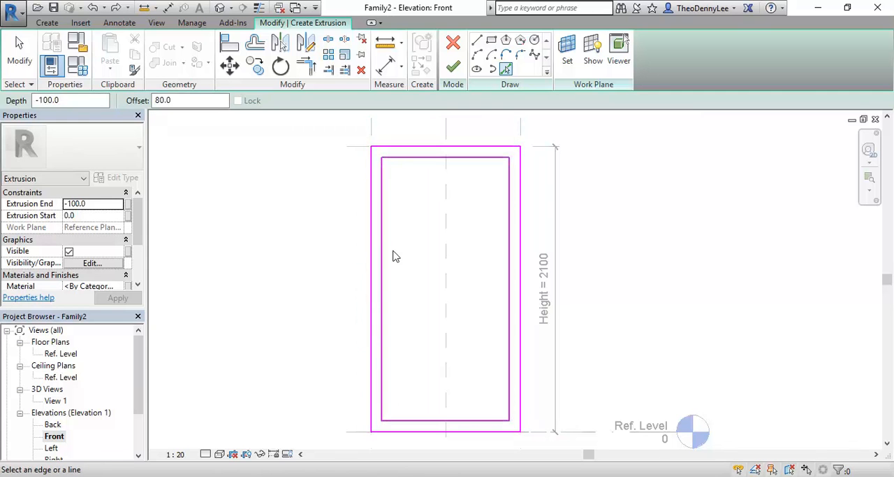
{"action": "right_click", "coordinate": [258, 261]}
{"action": "left_click", "coordinate": [300, 278]}
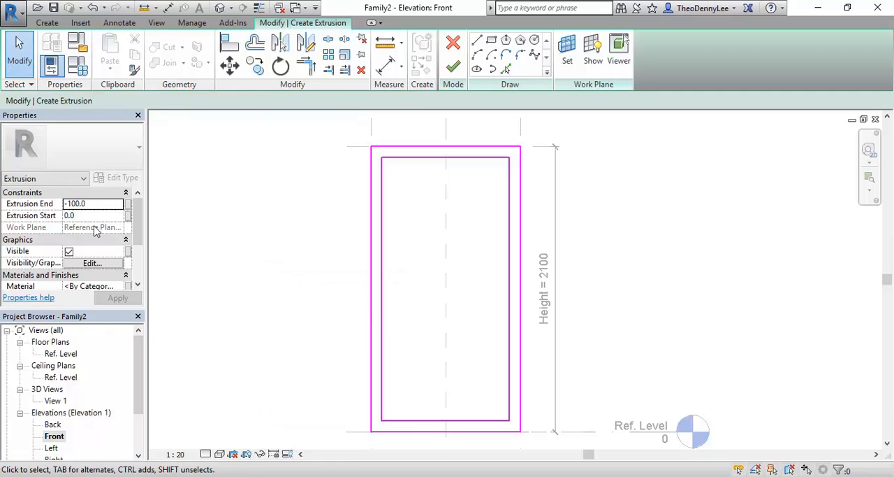
- Set the frame's extrusion end to -80 mm, finish the extrusion, and show it in 3D View 1
{"action": "left_click", "coordinate": [82, 203]}
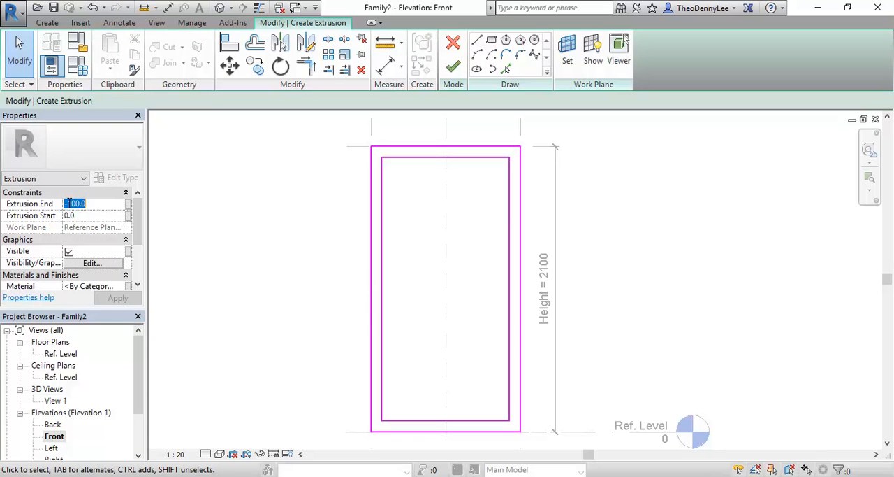
{"action": "type", "text": "80"}
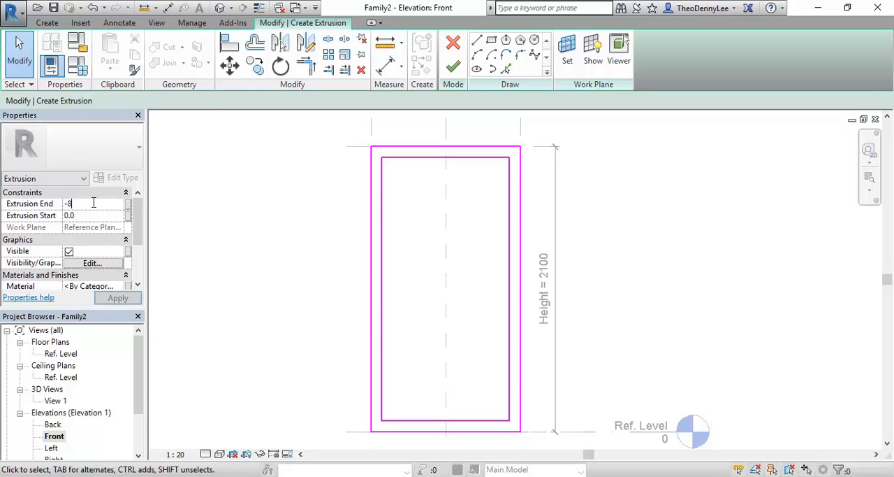
{"action": "left_click", "coordinate": [452, 66]}
{"action": "double_click", "coordinate": [56, 400]}
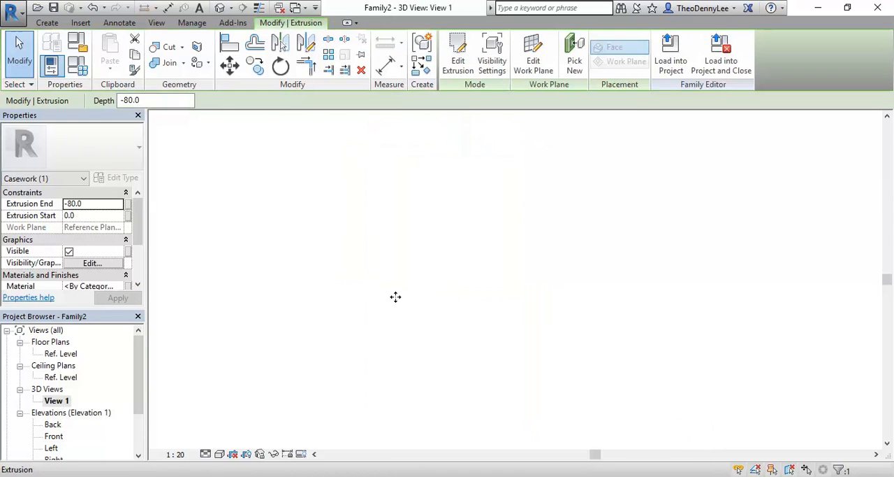
{"action": "left_click", "coordinate": [313, 306]}
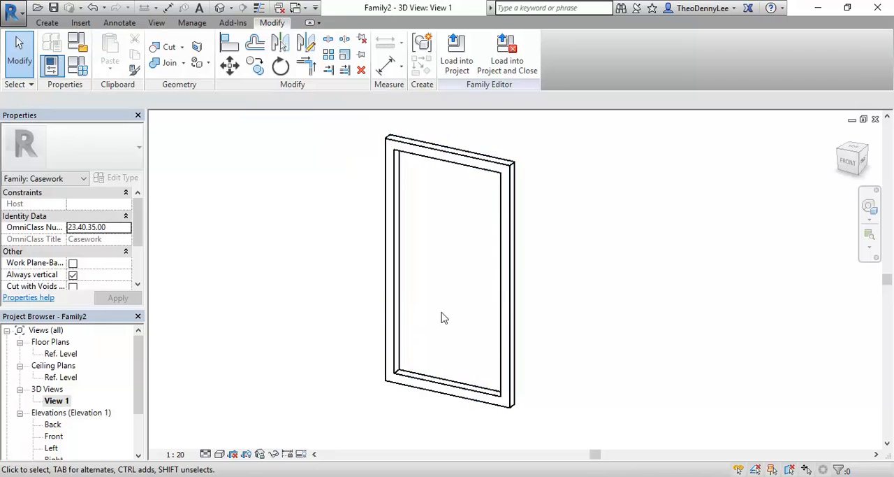
{"action": "left_click", "coordinate": [459, 163]}
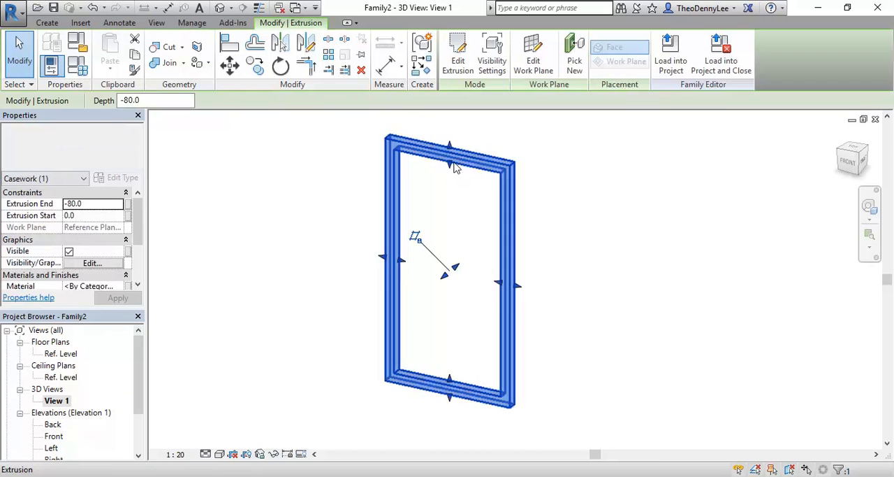
{"action": "left_click", "coordinate": [439, 198]}
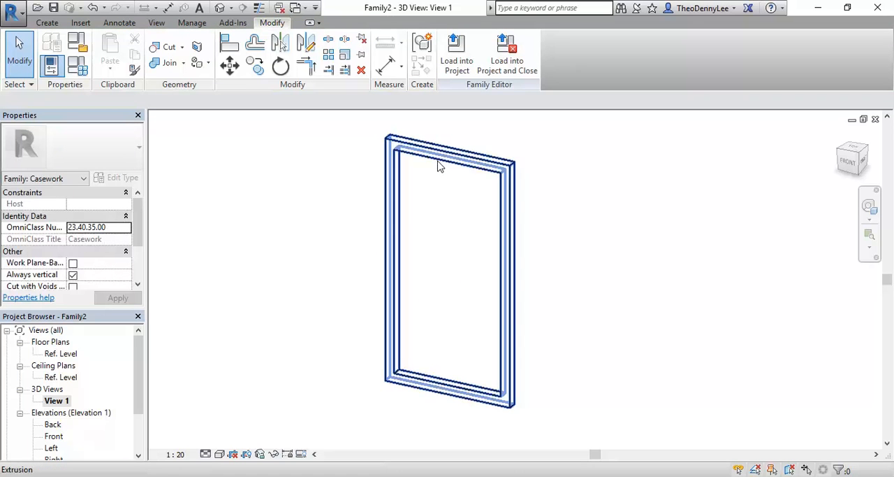
{"action": "left_click", "coordinate": [447, 169]}
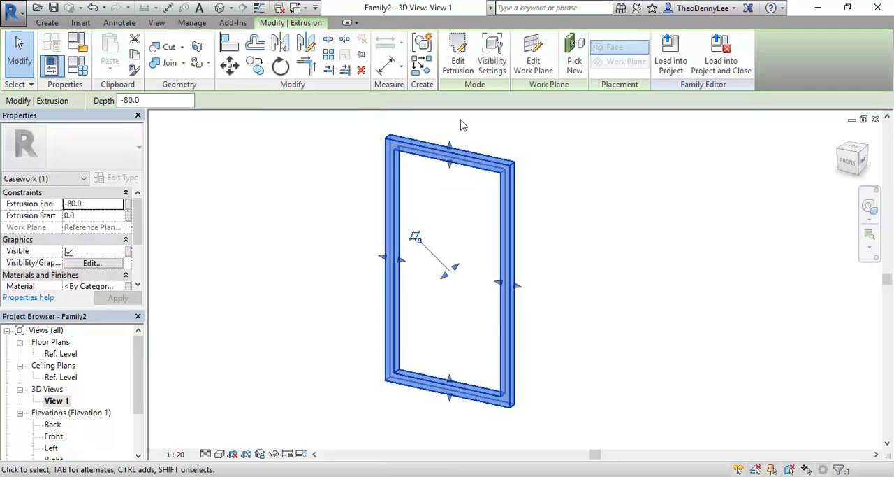
{"action": "left_click", "coordinate": [460, 125]}
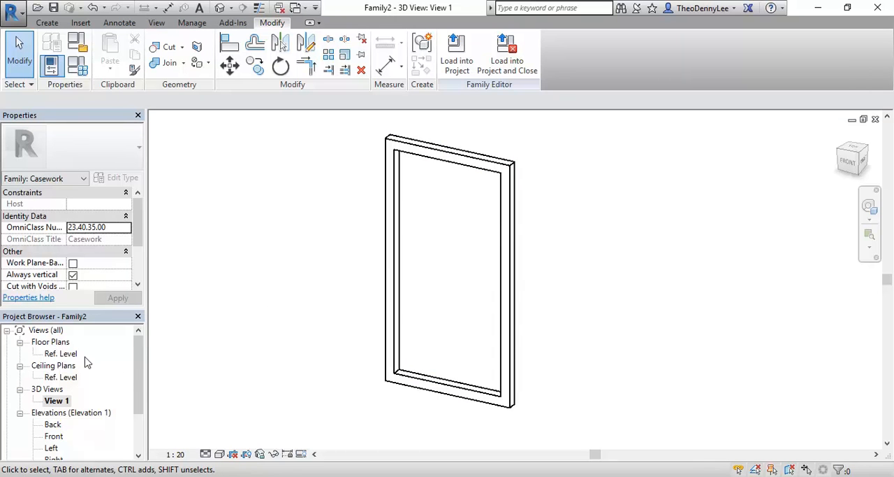
- Open the Front elevation of the frame family
{"action": "double_click", "coordinate": [58, 434]}
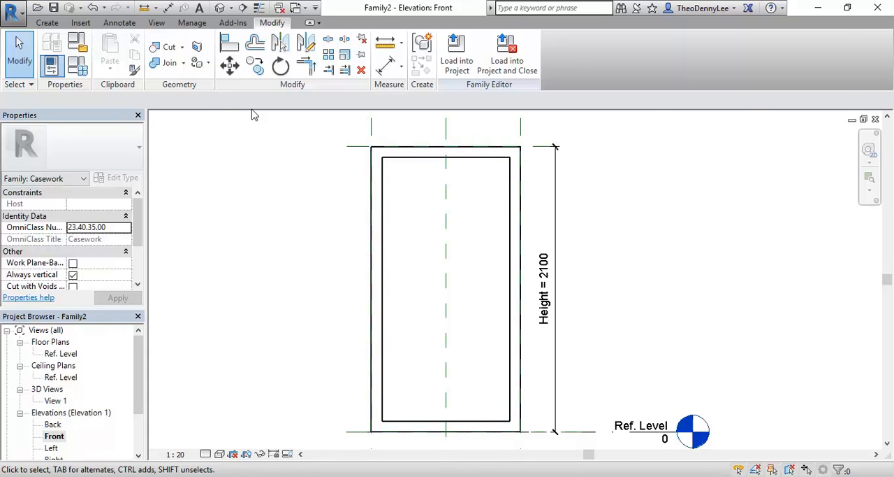
{"action": "left_click", "coordinate": [48, 24]}
{"action": "left_click", "coordinate": [112, 46]}
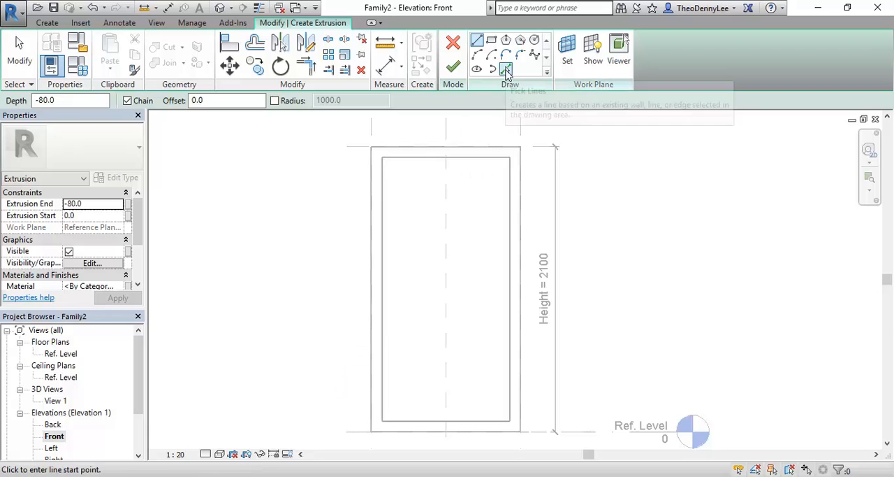
{"action": "left_click", "coordinate": [535, 55]}
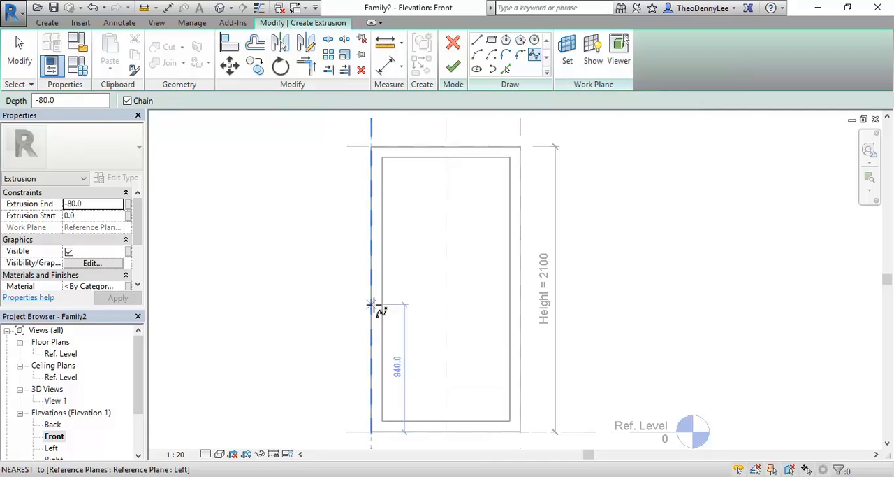
{"action": "left_click", "coordinate": [453, 44]}
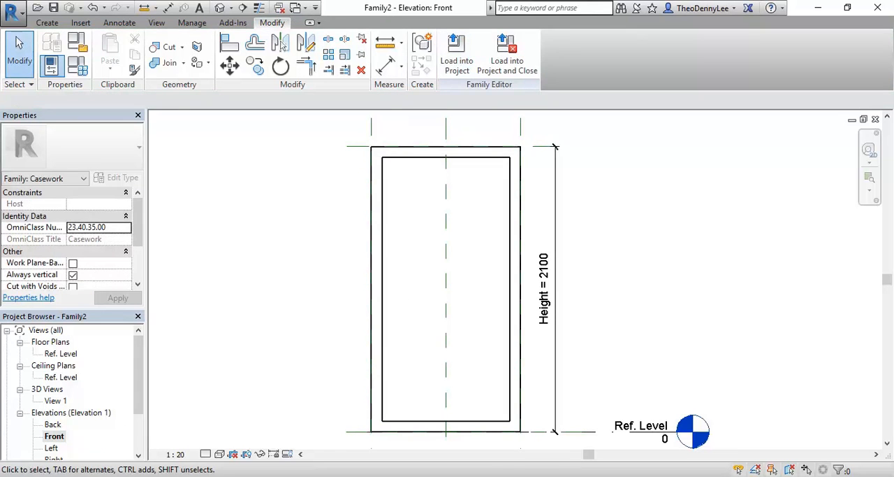
- Switch to File Explorer and open the Material Images folder inside EDU_DC_InteriorDesign on the StudentResources (P:) drive
{"action": "left_click", "coordinate": [105, 475]}
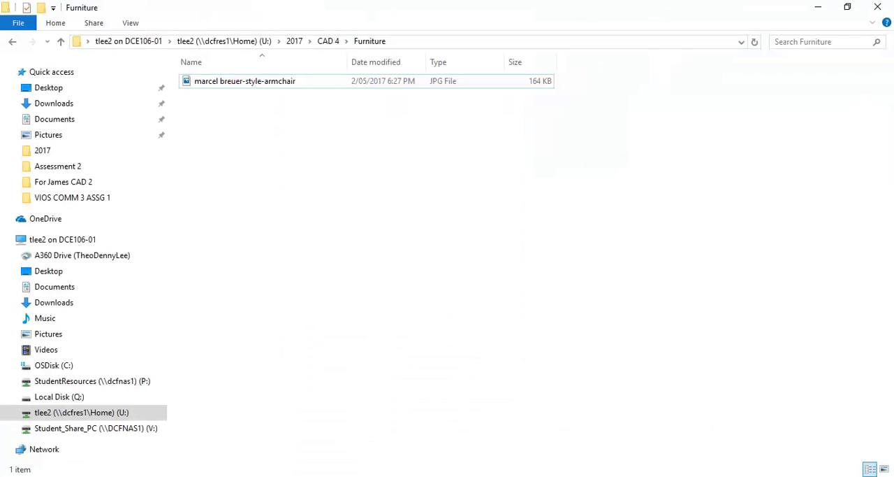
{"action": "left_click", "coordinate": [97, 414]}
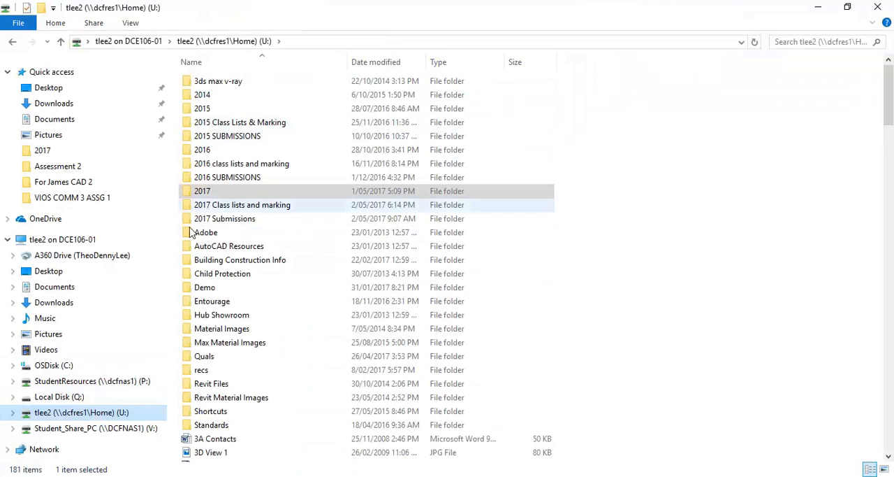
{"action": "left_click", "coordinate": [110, 381]}
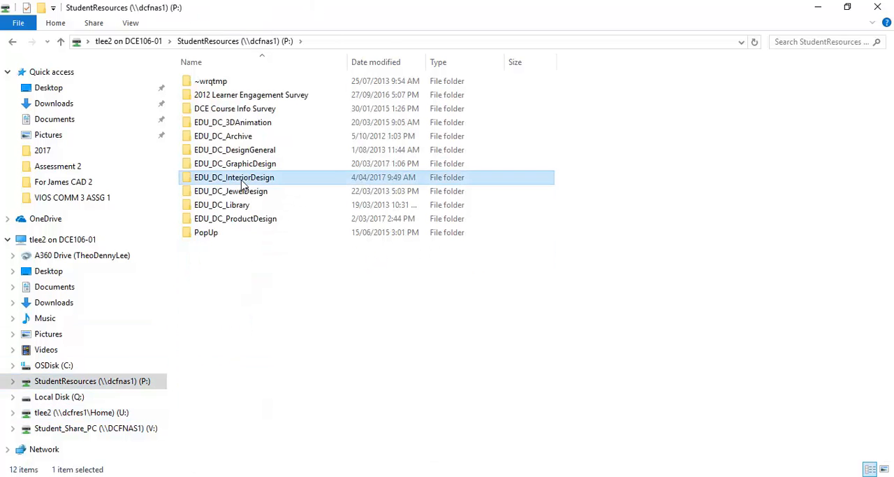
{"action": "double_click", "coordinate": [242, 183]}
{"action": "left_click", "coordinate": [234, 450]}
{"action": "scroll", "coordinate": [232, 320], "scroll_direction": "down", "scroll_amount": 5}
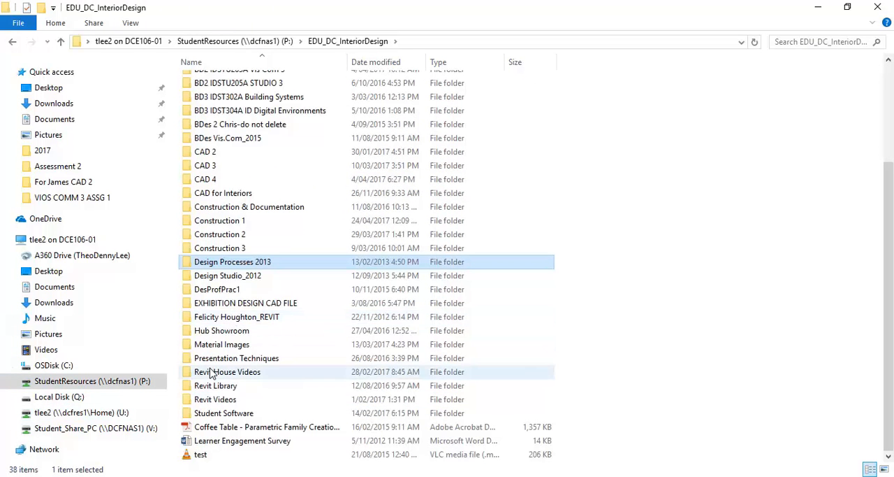
{"action": "double_click", "coordinate": [234, 344]}
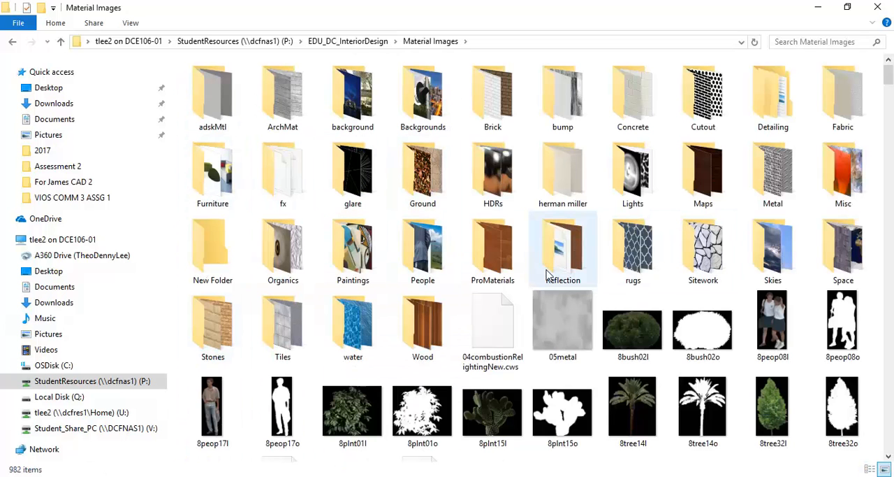
- Look through the Cutout and rugs folders for pattern images, returning to Material Images
{"action": "double_click", "coordinate": [700, 107]}
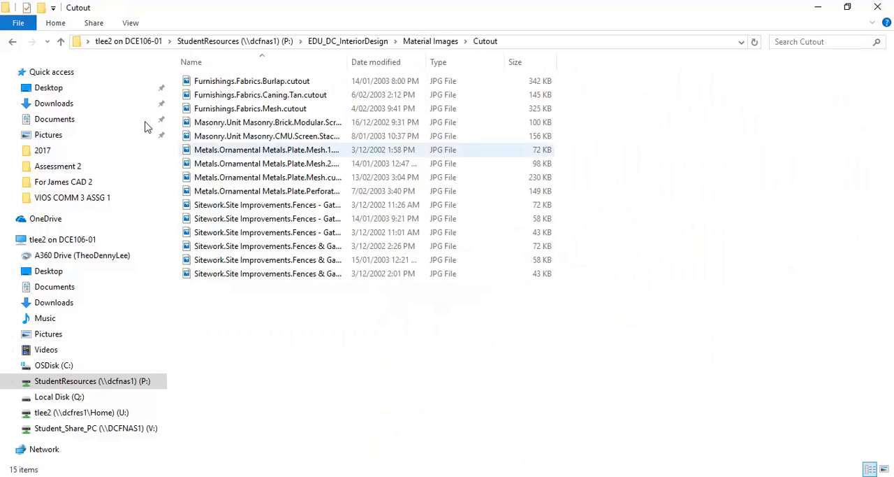
{"action": "left_click", "coordinate": [13, 42]}
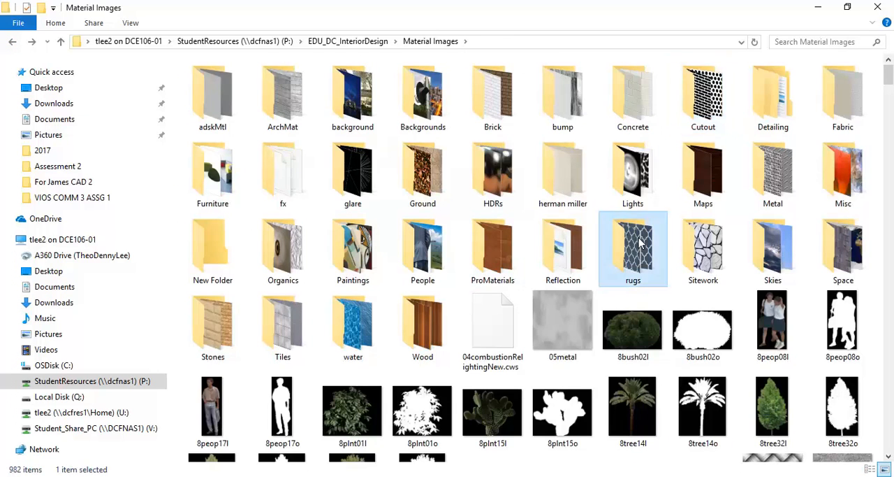
{"action": "double_click", "coordinate": [638, 241]}
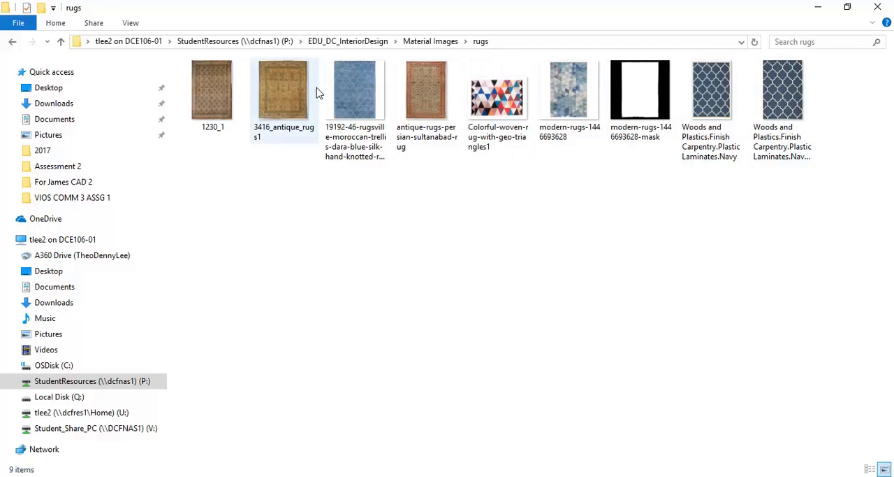
{"action": "left_click", "coordinate": [9, 43]}
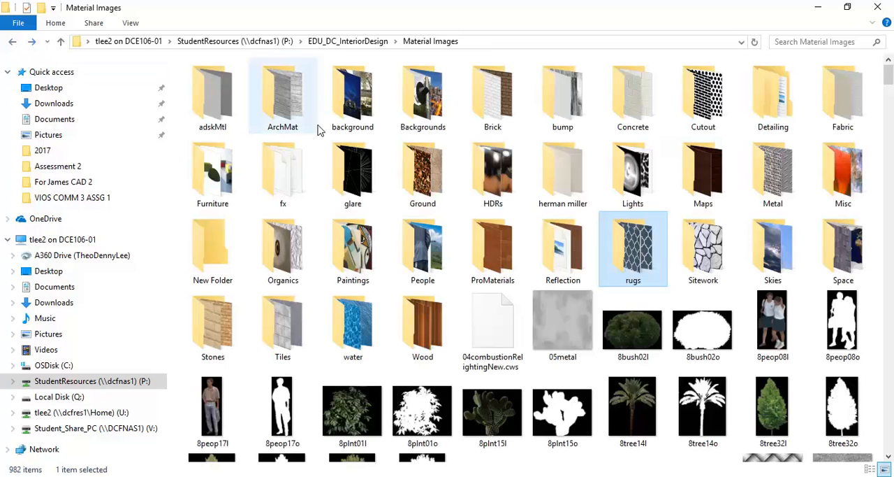
- Reopen the Cutout folder and display its pattern images as large icons
{"action": "double_click", "coordinate": [718, 107]}
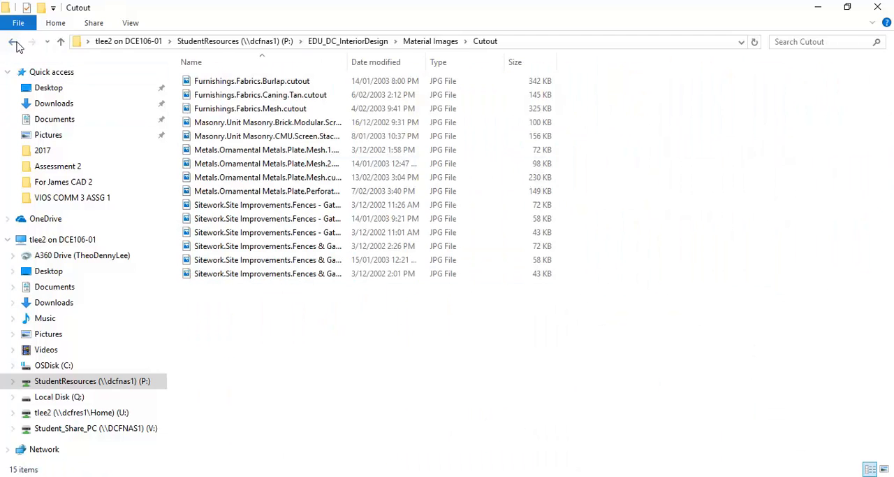
{"action": "right_click", "coordinate": [266, 287]}
{"action": "mouse_move", "coordinate": [298, 299]}
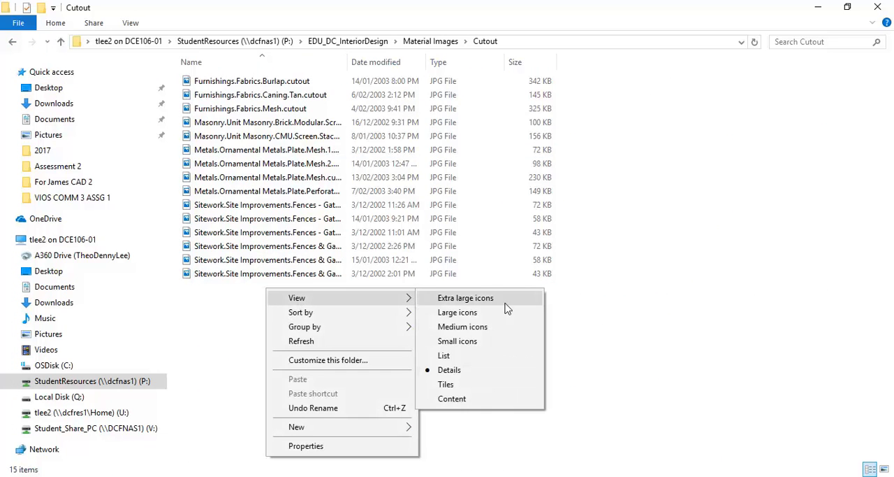
{"action": "left_click", "coordinate": [476, 314]}
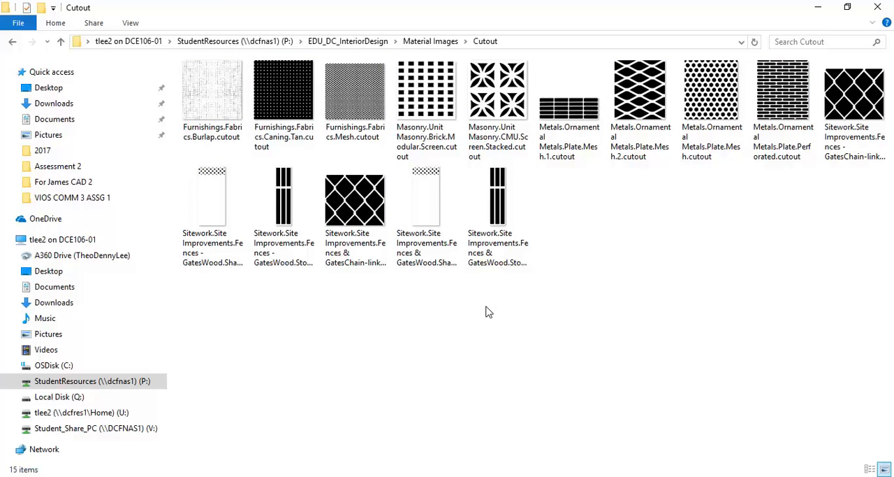
- Return to the family's Front elevation in Revit and bring up the commands for importing external content
{"action": "left_click", "coordinate": [821, 7]}
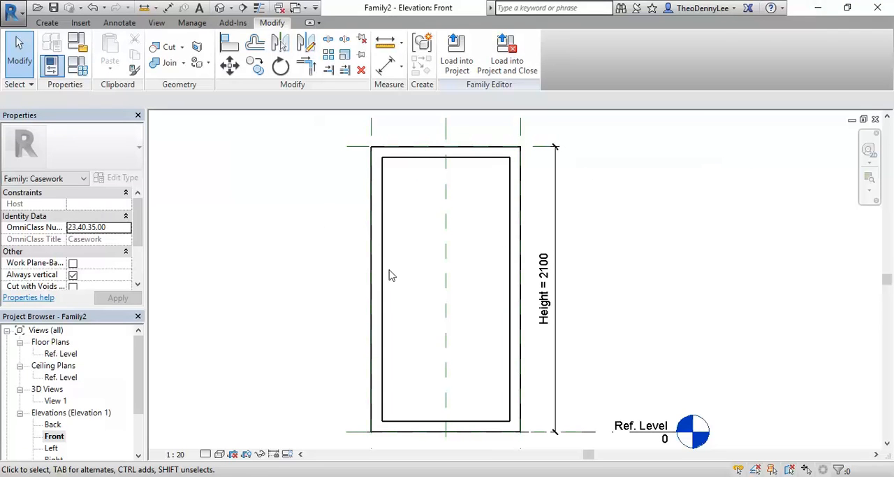
{"action": "left_click", "coordinate": [82, 23]}
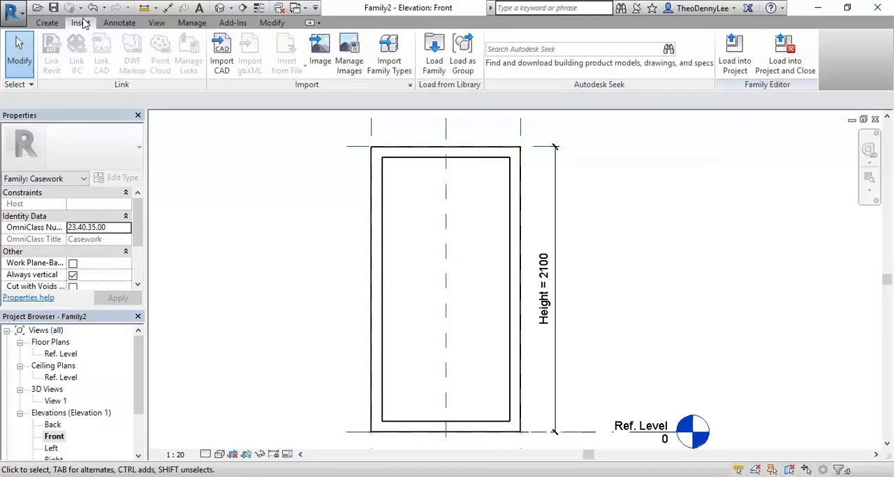
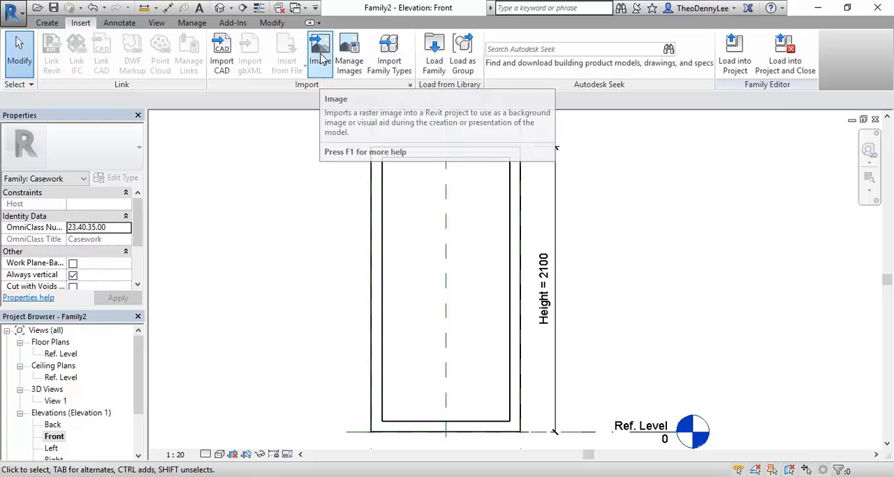
- Start an image import and browse to EDU_DC_InteriorDesign > Material Images > Cutout on the StudentResources (P:) drive
{"action": "left_click", "coordinate": [322, 69]}
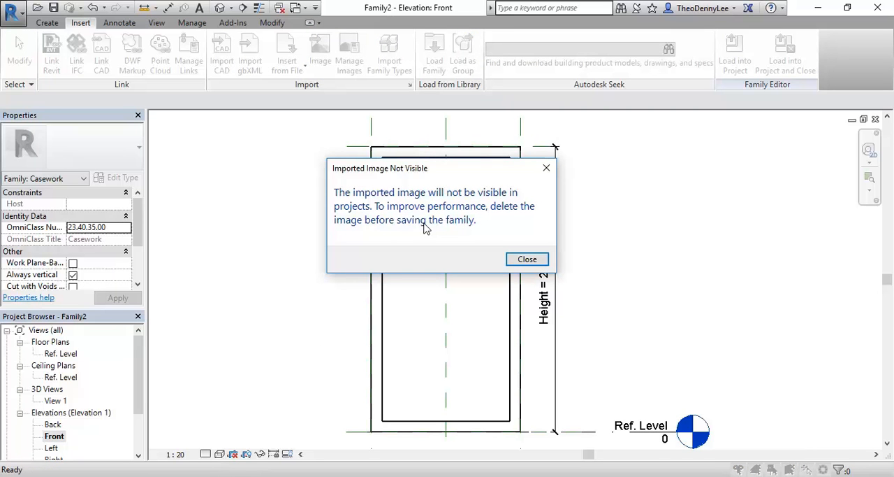
{"action": "left_click", "coordinate": [528, 259]}
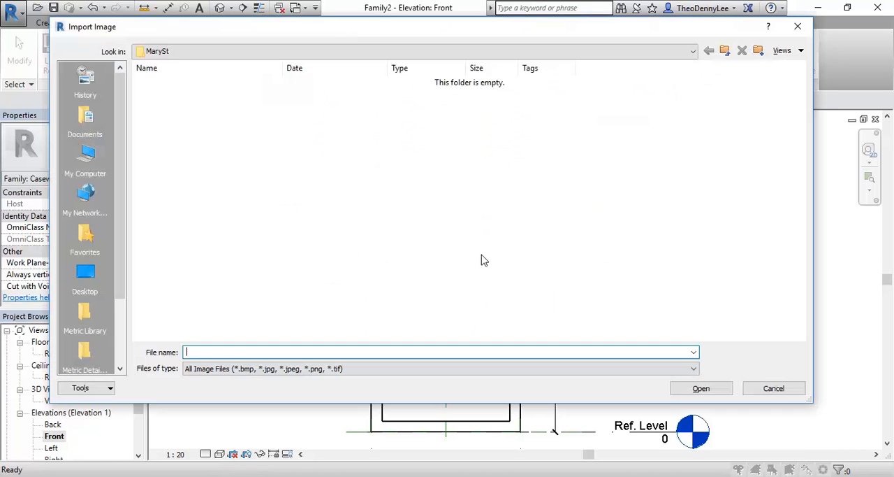
{"action": "left_click", "coordinate": [235, 53]}
{"action": "left_click", "coordinate": [235, 107]}
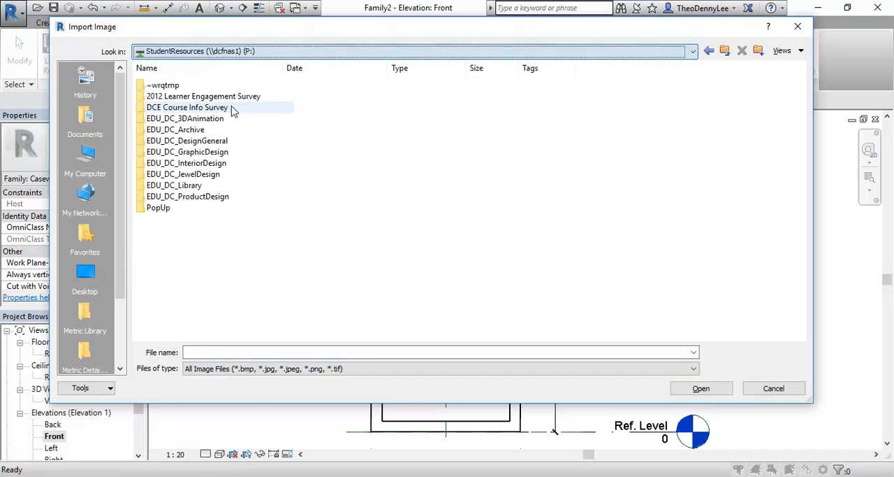
{"action": "double_click", "coordinate": [187, 165]}
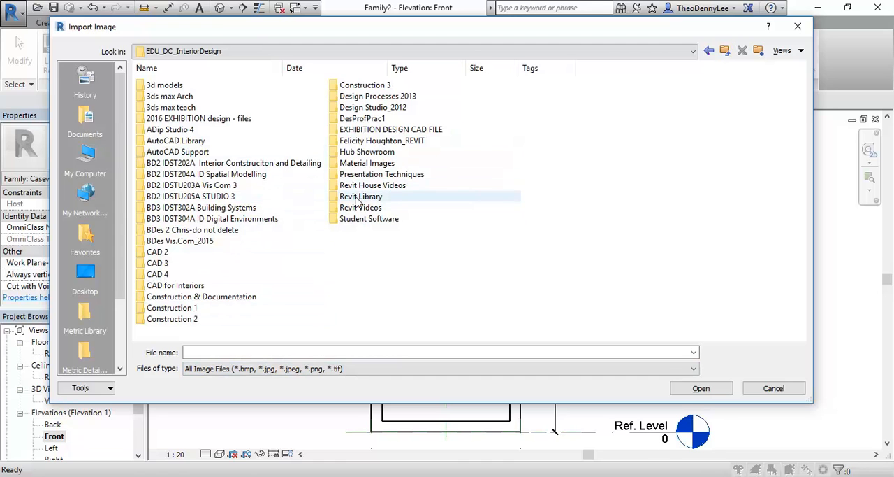
{"action": "left_click", "coordinate": [355, 166]}
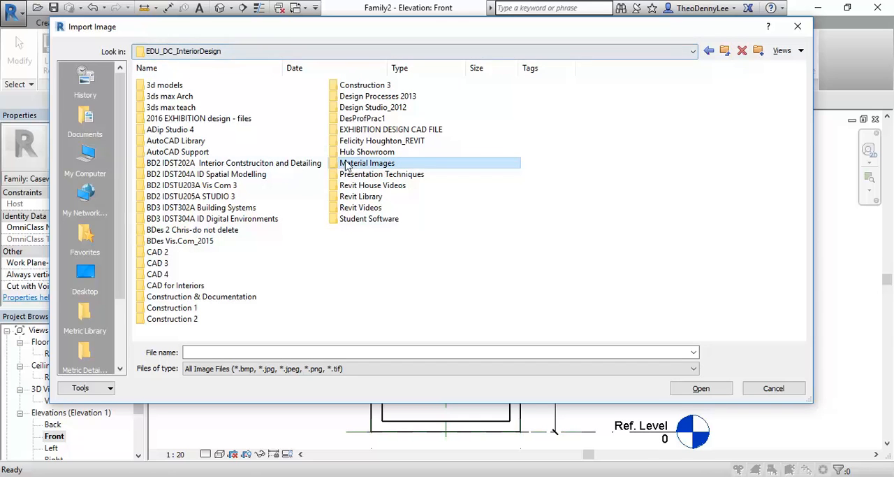
{"action": "double_click", "coordinate": [366, 166]}
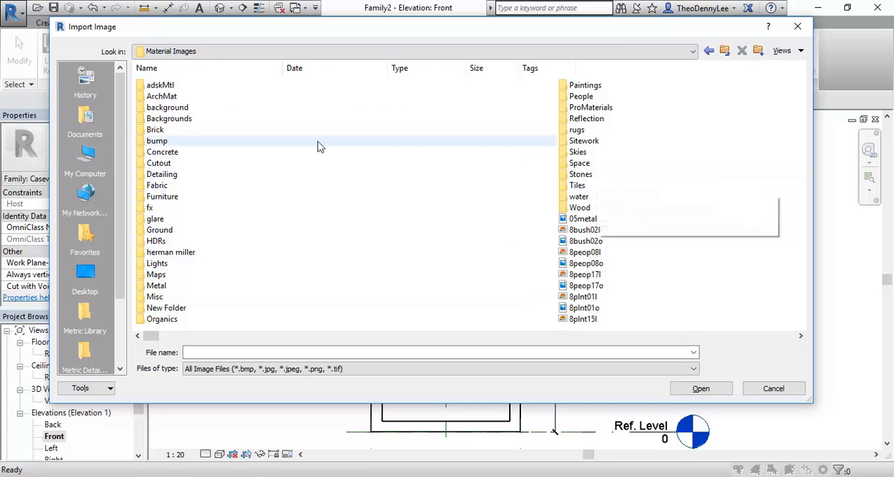
{"action": "double_click", "coordinate": [158, 163]}
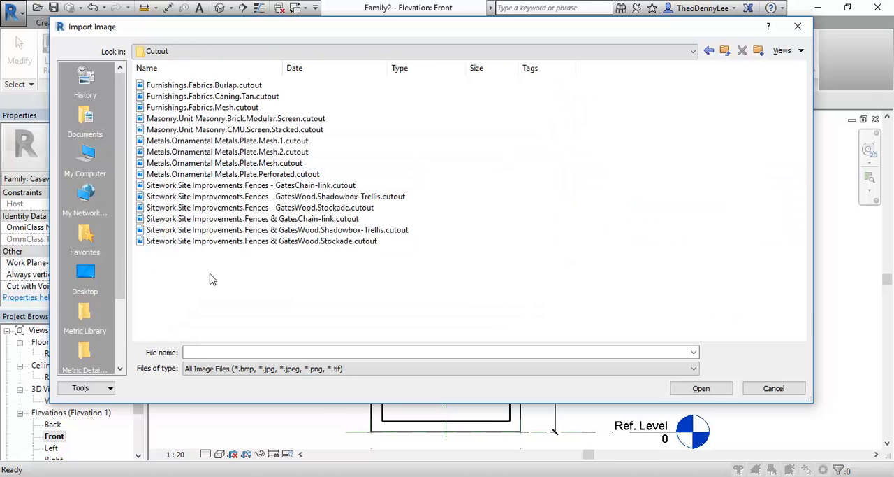
- Display the pattern images in the Cutout folder as thumbnails
{"action": "left_click", "coordinate": [784, 51]}
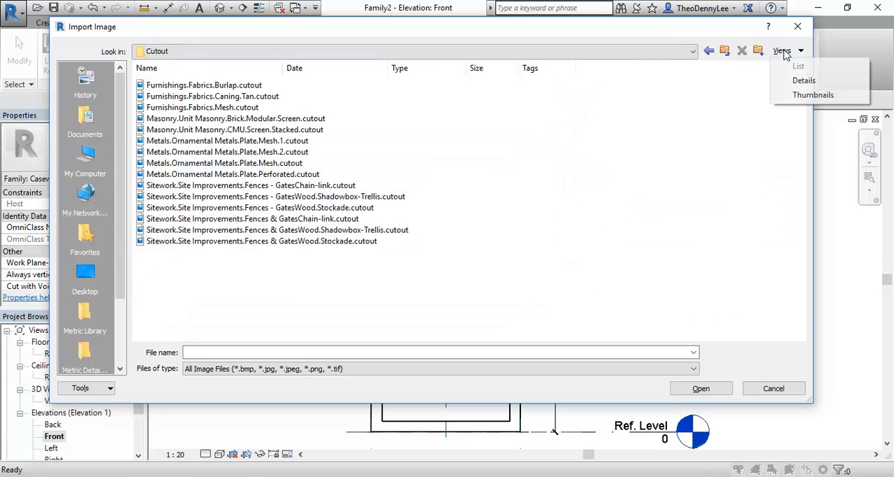
{"action": "left_click", "coordinate": [800, 81]}
{"action": "left_click", "coordinate": [801, 51]}
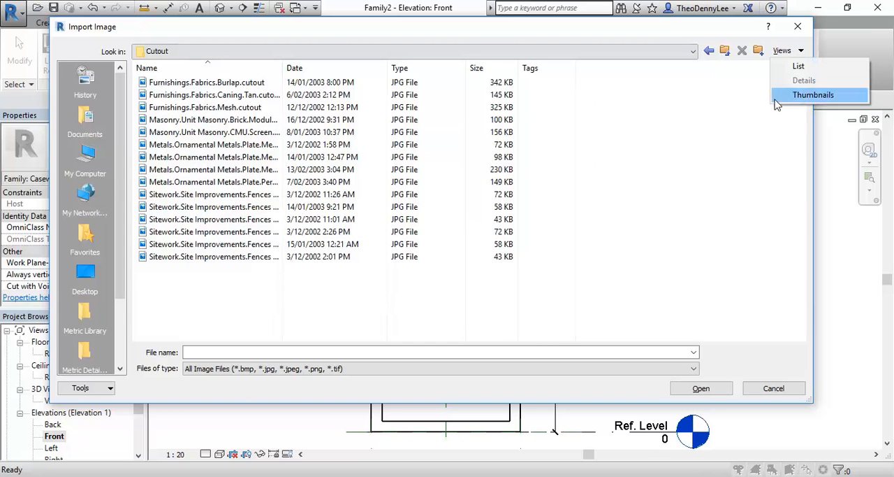
{"action": "left_click", "coordinate": [811, 92]}
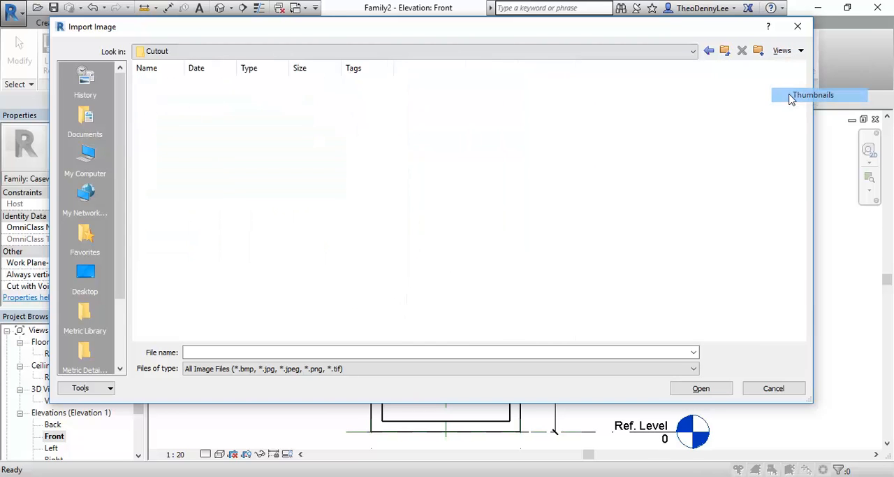
{"action": "left_click", "coordinate": [627, 53]}
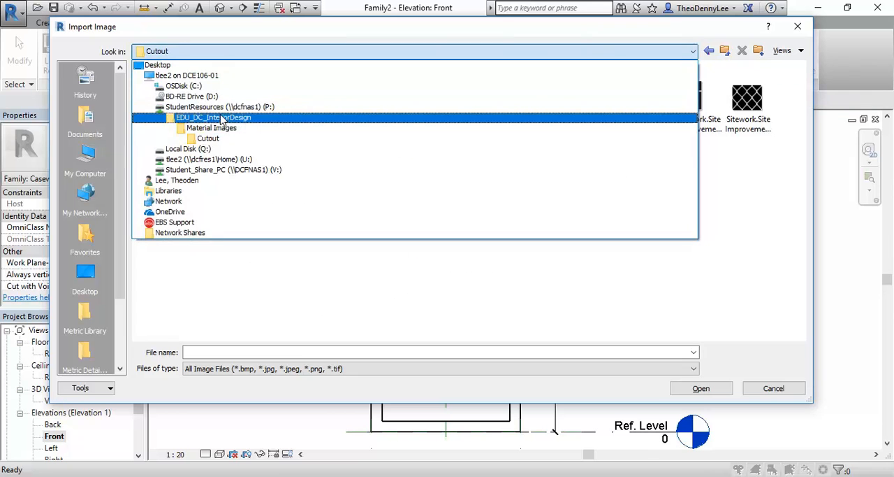
{"action": "left_click", "coordinate": [237, 139]}
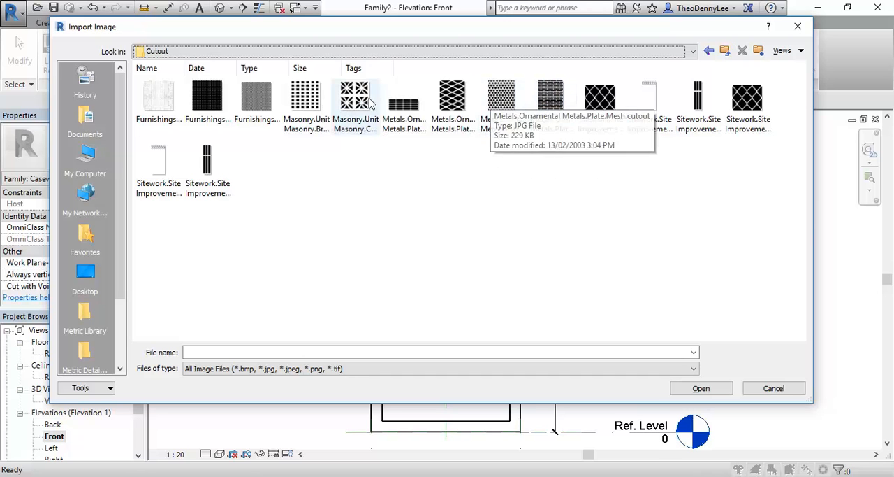
- Import the Masonry.Unit Masonry.CMU.Screen.Stacked.cutout image and place it beside the casework frame in the Front elevation
{"action": "left_click", "coordinate": [495, 106]}
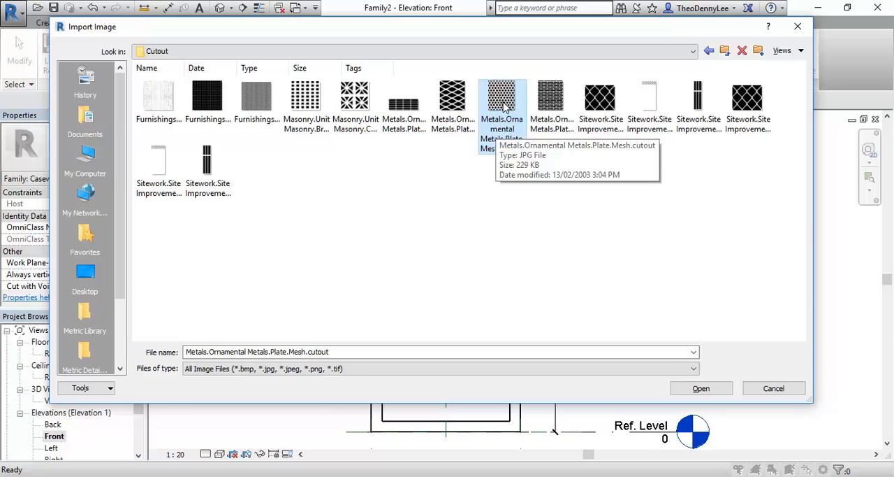
{"action": "left_click", "coordinate": [352, 102]}
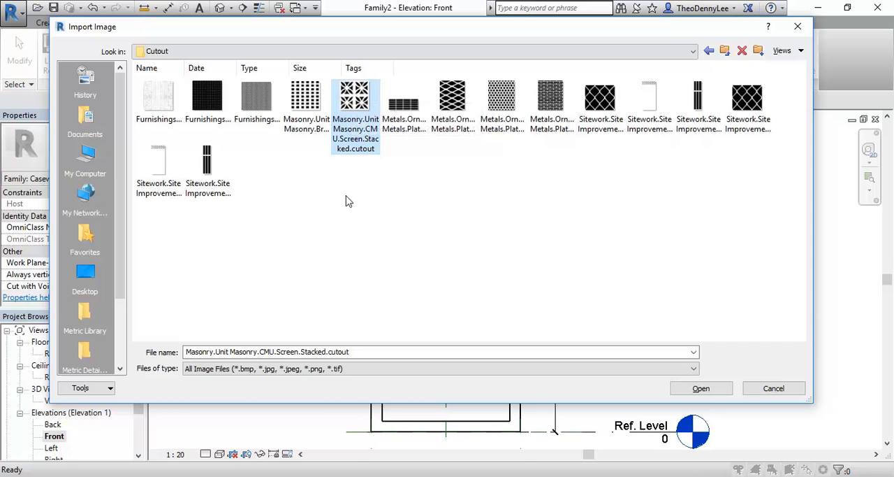
{"action": "double_click", "coordinate": [349, 119]}
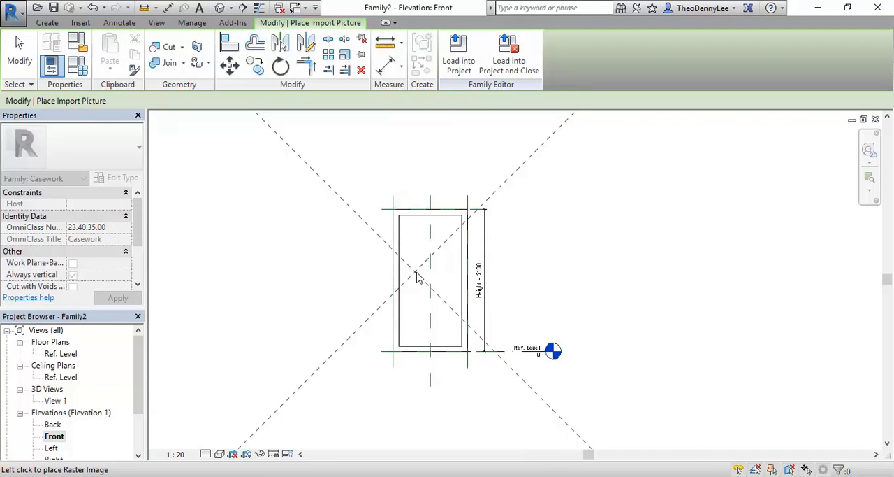
{"action": "left_click", "coordinate": [550, 263]}
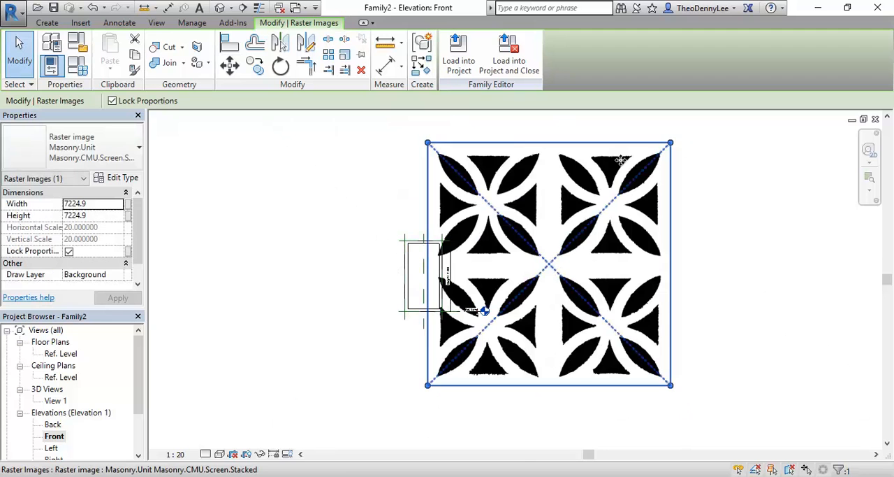
- Scale the pattern image down proportionally to about 975 mm square and move it into the lower-left corner of the frame's inner opening
{"action": "left_click_drag", "start_coordinate": [677, 137], "coordinate": [619, 186]}
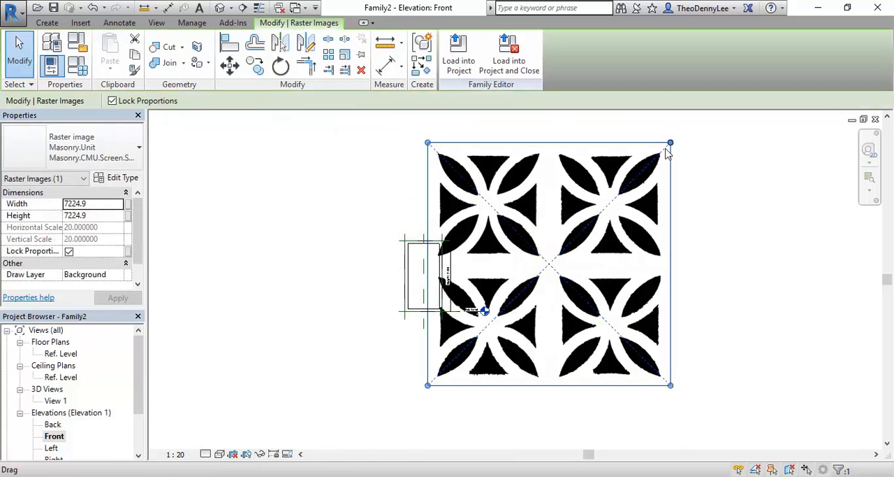
{"action": "left_click_drag", "start_coordinate": [671, 143], "coordinate": [534, 279]}
{"action": "scroll", "coordinate": [445, 359], "scroll_direction": "up", "scroll_amount": 3}
{"action": "left_click_drag", "start_coordinate": [622, 201], "coordinate": [480, 343]}
{"action": "left_click_drag", "start_coordinate": [465, 384], "coordinate": [417, 208]}
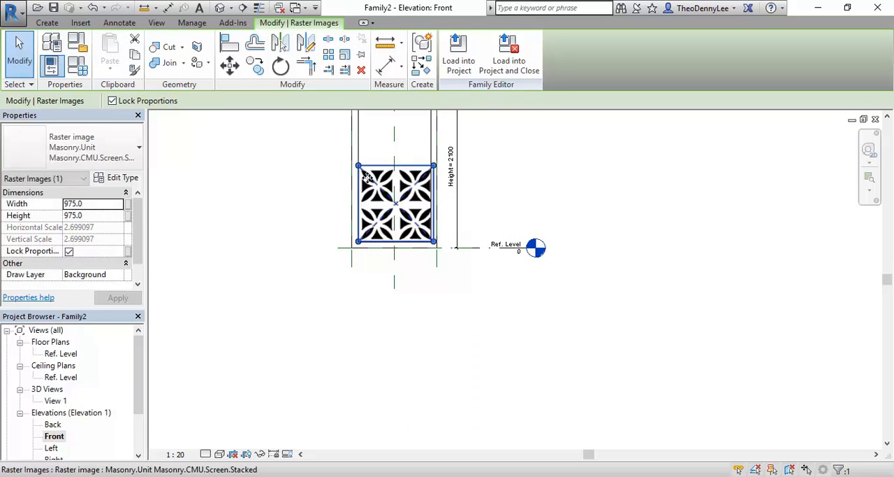
{"action": "middle_click_drag", "start_coordinate": [313, 182], "coordinate": [313, 235]}
{"action": "scroll", "coordinate": [313, 234], "scroll_direction": "up", "scroll_amount": 2}
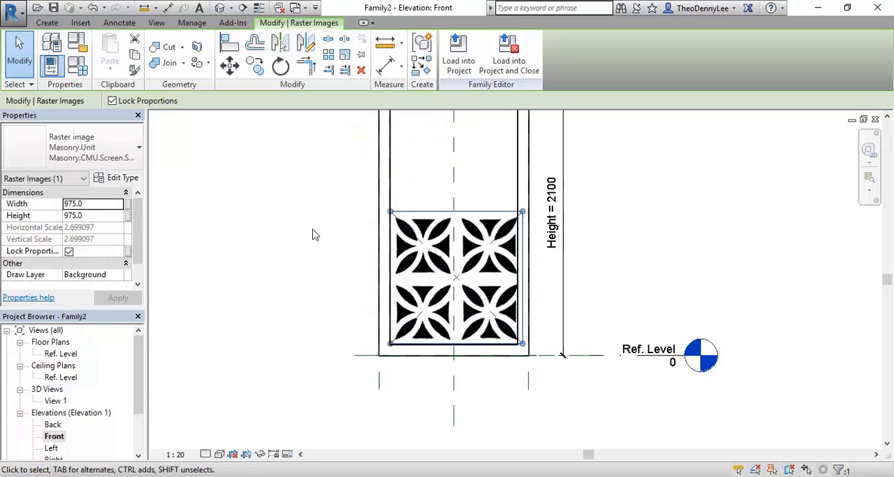
{"action": "scroll", "coordinate": [314, 235], "scroll_direction": "down", "scroll_amount": 3}
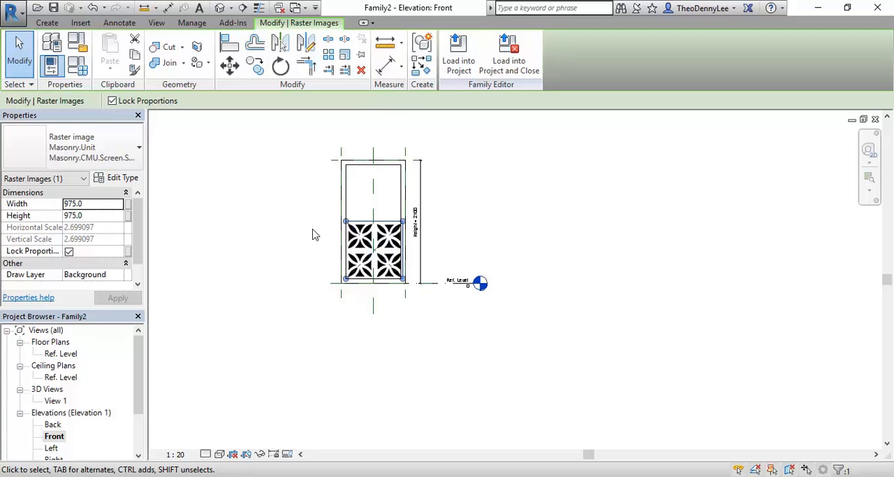
{"action": "scroll", "coordinate": [321, 238], "scroll_direction": "up", "scroll_amount": 2}
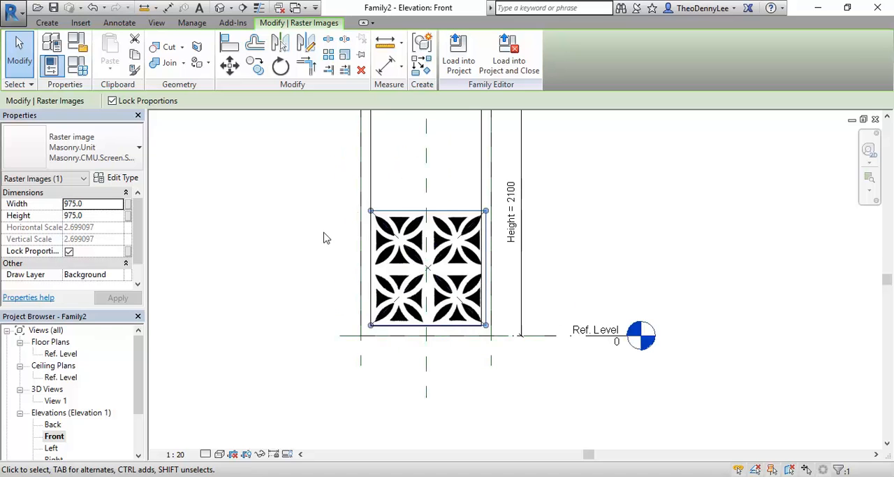
{"action": "scroll", "coordinate": [302, 236], "scroll_direction": "up", "scroll_amount": 2}
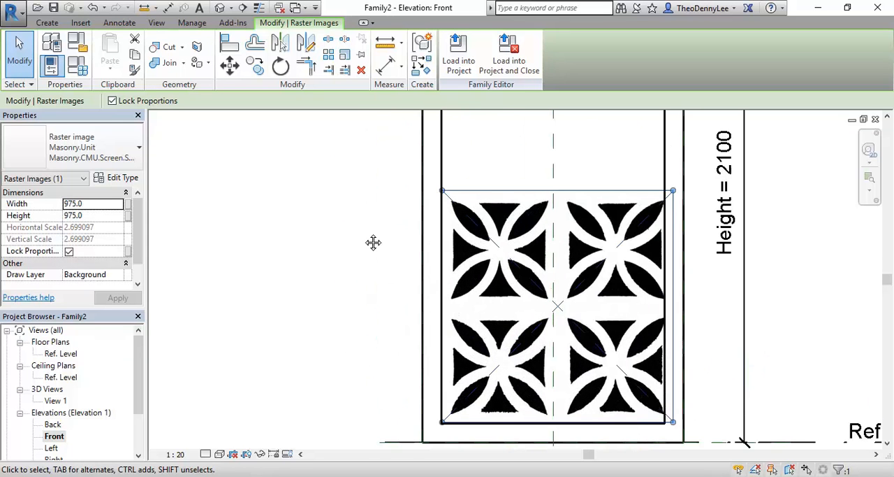
- Shrink the pattern image to about 469 mm square, fitting it between the inner left edge and the centre line of the frame
{"action": "middle_click_drag", "start_coordinate": [381, 240], "coordinate": [319, 213]}
{"action": "left_click_drag", "start_coordinate": [603, 169], "coordinate": [470, 315]}
{"action": "left_click_drag", "start_coordinate": [494, 304], "coordinate": [499, 305]}
{"action": "scroll", "coordinate": [355, 356], "scroll_direction": "up", "scroll_amount": 1}
{"action": "scroll", "coordinate": [355, 356], "scroll_direction": "up", "scroll_amount": 1}
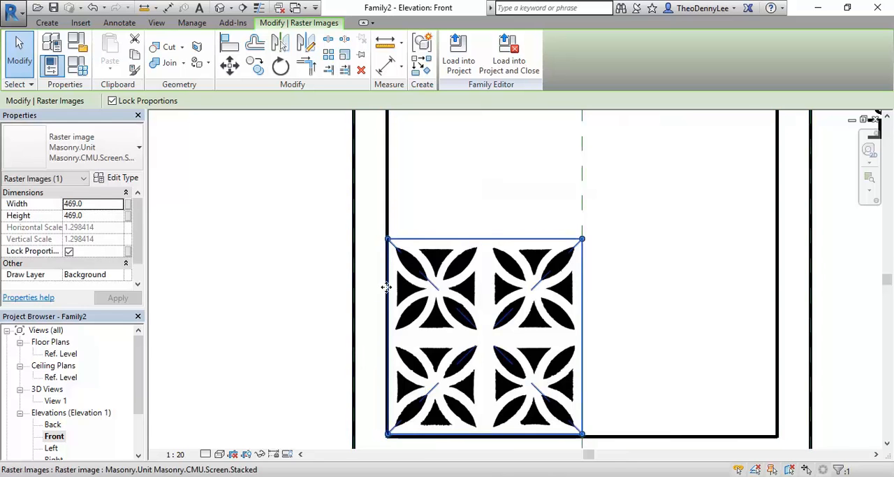
{"action": "scroll", "coordinate": [342, 262], "scroll_direction": "down", "scroll_amount": 1}
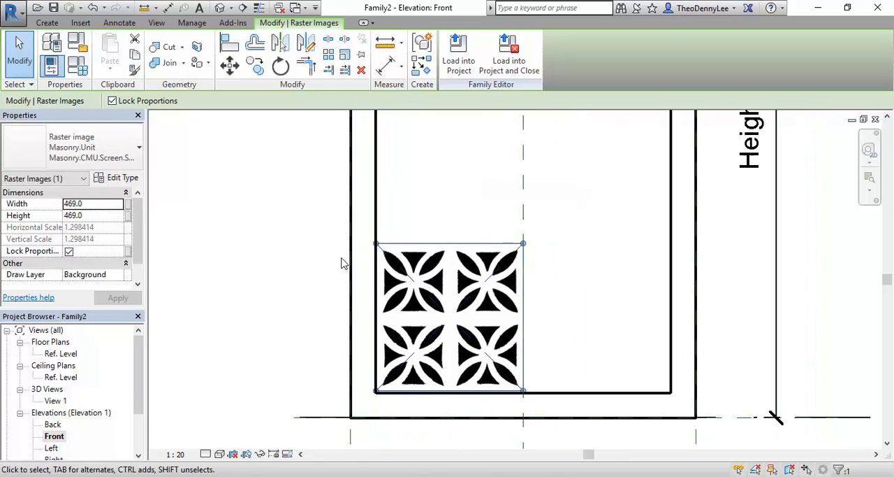
{"action": "left_click", "coordinate": [464, 224]}
- Examine the pattern image's petal and triangle cutouts and how the tile fits the frame's inner opening
{"action": "scroll", "coordinate": [399, 330], "scroll_direction": "up", "scroll_amount": 1}
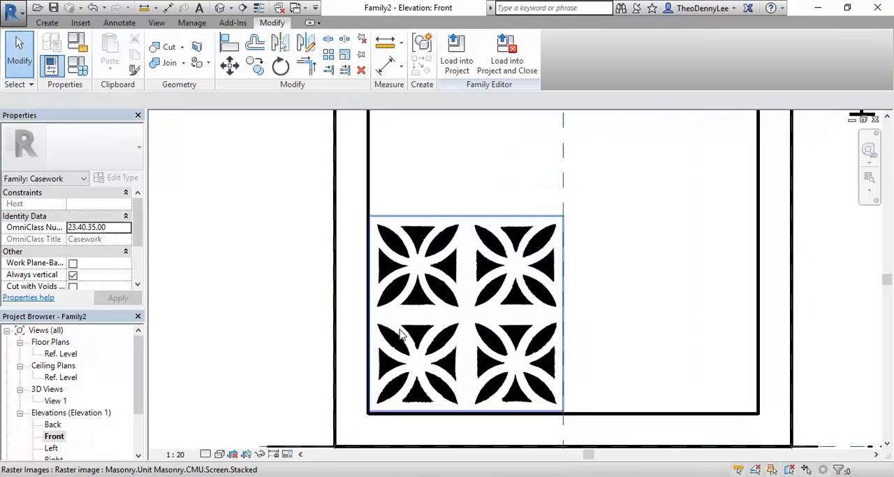
{"action": "scroll", "coordinate": [399, 333], "scroll_direction": "up", "scroll_amount": 1}
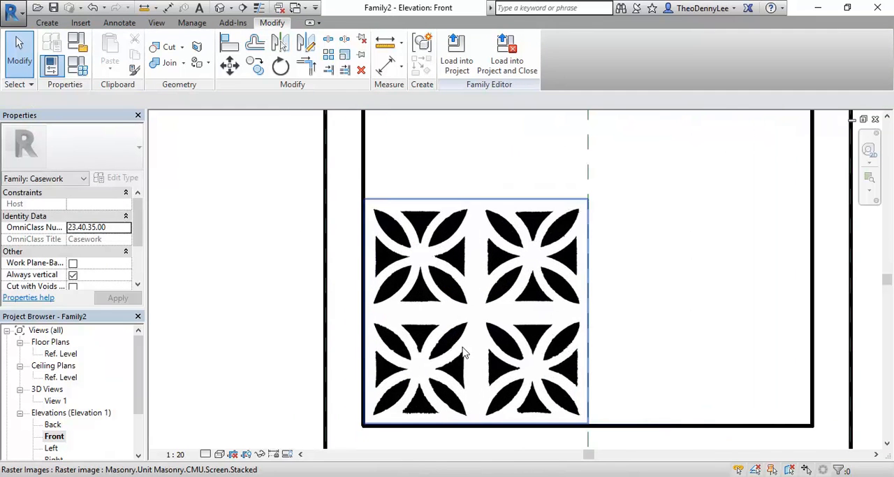
{"action": "scroll", "coordinate": [454, 264], "scroll_direction": "down", "scroll_amount": 2}
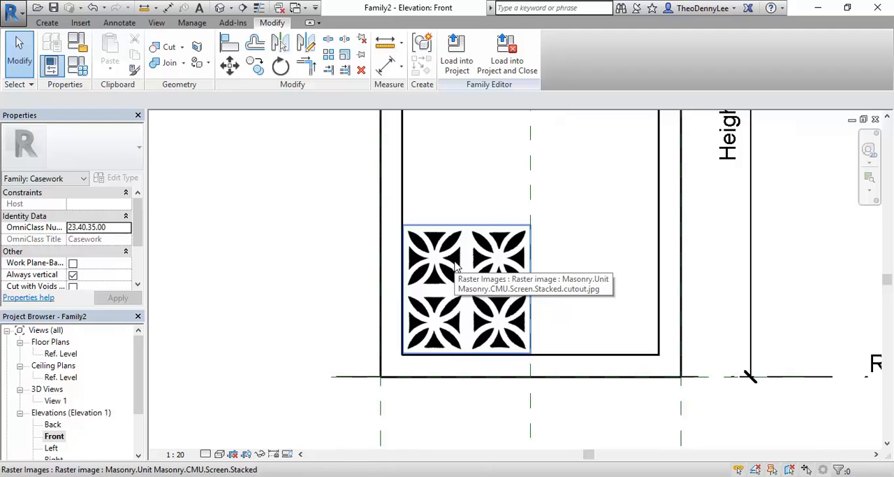
{"action": "scroll", "coordinate": [460, 194], "scroll_direction": "down", "scroll_amount": 1}
{"action": "middle_click_drag", "start_coordinate": [459, 197], "coordinate": [445, 254]}
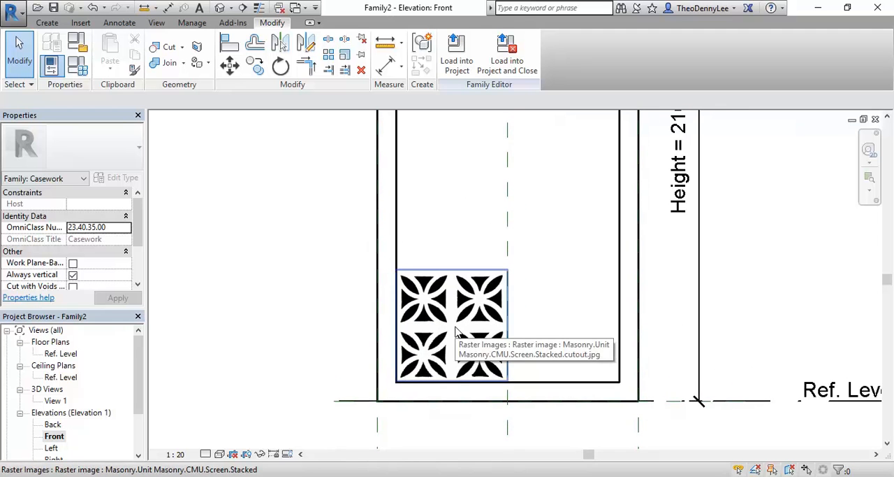
{"action": "scroll", "coordinate": [303, 314], "scroll_direction": "down", "scroll_amount": 1}
{"action": "middle_click_drag", "start_coordinate": [303, 315], "coordinate": [298, 294]}
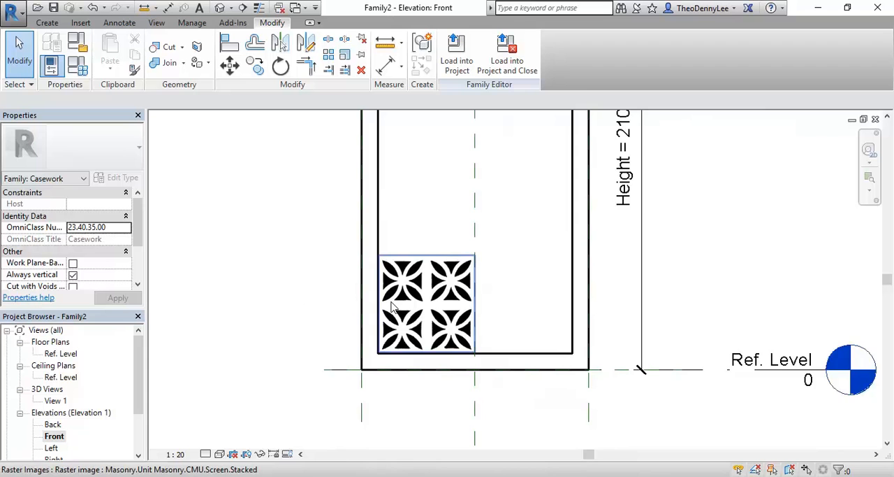
{"action": "scroll", "coordinate": [393, 305], "scroll_direction": "up", "scroll_amount": 2}
{"action": "scroll", "coordinate": [439, 351], "scroll_direction": "up", "scroll_amount": 1}
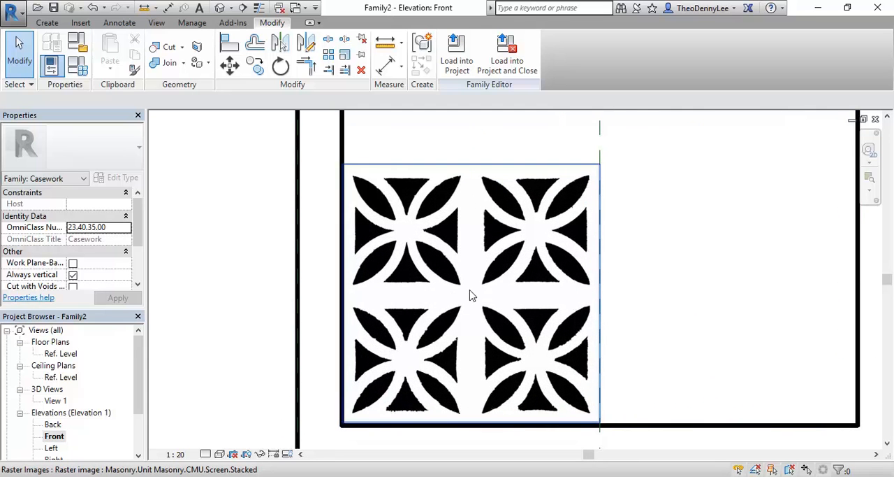
{"action": "middle_click_drag", "start_coordinate": [479, 368], "coordinate": [491, 365]}
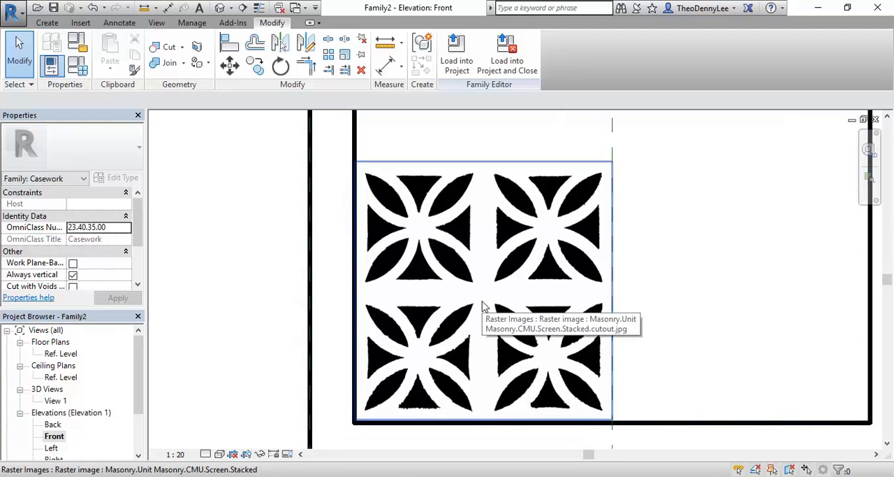
{"action": "middle_click_drag", "start_coordinate": [482, 305], "coordinate": [498, 299]}
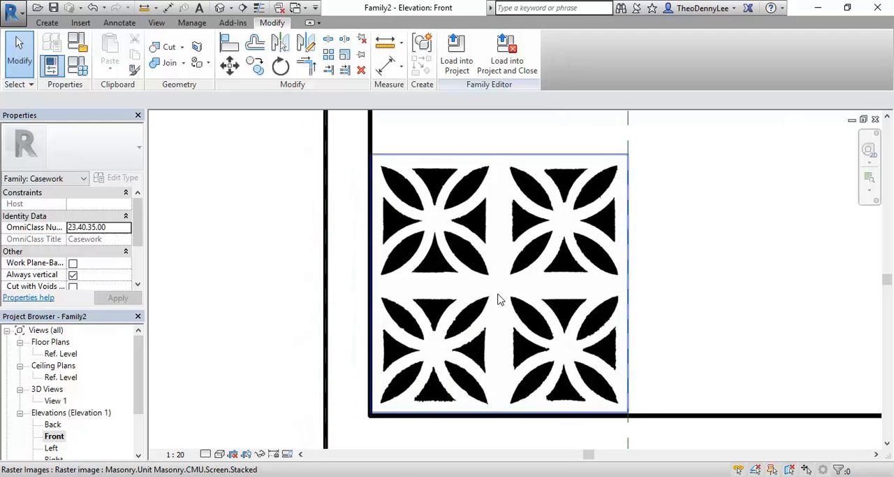
{"action": "scroll", "coordinate": [400, 378], "scroll_direction": "up", "scroll_amount": 3}
{"action": "left_click", "coordinate": [479, 357]}
{"action": "scroll", "coordinate": [479, 358], "scroll_direction": "down", "scroll_amount": 4}
{"action": "middle_click_drag", "start_coordinate": [479, 358], "coordinate": [443, 349]}
{"action": "left_click", "coordinate": [285, 309]}
{"action": "middle_click_drag", "start_coordinate": [285, 309], "coordinate": [259, 230]}
{"action": "scroll", "coordinate": [336, 341], "scroll_direction": "up", "scroll_amount": 2}
{"action": "middle_click_drag", "start_coordinate": [344, 345], "coordinate": [353, 356]}
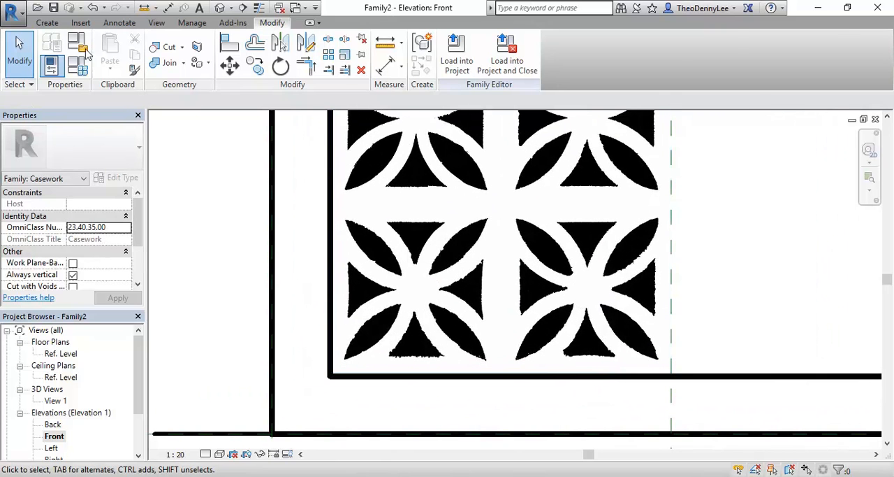
- Start a solid extrusion sketch in the Front elevation, over the pattern image inside the casework frame
{"action": "left_click", "coordinate": [46, 22]}
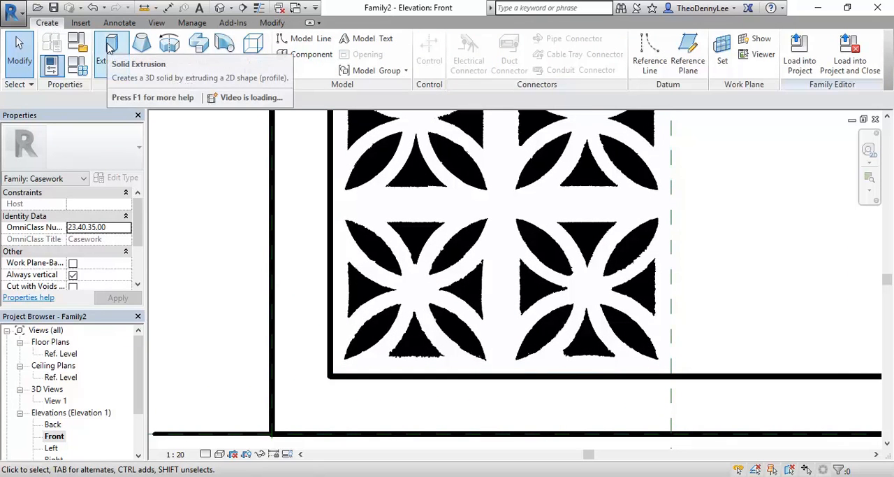
{"action": "scroll", "coordinate": [351, 204], "scroll_direction": "down", "scroll_amount": 3}
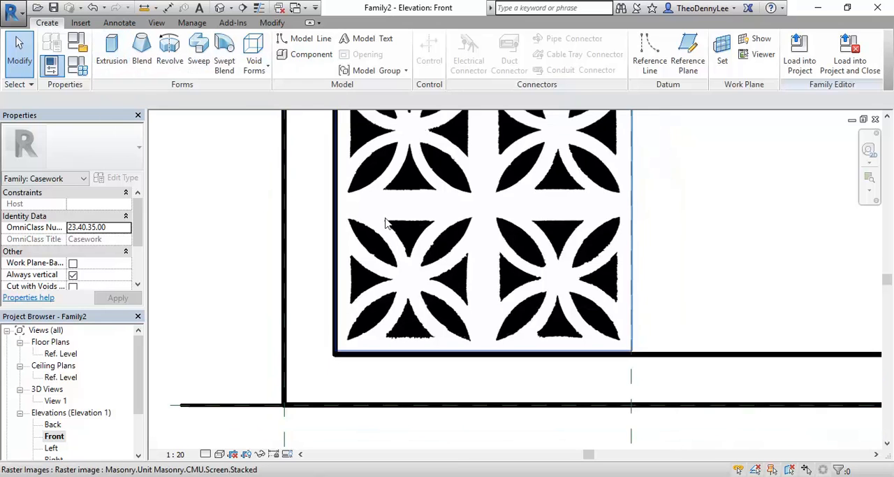
{"action": "left_click", "coordinate": [365, 309]}
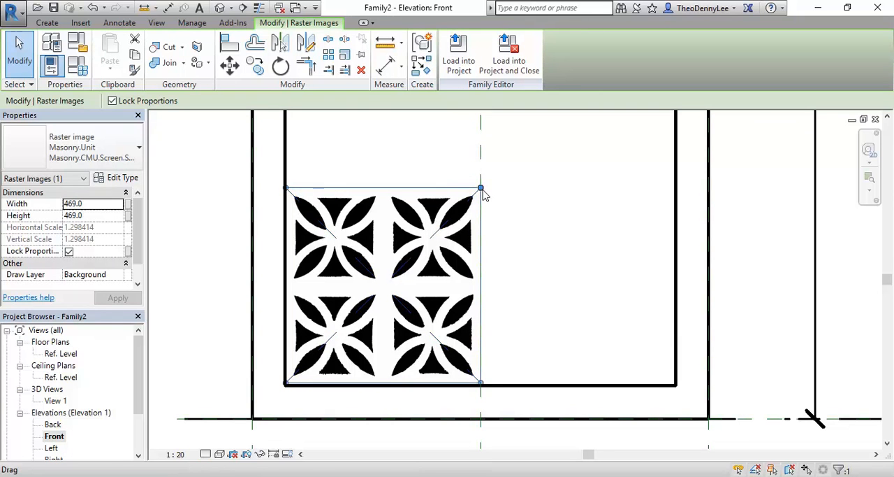
{"action": "left_click", "coordinate": [346, 148]}
{"action": "left_click", "coordinate": [46, 23]}
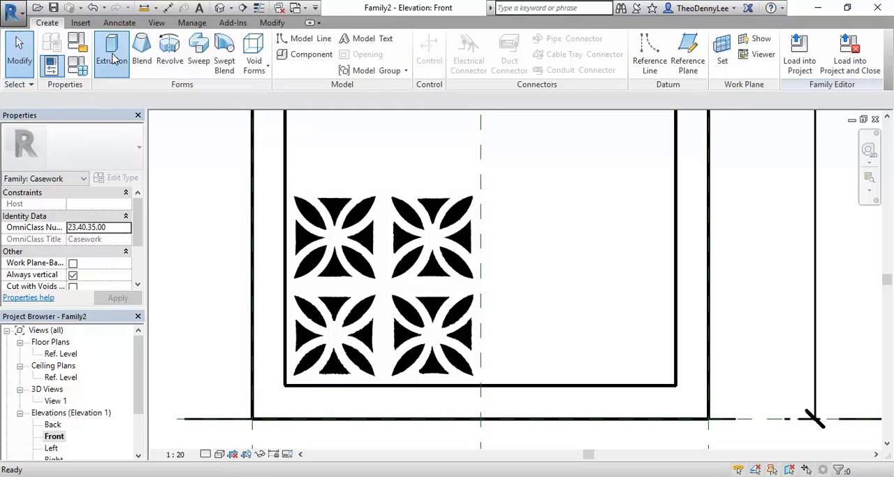
{"action": "left_click", "coordinate": [114, 59]}
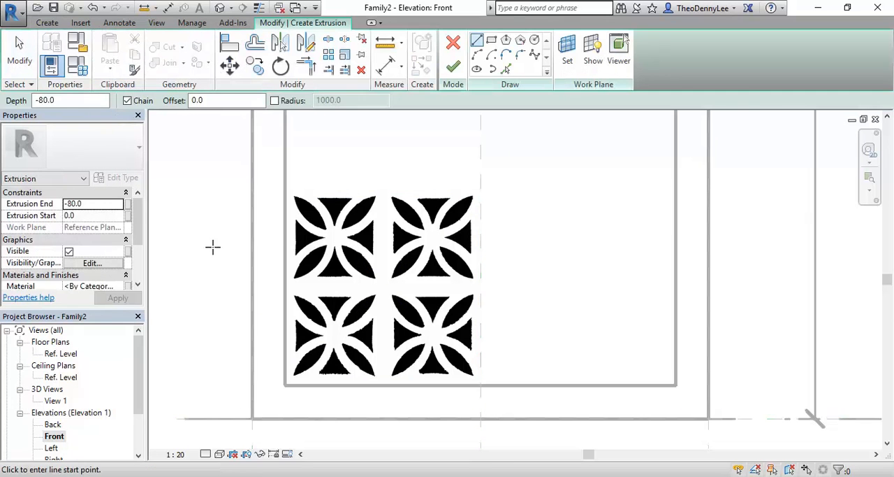
{"action": "middle_click_drag", "start_coordinate": [298, 289], "coordinate": [368, 262]}
{"action": "scroll", "coordinate": [447, 297], "scroll_direction": "up", "scroll_amount": 2}
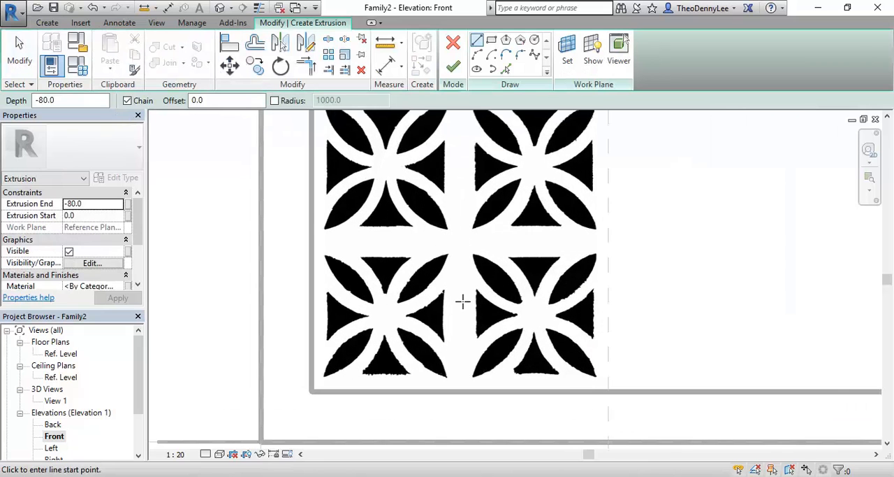
{"action": "scroll", "coordinate": [455, 306], "scroll_direction": "down", "scroll_amount": 1}
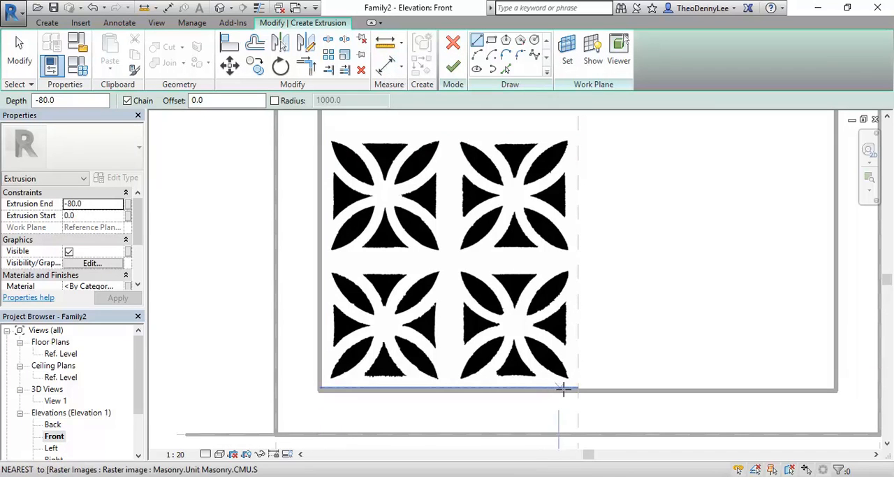
- Measure half the width of the frame's inner opening, from the lower-left inner corner to the centre line
{"action": "left_click", "coordinate": [385, 43]}
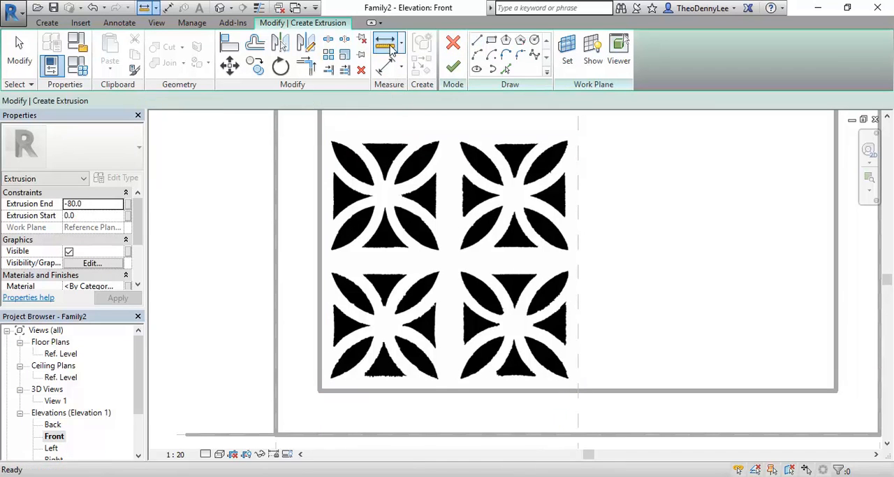
{"action": "left_click", "coordinate": [319, 391]}
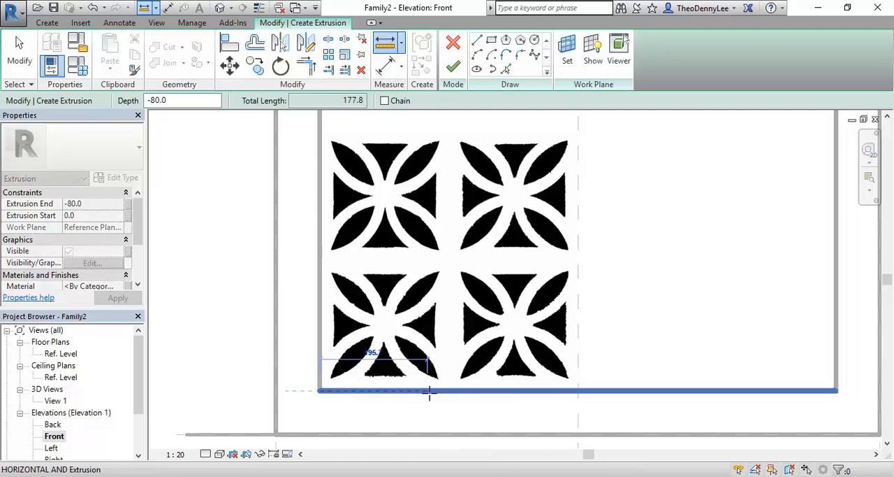
{"action": "left_click", "coordinate": [572, 390]}
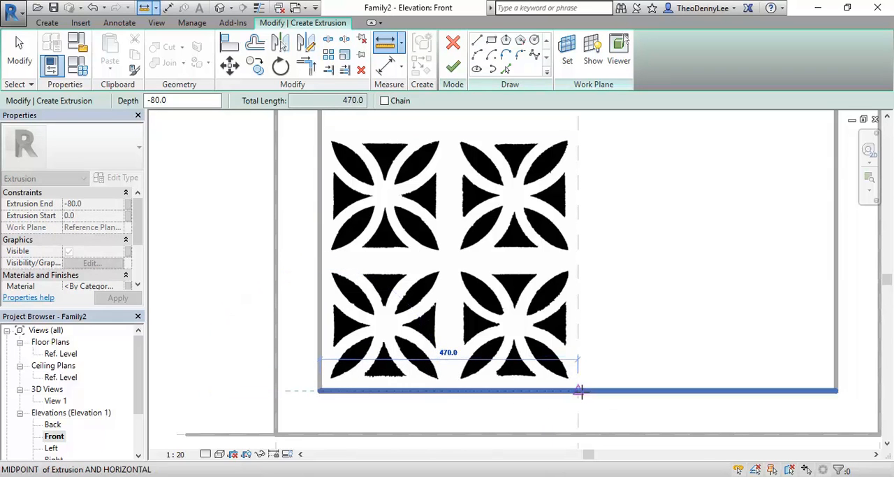
{"action": "left_click", "coordinate": [580, 392]}
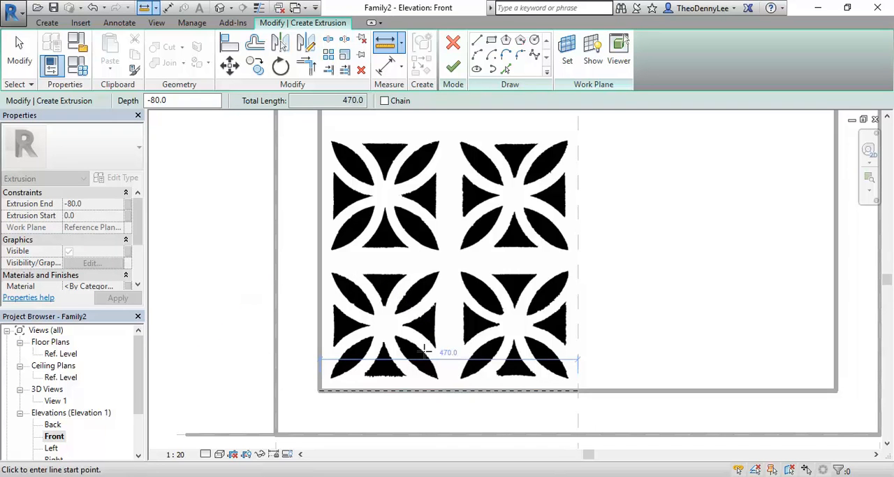
{"action": "right_click", "coordinate": [400, 255]}
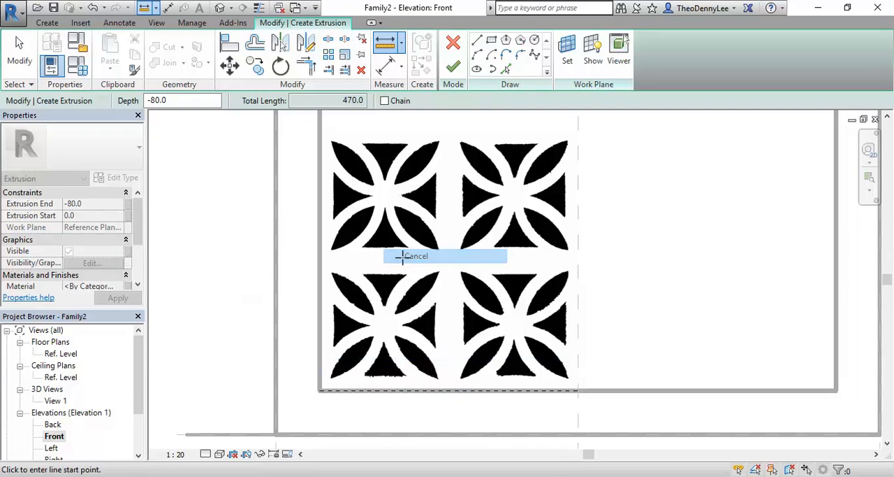
{"action": "left_click", "coordinate": [417, 270]}
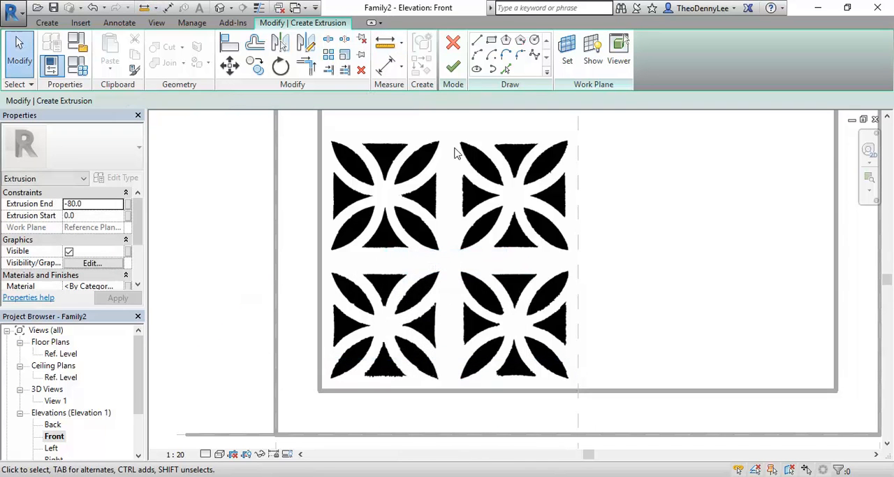
{"action": "left_click", "coordinate": [385, 43]}
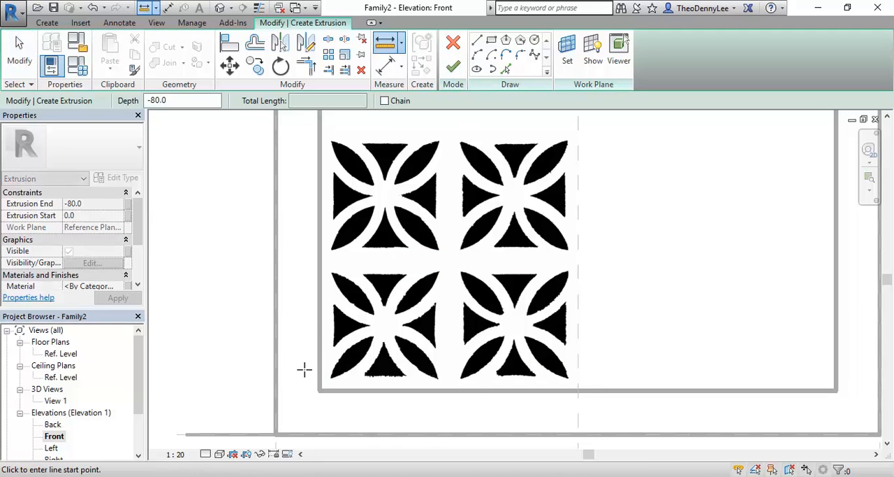
{"action": "left_click", "coordinate": [318, 391]}
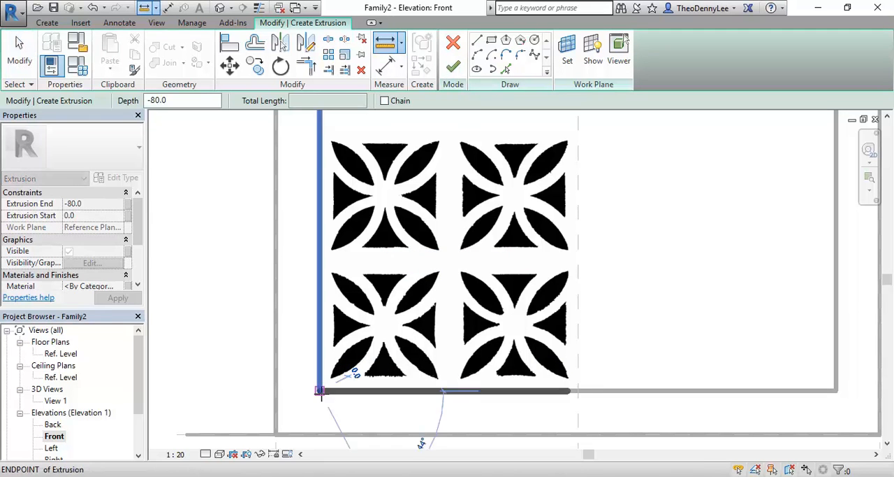
{"action": "left_click", "coordinate": [577, 391]}
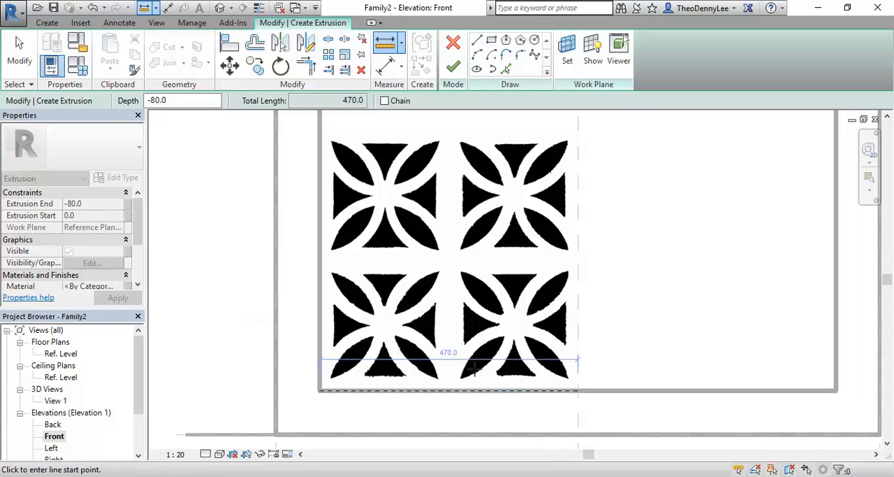
{"action": "right_click", "coordinate": [457, 283]}
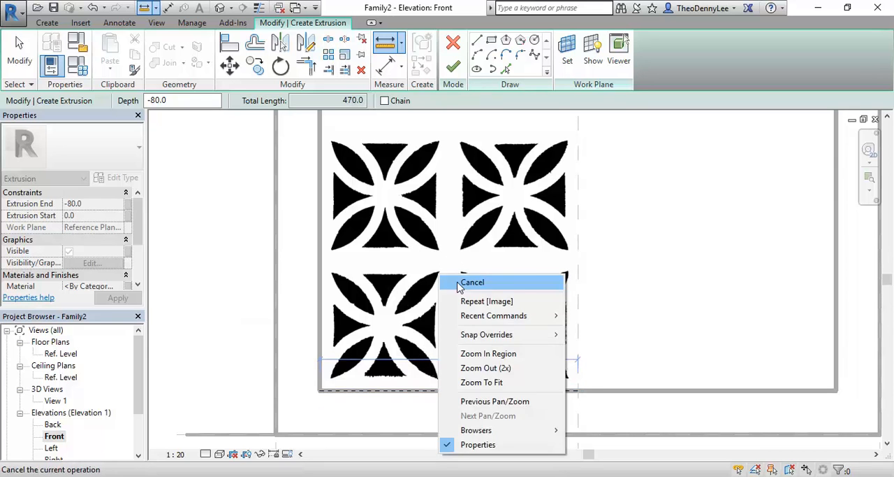
{"action": "left_click", "coordinate": [492, 290]}
- Sketch a rectangle about 240 by 245 mm around the lower-left pattern tile, starting at the frame's lower-left inner corner
{"action": "scroll", "coordinate": [390, 323], "scroll_direction": "up", "scroll_amount": 3}
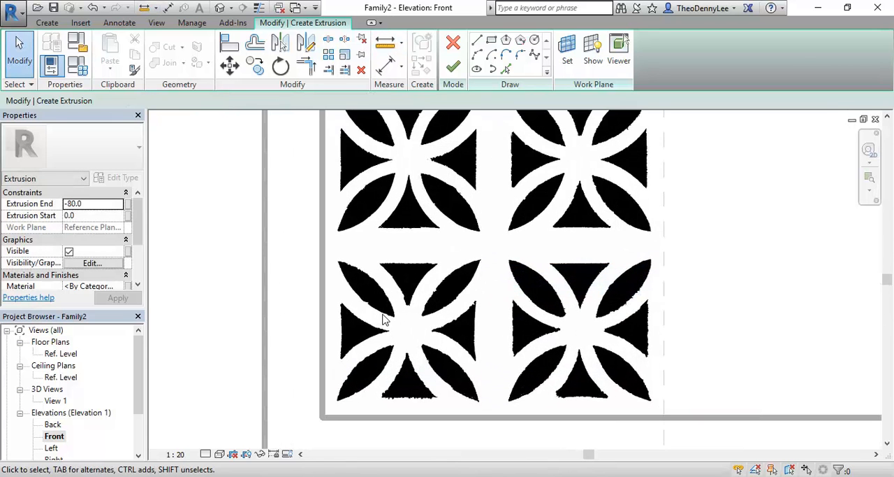
{"action": "scroll", "coordinate": [391, 317], "scroll_direction": "down", "scroll_amount": 1}
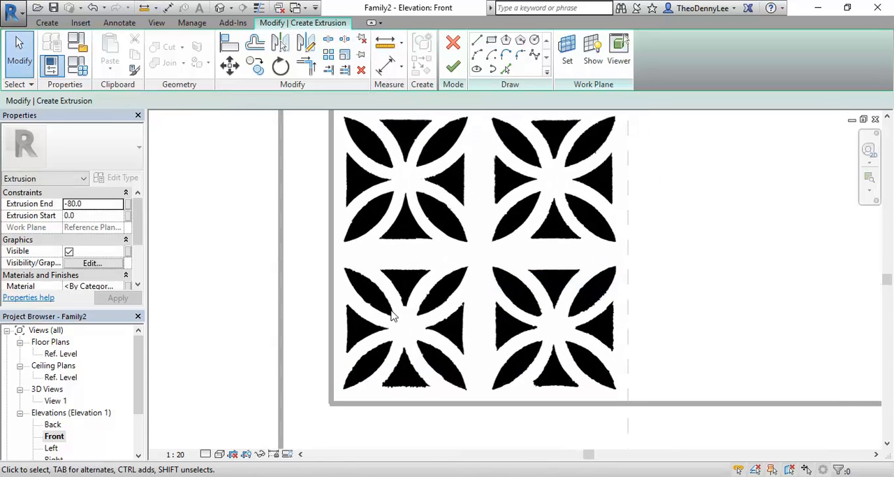
{"action": "mouse_move", "coordinate": [393, 316]}
{"action": "middle_mouse_down"}
{"action": "mouse_move", "coordinate": [373, 305]}
{"action": "mouse_move", "coordinate": [391, 311]}
{"action": "middle_mouse_up"}
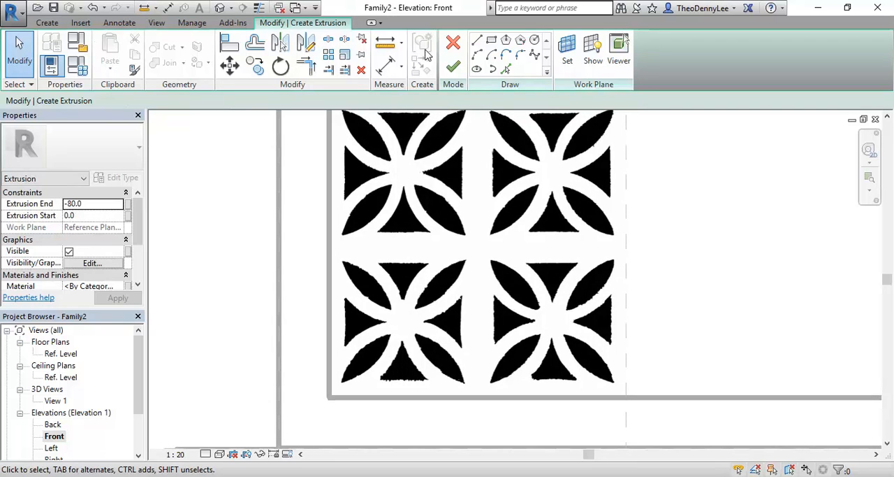
{"action": "left_click", "coordinate": [492, 40]}
{"action": "left_click", "coordinate": [326, 399]}
{"action": "left_click", "coordinate": [326, 399]}
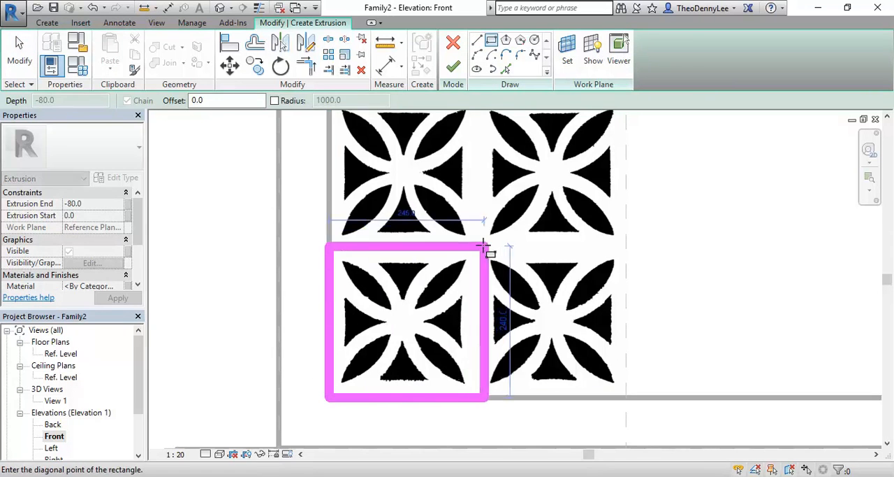
{"action": "left_click", "coordinate": [482, 242]}
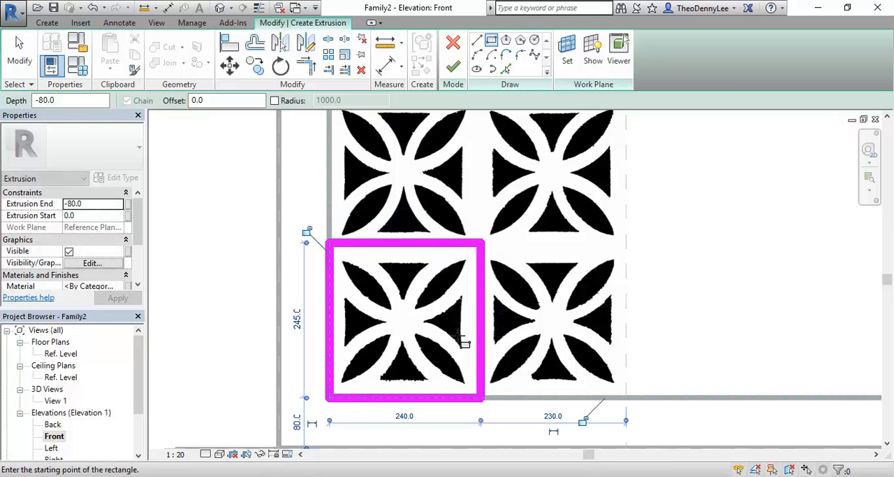
{"action": "right_click", "coordinate": [426, 164]}
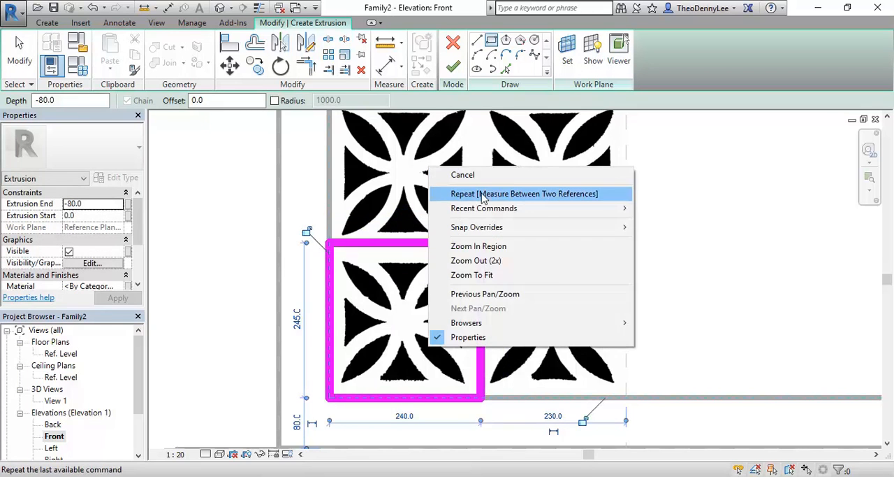
{"action": "left_click", "coordinate": [475, 189]}
{"action": "right_click", "coordinate": [473, 173]}
{"action": "left_click", "coordinate": [493, 183]}
{"action": "right_click", "coordinate": [493, 182]}
{"action": "left_click", "coordinate": [502, 192]}
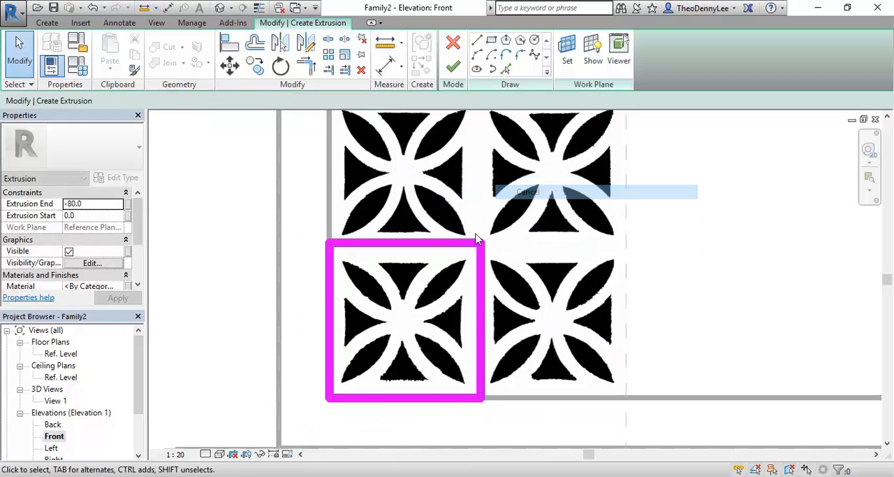
- Set the height of the sketched rectangle around the lower-left tile to 235 mm
{"action": "scroll", "coordinate": [463, 282], "scroll_direction": "up", "scroll_amount": 2}
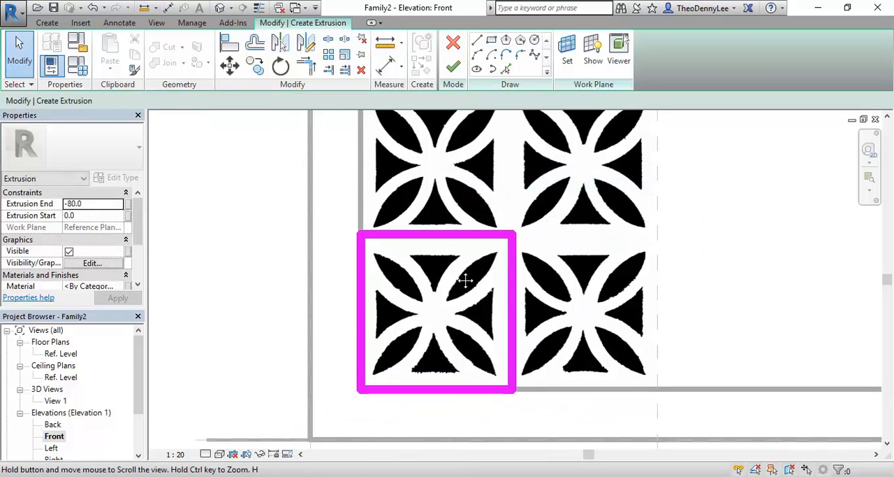
{"action": "left_click", "coordinate": [443, 229]}
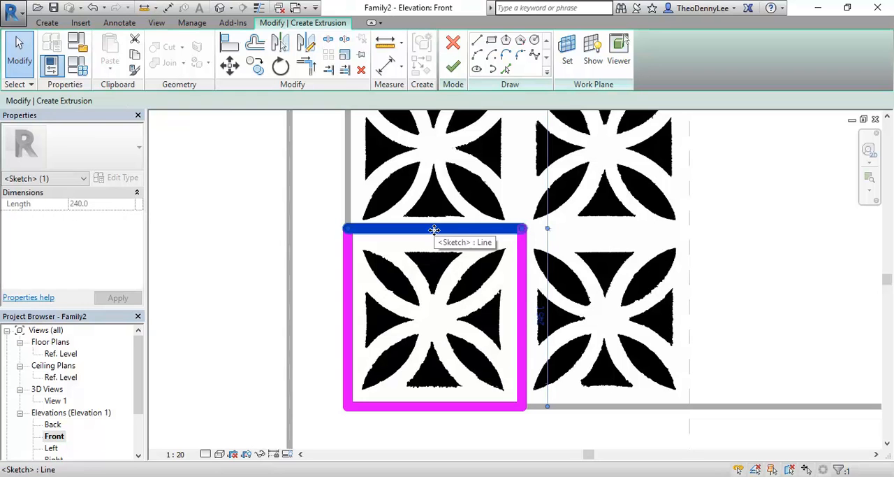
{"action": "left_click", "coordinate": [541, 318]}
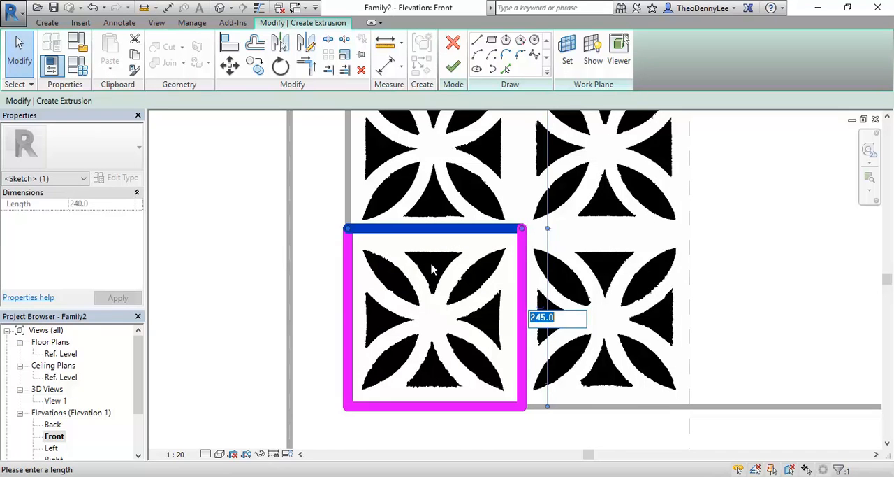
{"action": "type", "text": "235"}
{"action": "key", "text": "Return"}
- Set the rectangle's width to 235 mm by repositioning its right edge, and deselect it
{"action": "left_click", "coordinate": [522, 304]}
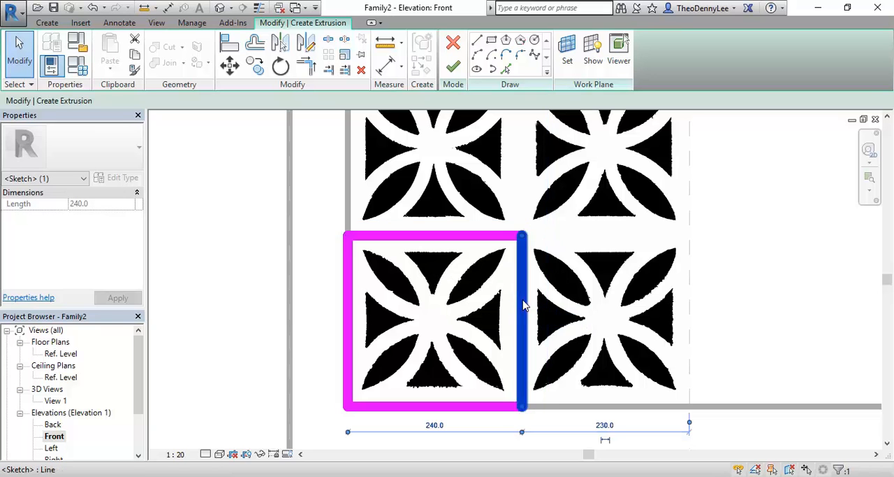
{"action": "scroll", "coordinate": [444, 370], "scroll_direction": "down", "scroll_amount": 2}
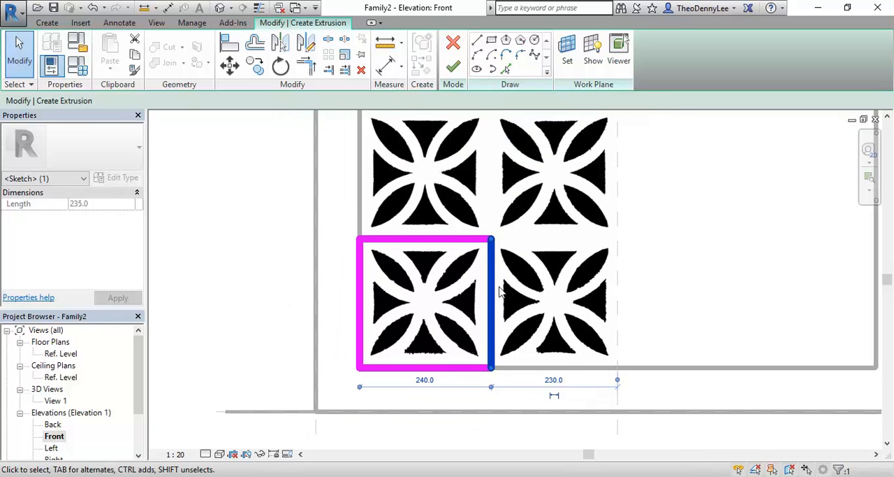
{"action": "left_click", "coordinate": [426, 379]}
{"action": "type", "text": "235"}
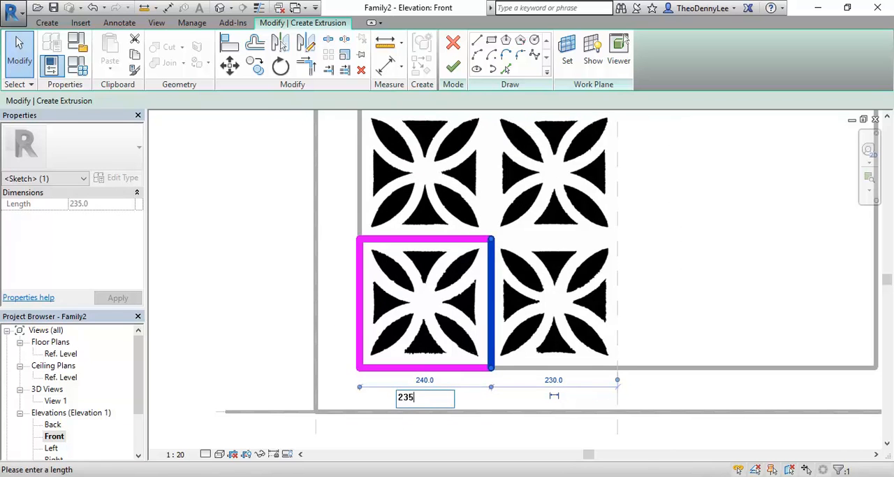
{"action": "key", "text": "Return"}
{"action": "key", "text": "Escape"}
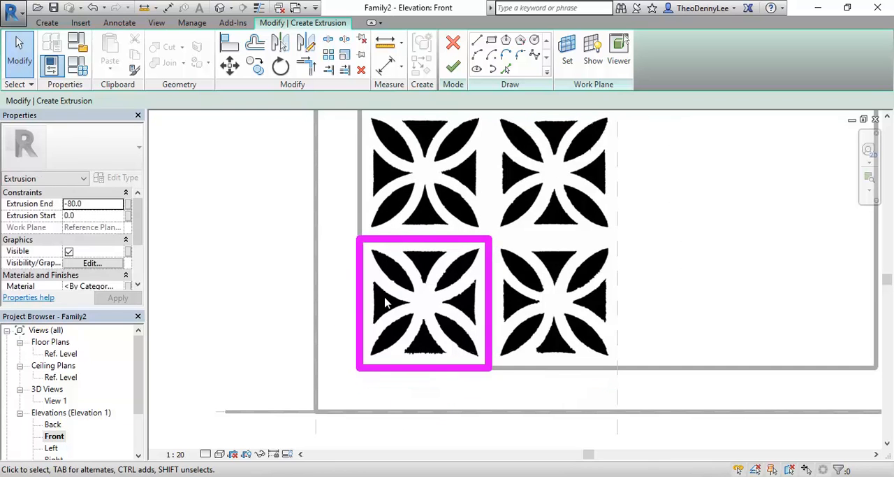
- Check the height and width dimensions of the sketched outline around the lower-left tile
{"action": "scroll", "coordinate": [385, 302], "scroll_direction": "up", "scroll_amount": 1}
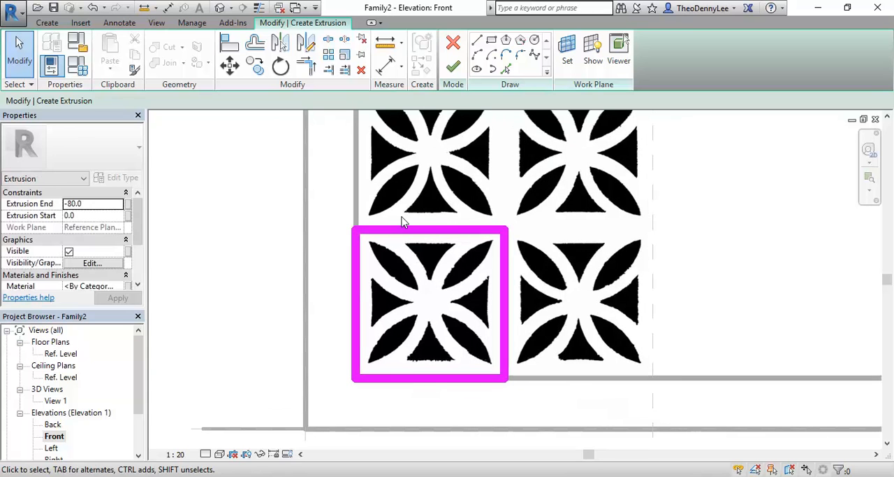
{"action": "left_click", "coordinate": [409, 231]}
{"action": "left_click", "coordinate": [519, 318]}
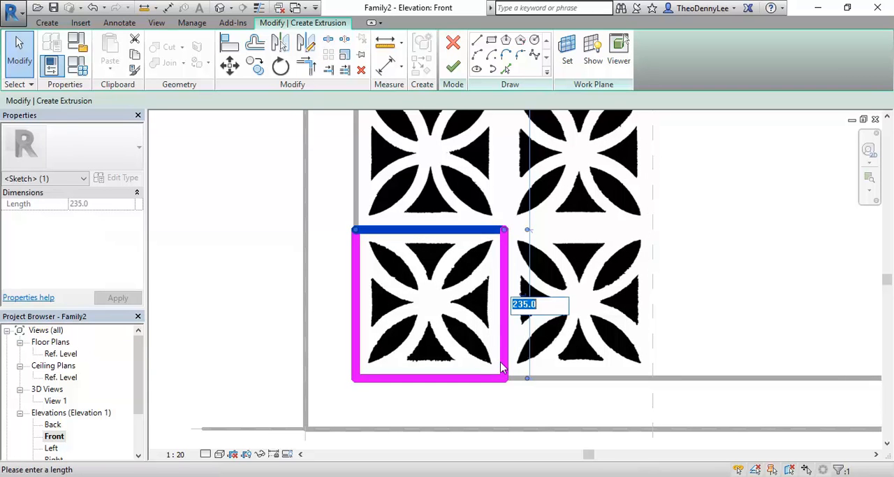
{"action": "key", "text": "Return"}
{"action": "left_click", "coordinate": [503, 323]}
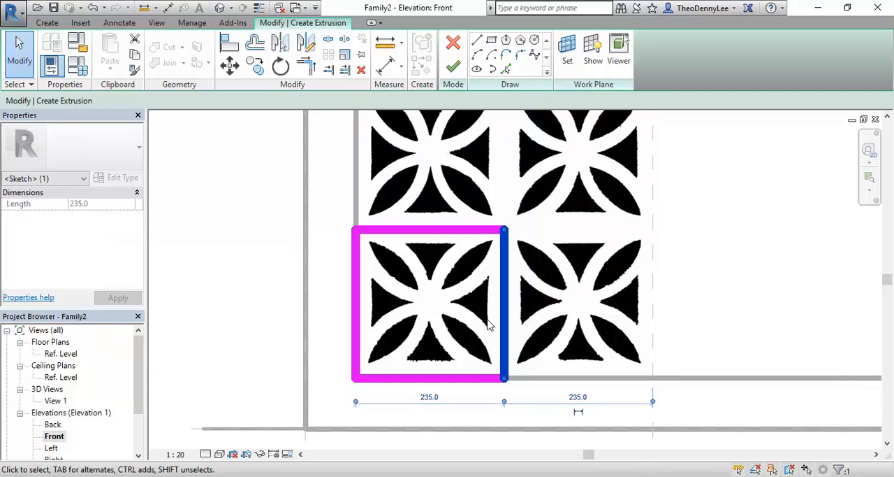
{"action": "left_click", "coordinate": [433, 311]}
{"action": "scroll", "coordinate": [400, 311], "scroll_direction": "up", "scroll_amount": 1}
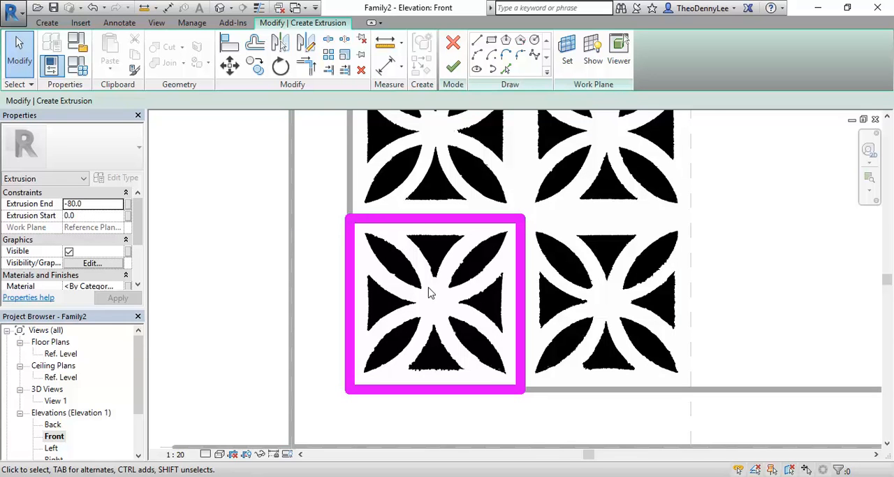
{"action": "scroll", "coordinate": [395, 310], "scroll_direction": "up", "scroll_amount": 2}
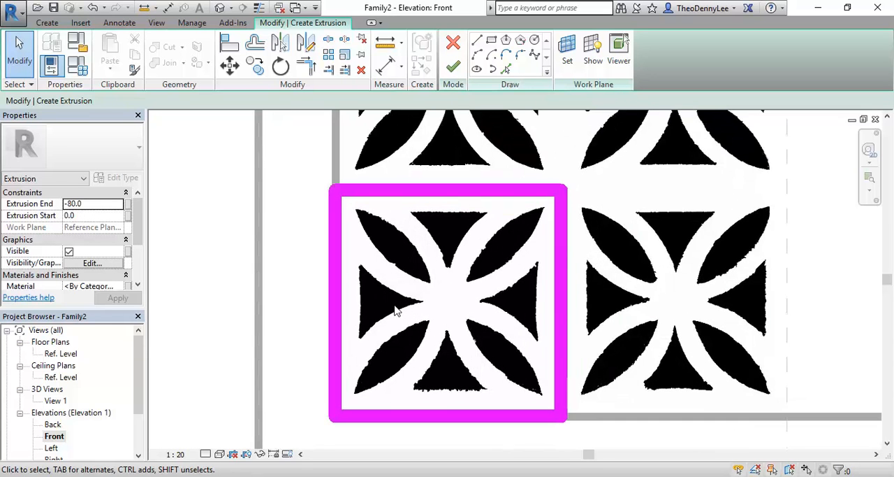
{"action": "left_click", "coordinate": [47, 23]}
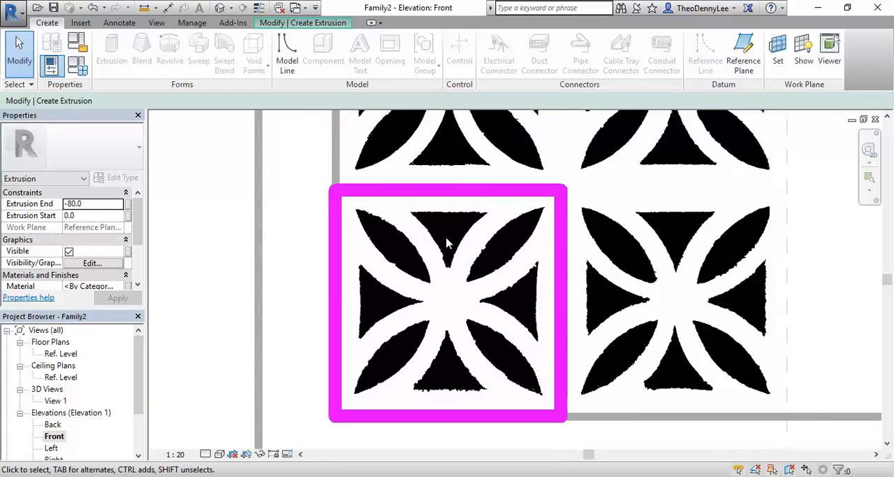
{"action": "left_click", "coordinate": [329, 24]}
{"action": "scroll", "coordinate": [413, 288], "scroll_direction": "up", "scroll_amount": 1}
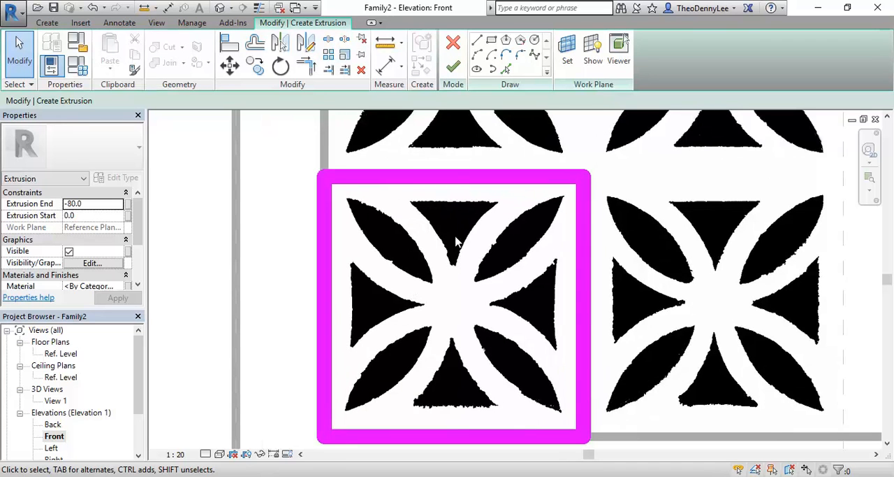
- Draw a vertical reference plane through the midpoint of the lower-left tile outline's top edge, extending past its bottom edge
{"action": "left_click", "coordinate": [35, 24]}
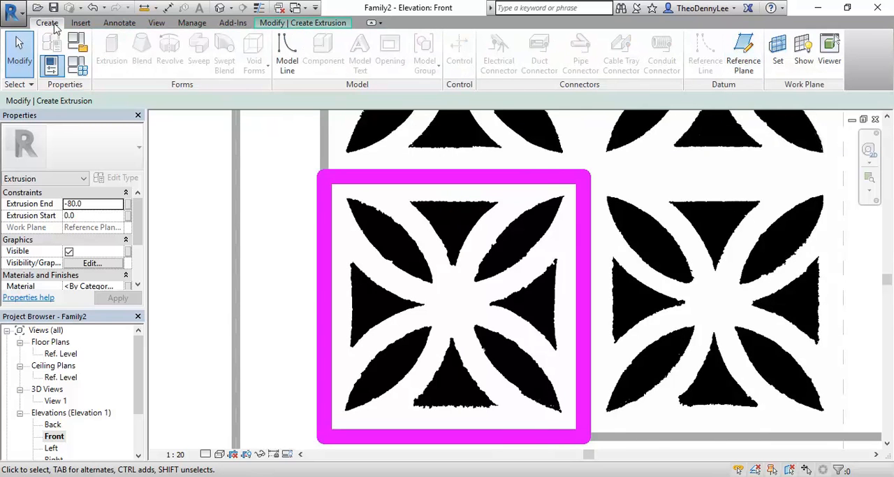
{"action": "left_click", "coordinate": [743, 54]}
{"action": "scroll", "coordinate": [422, 231], "scroll_direction": "down", "scroll_amount": 2}
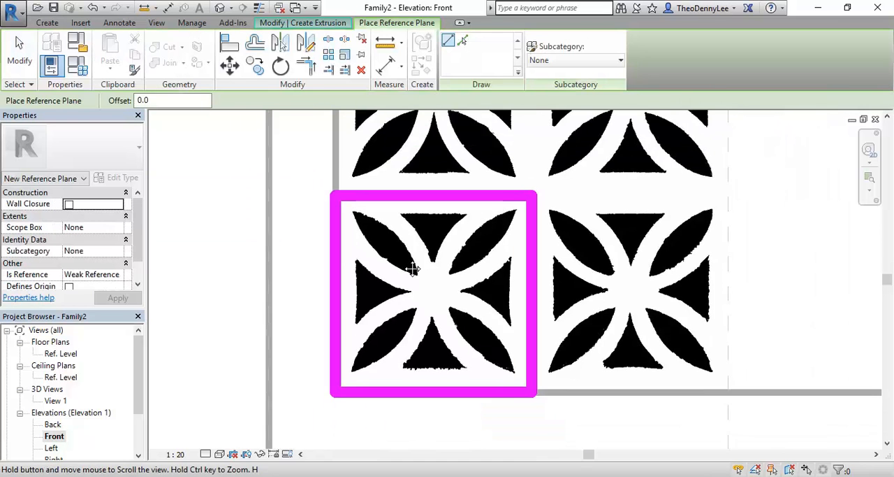
{"action": "left_click", "coordinate": [440, 192]}
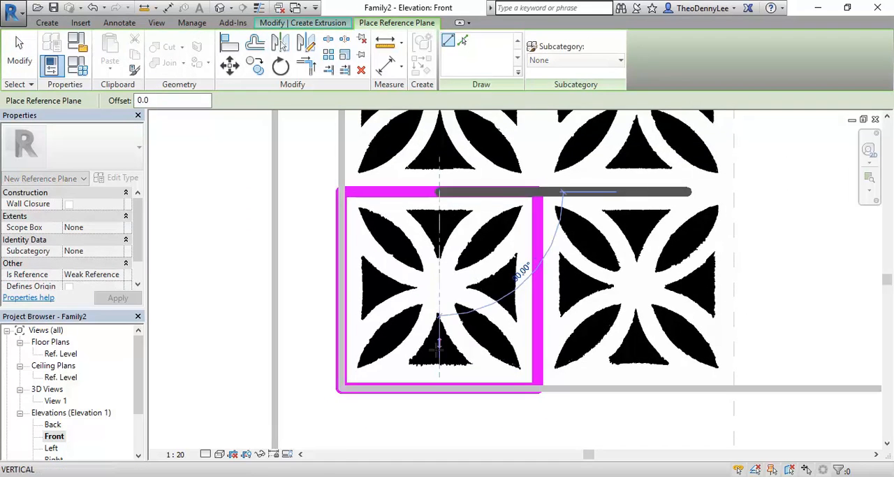
{"action": "left_click", "coordinate": [438, 416]}
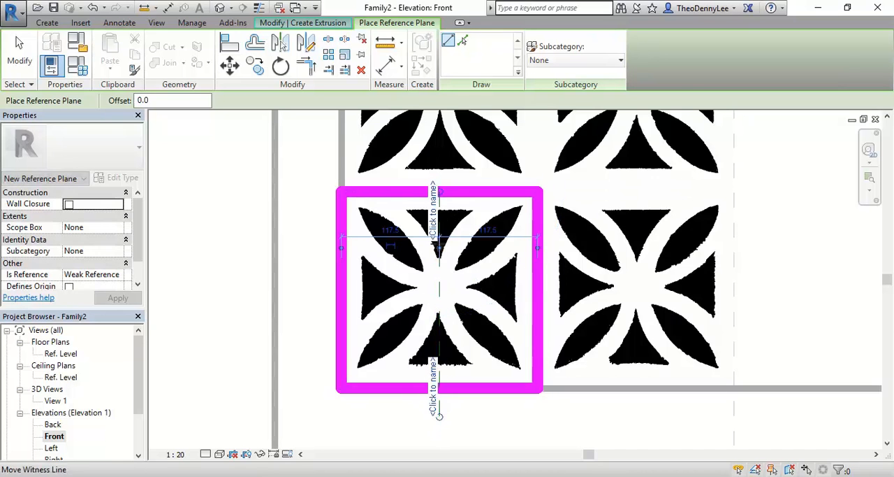
- Draw a horizontal reference plane across the middle of the lower-left tile outline and finish placing reference planes
{"action": "left_click", "coordinate": [341, 288]}
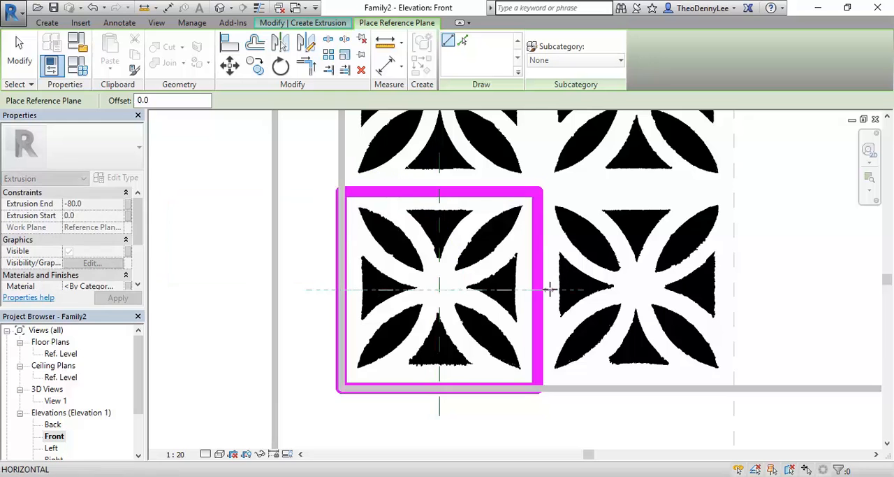
{"action": "left_click_drag", "start_coordinate": [341, 289], "coordinate": [292, 289]}
{"action": "right_click", "coordinate": [489, 238]}
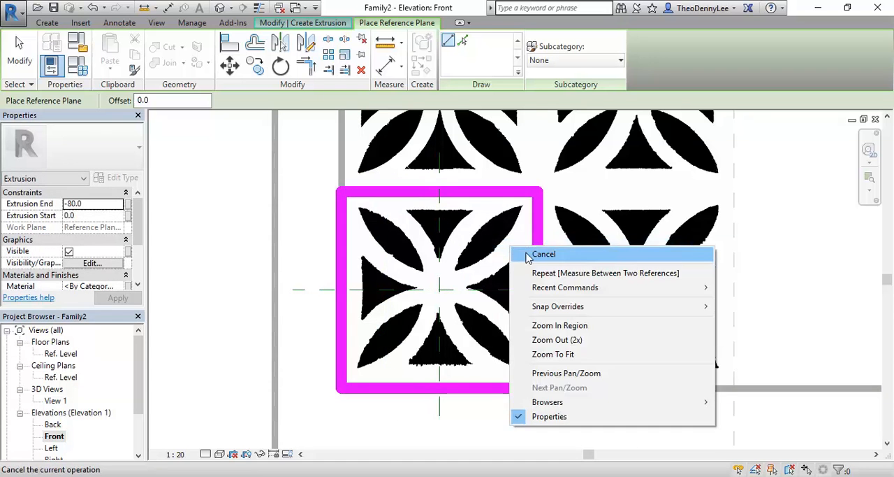
{"action": "left_click", "coordinate": [523, 246]}
{"action": "scroll", "coordinate": [455, 293], "scroll_direction": "up", "scroll_amount": 1}
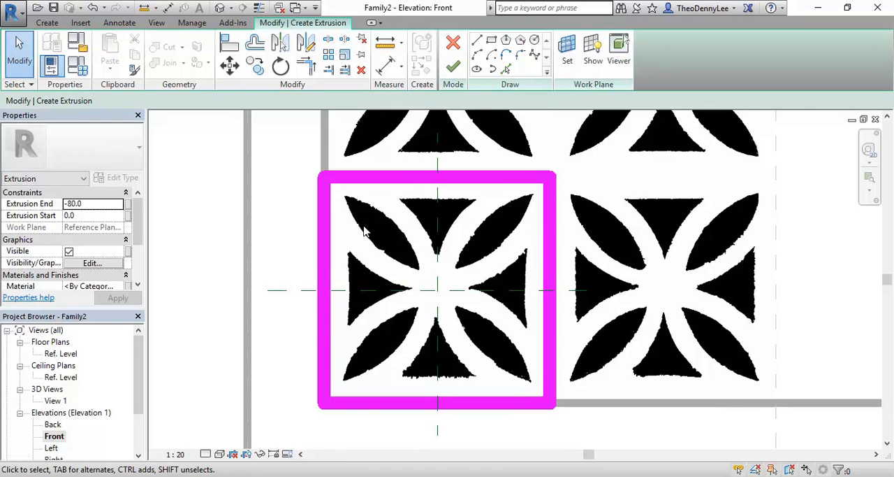
{"action": "scroll", "coordinate": [364, 234], "scroll_direction": "up", "scroll_amount": 3}
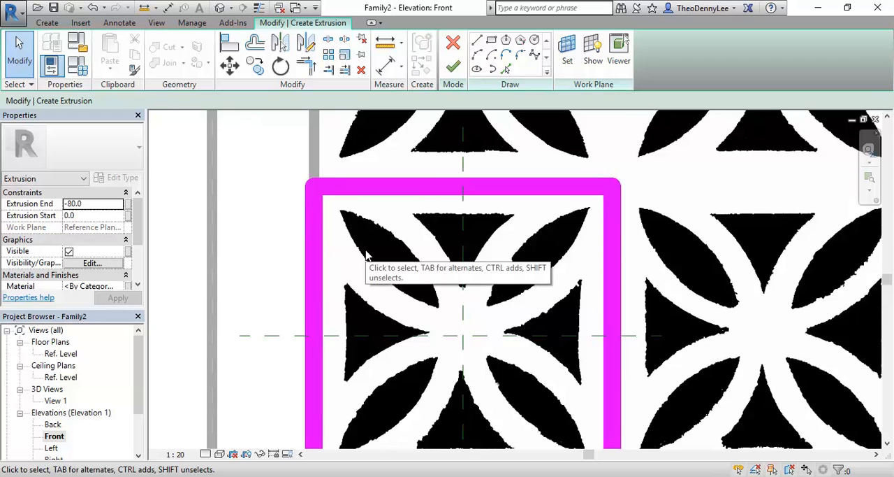
{"action": "scroll", "coordinate": [367, 255], "scroll_direction": "down", "scroll_amount": 3}
{"action": "middle_click_drag", "start_coordinate": [370, 258], "coordinate": [361, 239]}
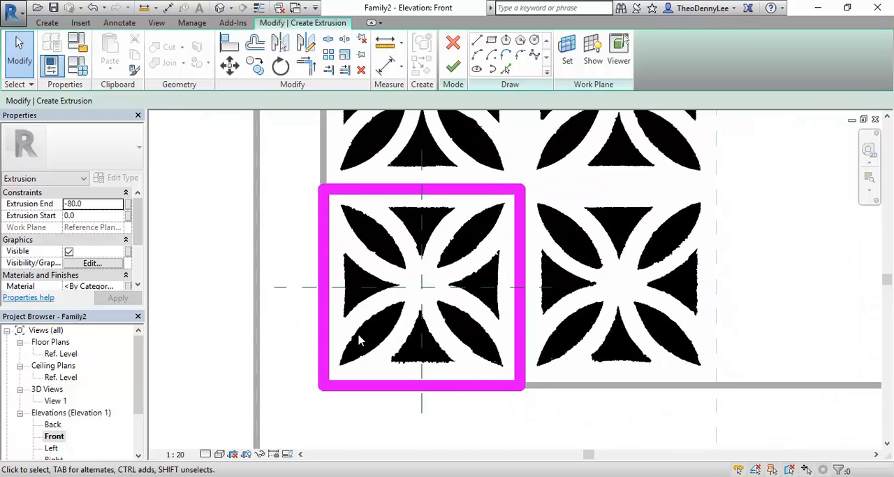
{"action": "scroll", "coordinate": [360, 341], "scroll_direction": "up", "scroll_amount": 1}
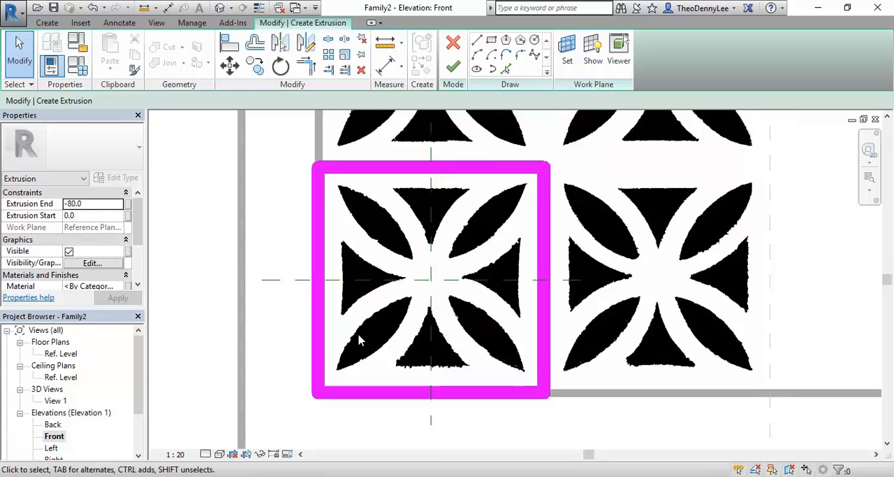
{"action": "scroll", "coordinate": [360, 340], "scroll_direction": "up", "scroll_amount": 1}
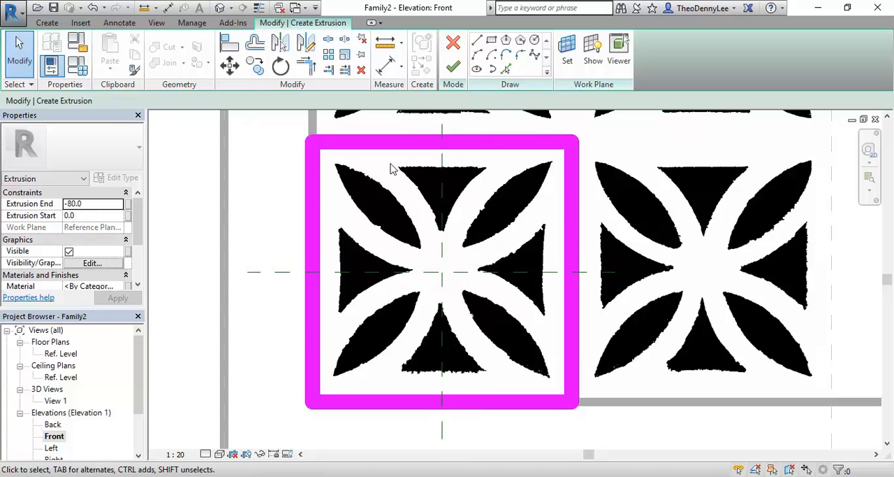
- Sketch a line about 38 mm long along the tile's upper triangle, from its left corner to the vertical reference plane
{"action": "left_click", "coordinate": [477, 43]}
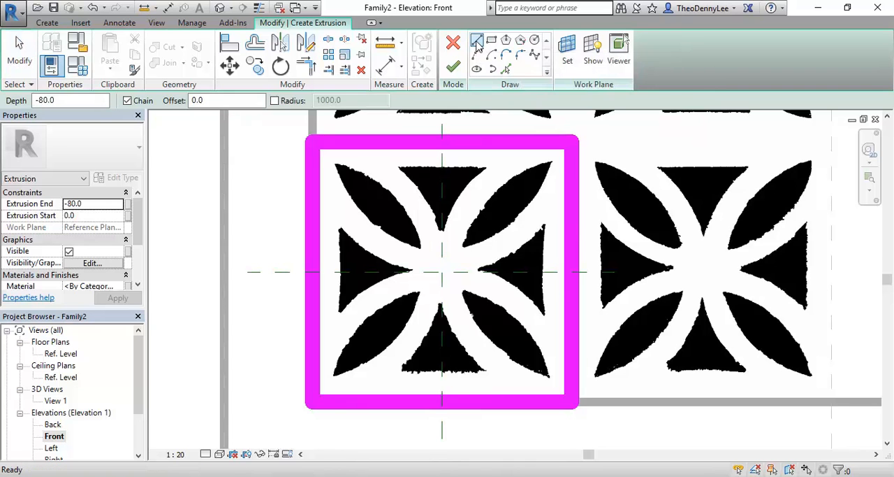
{"action": "left_click", "coordinate": [400, 167]}
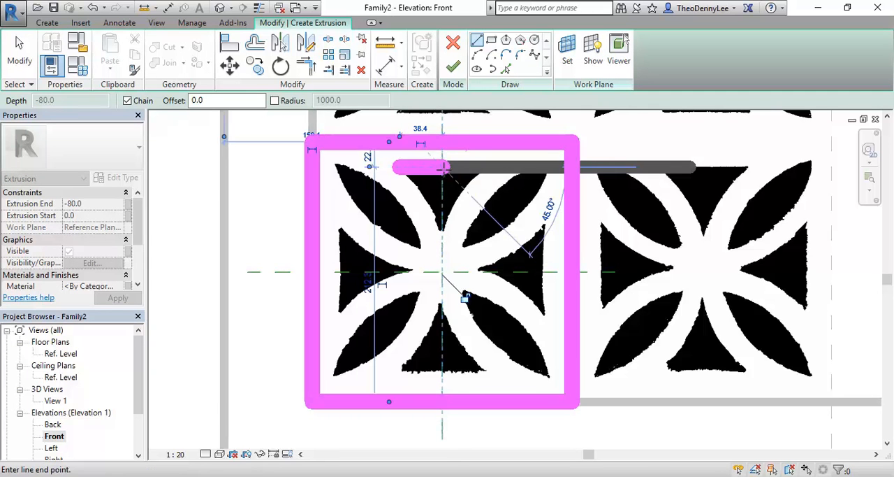
{"action": "right_click", "coordinate": [487, 164]}
{"action": "left_click", "coordinate": [523, 170]}
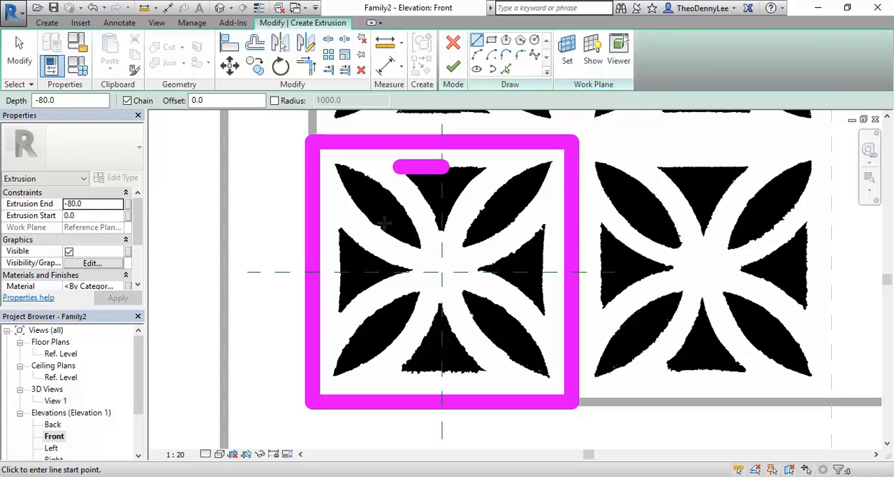
- Trace the upper triangle's left side with an arc of about 89 mm radius, from the line's left end to the vertical reference plane
{"action": "left_click", "coordinate": [477, 55]}
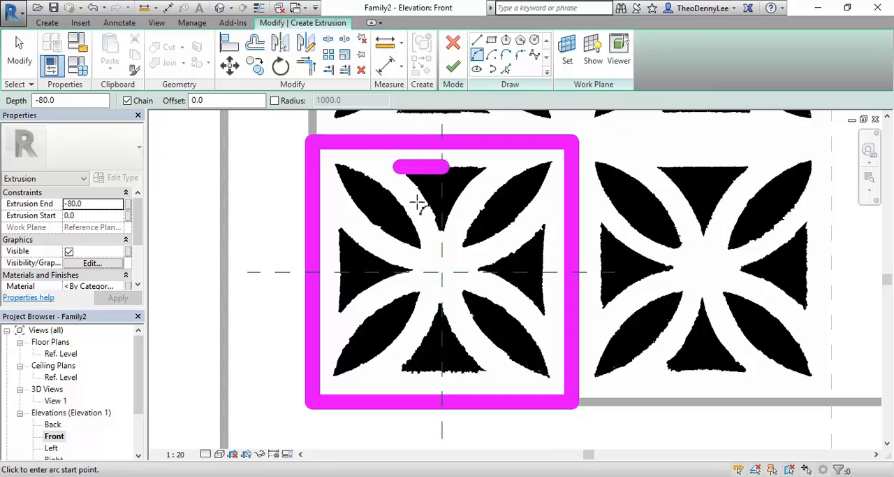
{"action": "left_click", "coordinate": [398, 170]}
{"action": "scroll", "coordinate": [412, 190], "scroll_direction": "up", "scroll_amount": 2}
{"action": "scroll", "coordinate": [451, 237], "scroll_direction": "up", "scroll_amount": 2}
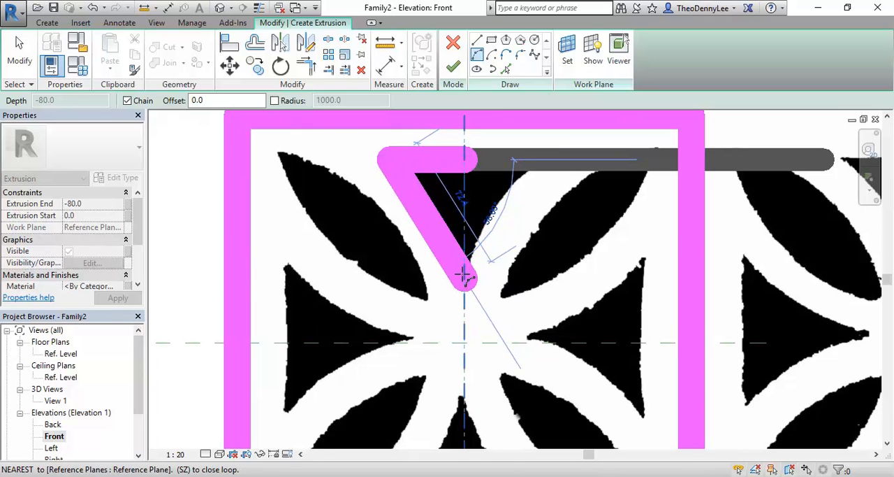
{"action": "left_click", "coordinate": [465, 275]}
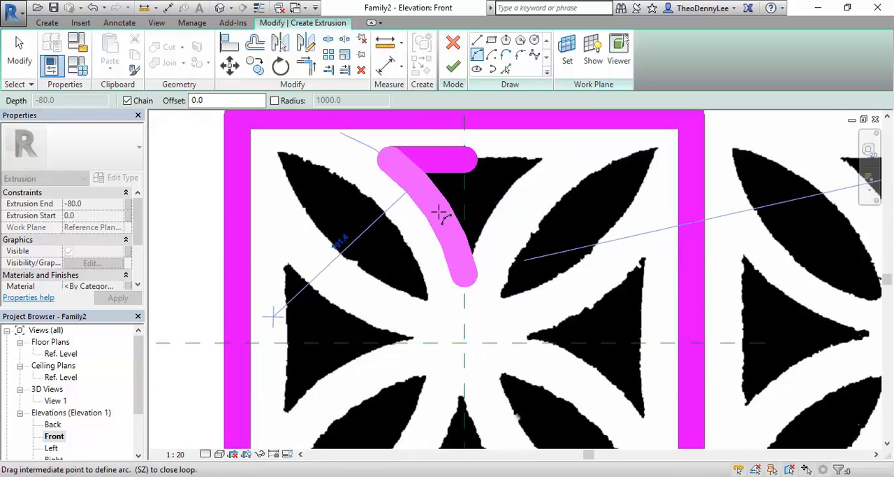
{"action": "left_click", "coordinate": [440, 213]}
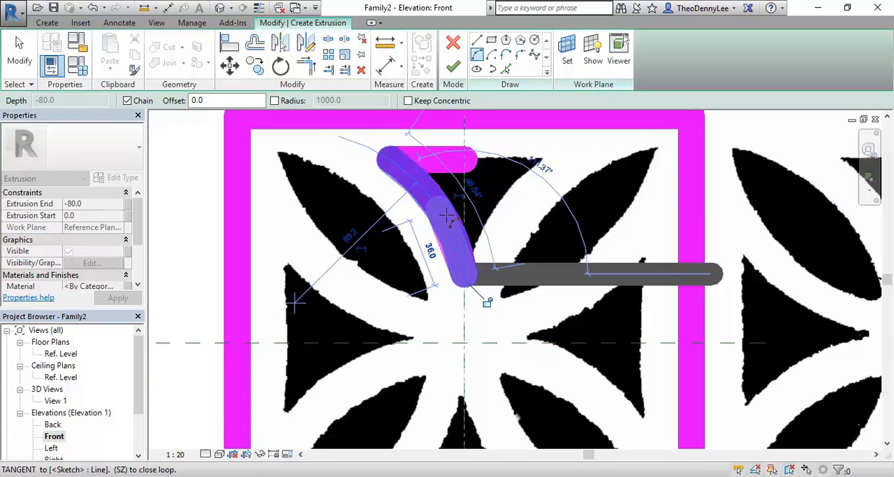
{"action": "right_click", "coordinate": [499, 172]}
{"action": "left_click", "coordinate": [514, 183]}
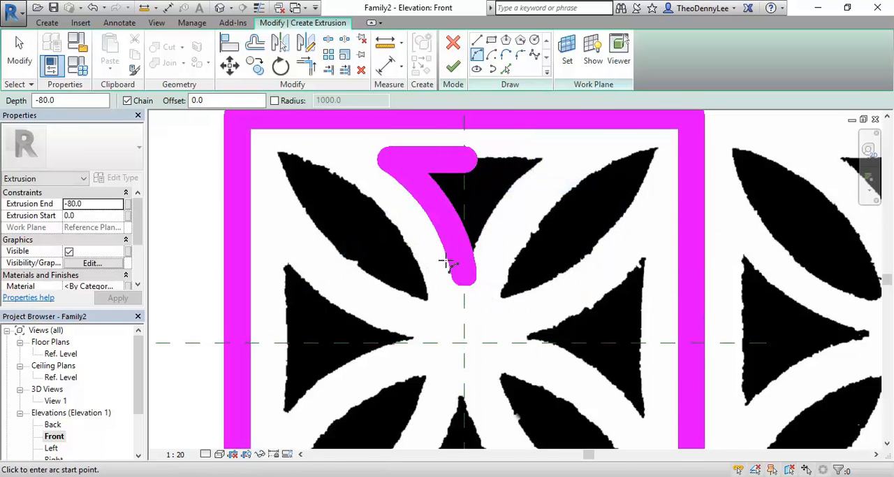
- Draw a 45-degree reference plane from the tile's centre to the upper-left corner of its outline
{"action": "scroll", "coordinate": [447, 262], "scroll_direction": "down", "scroll_amount": 2}
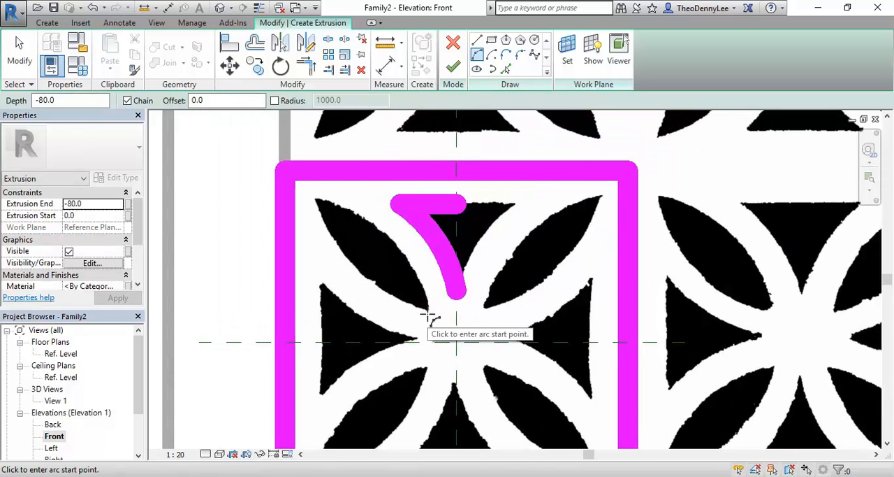
{"action": "scroll", "coordinate": [305, 204], "scroll_direction": "down", "scroll_amount": 1}
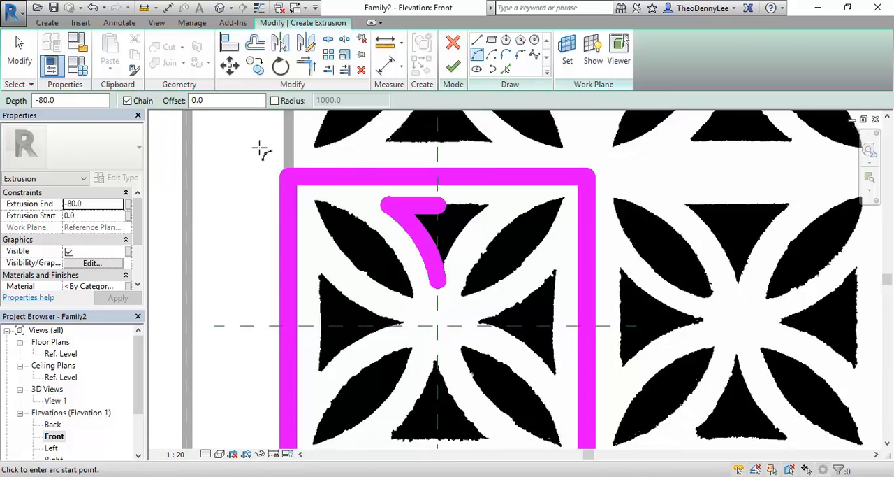
{"action": "left_click", "coordinate": [47, 23]}
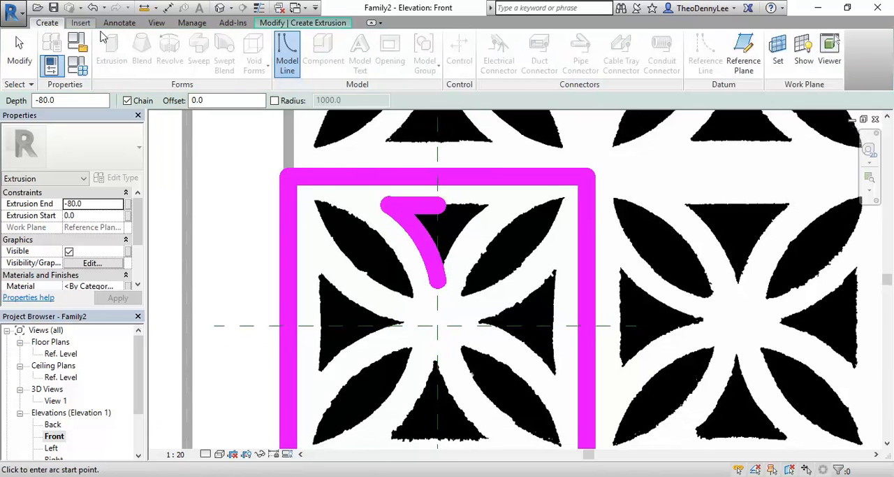
{"action": "left_click", "coordinate": [753, 60]}
{"action": "left_click", "coordinate": [433, 326]}
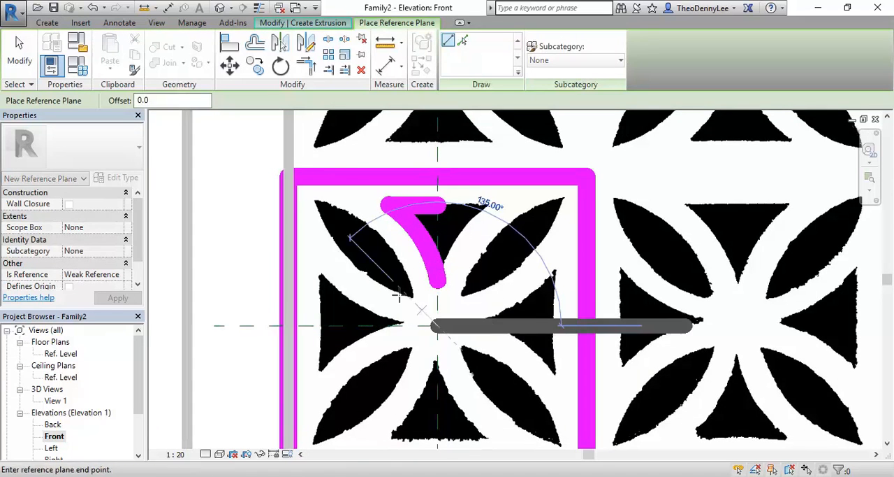
{"action": "left_click", "coordinate": [288, 176]}
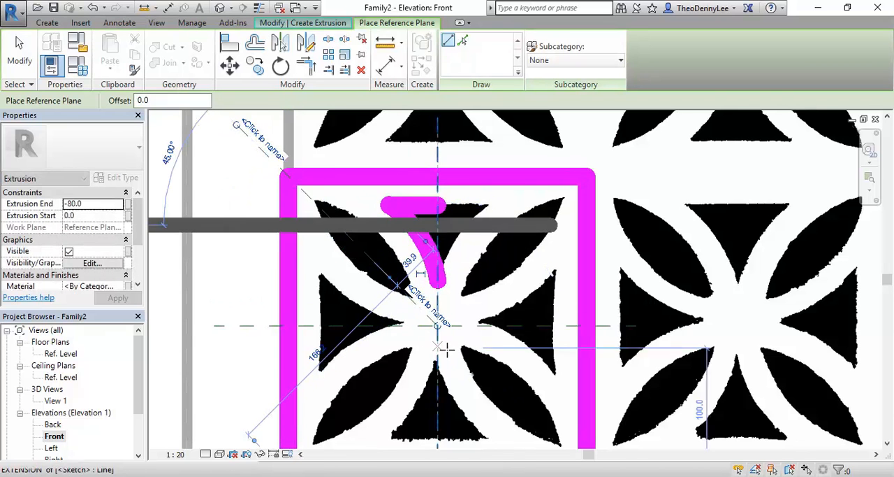
- Extend the diagonal reference plane past the outline's lower-right corner and finish placing reference planes
{"action": "scroll", "coordinate": [430, 330], "scroll_direction": "down", "scroll_amount": 2}
{"action": "middle_click_drag", "start_coordinate": [434, 323], "coordinate": [393, 274]}
{"action": "mouse_move", "coordinate": [393, 275]}
{"action": "left_mouse_down"}
{"action": "mouse_move", "coordinate": [523, 406]}
{"action": "mouse_move", "coordinate": [513, 402]}
{"action": "left_mouse_up"}
{"action": "middle_click_drag", "start_coordinate": [347, 239], "coordinate": [383, 276]}
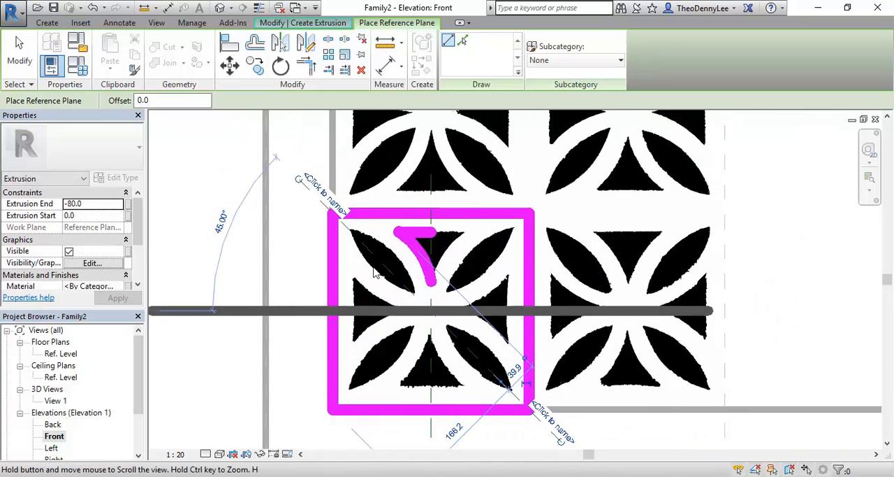
{"action": "right_click", "coordinate": [363, 167]}
{"action": "left_click", "coordinate": [387, 175]}
- Trace the upper-left leaf's outer edge with an arc of about 76 mm radius, with both ends on the diagonal reference plane
{"action": "scroll", "coordinate": [372, 274], "scroll_direction": "up", "scroll_amount": 1}
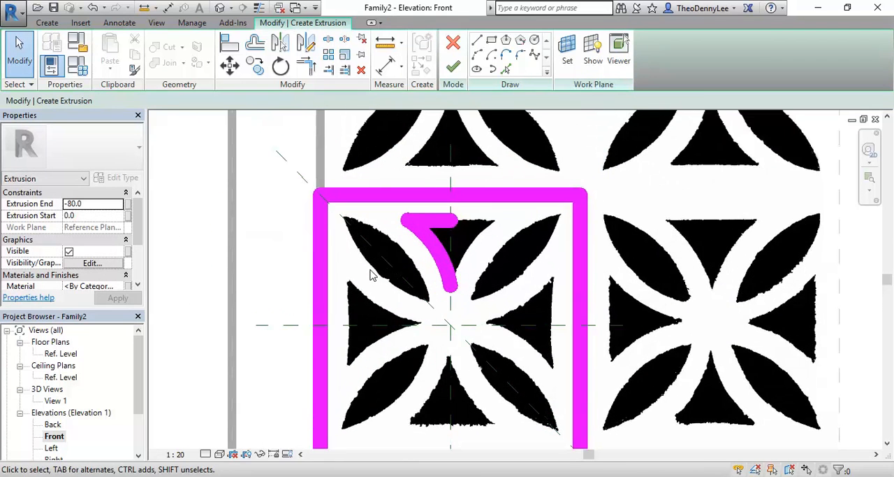
{"action": "scroll", "coordinate": [352, 271], "scroll_direction": "up", "scroll_amount": 3}
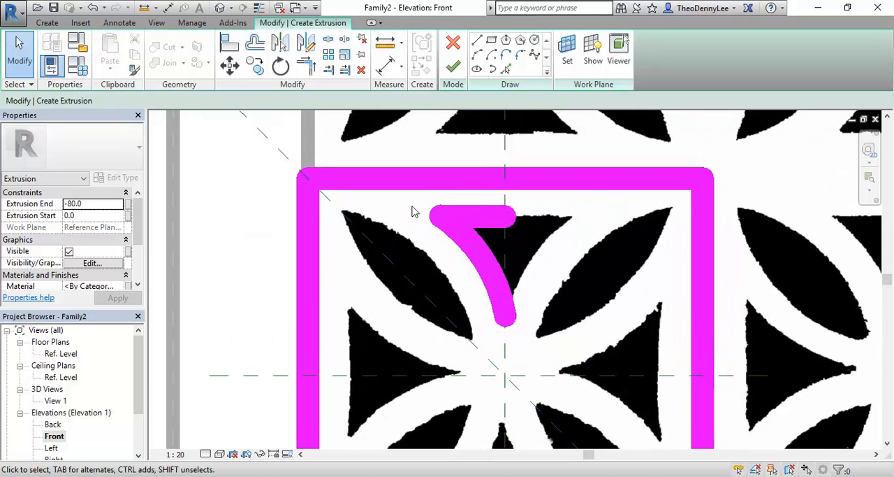
{"action": "left_click", "coordinate": [479, 56]}
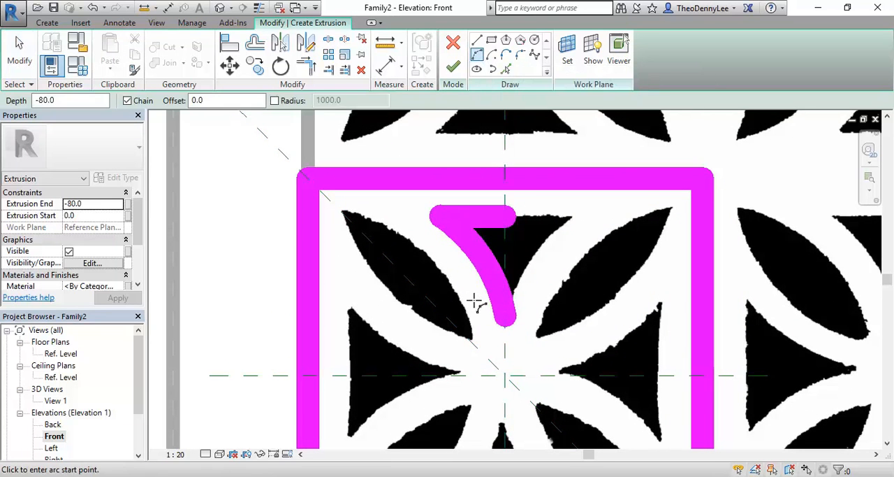
{"action": "left_click", "coordinate": [480, 343]}
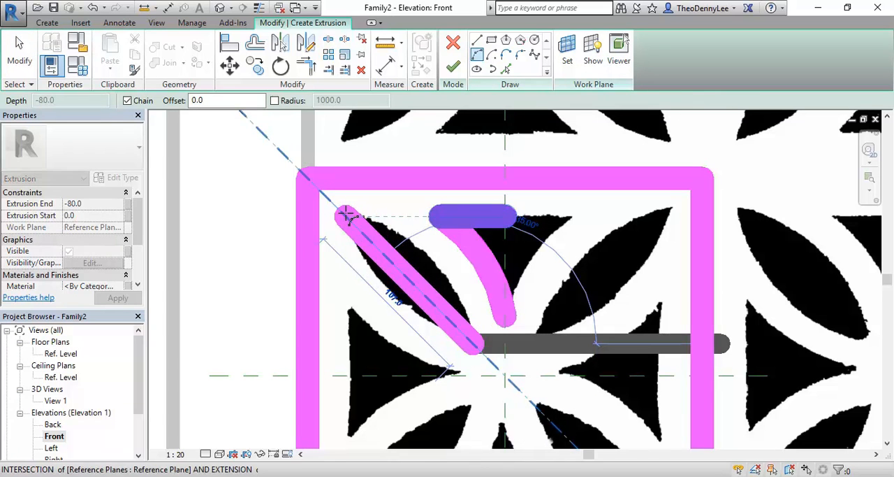
{"action": "left_click", "coordinate": [347, 215]}
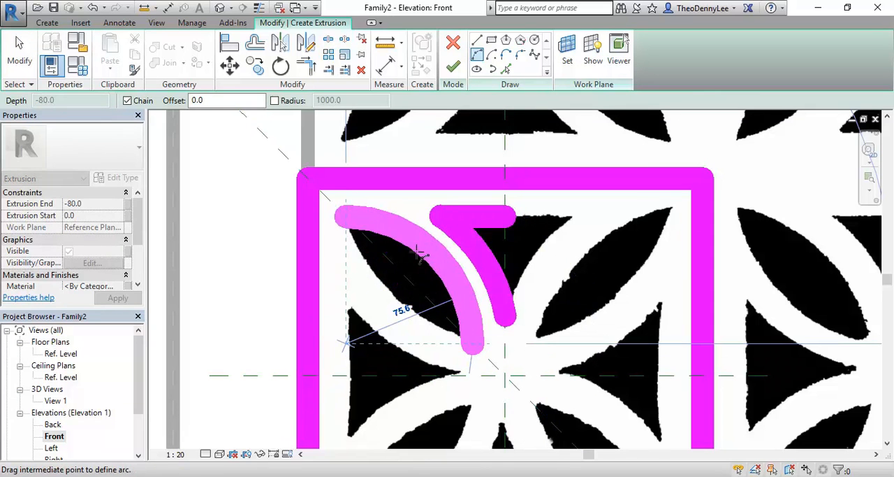
{"action": "scroll", "coordinate": [420, 253], "scroll_direction": "up", "scroll_amount": 5}
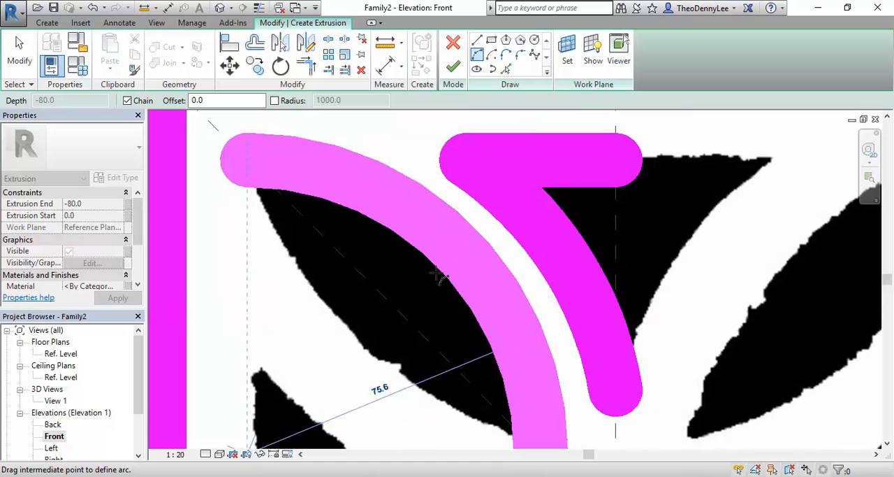
{"action": "scroll", "coordinate": [391, 210], "scroll_direction": "down", "scroll_amount": 3}
{"action": "right_click", "coordinate": [407, 217]}
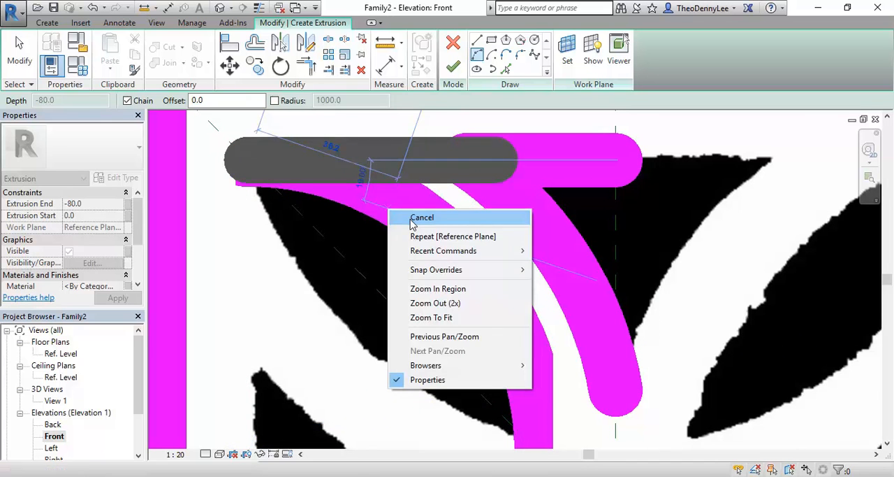
{"action": "left_click", "coordinate": [425, 231]}
- Set the front elevation's view scale to 1:5
{"action": "scroll", "coordinate": [429, 234], "scroll_direction": "down", "scroll_amount": 2}
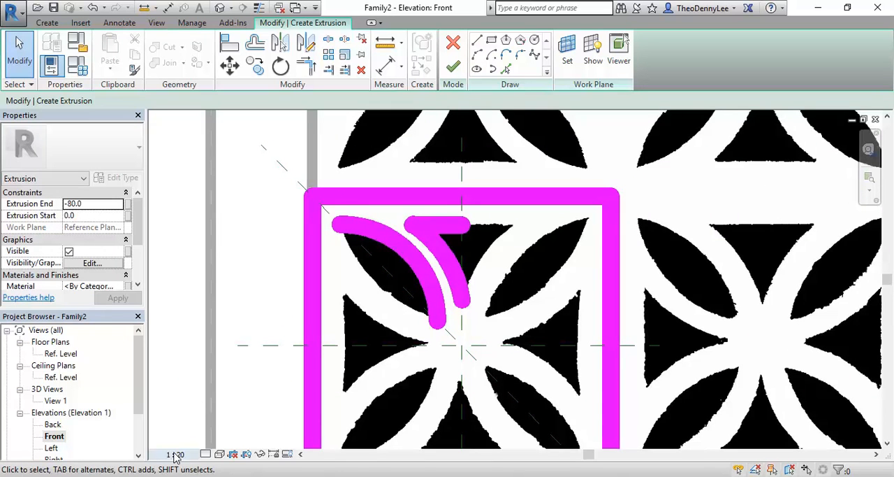
{"action": "left_click", "coordinate": [176, 454]}
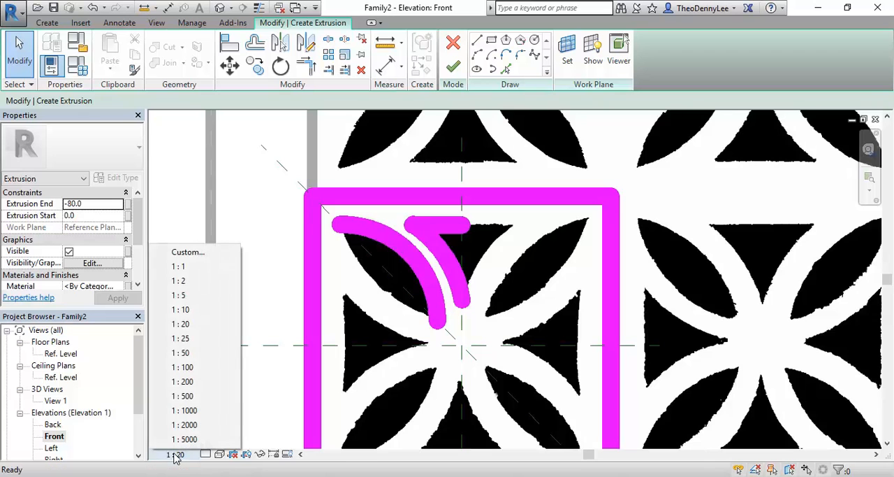
{"action": "left_click", "coordinate": [184, 295]}
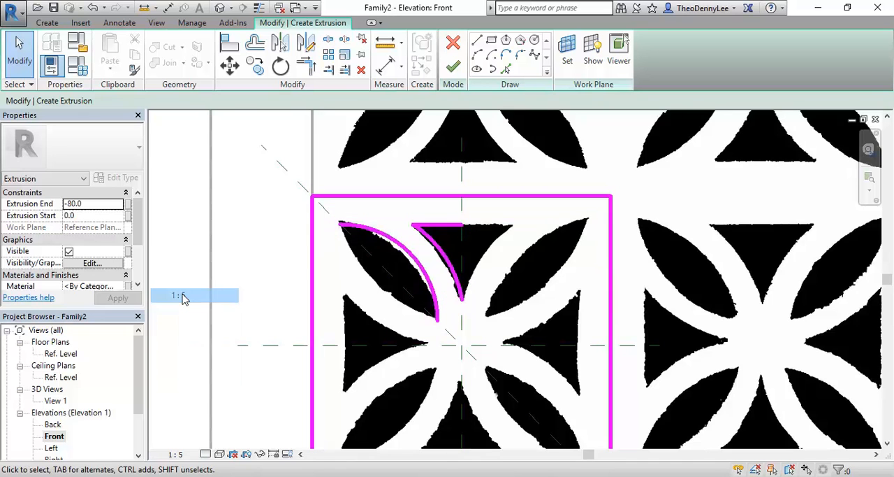
- Try to reduce the leaf arc's radius to about 72 mm, and undo the change
{"action": "scroll", "coordinate": [401, 246], "scroll_direction": "up", "scroll_amount": 2}
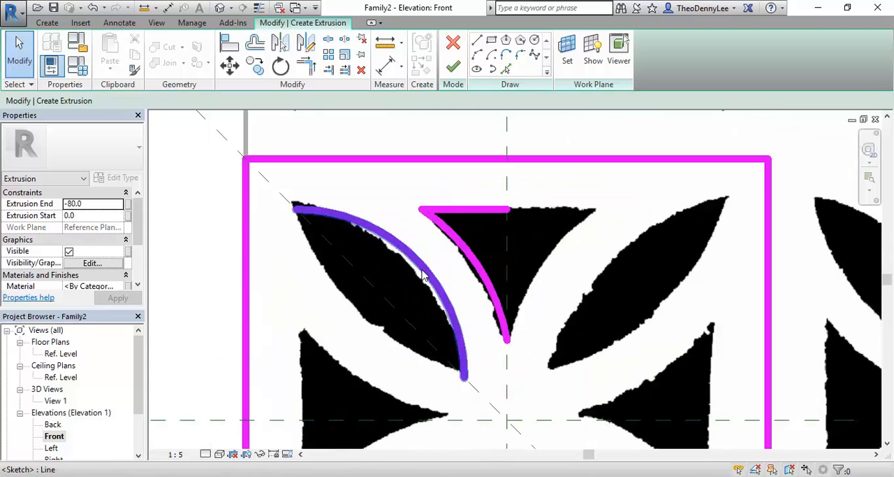
{"action": "left_click", "coordinate": [401, 250]}
{"action": "scroll", "coordinate": [400, 269], "scroll_direction": "up", "scroll_amount": 1}
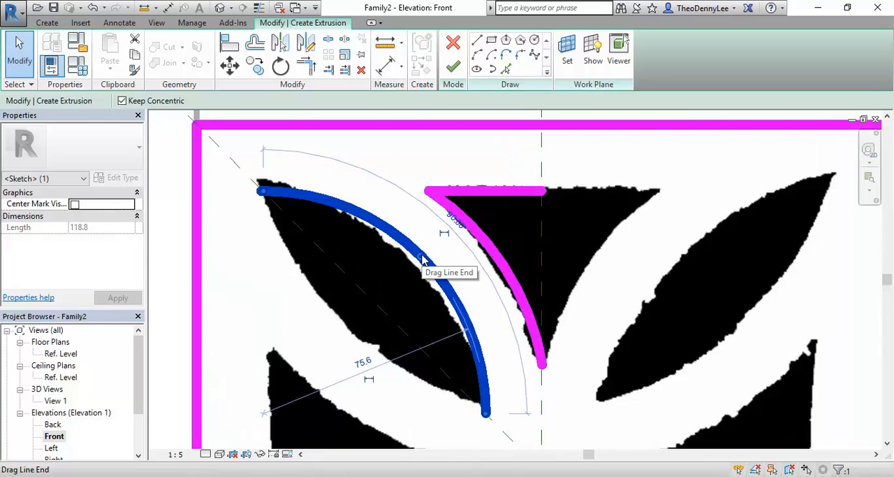
{"action": "left_click_drag", "start_coordinate": [422, 260], "coordinate": [411, 264]}
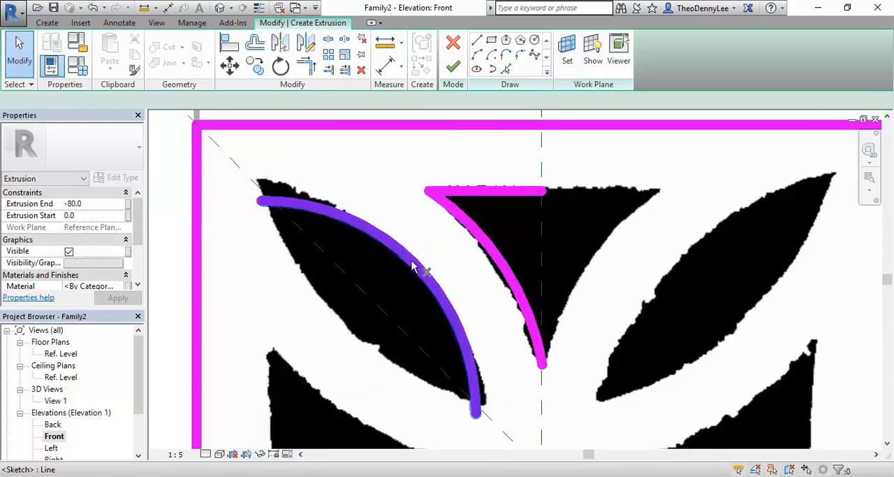
{"action": "left_click", "coordinate": [413, 272]}
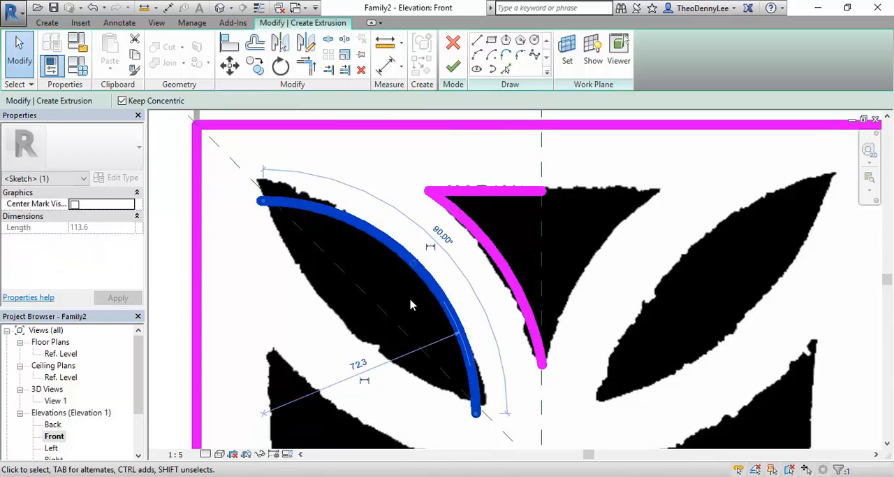
{"action": "left_click", "coordinate": [402, 301]}
{"action": "left_click", "coordinate": [434, 274]}
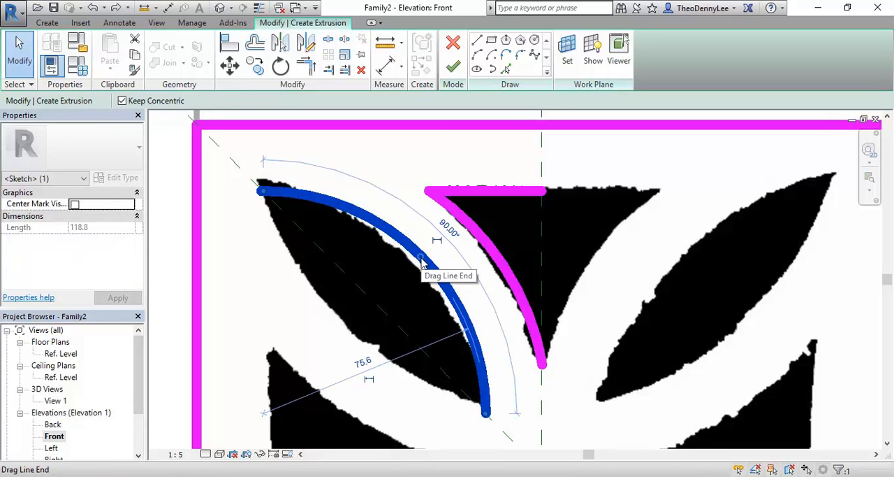
- Delete the arc traced along the upper-left leaf's outer edge
{"action": "left_click", "coordinate": [175, 454]}
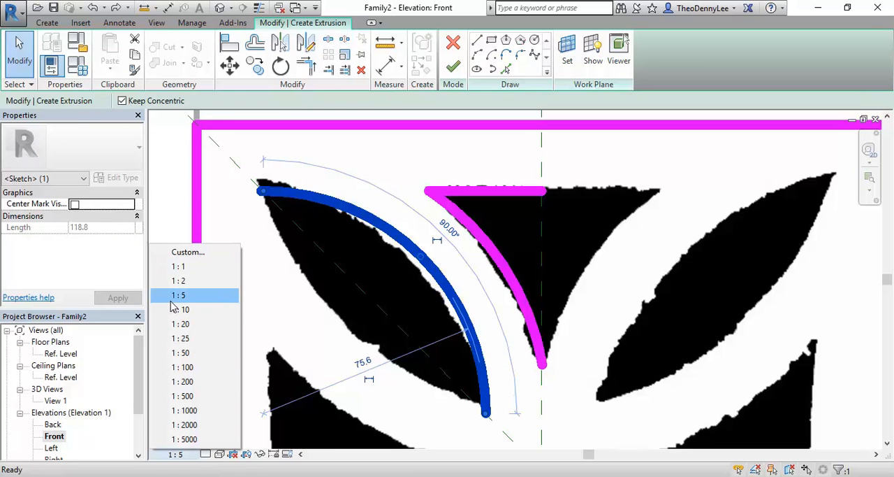
{"action": "left_click", "coordinate": [305, 309]}
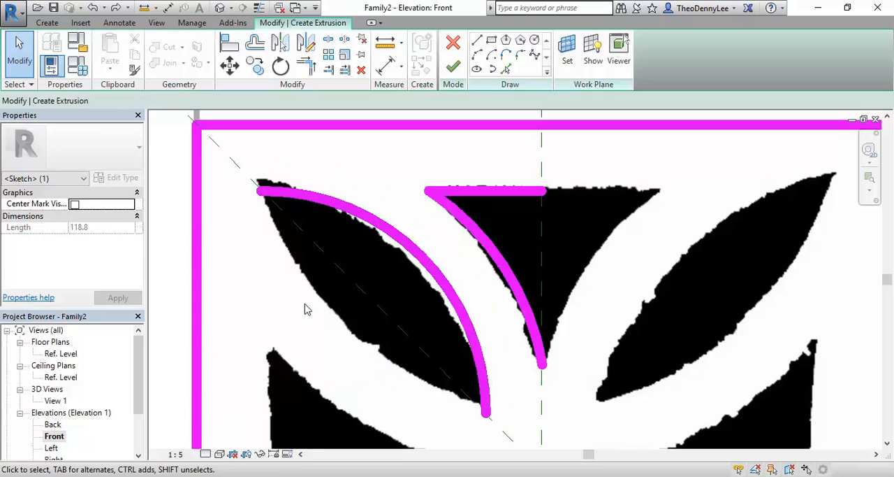
{"action": "left_click", "coordinate": [438, 263]}
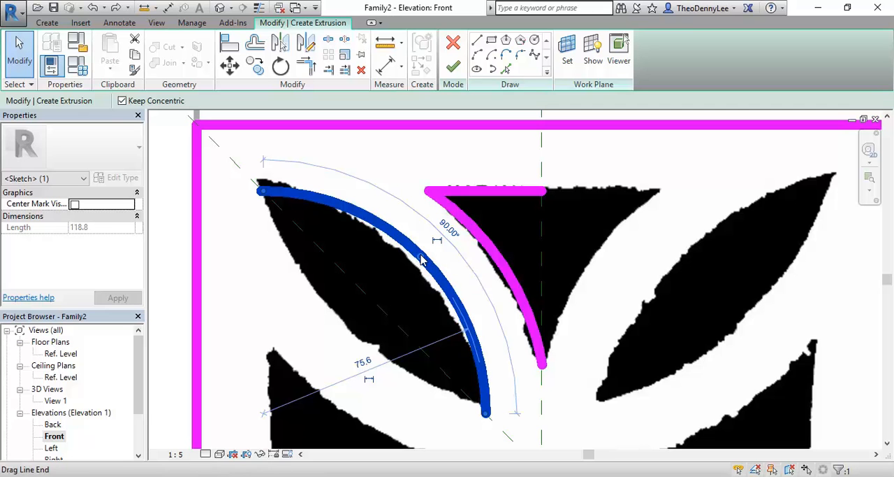
{"action": "mouse_move", "coordinate": [421, 260]}
{"action": "left_mouse_down"}
{"action": "mouse_move", "coordinate": [413, 269]}
{"action": "mouse_move", "coordinate": [423, 262]}
{"action": "left_mouse_up"}
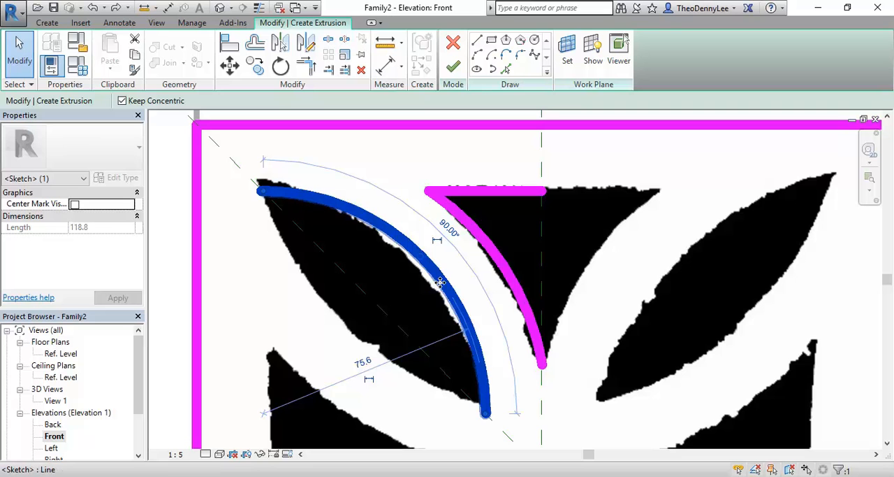
{"action": "key", "text": "Delete"}
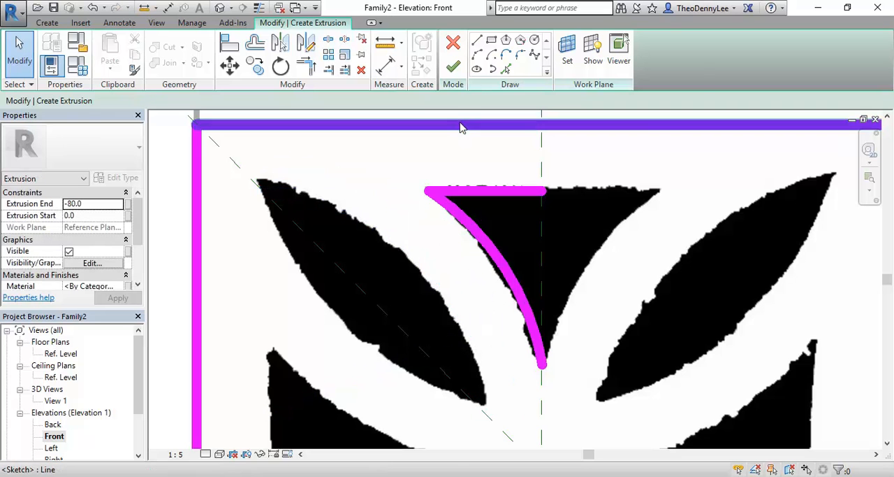
- Retrace the upper-left leaf's outer edge with an arc of about 79 mm radius, from its lower tip to its upper tip along the diagonal reference plane
{"action": "left_click", "coordinate": [477, 55]}
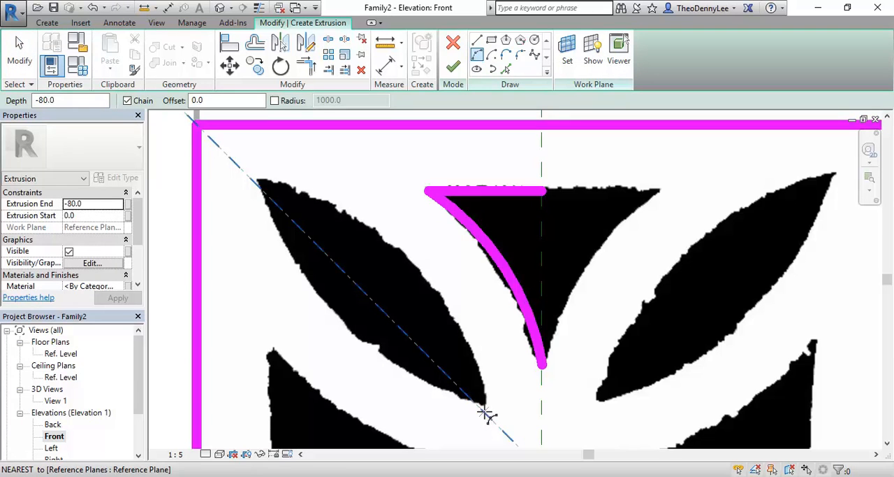
{"action": "left_click", "coordinate": [487, 415]}
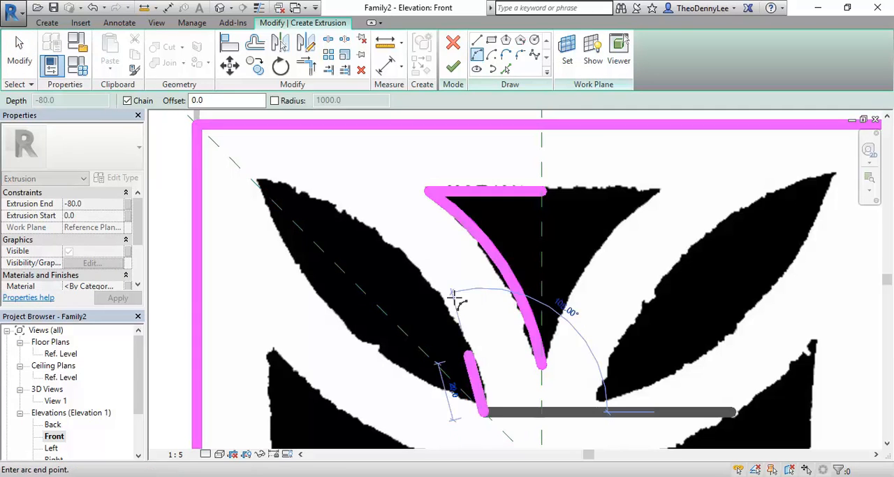
{"action": "left_click", "coordinate": [251, 180]}
{"action": "scroll", "coordinate": [252, 181], "scroll_direction": "up", "scroll_amount": 3}
{"action": "scroll", "coordinate": [412, 274], "scroll_direction": "up", "scroll_amount": 5}
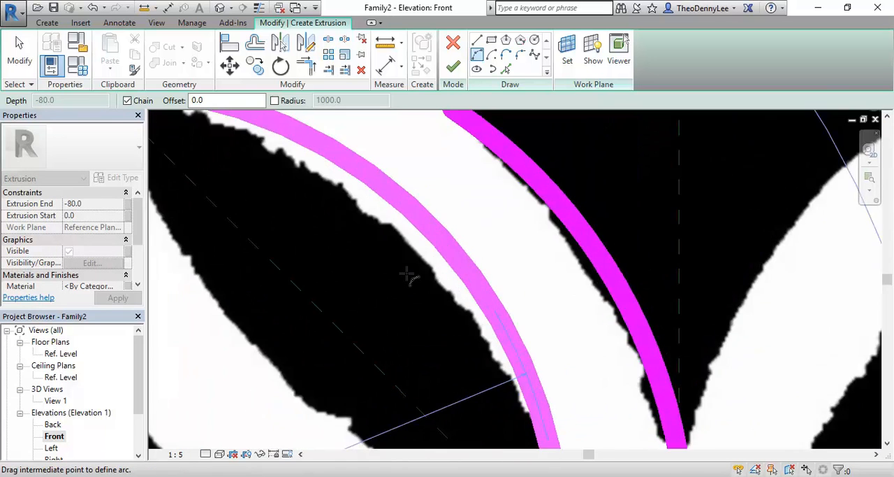
{"action": "scroll", "coordinate": [453, 262], "scroll_direction": "down", "scroll_amount": 3}
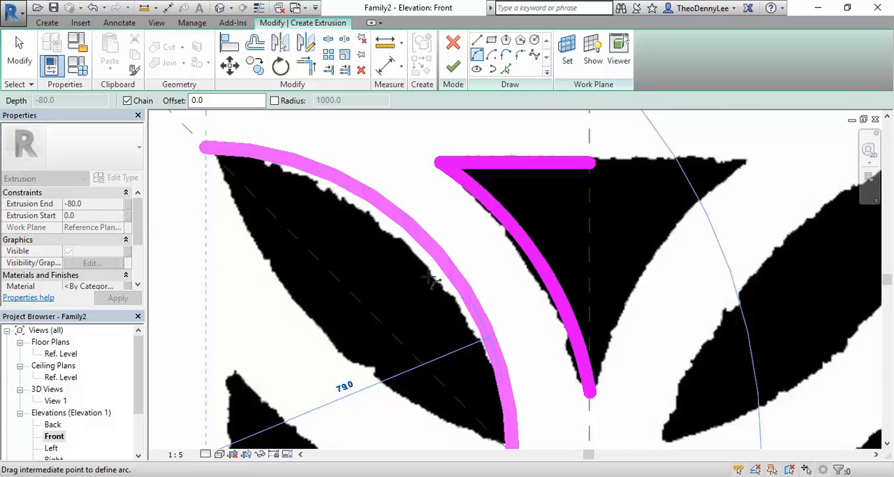
{"action": "scroll", "coordinate": [424, 271], "scroll_direction": "down", "scroll_amount": 3}
{"action": "scroll", "coordinate": [426, 276], "scroll_direction": "down", "scroll_amount": 2}
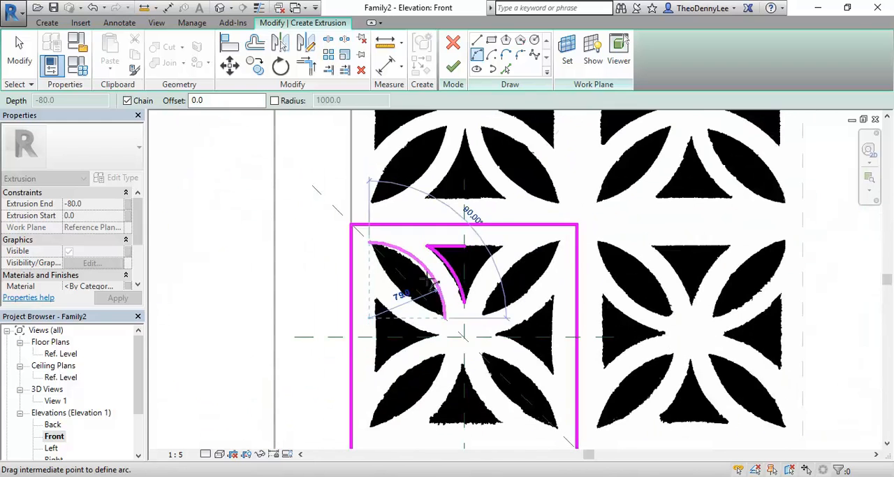
{"action": "scroll", "coordinate": [424, 270], "scroll_direction": "up", "scroll_amount": 3}
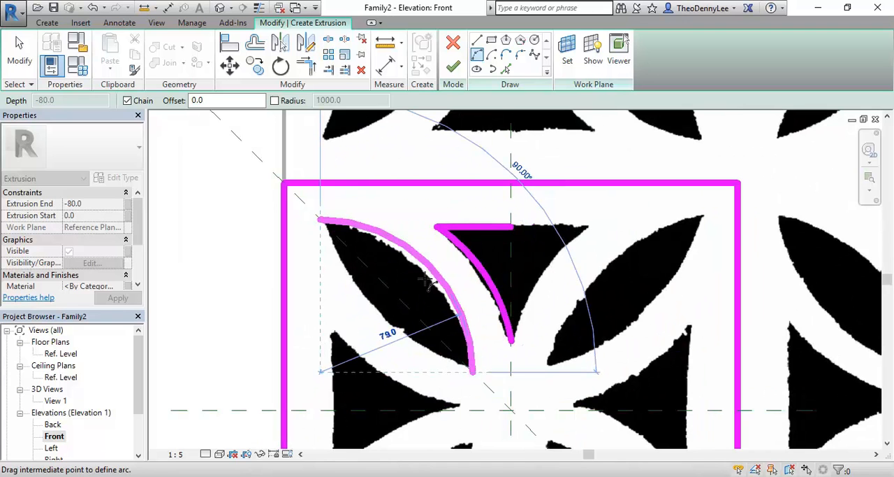
{"action": "scroll", "coordinate": [426, 280], "scroll_direction": "up", "scroll_amount": 1}
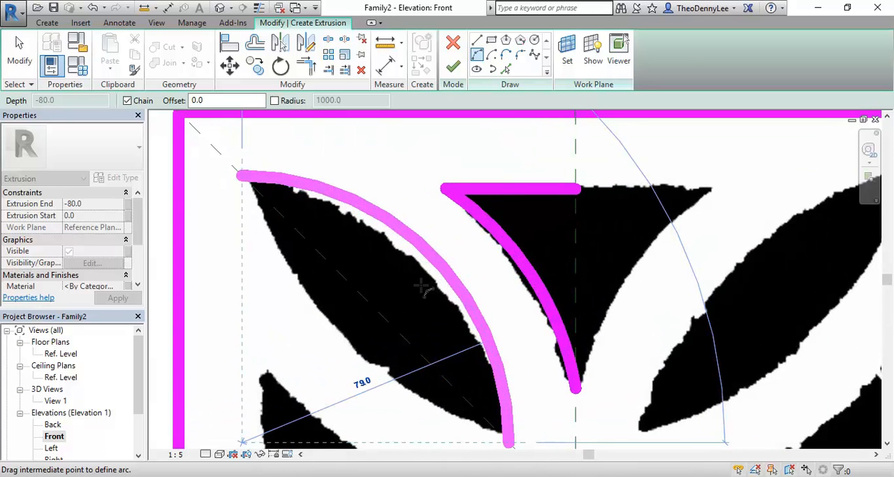
{"action": "left_click", "coordinate": [429, 288]}
{"action": "key", "text": "Escape"}
{"action": "key", "text": "Escape"}
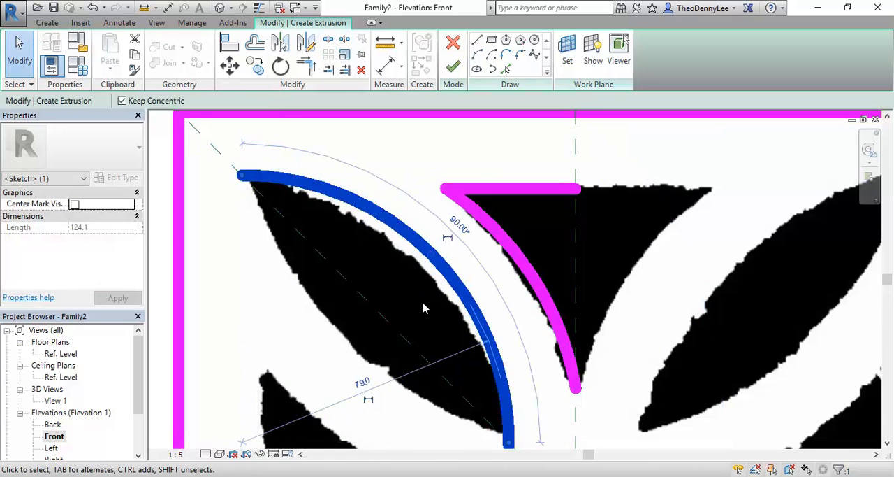
- Try a radius of 90 mm for the upper-left leaf's arc, and undo the change
{"action": "scroll", "coordinate": [422, 307], "scroll_direction": "down", "scroll_amount": 2}
{"action": "left_click", "coordinate": [380, 339]}
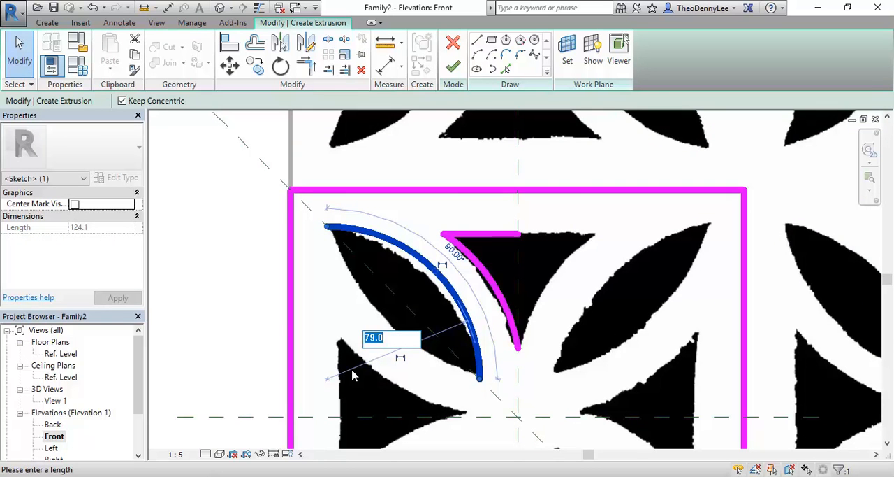
{"action": "type", "text": "90"}
{"action": "key", "text": "Return"}
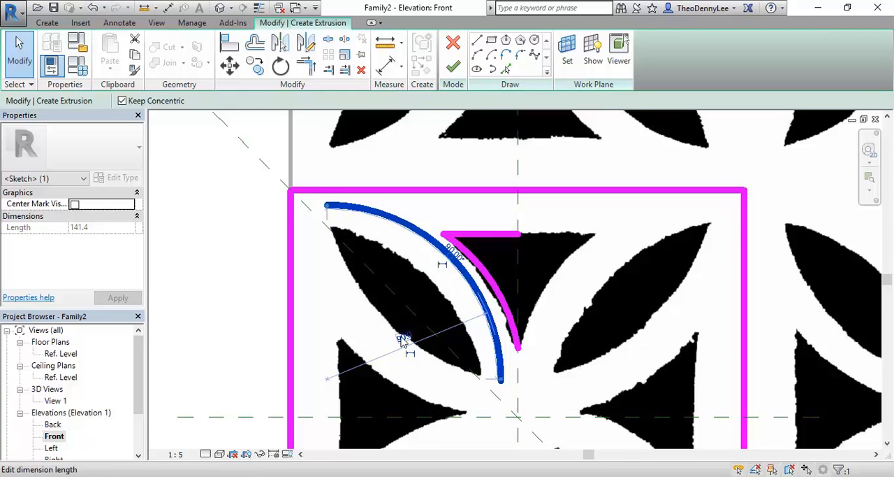
{"action": "left_click", "coordinate": [92, 8]}
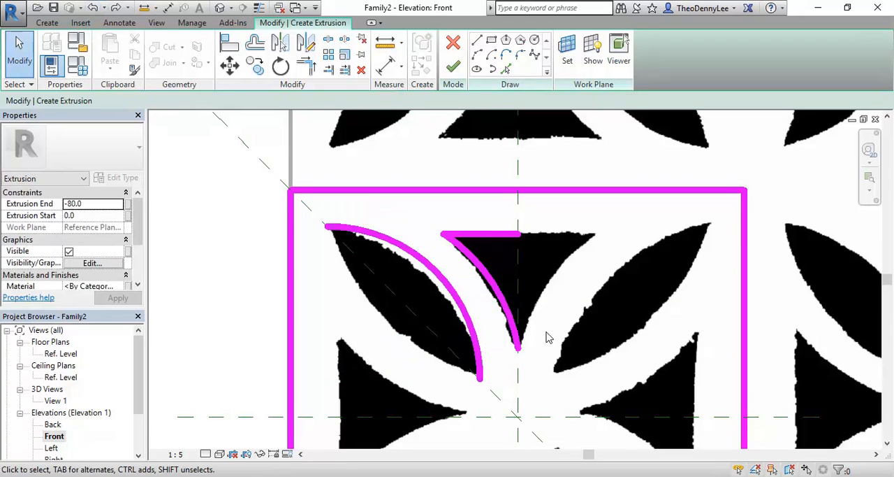
{"action": "left_click", "coordinate": [487, 296]}
{"action": "scroll", "coordinate": [489, 295], "scroll_direction": "up", "scroll_amount": 3}
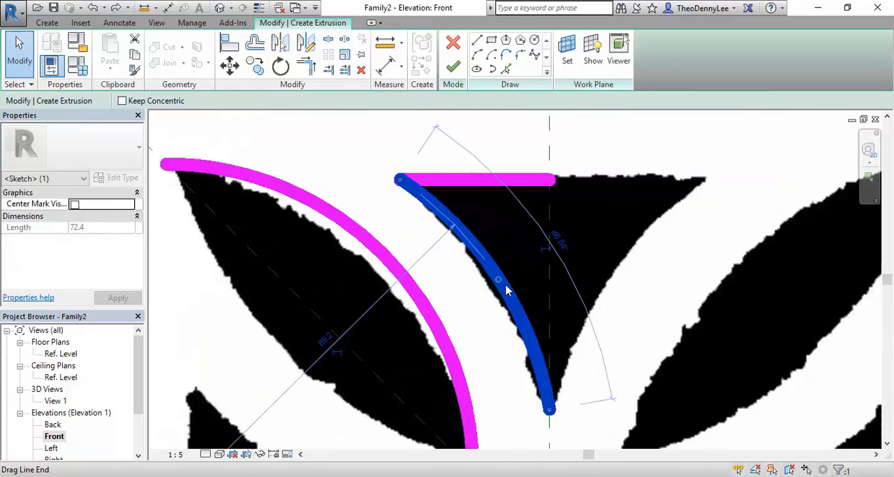
{"action": "key", "text": "Tab"}
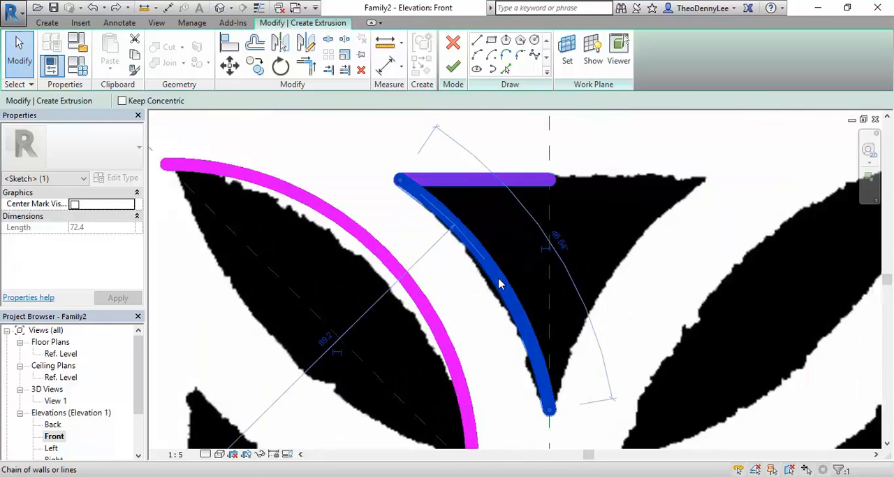
{"action": "left_click", "coordinate": [492, 336]}
{"action": "left_click", "coordinate": [514, 310]}
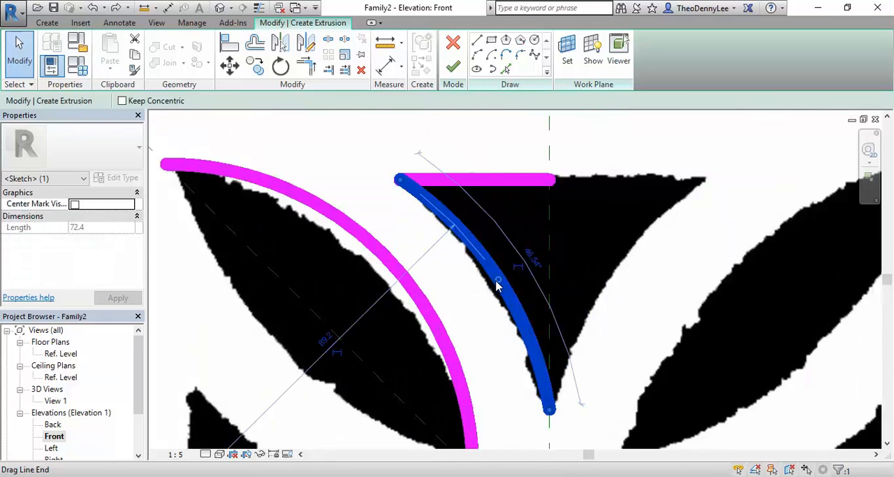
{"action": "scroll", "coordinate": [494, 283], "scroll_direction": "down", "scroll_amount": 1}
{"action": "scroll", "coordinate": [496, 289], "scroll_direction": "down", "scroll_amount": 1}
{"action": "left_click", "coordinate": [524, 315]}
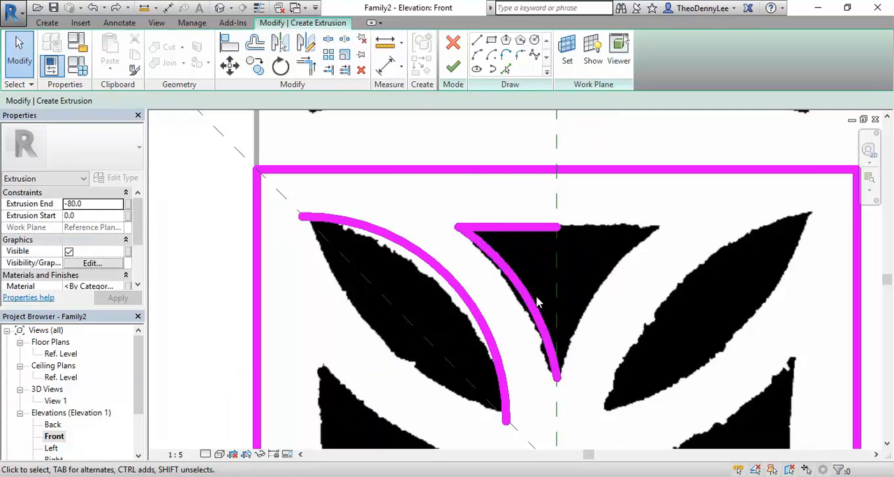
- Delete the arc tracing the upper triangle's left side and the arc along the upper-left leaf's outer edge
{"action": "left_click", "coordinate": [536, 304]}
{"action": "left_click", "coordinate": [532, 304]}
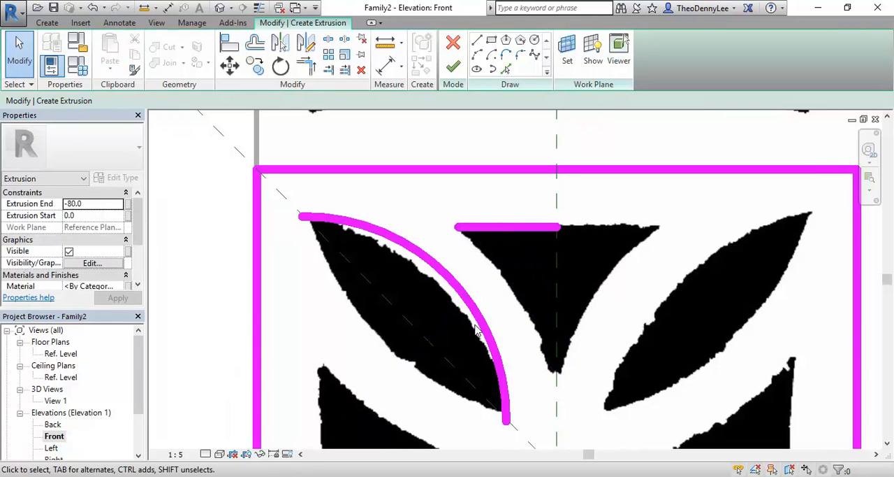
{"action": "left_click", "coordinate": [485, 326]}
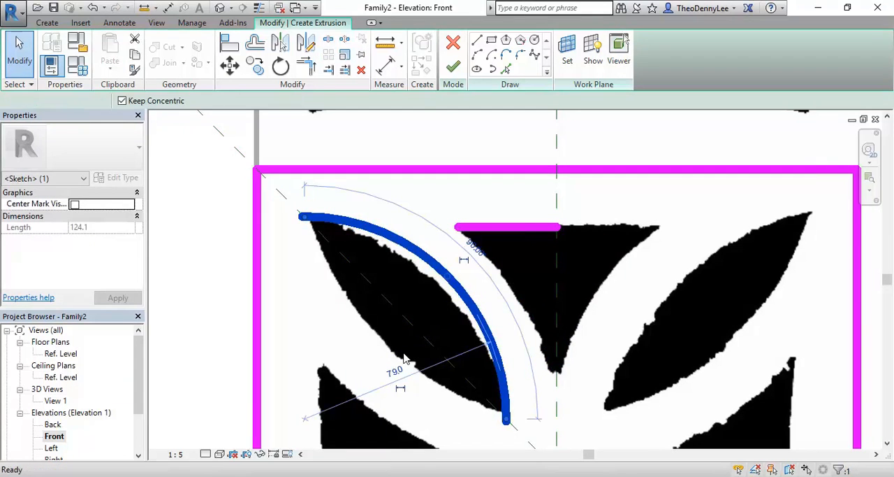
{"action": "key", "text": "Delete"}
{"action": "left_click", "coordinate": [478, 56]}
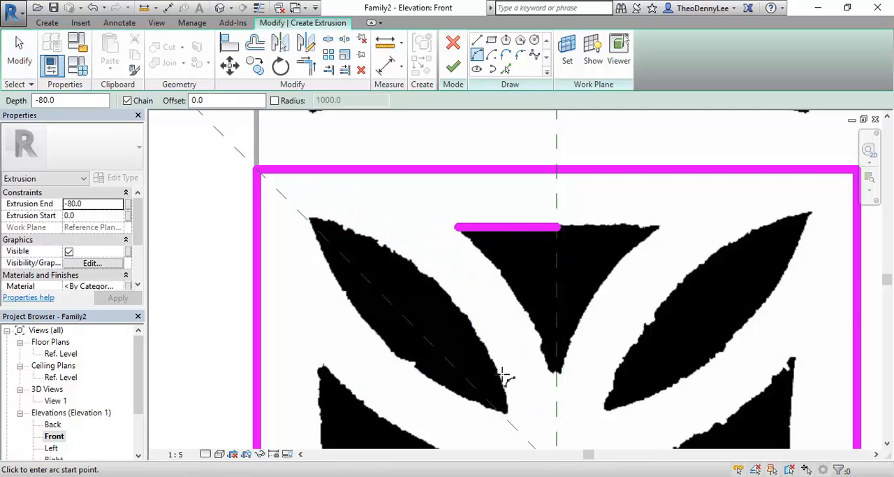
{"action": "left_click", "coordinate": [508, 419]}
{"action": "left_click", "coordinate": [308, 221]}
{"action": "scroll", "coordinate": [472, 318], "scroll_direction": "down", "scroll_amount": 3}
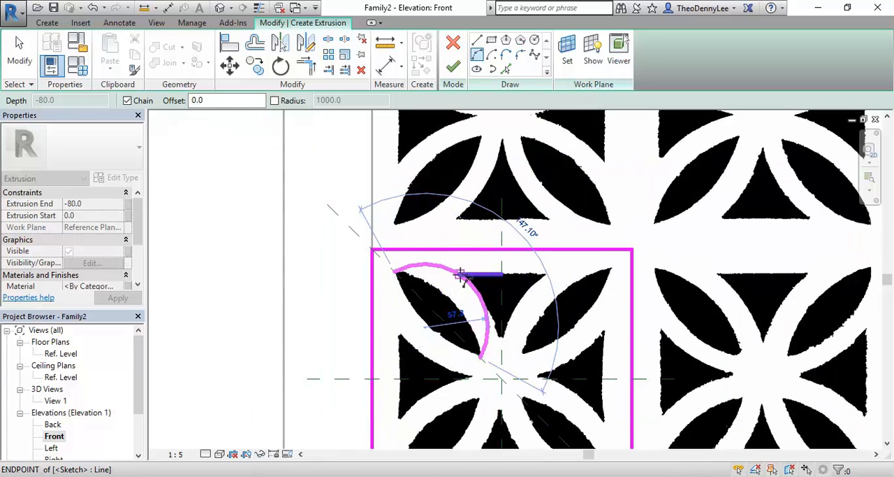
{"action": "scroll", "coordinate": [452, 311], "scroll_direction": "up", "scroll_amount": 3}
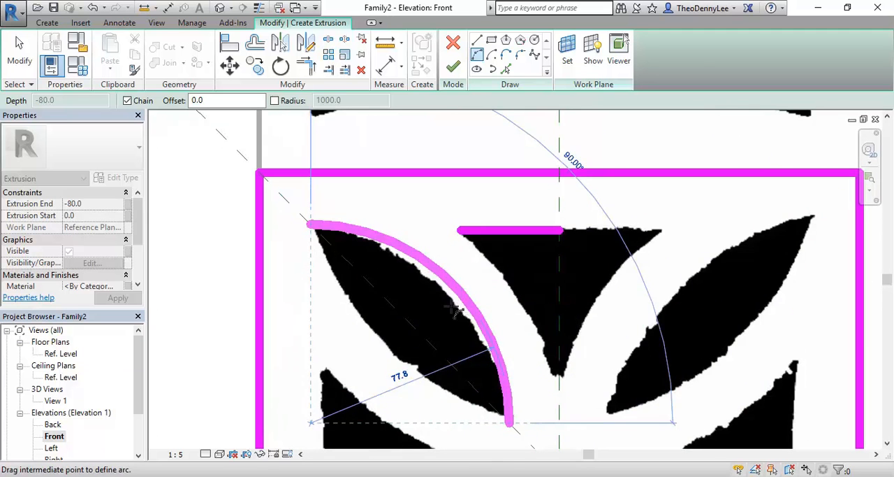
{"action": "scroll", "coordinate": [444, 315], "scroll_direction": "down", "scroll_amount": 3}
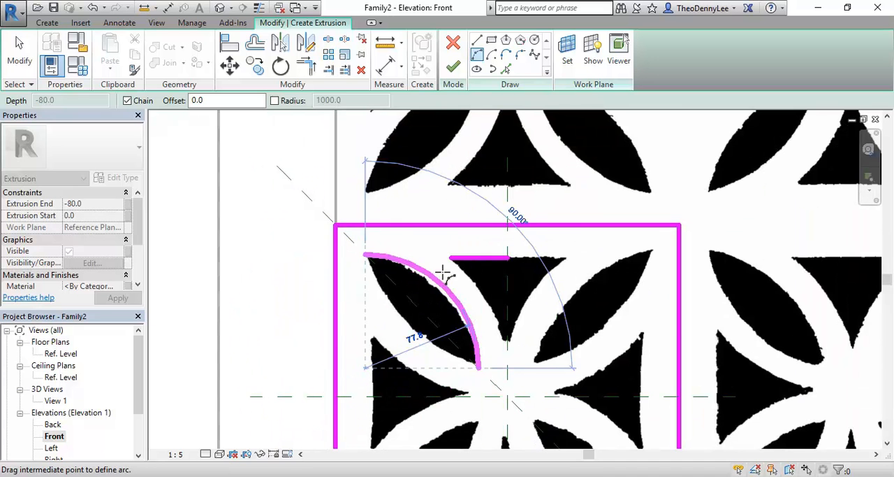
{"action": "scroll", "coordinate": [435, 281], "scroll_direction": "up", "scroll_amount": 3}
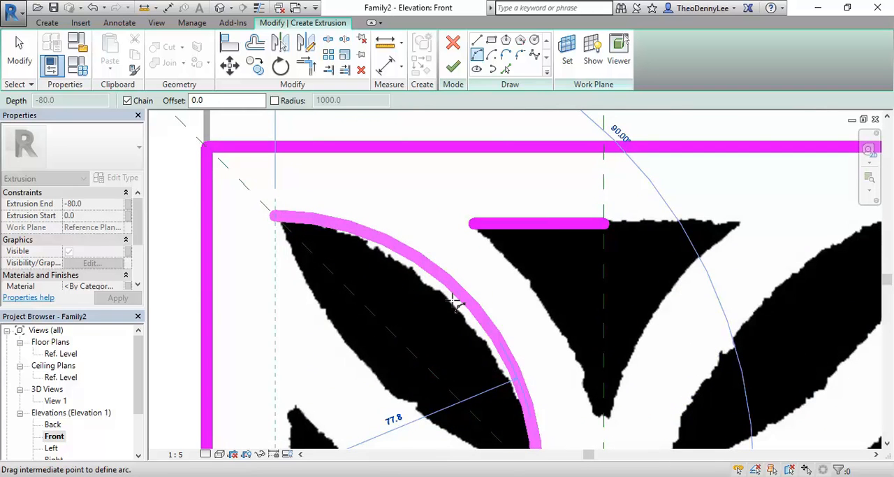
{"action": "key", "text": "Escape"}
{"action": "scroll", "coordinate": [452, 300], "scroll_direction": "down", "scroll_amount": 1}
{"action": "key", "text": "Escape"}
- Sketch a vertical guide line from the middle of the upper-left leaf's outer edge up past the square's upper border
{"action": "left_click", "coordinate": [477, 40]}
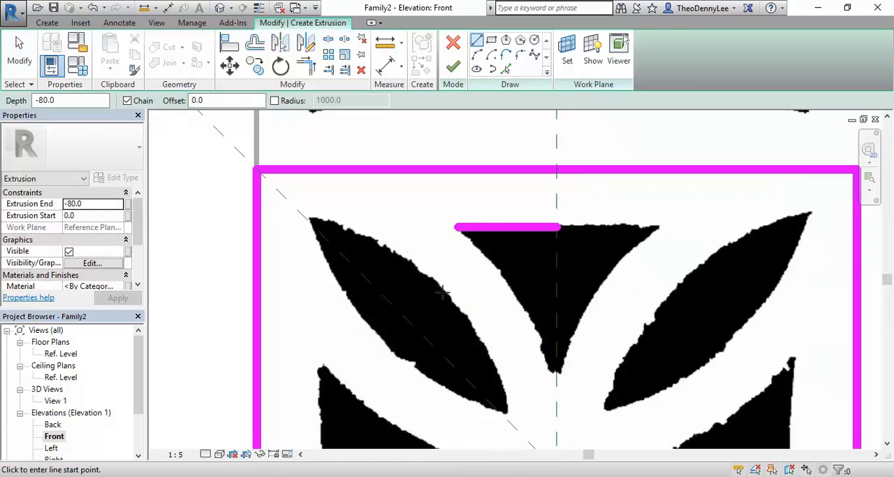
{"action": "left_click", "coordinate": [445, 291]}
{"action": "left_click", "coordinate": [445, 136]}
{"action": "key", "text": "Escape"}
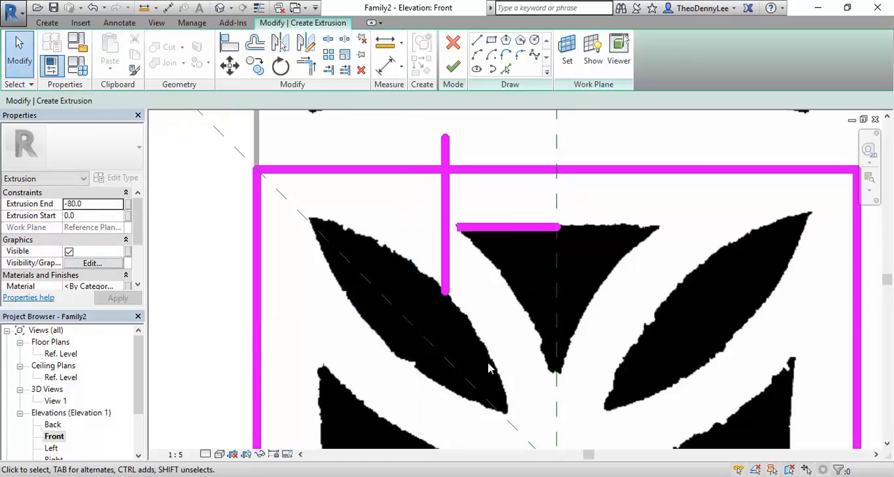
- Try a 130 mm radius arc between the upper-left leaf's lower and upper tips, and delete it
{"action": "left_click", "coordinate": [477, 55]}
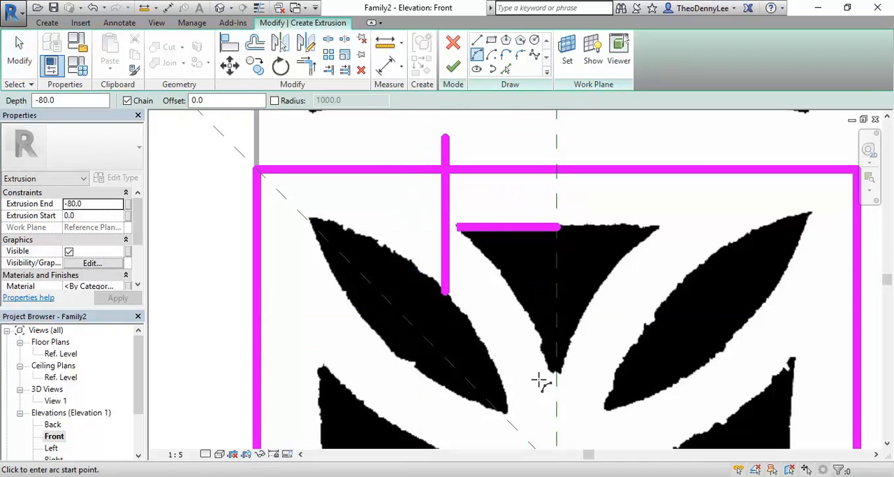
{"action": "left_click", "coordinate": [509, 419]}
{"action": "left_click", "coordinate": [305, 216]}
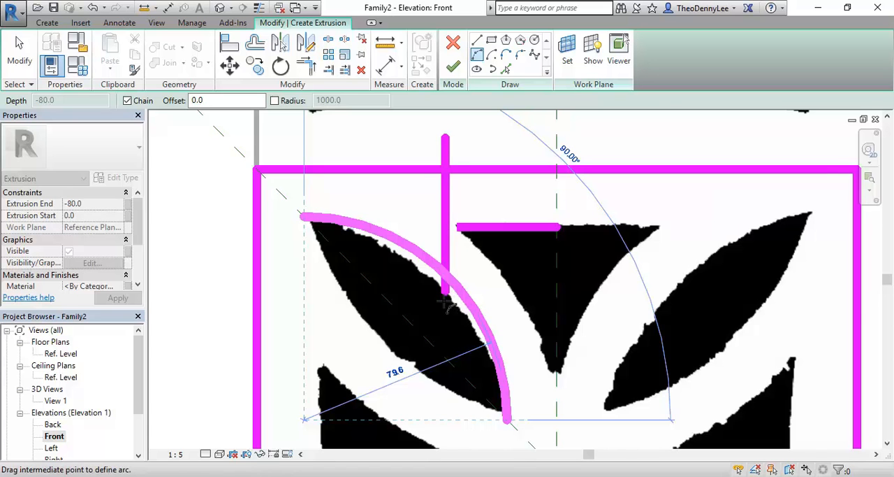
{"action": "scroll", "coordinate": [447, 297], "scroll_direction": "down", "scroll_amount": 2}
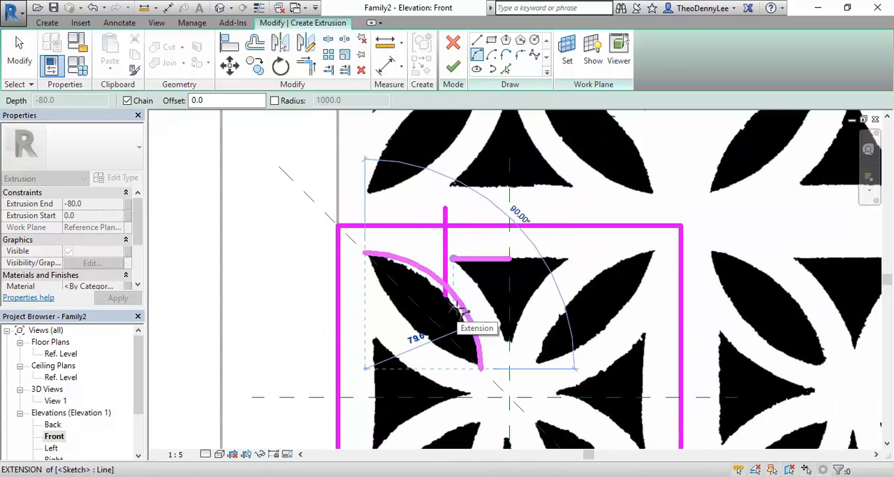
{"action": "scroll", "coordinate": [454, 309], "scroll_direction": "up", "scroll_amount": 1}
{"action": "scroll", "coordinate": [454, 308], "scroll_direction": "up", "scroll_amount": 2}
{"action": "scroll", "coordinate": [430, 328], "scroll_direction": "down", "scroll_amount": 2}
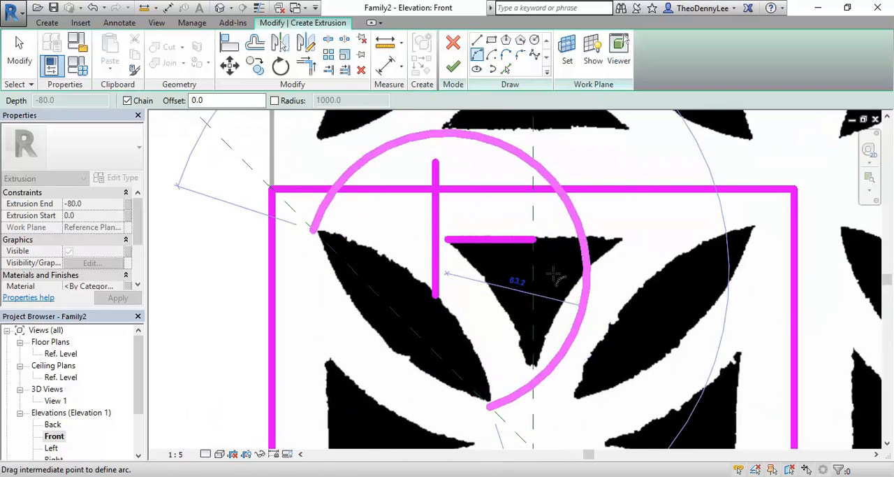
{"action": "scroll", "coordinate": [477, 289], "scroll_direction": "down", "scroll_amount": 1}
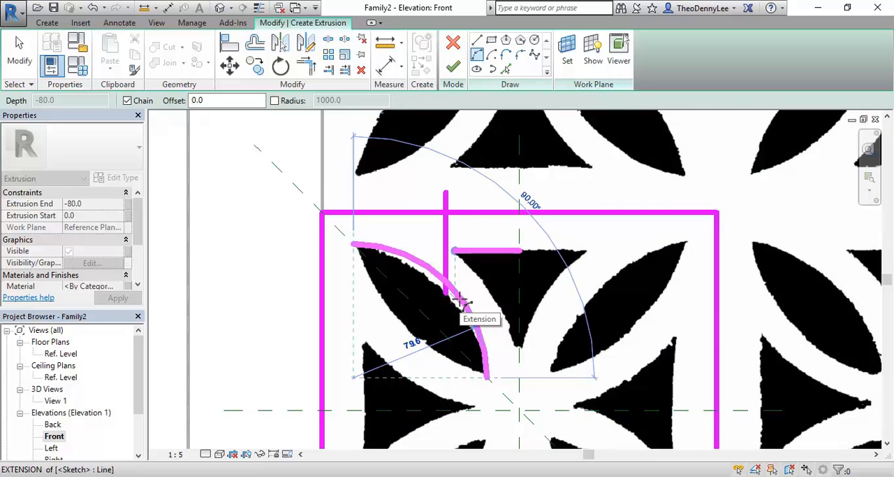
{"action": "scroll", "coordinate": [458, 301], "scroll_direction": "up", "scroll_amount": 2}
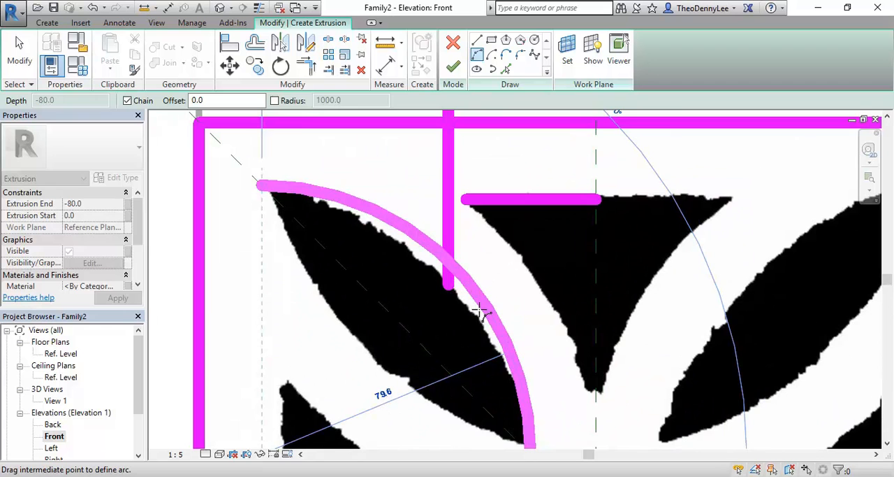
{"action": "scroll", "coordinate": [478, 310], "scroll_direction": "down", "scroll_amount": 3}
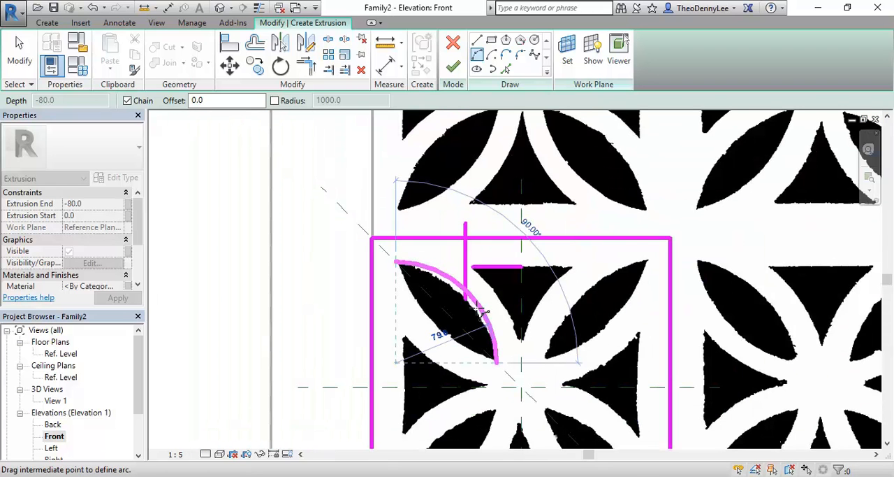
{"action": "scroll", "coordinate": [478, 311], "scroll_direction": "up", "scroll_amount": 3}
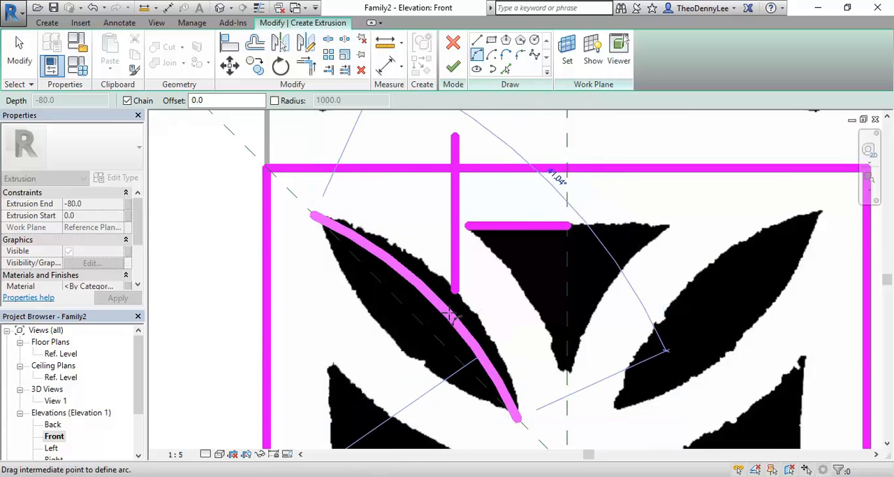
{"action": "middle_click_drag", "start_coordinate": [461, 315], "coordinate": [500, 274]}
{"action": "scroll", "coordinate": [500, 274], "scroll_direction": "down", "scroll_amount": 1}
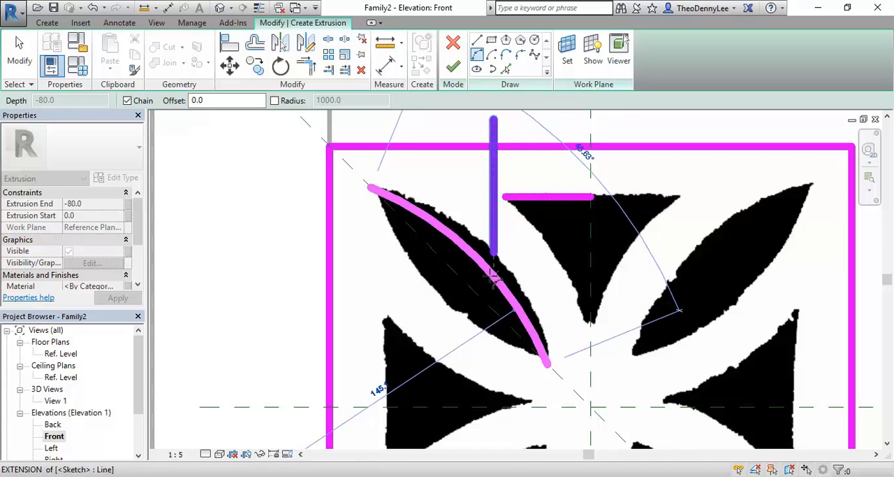
{"action": "scroll", "coordinate": [490, 278], "scroll_direction": "down", "scroll_amount": 2}
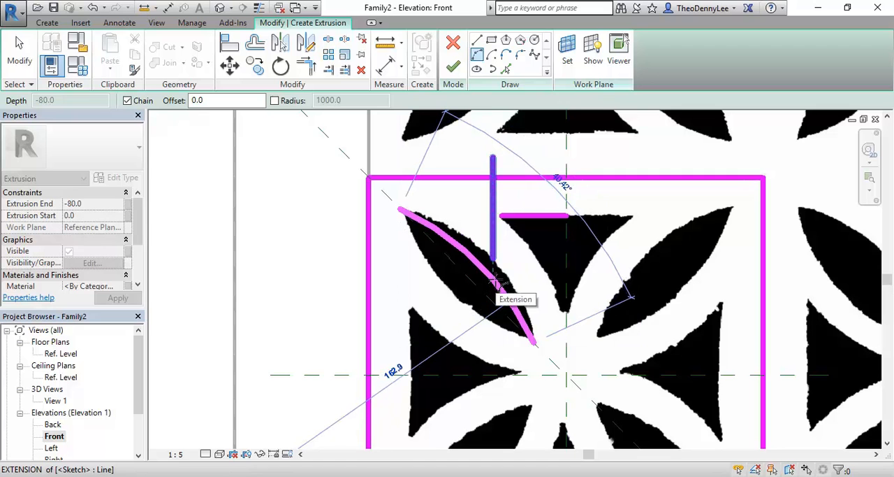
{"action": "type", "text": "13"}
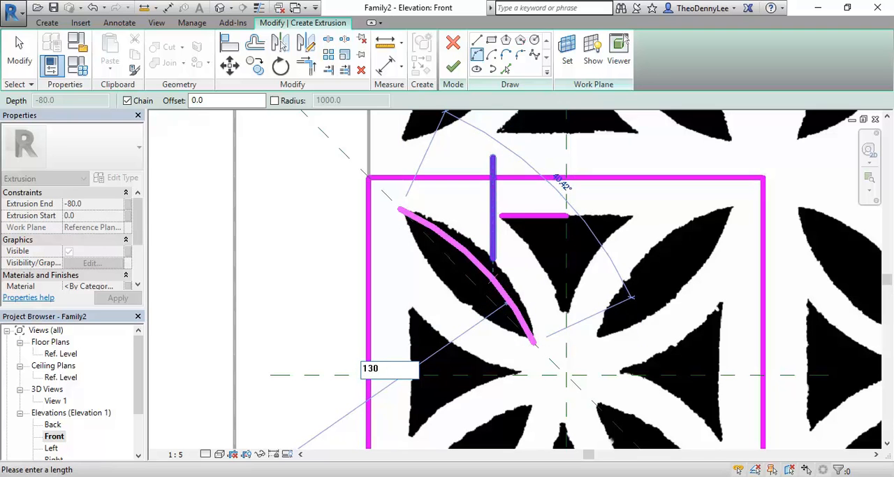
{"action": "type", "text": "0"}
{"action": "key", "text": "Return"}
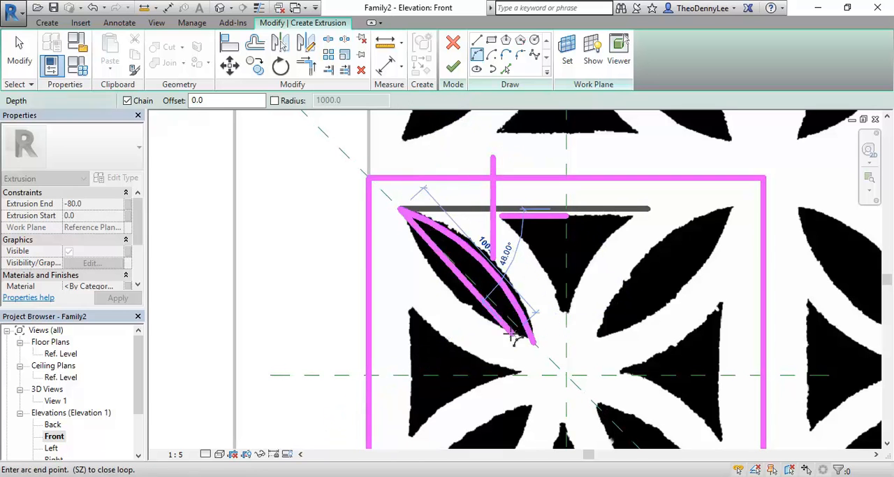
{"action": "key", "text": "Escape"}
{"action": "key", "text": "Escape"}
{"action": "left_click", "coordinate": [506, 292]}
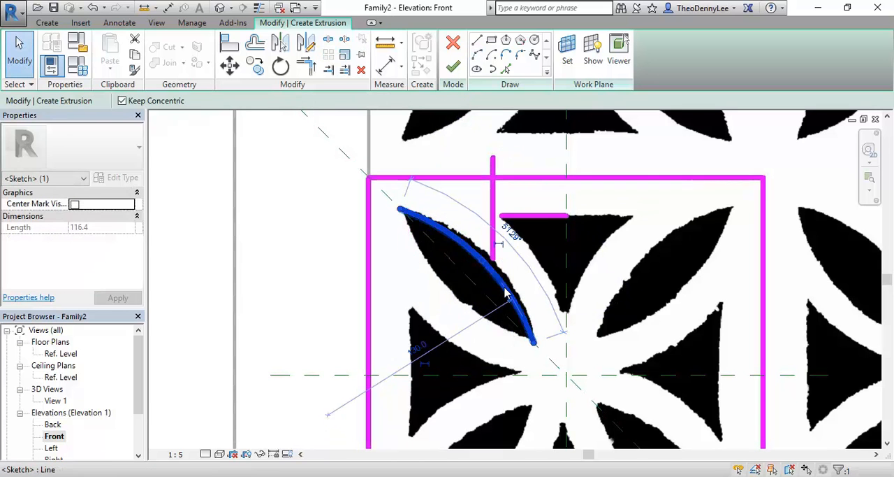
{"action": "key", "text": "Delete"}
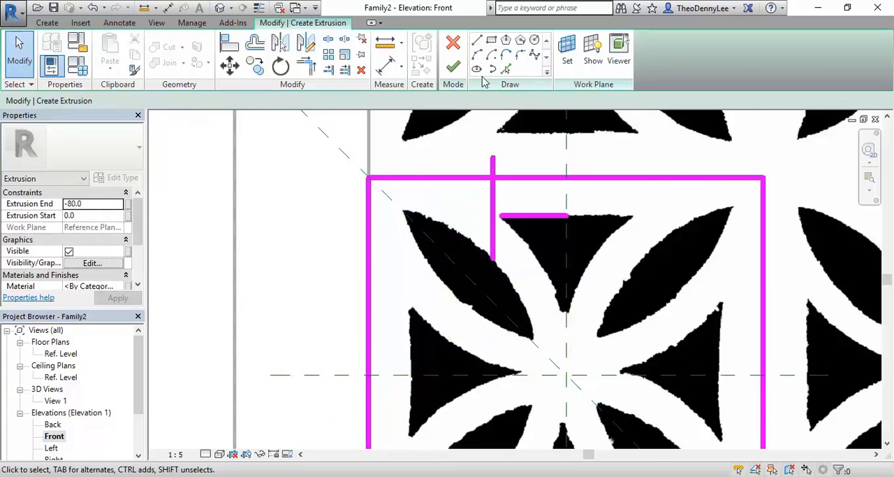
- Trace the upper-left leaf's outer edge with a 100 mm radius arc from its lower tip to its upper tip along the diagonal reference plane
{"action": "left_click", "coordinate": [477, 55]}
{"action": "left_click", "coordinate": [534, 342]}
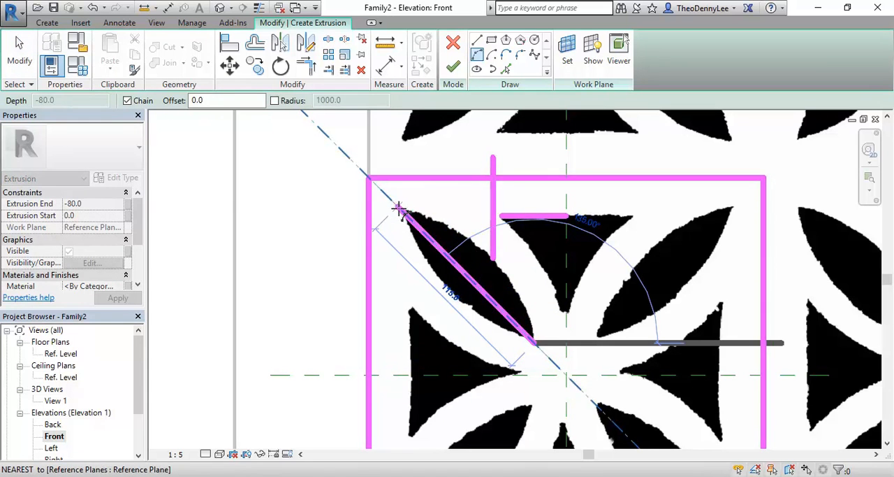
{"action": "left_click", "coordinate": [399, 206]}
{"action": "scroll", "coordinate": [502, 269], "scroll_direction": "up", "scroll_amount": 3}
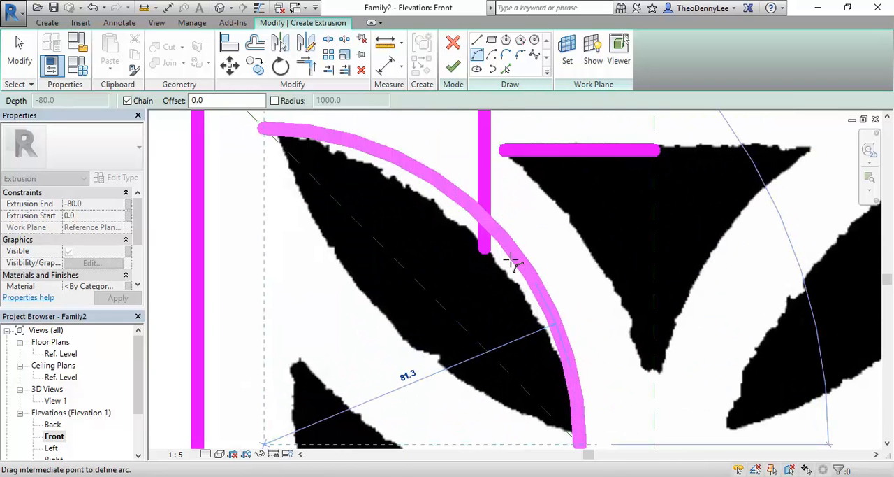
{"action": "type", "text": "10"}
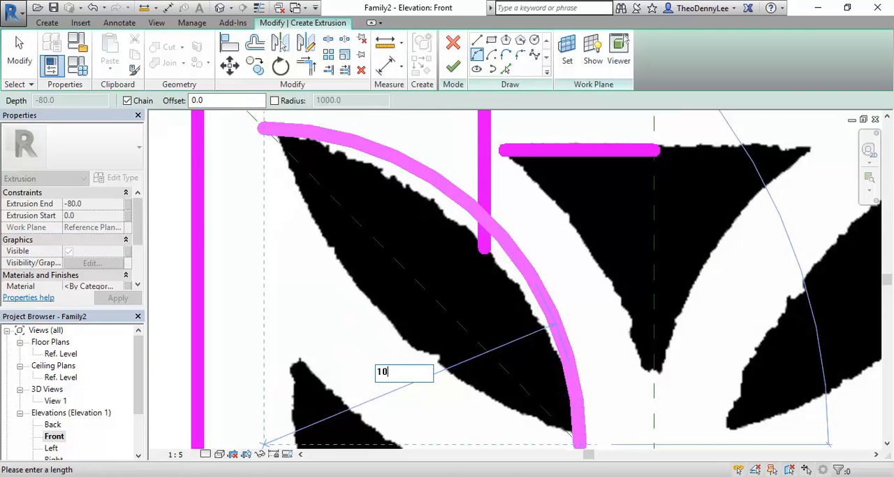
{"action": "type", "text": "0"}
{"action": "key", "text": "Return"}
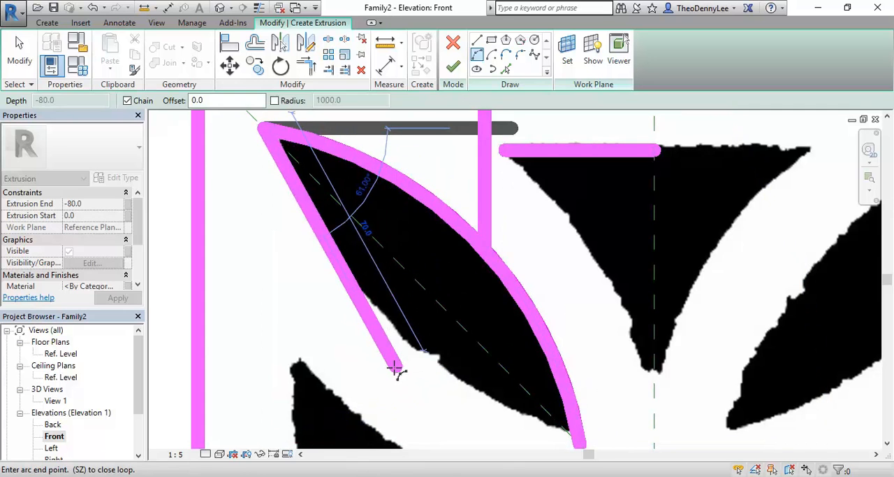
{"action": "scroll", "coordinate": [395, 368], "scroll_direction": "down", "scroll_amount": 3}
{"action": "key", "text": "Escape"}
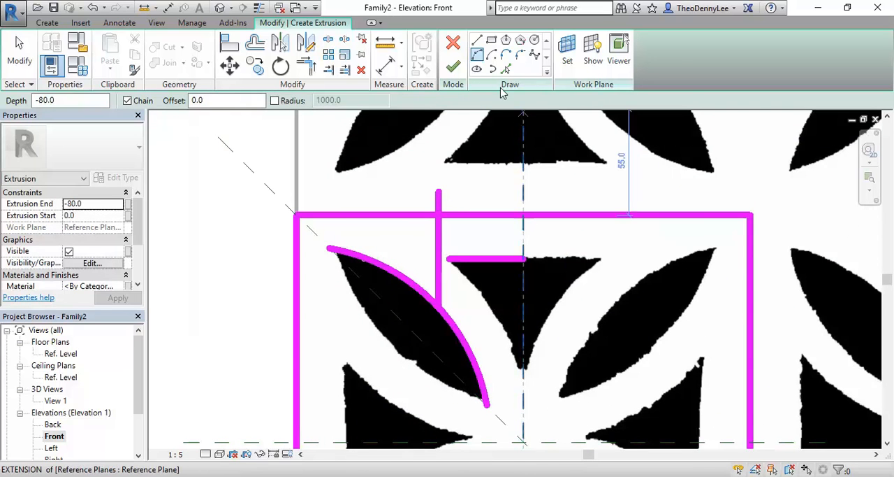
- Trace the upper triangle's left side with an arc of about 99 mm radius, from its lower tip to the short horizontal line's left end
{"action": "left_click", "coordinate": [477, 54]}
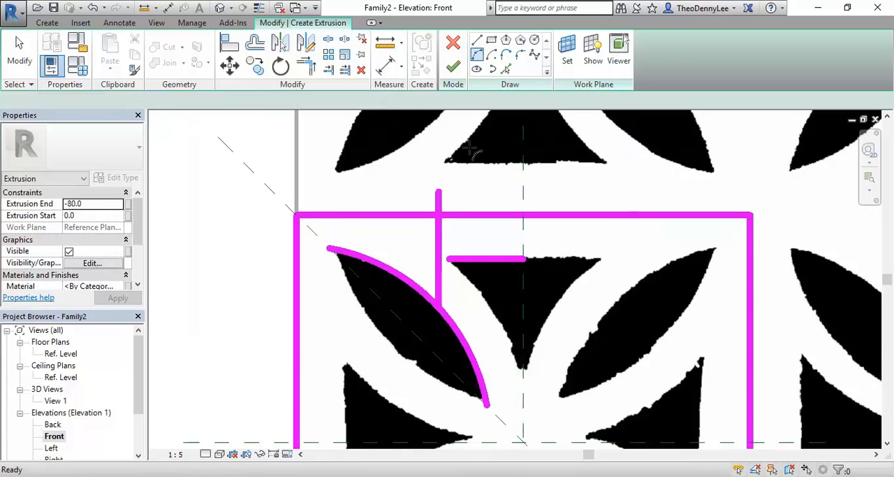
{"action": "left_click", "coordinate": [523, 365]}
{"action": "left_click", "coordinate": [454, 259]}
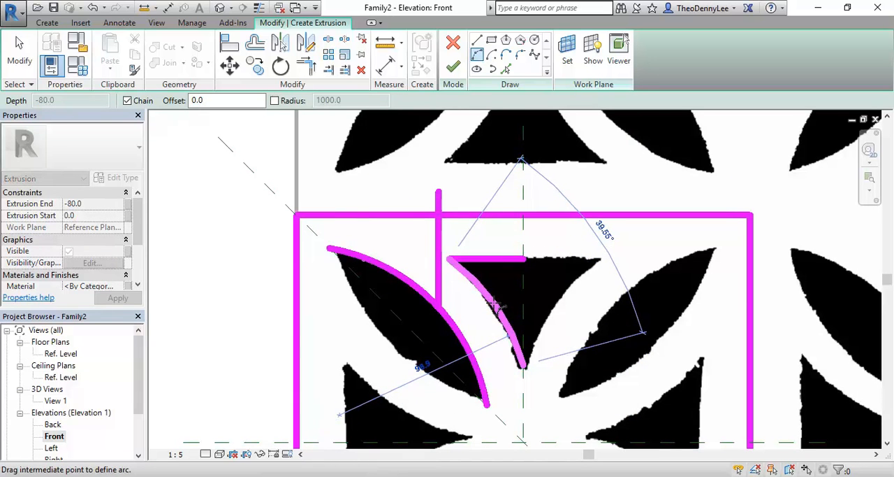
{"action": "left_click", "coordinate": [496, 306]}
{"action": "key", "text": "Escape"}
{"action": "key", "text": "Escape"}
- Delete the vertical guide line running up from the upper-left leaf
{"action": "scroll", "coordinate": [452, 291], "scroll_direction": "down", "scroll_amount": 2}
{"action": "left_click", "coordinate": [444, 294]}
{"action": "key", "text": "Delete"}
- Mirror a copy of the upper-left leaf's 100 mm arc about the diagonal reference plane to form the leaf's other edge
{"action": "scroll", "coordinate": [448, 334], "scroll_direction": "down", "scroll_amount": 1}
{"action": "middle_click_drag", "start_coordinate": [450, 339], "coordinate": [464, 332]}
{"action": "left_click", "coordinate": [475, 325]}
{"action": "scroll", "coordinate": [412, 321], "scroll_direction": "down", "scroll_amount": 2}
{"action": "middle_click_drag", "start_coordinate": [407, 320], "coordinate": [376, 265]}
{"action": "scroll", "coordinate": [370, 256], "scroll_direction": "up", "scroll_amount": 2}
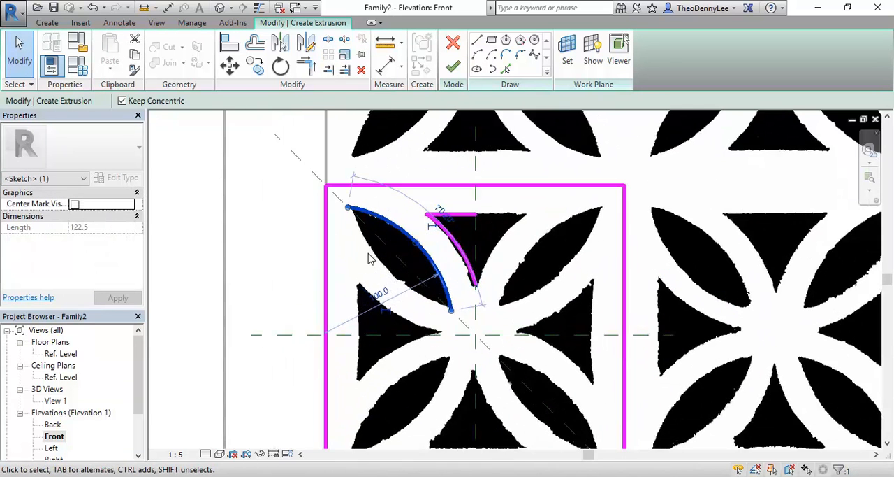
{"action": "left_click", "coordinate": [410, 268]}
{"action": "scroll", "coordinate": [410, 267], "scroll_direction": "up", "scroll_amount": 2}
{"action": "scroll", "coordinate": [411, 268], "scroll_direction": "up", "scroll_amount": 1}
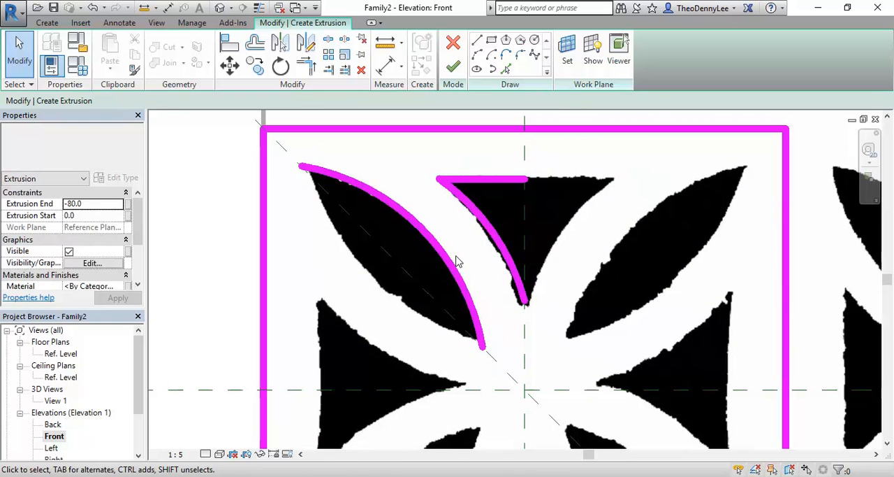
{"action": "left_click", "coordinate": [447, 266]}
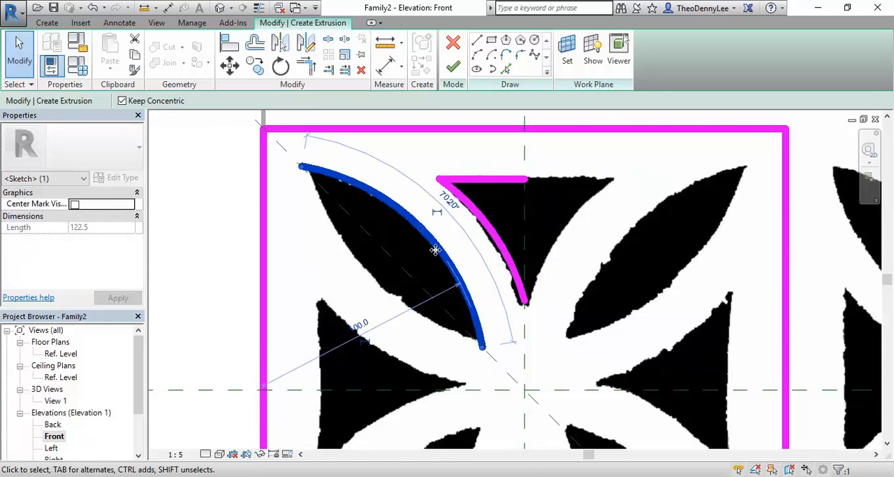
{"action": "left_click", "coordinate": [282, 44]}
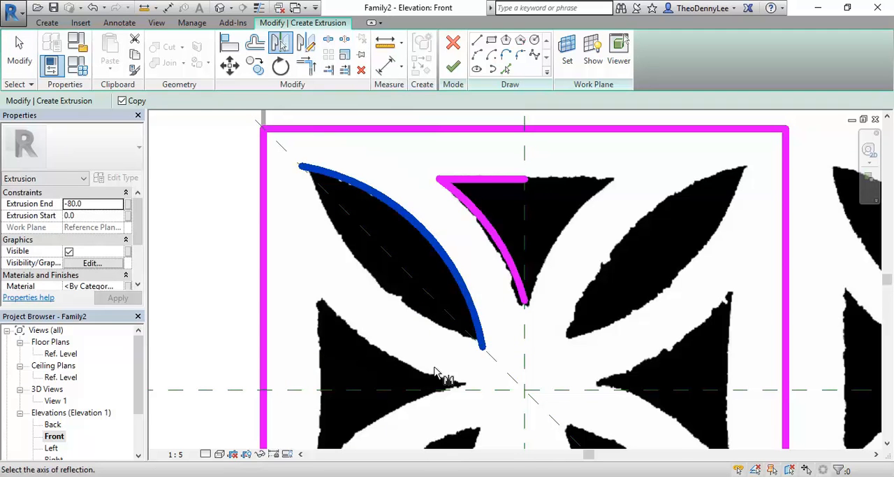
{"action": "left_click", "coordinate": [507, 375]}
{"action": "scroll", "coordinate": [403, 267], "scroll_direction": "down", "scroll_amount": 2}
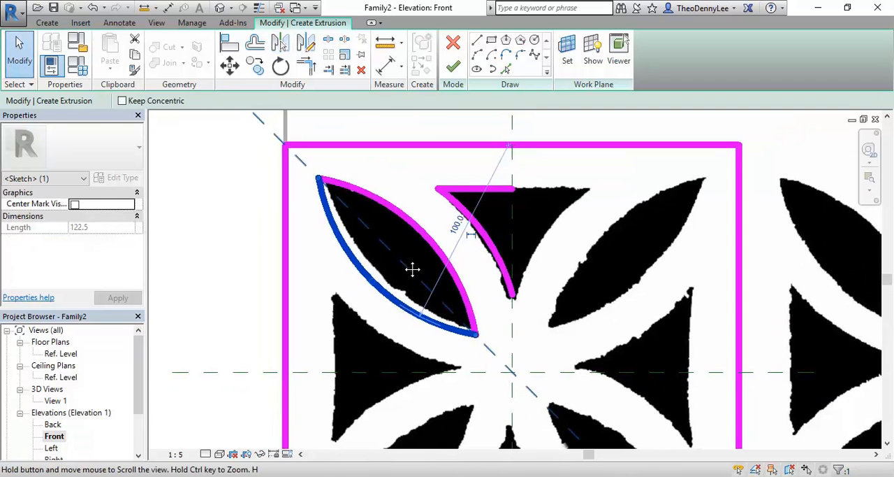
- Mirror a copy of the upper triangle's left arc about the vertical reference plane to form its right side
{"action": "left_click", "coordinate": [498, 262]}
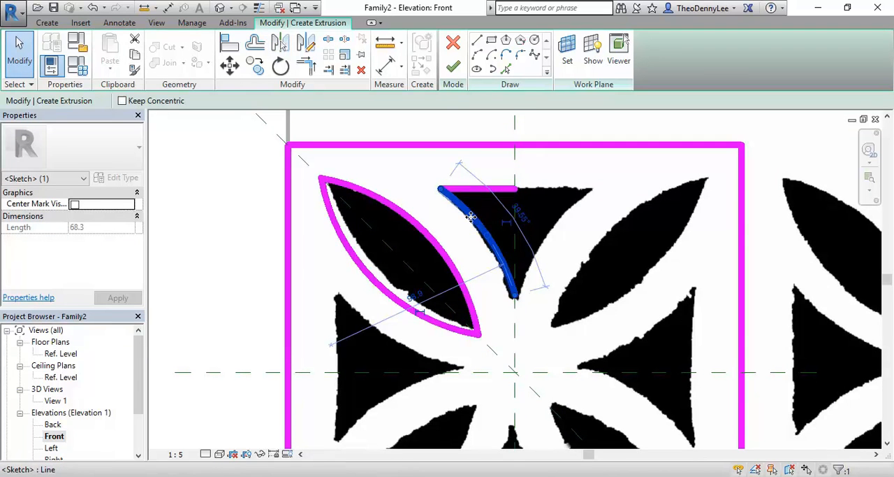
{"action": "left_click", "coordinate": [280, 42]}
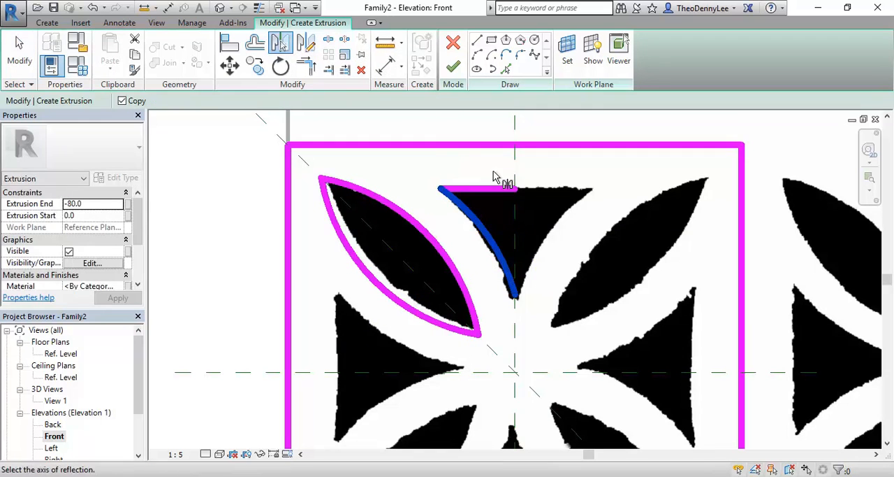
{"action": "left_click", "coordinate": [515, 165]}
{"action": "scroll", "coordinate": [485, 282], "scroll_direction": "down", "scroll_amount": 1}
{"action": "scroll", "coordinate": [459, 265], "scroll_direction": "up", "scroll_amount": 1}
- Extend the upper triangle's short horizontal line to meet the mirrored right arc at a corner, closing the outline
{"action": "left_click", "coordinate": [307, 66]}
{"action": "left_click", "coordinate": [544, 213]}
{"action": "left_click", "coordinate": [489, 168]}
{"action": "scroll", "coordinate": [494, 246], "scroll_direction": "down", "scroll_amount": 2}
{"action": "middle_click_drag", "start_coordinate": [494, 246], "coordinate": [456, 227]}
{"action": "middle_click_drag", "start_coordinate": [463, 270], "coordinate": [501, 281]}
{"action": "key", "text": "Escape"}
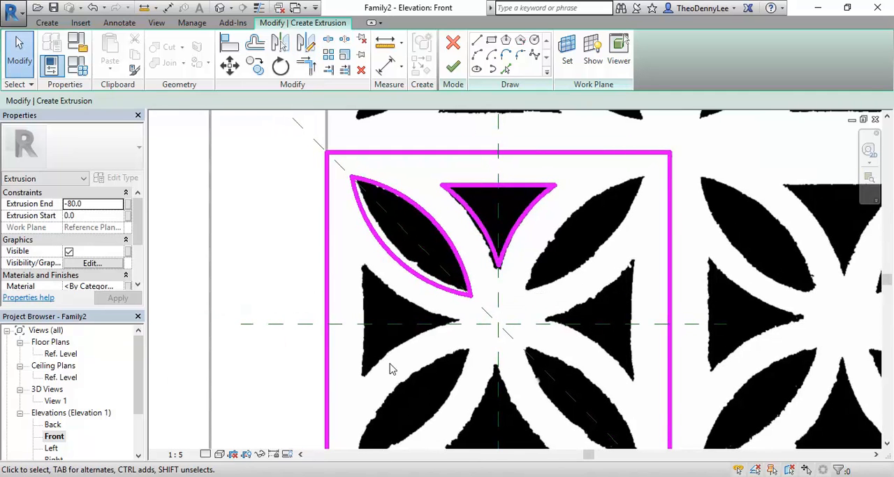
{"action": "scroll", "coordinate": [395, 349], "scroll_direction": "down", "scroll_amount": 1}
{"action": "scroll", "coordinate": [426, 218], "scroll_direction": "up", "scroll_amount": 2}
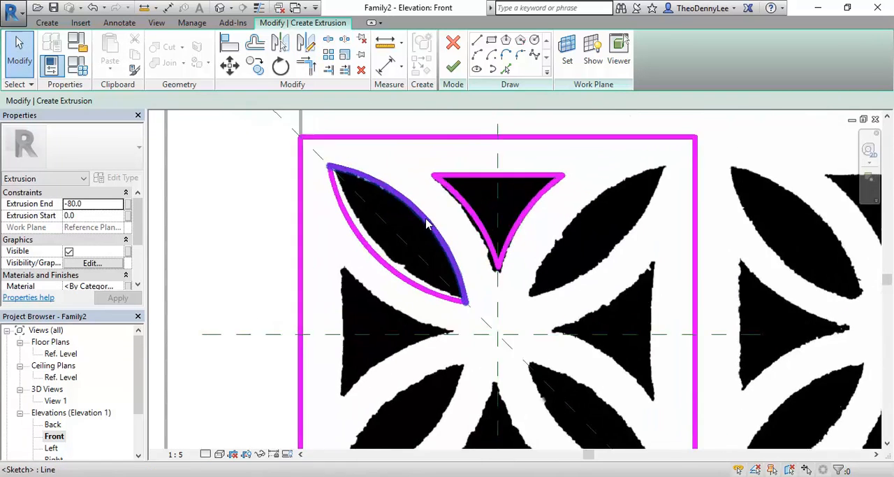
{"action": "left_click", "coordinate": [428, 227]}
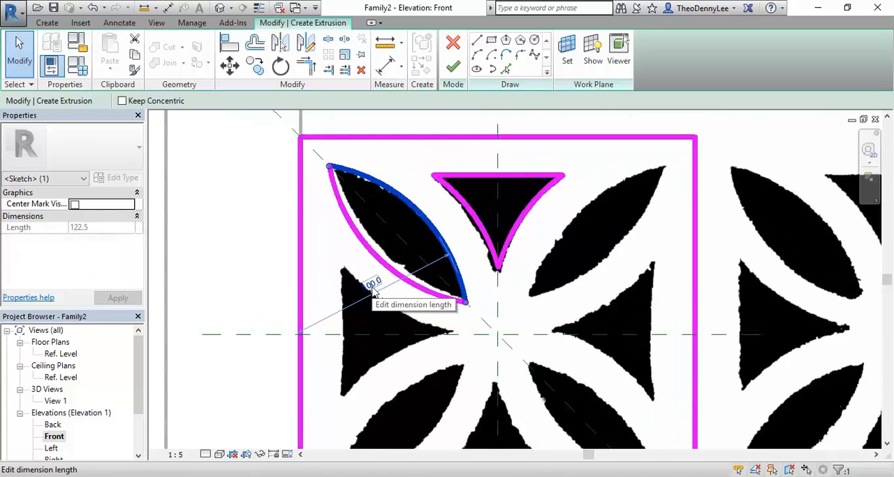
{"action": "left_click", "coordinate": [336, 232]}
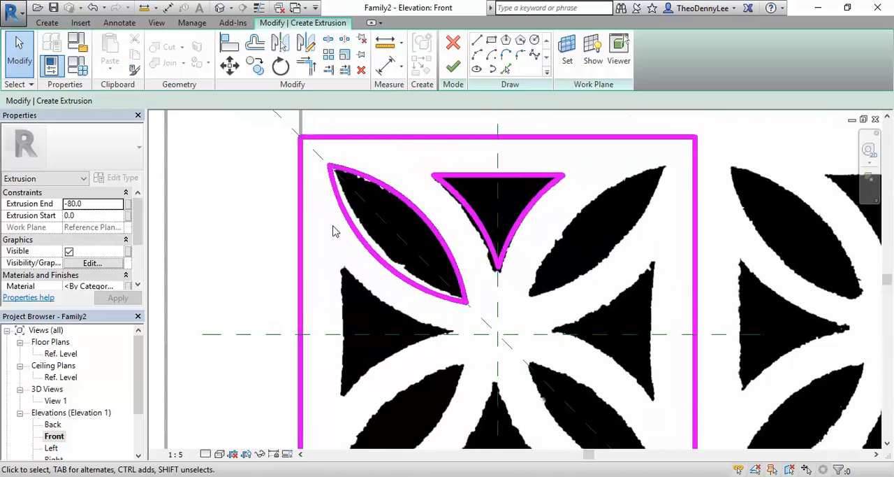
- Mirror a copy of the closed upper triangle about the diagonal reference plane onto the pattern's left triangle
{"action": "scroll", "coordinate": [349, 238], "scroll_direction": "down", "scroll_amount": 1}
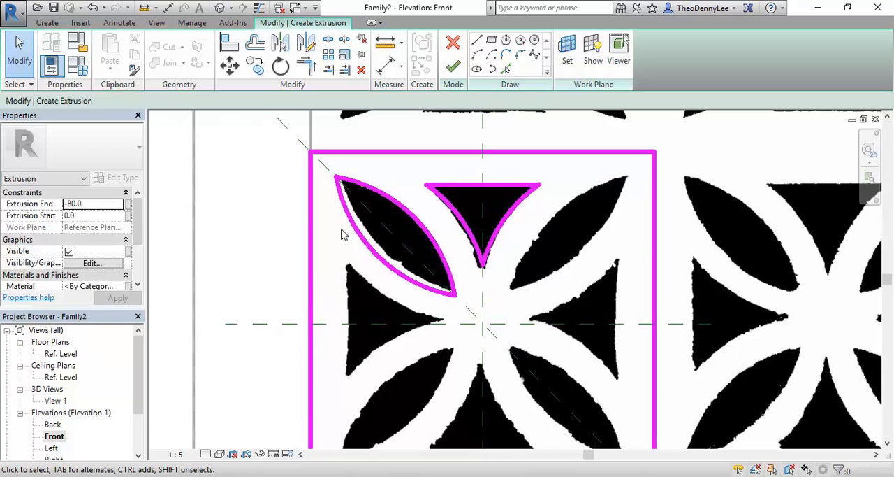
{"action": "left_click_drag", "start_coordinate": [406, 162], "coordinate": [550, 278]}
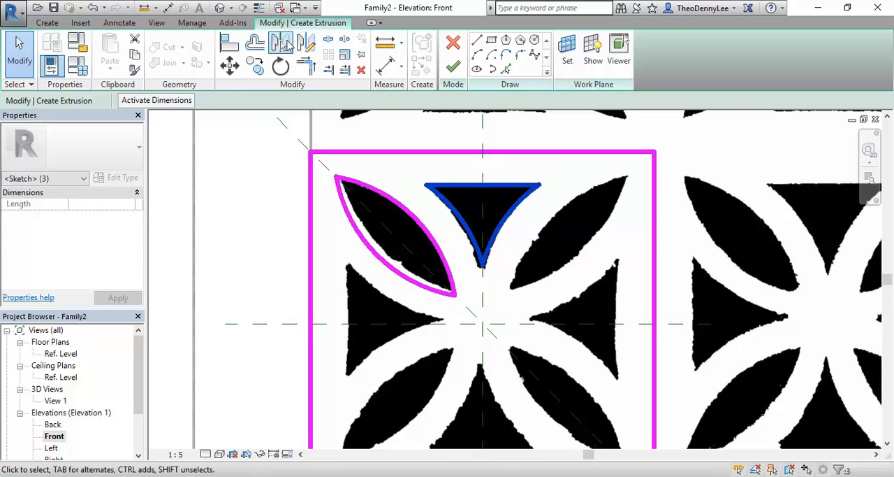
{"action": "left_click", "coordinate": [283, 44]}
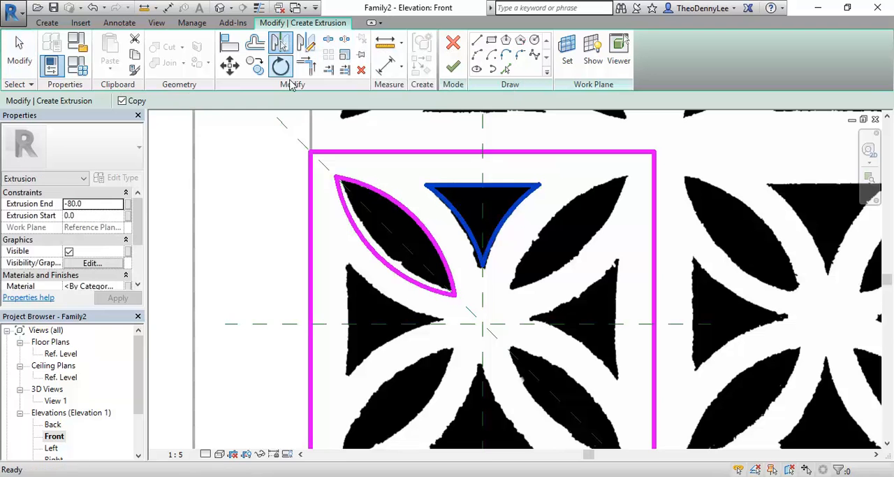
{"action": "left_click", "coordinate": [377, 220]}
{"action": "left_click", "coordinate": [470, 382]}
{"action": "scroll", "coordinate": [340, 254], "scroll_direction": "down", "scroll_amount": 1}
{"action": "middle_click_drag", "start_coordinate": [340, 256], "coordinate": [368, 251]}
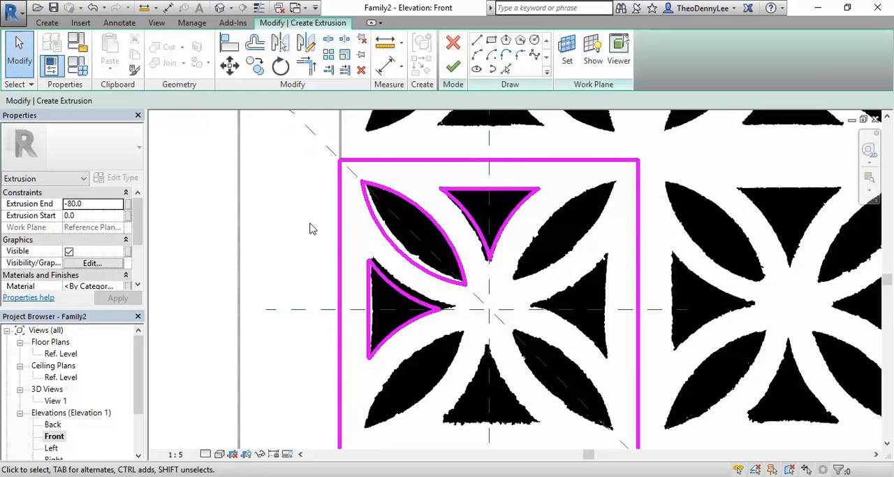
- Mirror a copy of both upper-left leaf arcs about the vertical reference plane to outline the upper-right leaf
{"action": "left_click", "coordinate": [399, 249]}
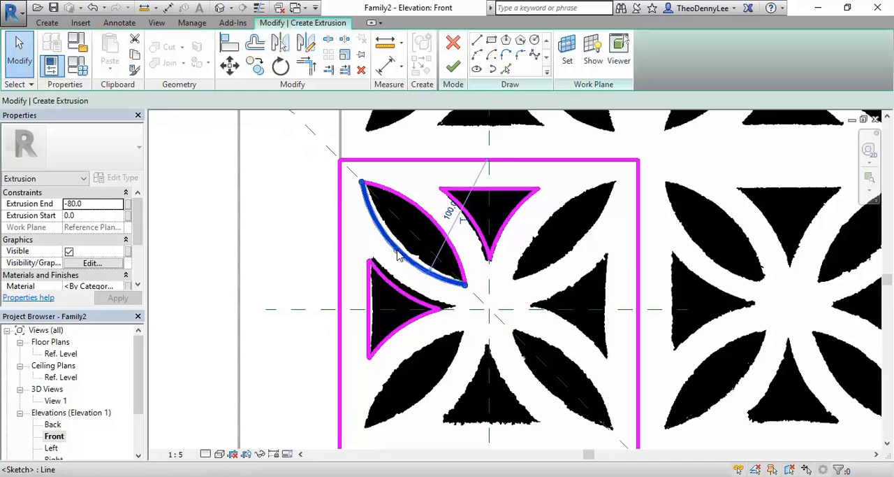
{"action": "left_click", "coordinate": [442, 237], "text": "ctrl"}
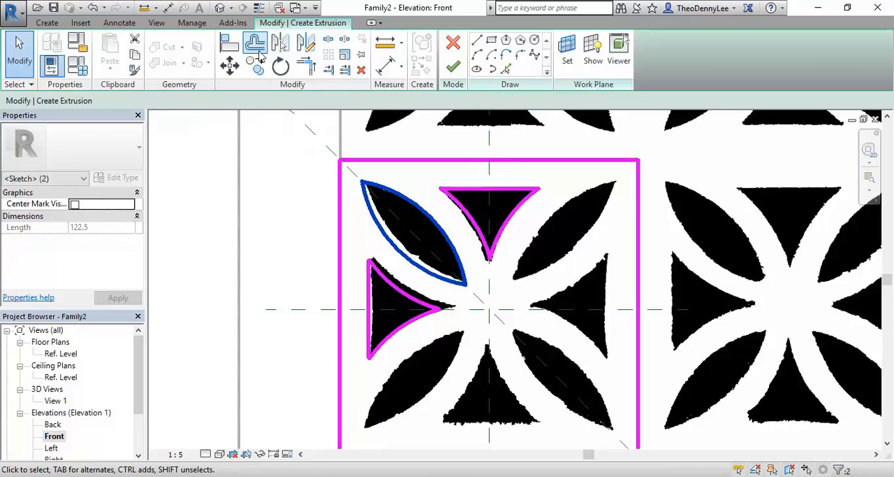
{"action": "left_click", "coordinate": [279, 43]}
{"action": "left_click", "coordinate": [489, 176]}
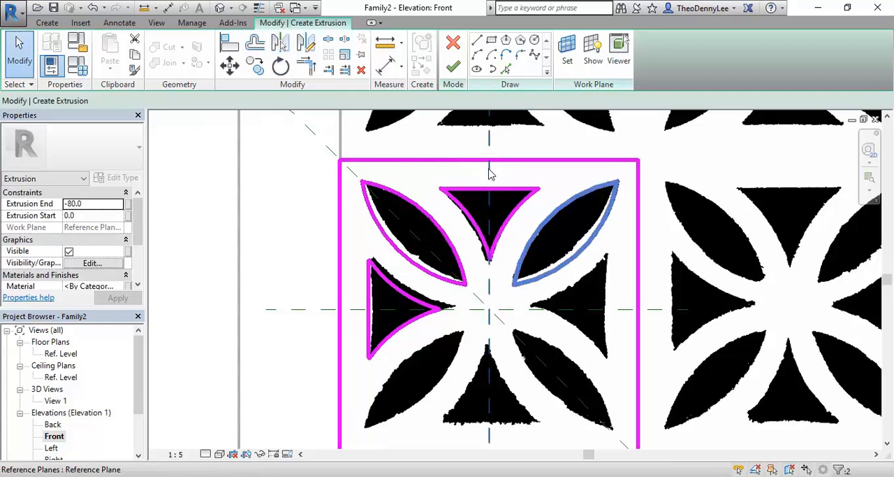
{"action": "key", "text": "Escape"}
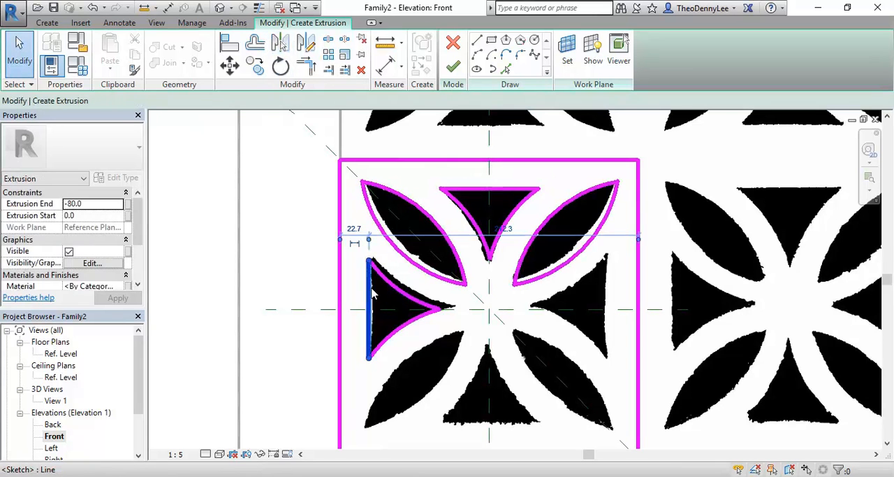
- Mirror a copy of the left triangle's three lines about the vertical reference plane onto the pattern's right triangle
{"action": "left_click", "coordinate": [370, 296]}
{"action": "left_click", "coordinate": [407, 302], "text": "ctrl"}
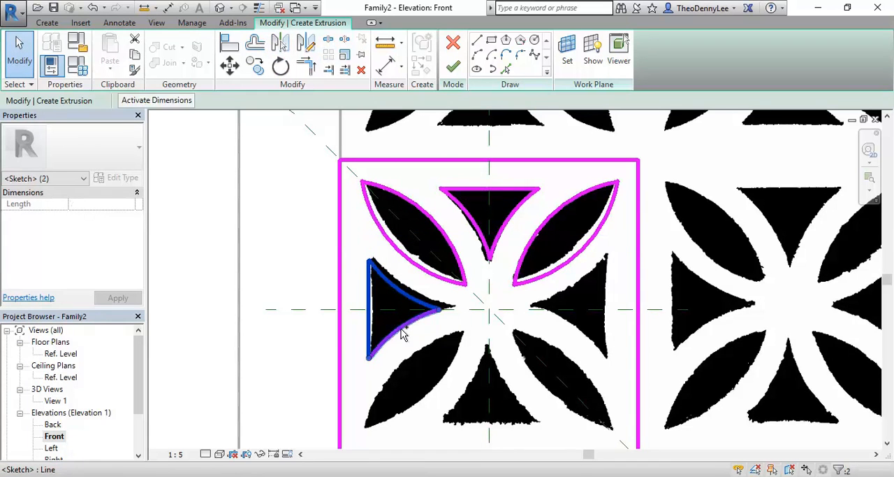
{"action": "left_click", "coordinate": [405, 335], "text": "ctrl"}
{"action": "key", "text": "m"}
{"action": "key", "text": "m"}
{"action": "left_click", "coordinate": [489, 342]}
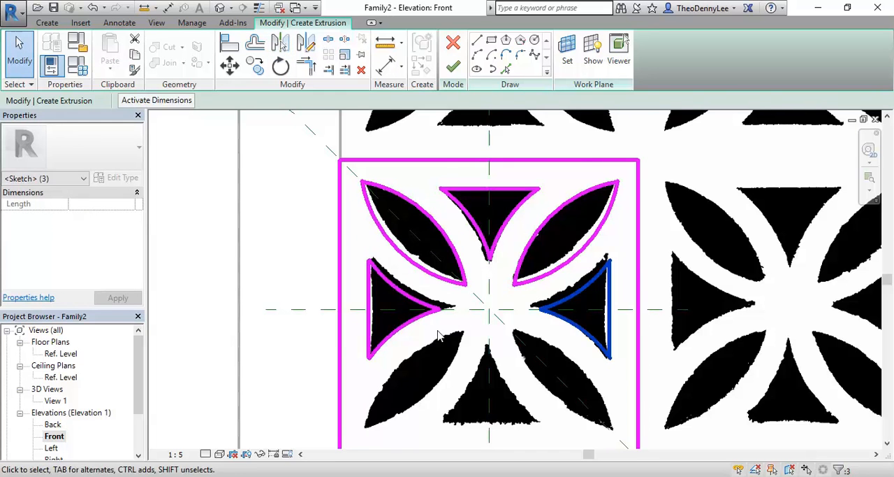
- Mirror copies of both upper leaves and the upper triangle about the horizontal reference plane to outline the lower half of the pattern
{"action": "scroll", "coordinate": [436, 338], "scroll_direction": "down", "scroll_amount": 2}
{"action": "scroll", "coordinate": [395, 269], "scroll_direction": "up", "scroll_amount": 2}
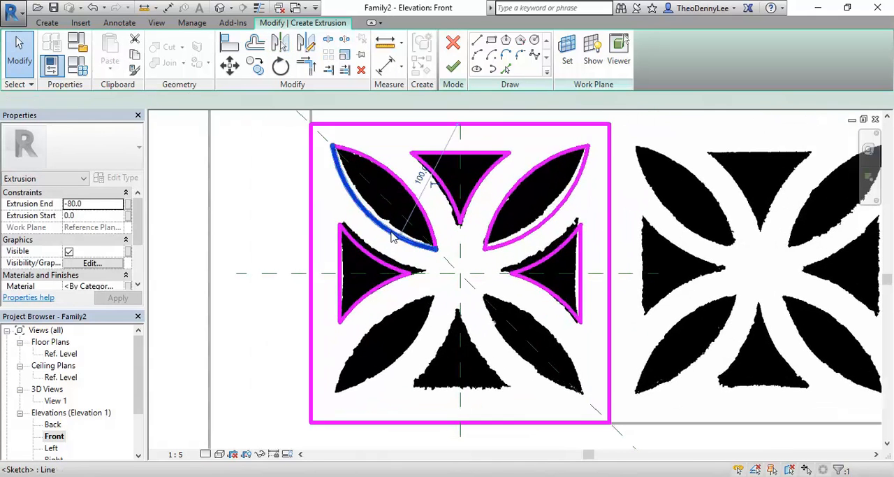
{"action": "left_click", "coordinate": [392, 231]}
{"action": "left_click", "coordinate": [435, 187], "text": "ctrl"}
{"action": "left_click", "coordinate": [485, 194], "text": "ctrl"}
{"action": "left_click", "coordinate": [482, 153], "text": "ctrl"}
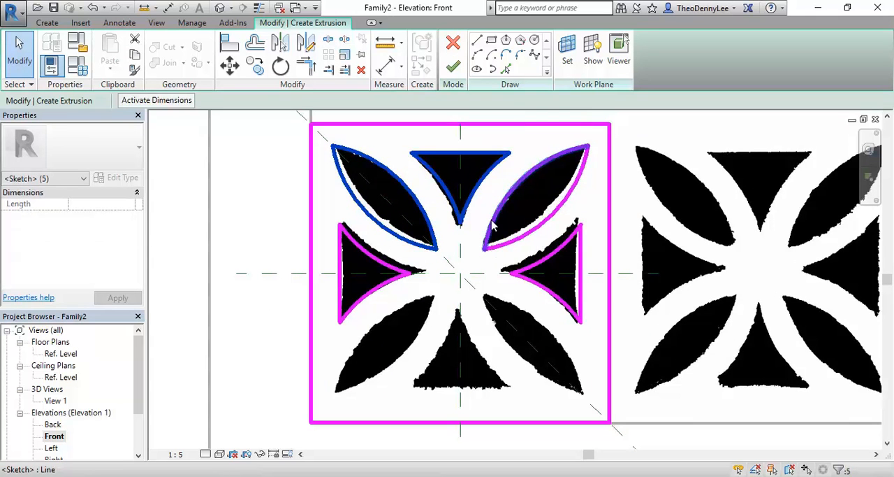
{"action": "left_click", "coordinate": [493, 224], "text": "ctrl"}
{"action": "left_click", "coordinate": [519, 251], "text": "ctrl"}
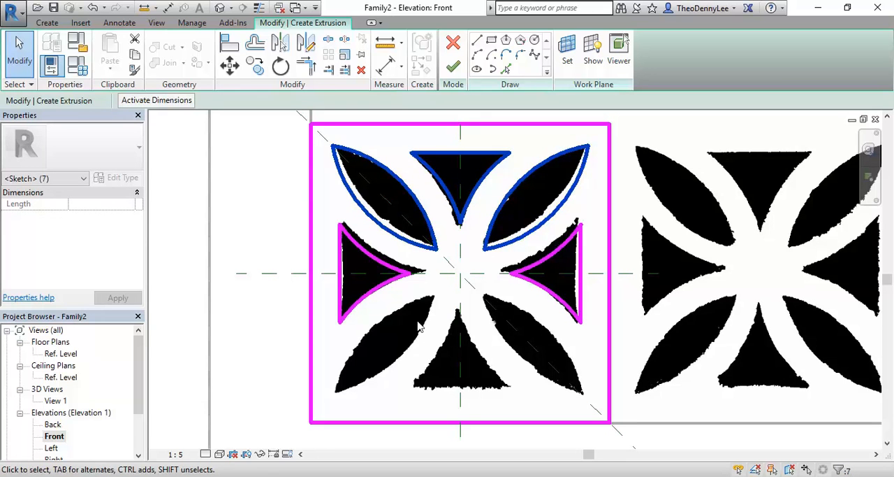
{"action": "left_click", "coordinate": [279, 44]}
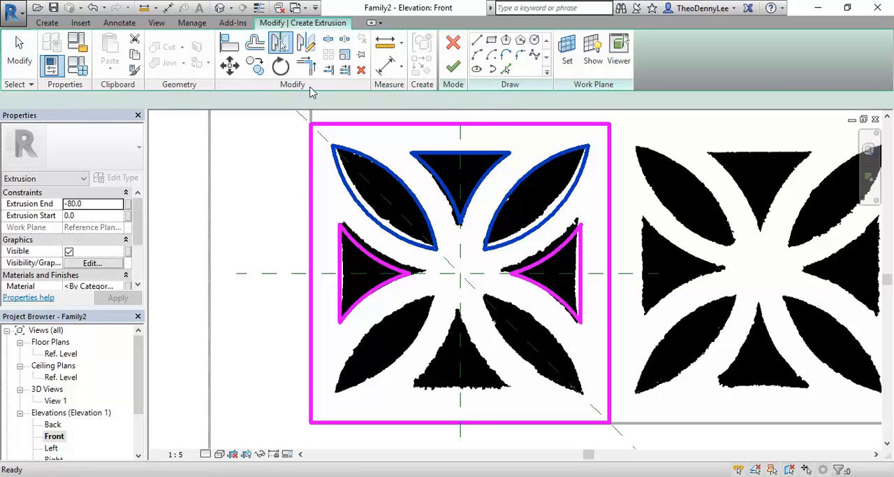
{"action": "left_click", "coordinate": [439, 274]}
{"action": "key", "text": "Escape"}
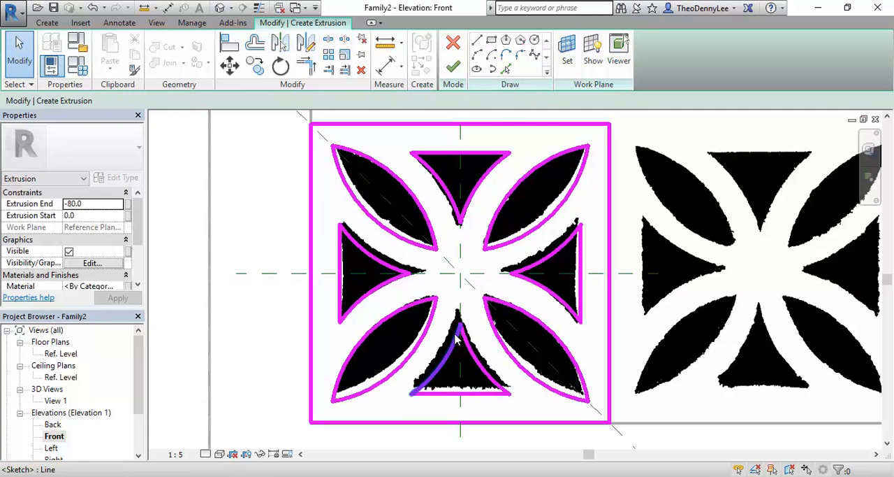
- Examine how the sketched leaf and triangle outlines fit the pattern image across the whole square tile
{"action": "scroll", "coordinate": [467, 337], "scroll_direction": "down", "scroll_amount": 1}
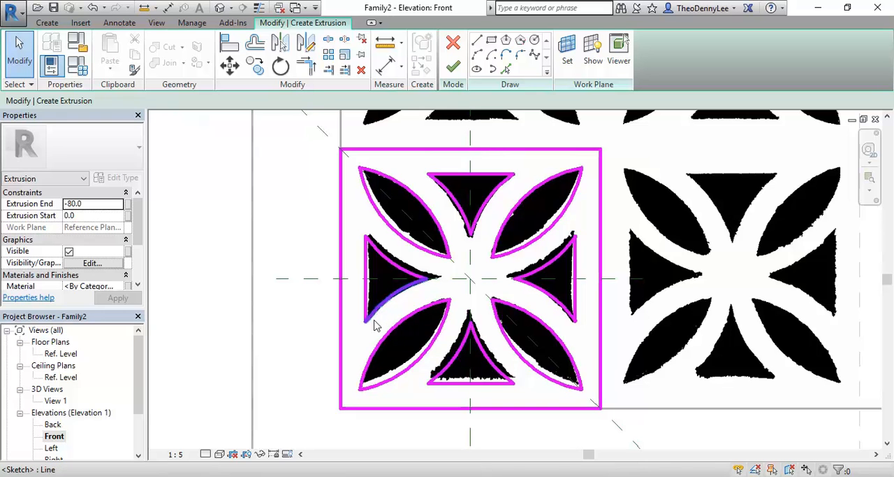
{"action": "scroll", "coordinate": [452, 294], "scroll_direction": "up", "scroll_amount": 1}
{"action": "scroll", "coordinate": [451, 297], "scroll_direction": "up", "scroll_amount": 1}
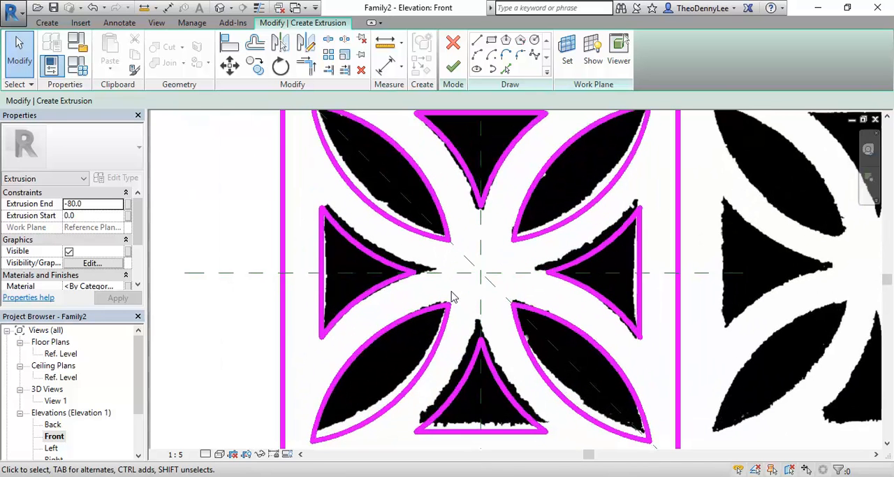
{"action": "scroll", "coordinate": [452, 296], "scroll_direction": "down", "scroll_amount": 2}
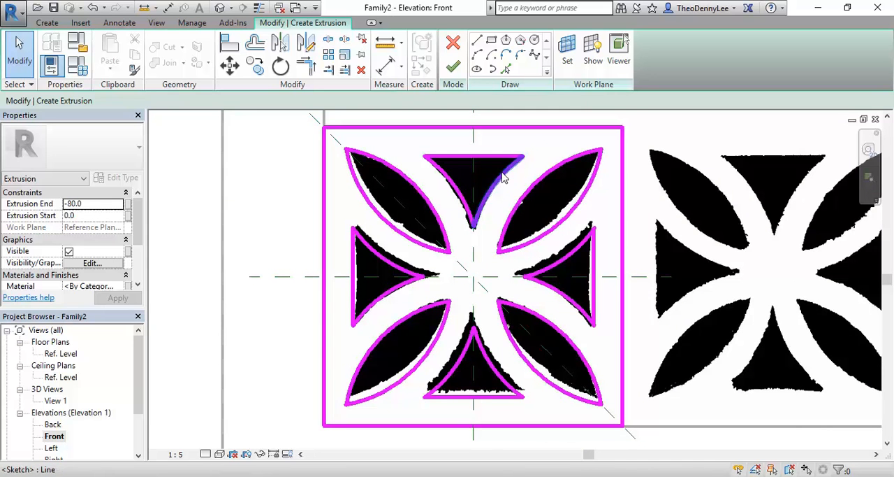
{"action": "scroll", "coordinate": [260, 339], "scroll_direction": "down", "scroll_amount": 1}
{"action": "middle_click_drag", "start_coordinate": [260, 340], "coordinate": [299, 367]}
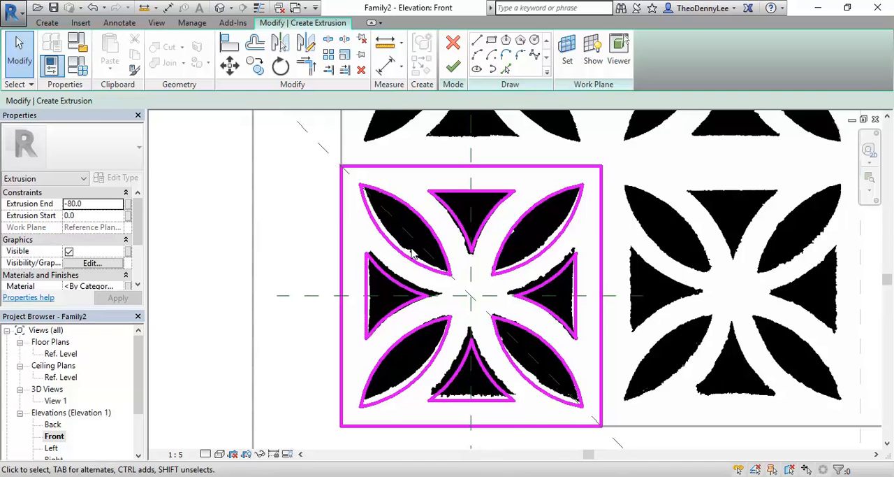
{"action": "scroll", "coordinate": [415, 254], "scroll_direction": "down", "scroll_amount": 2}
{"action": "mouse_move", "coordinate": [428, 310]}
{"action": "middle_mouse_down"}
{"action": "mouse_move", "coordinate": [388, 303]}
{"action": "mouse_move", "coordinate": [405, 303]}
{"action": "middle_mouse_up"}
{"action": "scroll", "coordinate": [392, 285], "scroll_direction": "up", "scroll_amount": 2}
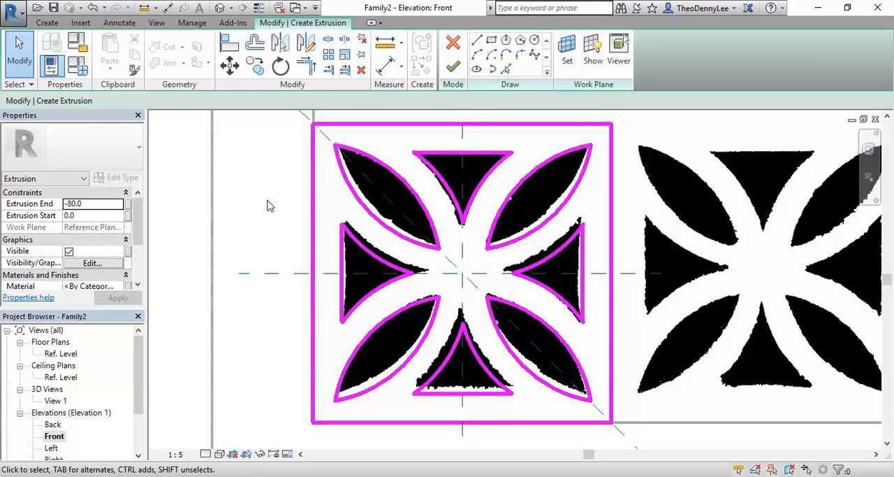
{"action": "scroll", "coordinate": [278, 211], "scroll_direction": "down", "scroll_amount": 2}
{"action": "middle_click_drag", "start_coordinate": [285, 220], "coordinate": [297, 229]}
{"action": "scroll", "coordinate": [292, 238], "scroll_direction": "up", "scroll_amount": 1}
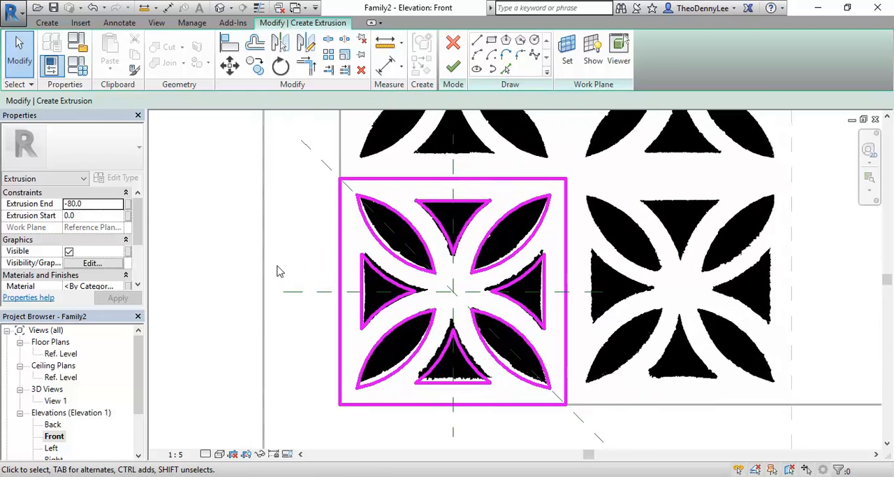
- Set the extrusion start to -20 and the extrusion end to -60, and finish the patterned tile's extrusion sketch
{"action": "left_click", "coordinate": [82, 216]}
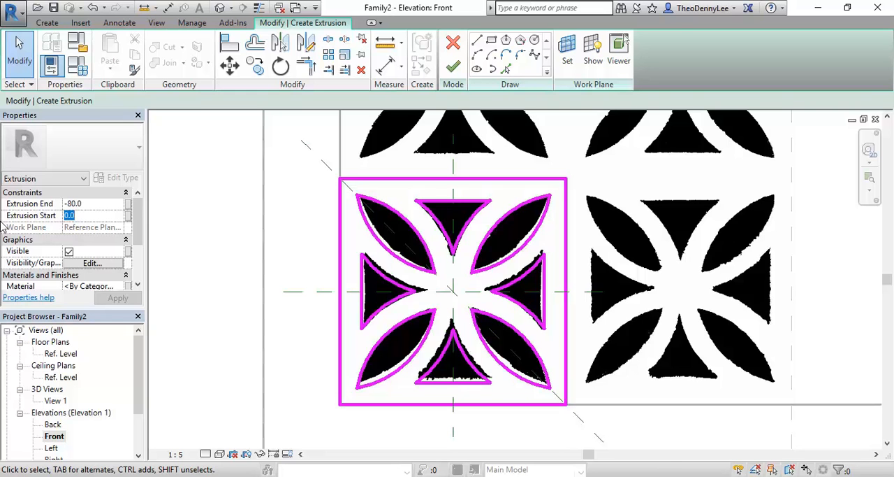
{"action": "type", "text": "-20"}
{"action": "left_click", "coordinate": [97, 203]}
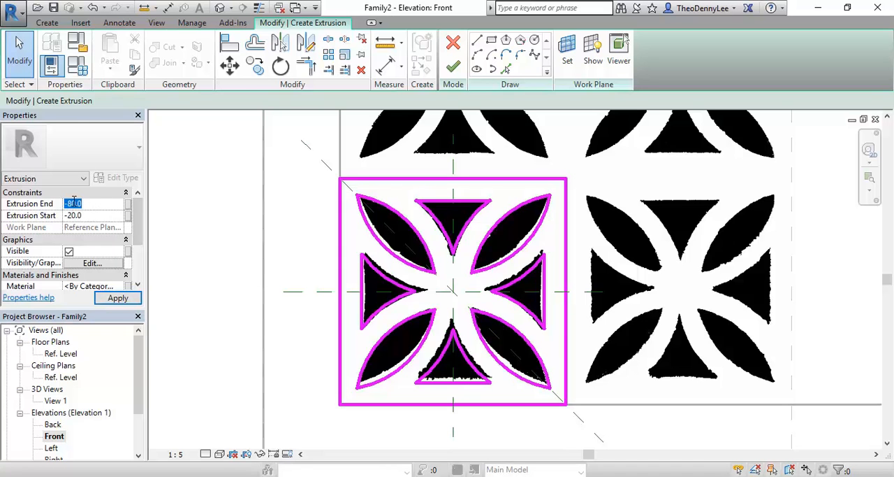
{"action": "double_click", "coordinate": [101, 202]}
{"action": "type", "text": "60.0"}
{"action": "key", "text": "Return"}
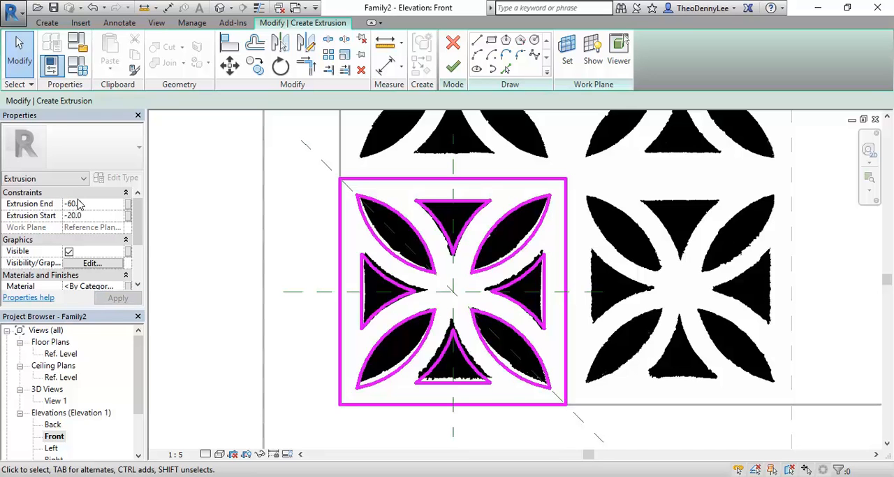
{"action": "left_click", "coordinate": [453, 66]}
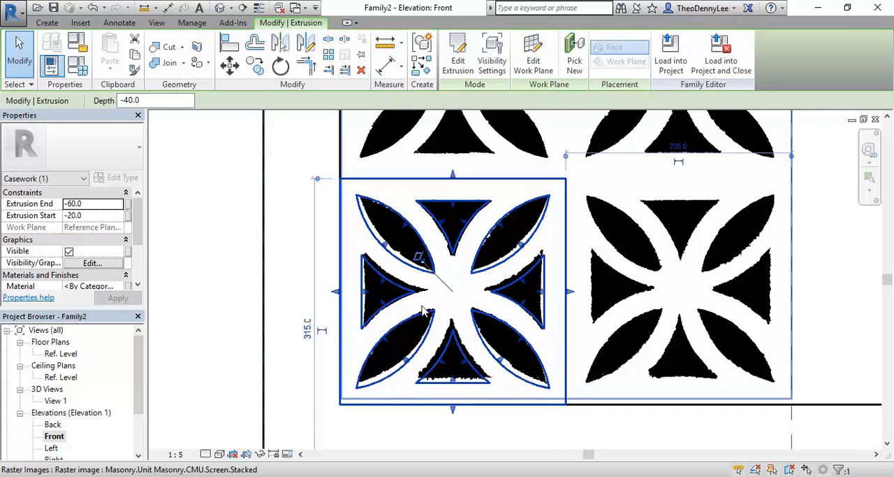
- Open the 3D view View 1, inspect the patterned tile in the frame's lower corner, and select its extrusion
{"action": "double_click", "coordinate": [56, 400]}
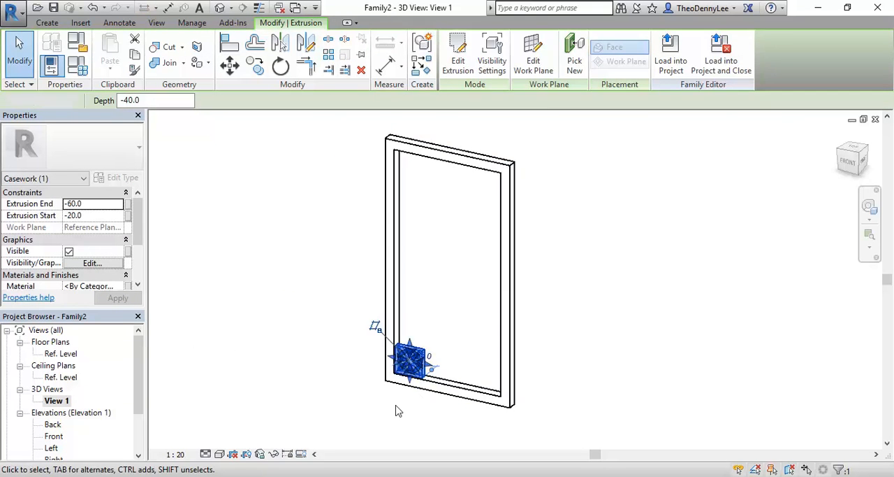
{"action": "left_click", "coordinate": [399, 410]}
{"action": "scroll", "coordinate": [404, 391], "scroll_direction": "up", "scroll_amount": 5}
{"action": "middle_click_drag", "start_coordinate": [403, 392], "coordinate": [423, 386], "text": "shift"}
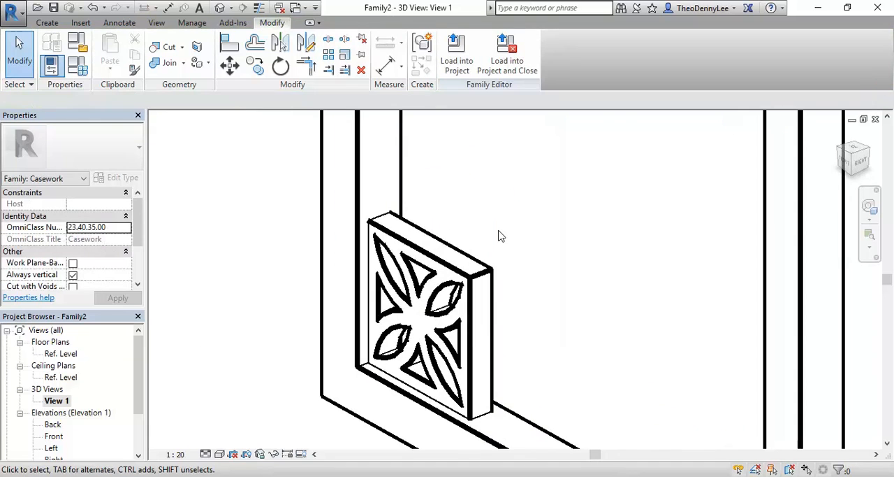
{"action": "middle_click_drag", "start_coordinate": [499, 235], "coordinate": [502, 262], "text": "shift"}
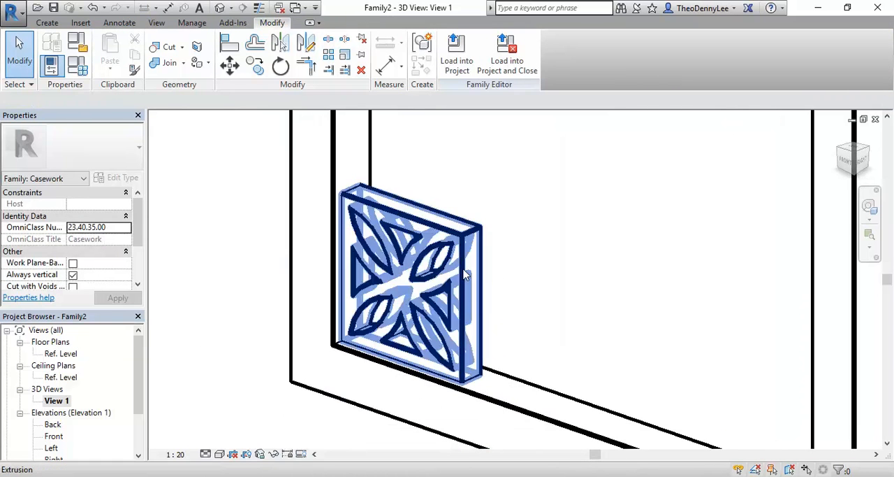
{"action": "left_click", "coordinate": [337, 294]}
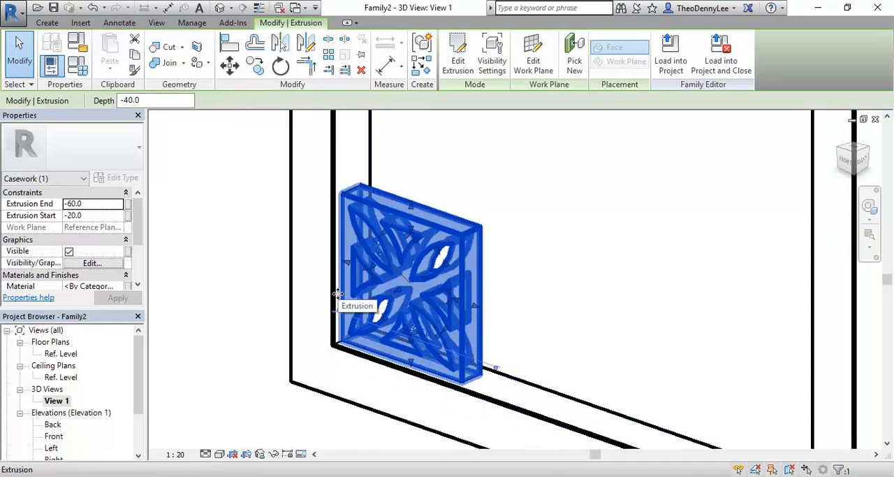
- Set the patterned tile's extrusion end to -50 and its extrusion start to -30
{"action": "scroll", "coordinate": [337, 293], "scroll_direction": "up", "scroll_amount": 1}
{"action": "middle_click_drag", "start_coordinate": [337, 293], "coordinate": [290, 290]}
{"action": "left_click", "coordinate": [224, 251]}
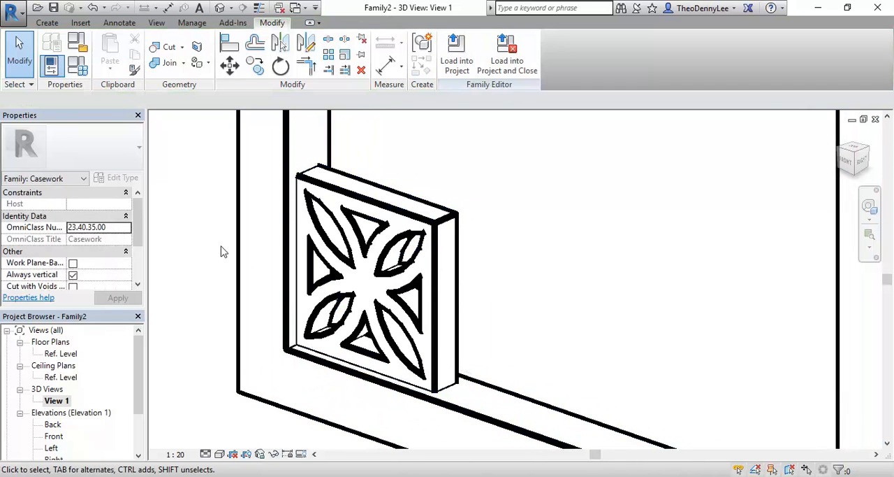
{"action": "scroll", "coordinate": [224, 252], "scroll_direction": "up", "scroll_amount": 2}
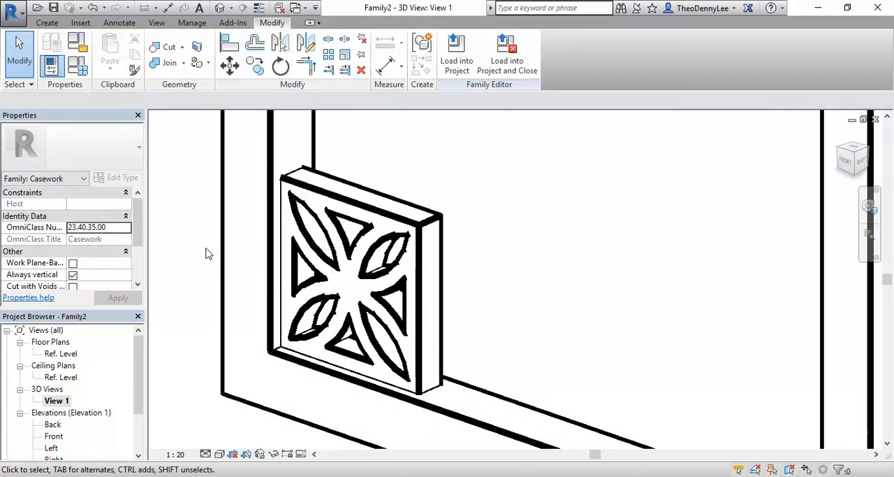
{"action": "left_click", "coordinate": [389, 230]}
{"action": "left_click", "coordinate": [386, 235]}
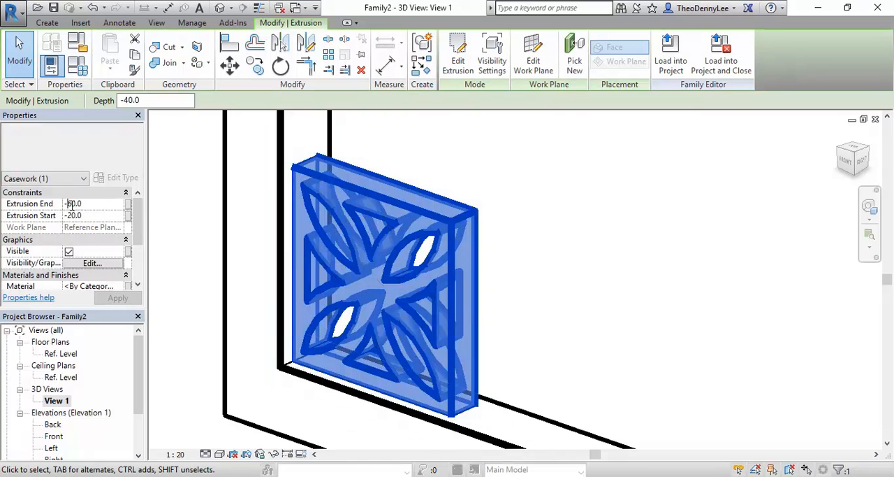
{"action": "left_click_drag", "start_coordinate": [68, 204], "coordinate": [74, 204]}
{"action": "type", "text": "5"}
{"action": "left_click", "coordinate": [66, 215]}
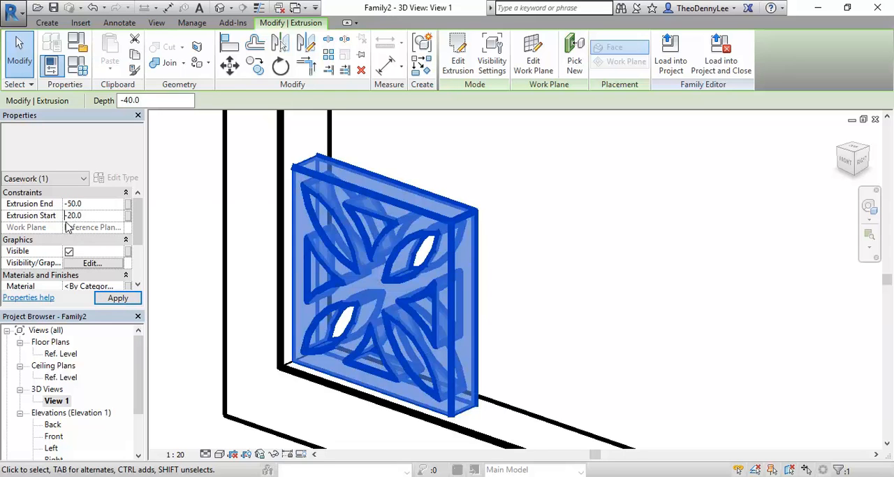
{"action": "left_click_drag", "start_coordinate": [67, 216], "coordinate": [74, 216]}
{"action": "type", "text": "3"}
{"action": "left_click", "coordinate": [592, 237]}
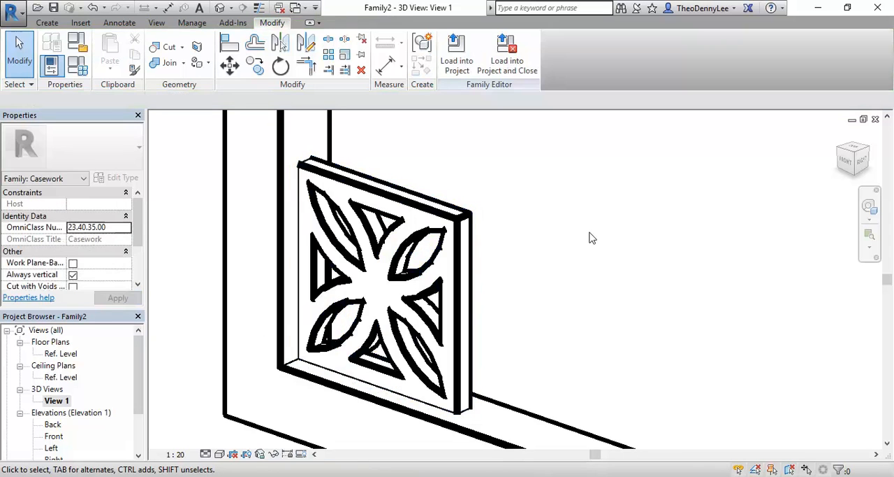
- Examine the patterned tile's thickness and position in the frame, both close up and against the whole frame
{"action": "scroll", "coordinate": [589, 238], "scroll_direction": "down", "scroll_amount": 3}
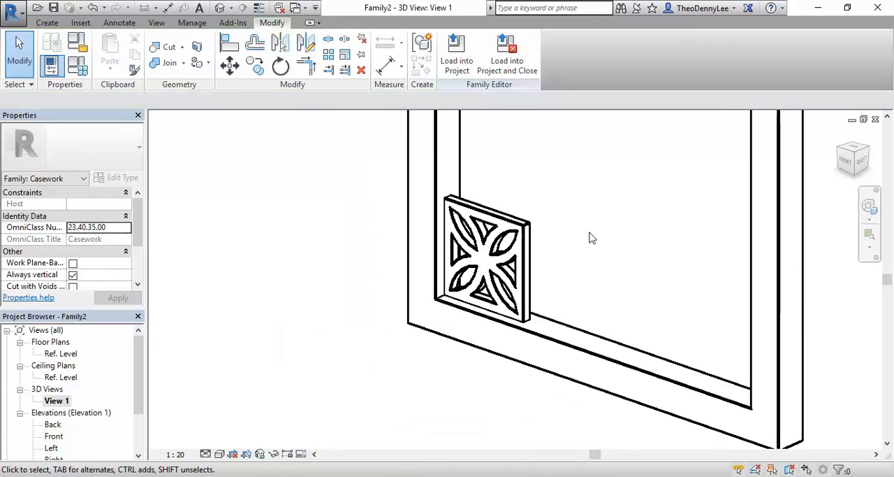
{"action": "middle_click_drag", "start_coordinate": [589, 237], "coordinate": [578, 242]}
{"action": "scroll", "coordinate": [578, 241], "scroll_direction": "up", "scroll_amount": 2}
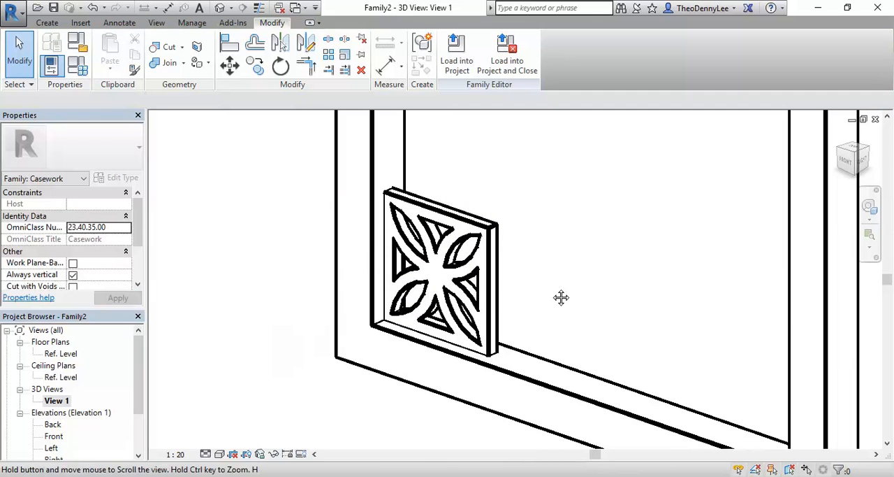
{"action": "middle_click_drag", "start_coordinate": [552, 288], "coordinate": [570, 278]}
{"action": "scroll", "coordinate": [564, 278], "scroll_direction": "up", "scroll_amount": 1}
{"action": "left_click", "coordinate": [509, 296]}
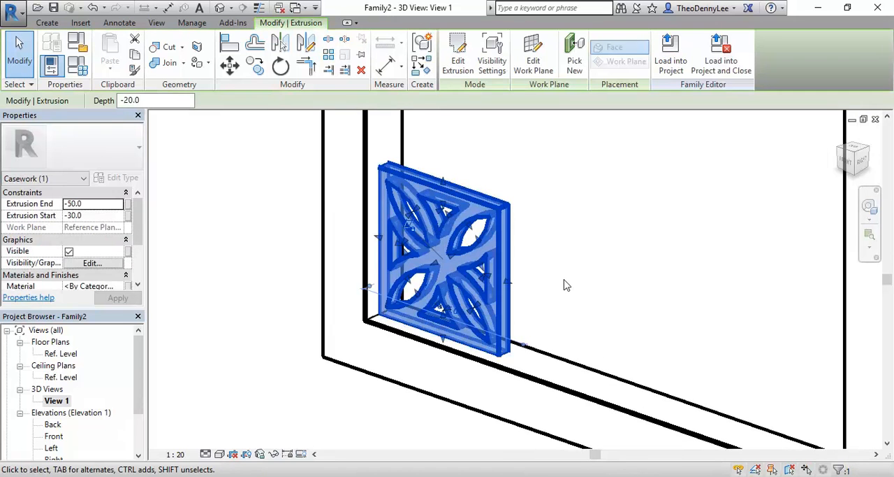
{"action": "scroll", "coordinate": [566, 285], "scroll_direction": "up", "scroll_amount": 1}
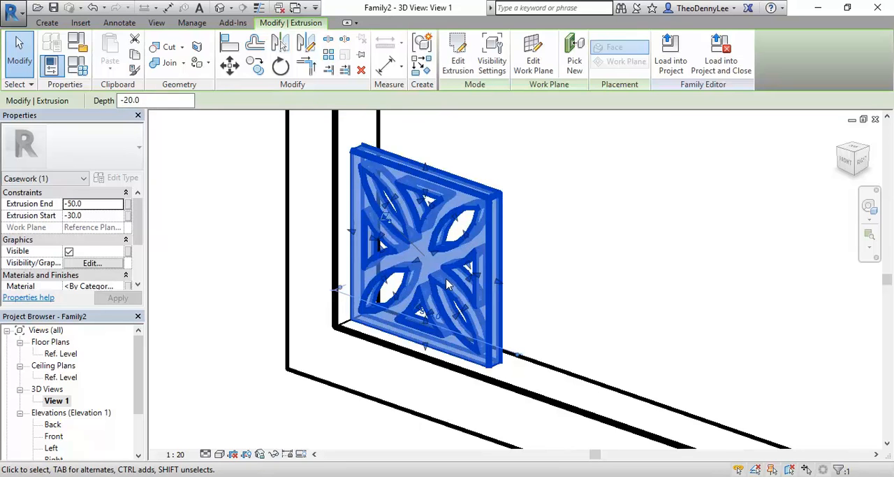
{"action": "scroll", "coordinate": [446, 288], "scroll_direction": "up", "scroll_amount": 2}
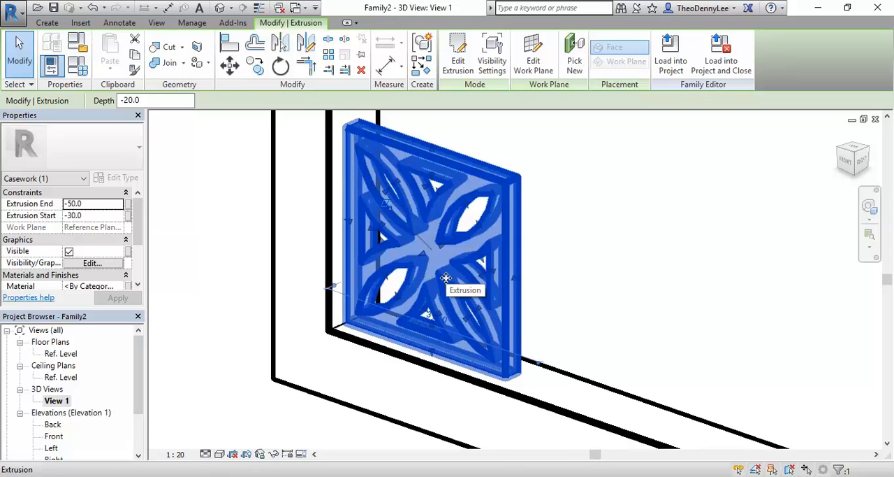
{"action": "middle_click_drag", "start_coordinate": [446, 279], "coordinate": [419, 294]}
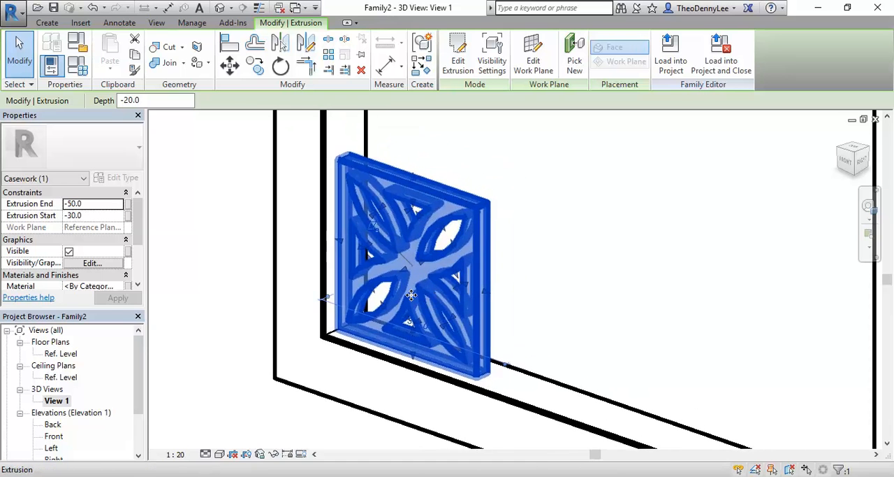
{"action": "left_click", "coordinate": [515, 266]}
{"action": "scroll", "coordinate": [517, 265], "scroll_direction": "down", "scroll_amount": 3}
{"action": "middle_click_drag", "start_coordinate": [510, 305], "coordinate": [469, 312], "text": "shift"}
{"action": "middle_click_drag", "start_coordinate": [412, 323], "coordinate": [324, 347]}
{"action": "scroll", "coordinate": [324, 347], "scroll_direction": "down", "scroll_amount": 5}
{"action": "middle_click_drag", "start_coordinate": [361, 255], "coordinate": [369, 319]}
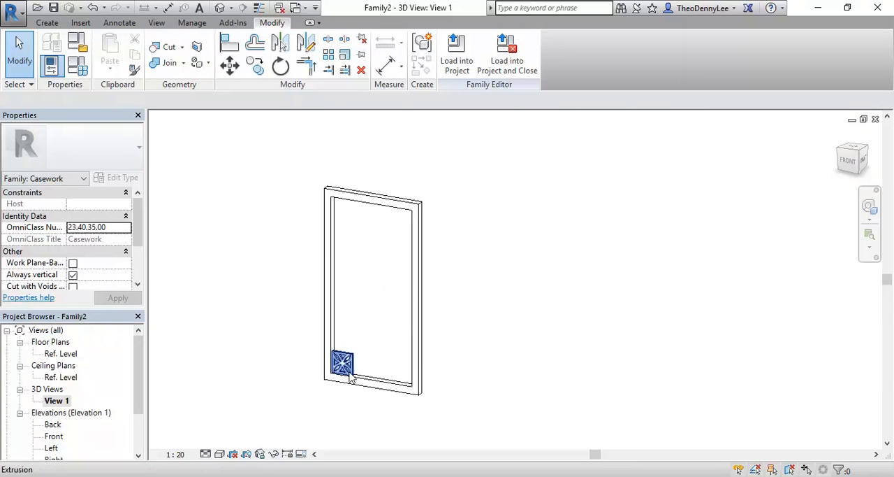
{"action": "scroll", "coordinate": [315, 401], "scroll_direction": "up", "scroll_amount": 4}
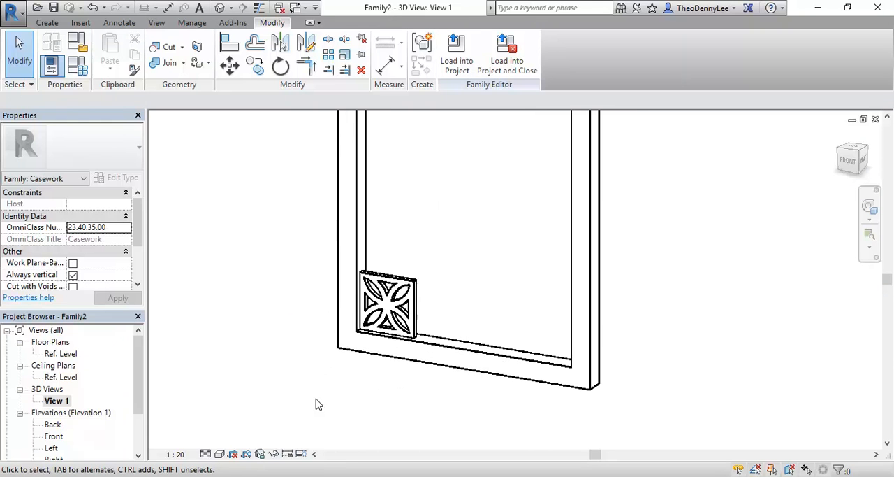
{"action": "left_click", "coordinate": [409, 294]}
{"action": "scroll", "coordinate": [409, 293], "scroll_direction": "up", "scroll_amount": 4}
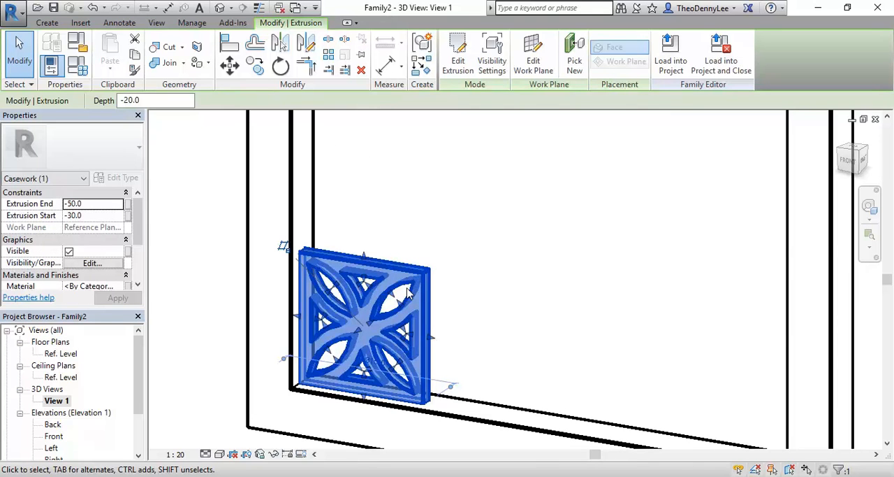
{"action": "scroll", "coordinate": [409, 292], "scroll_direction": "up", "scroll_amount": 3}
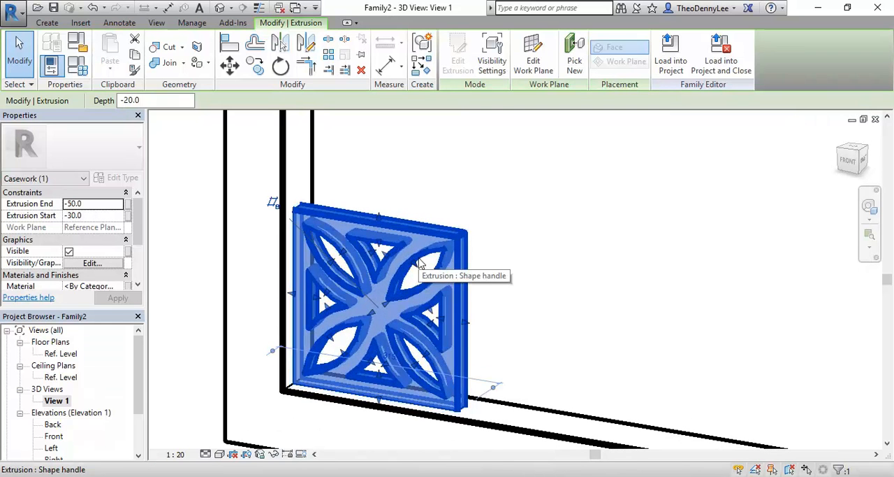
{"action": "middle_click_drag", "start_coordinate": [405, 272], "coordinate": [435, 241]}
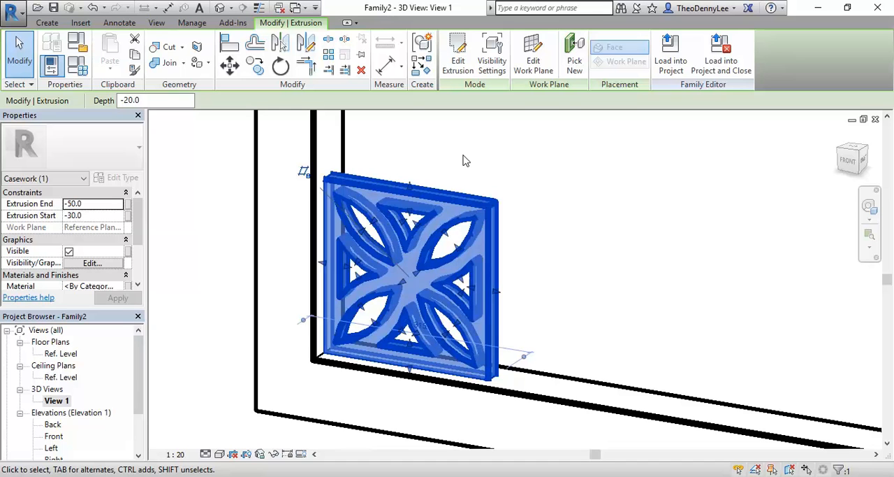
- Copy the patterned tile extrusion to the clipboard and deselect it
{"action": "left_click", "coordinate": [498, 151]}
{"action": "left_click", "coordinate": [468, 218]}
{"action": "scroll", "coordinate": [416, 248], "scroll_direction": "up", "scroll_amount": 2}
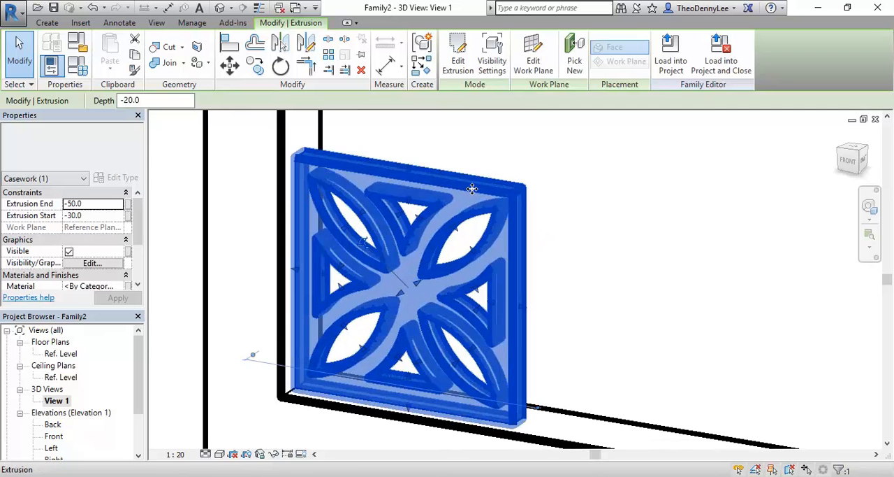
{"action": "left_click", "coordinate": [590, 183]}
{"action": "left_click", "coordinate": [525, 202]}
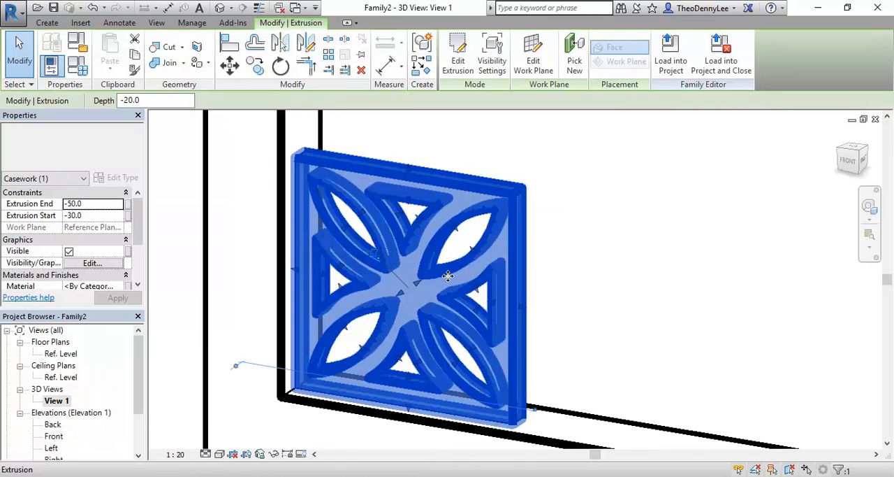
{"action": "left_click", "coordinate": [136, 56]}
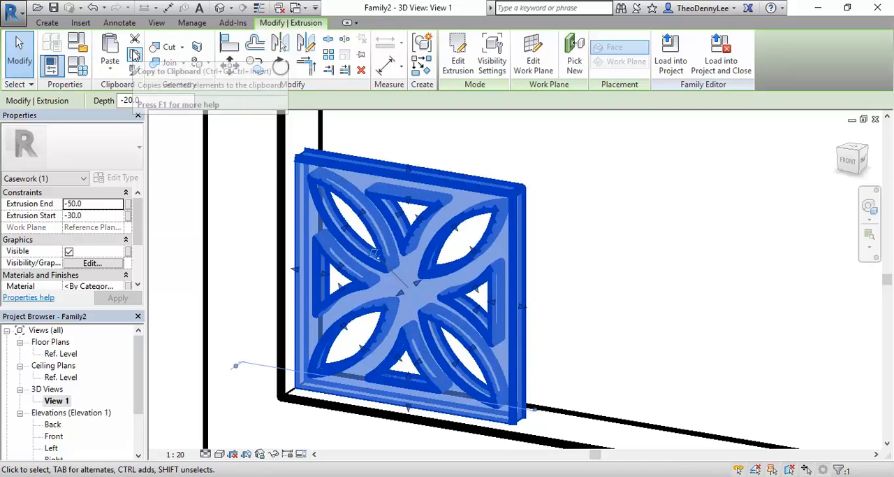
{"action": "left_click", "coordinate": [653, 285]}
{"action": "scroll", "coordinate": [629, 301], "scroll_direction": "down", "scroll_amount": 3}
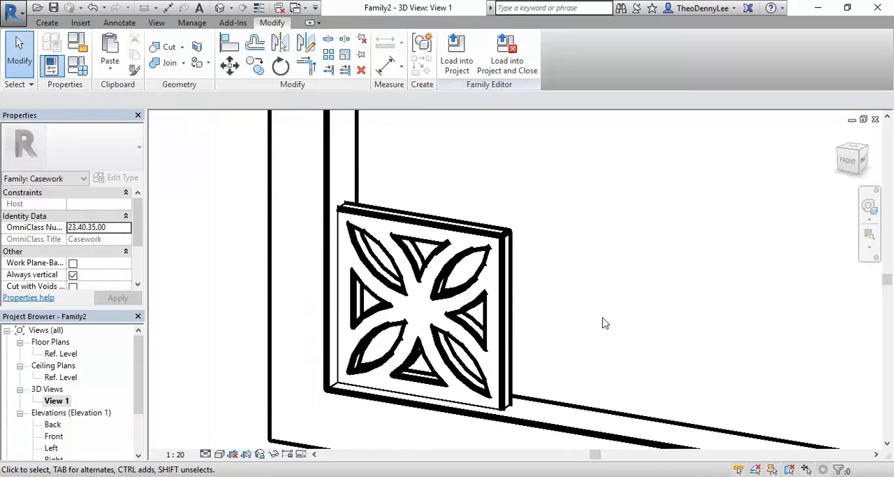
- Create a new family from the Metric Casework template
{"action": "left_click", "coordinate": [12, 9]}
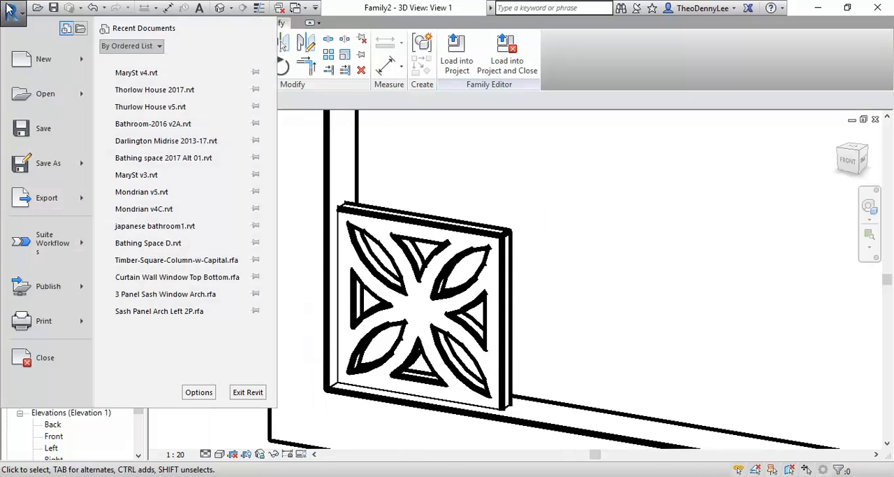
{"action": "mouse_move", "coordinate": [88, 65]}
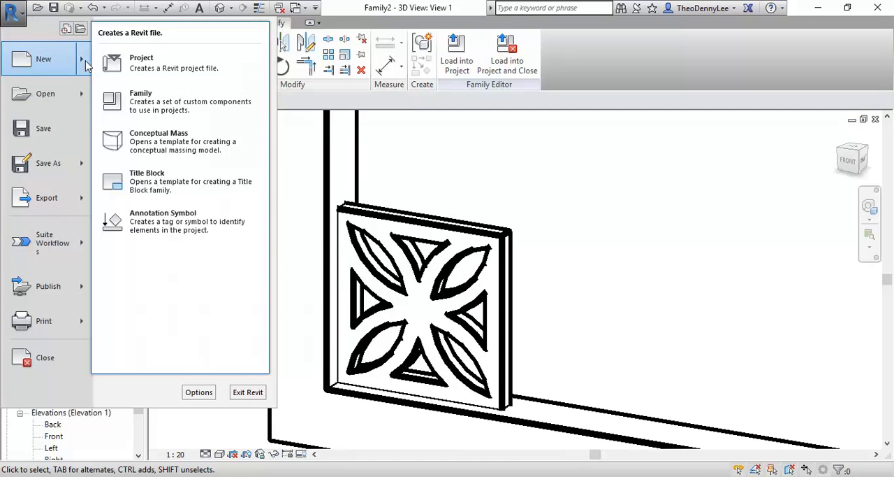
{"action": "left_click", "coordinate": [135, 101]}
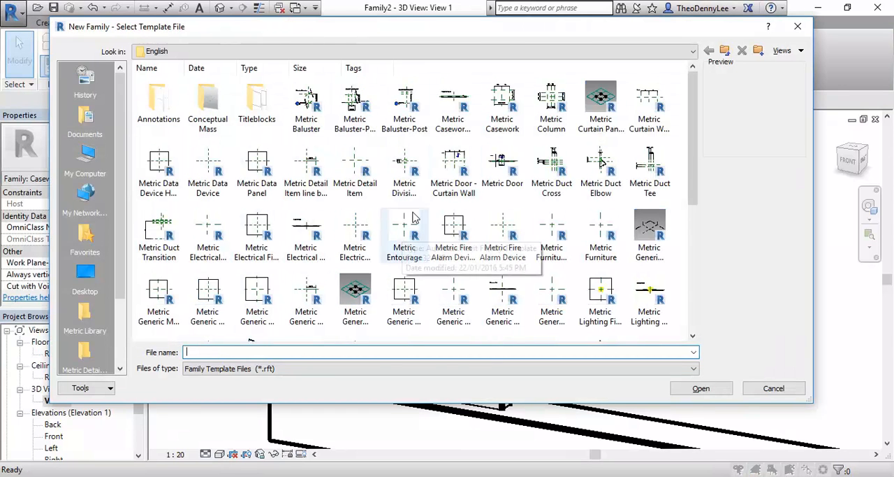
{"action": "left_click", "coordinate": [504, 114]}
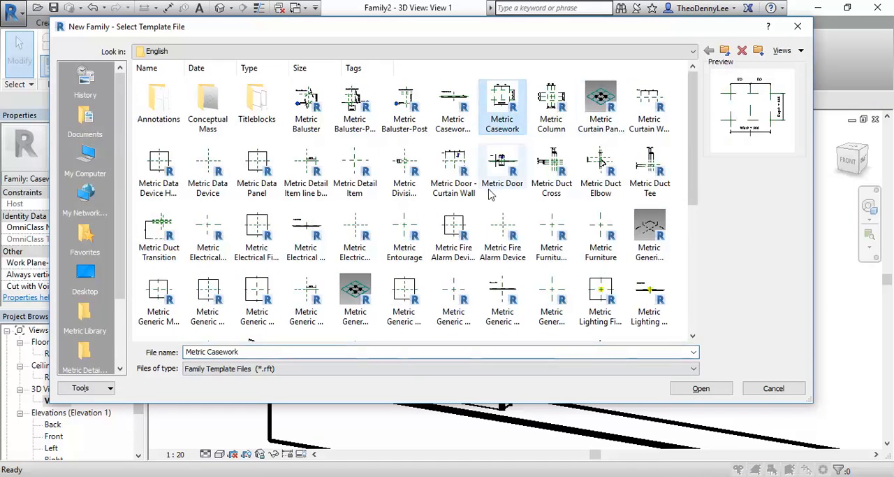
{"action": "double_click", "coordinate": [500, 107]}
{"action": "scroll", "coordinate": [434, 296], "scroll_direction": "up", "scroll_amount": 2}
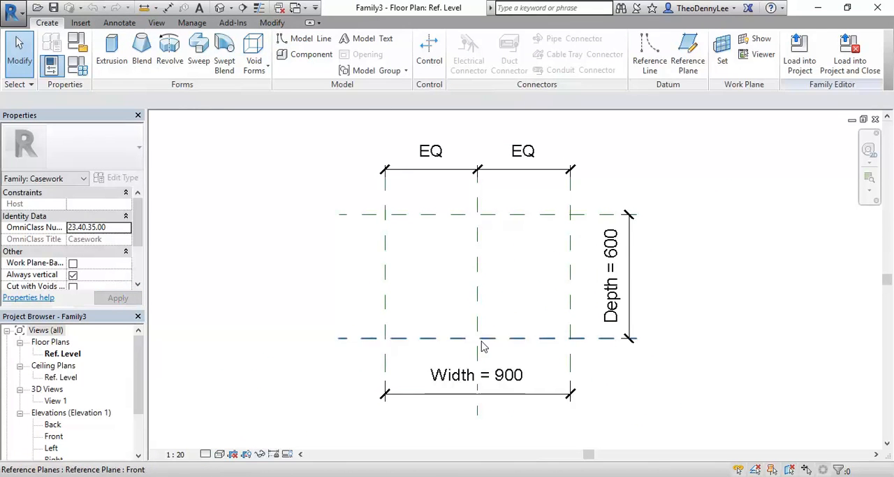
- Paste the copied tile into the Ref. Level plan at the Front reference plane, near the vertical centre plane
{"action": "left_click", "coordinate": [283, 24]}
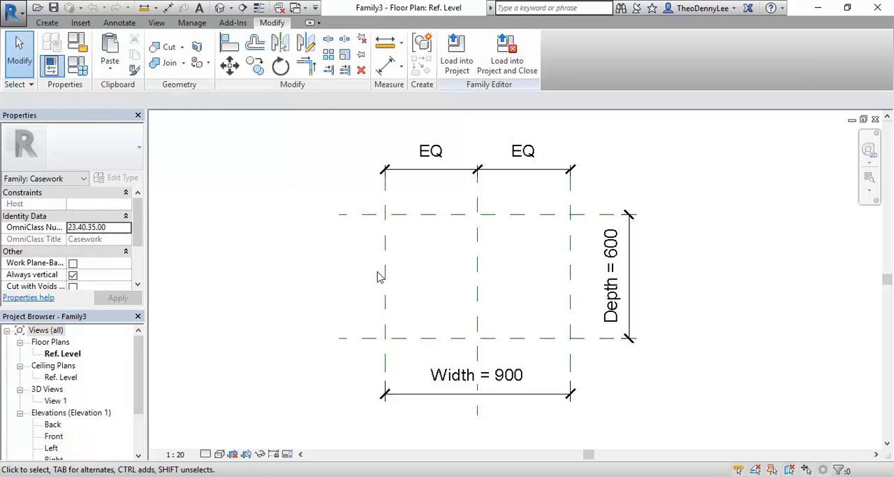
{"action": "left_click", "coordinate": [117, 47]}
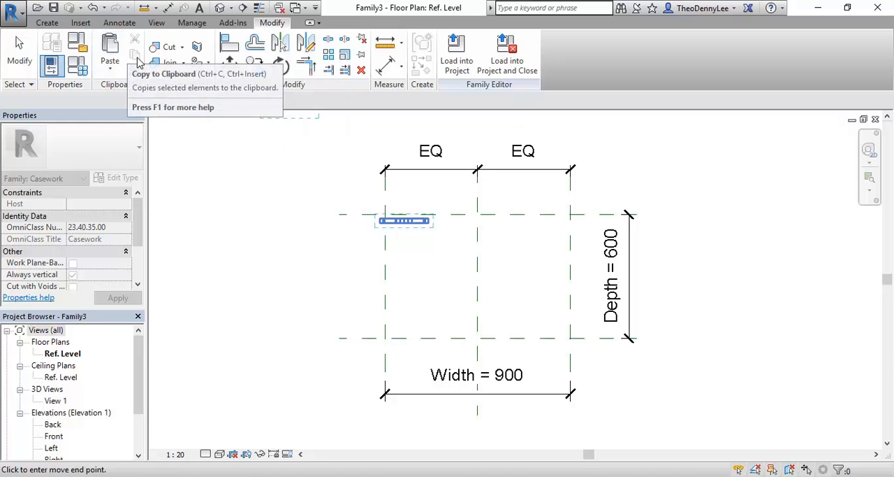
{"action": "left_click", "coordinate": [455, 338]}
{"action": "left_click", "coordinate": [427, 279]}
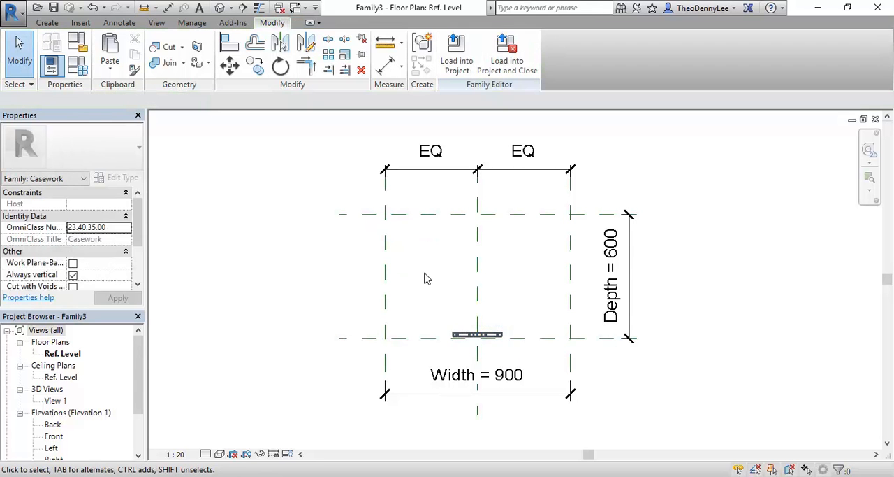
- Inspect the pasted tile's offsets from the centre and Front reference planes, and deselect it
{"action": "scroll", "coordinate": [474, 361], "scroll_direction": "up", "scroll_amount": 5}
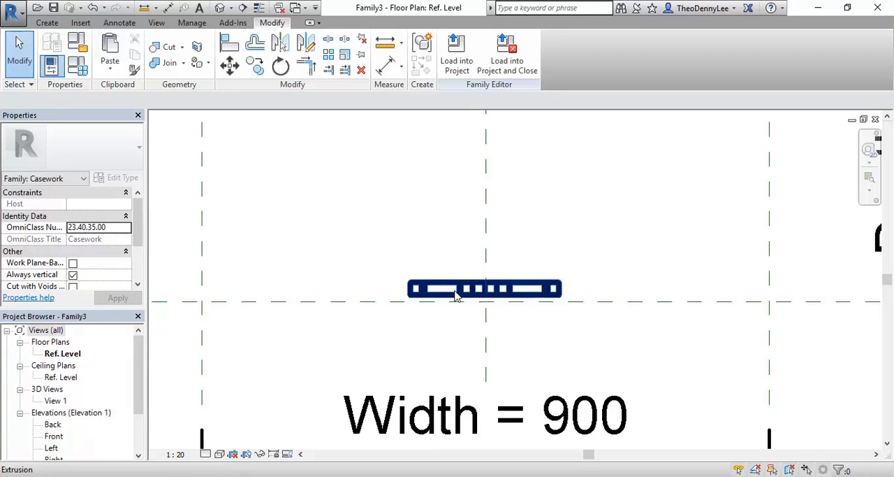
{"action": "left_click", "coordinate": [455, 295]}
{"action": "scroll", "coordinate": [443, 227], "scroll_direction": "up", "scroll_amount": 3}
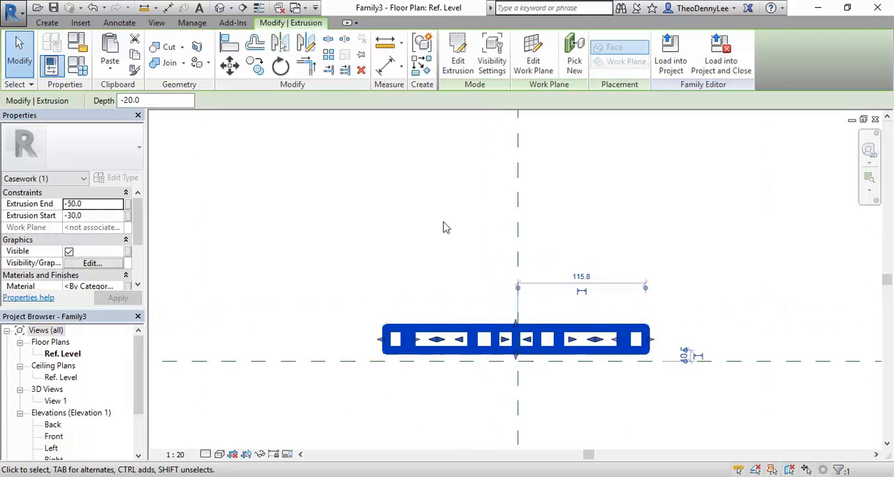
{"action": "left_click", "coordinate": [442, 227]}
{"action": "scroll", "coordinate": [445, 226], "scroll_direction": "down", "scroll_amount": 4}
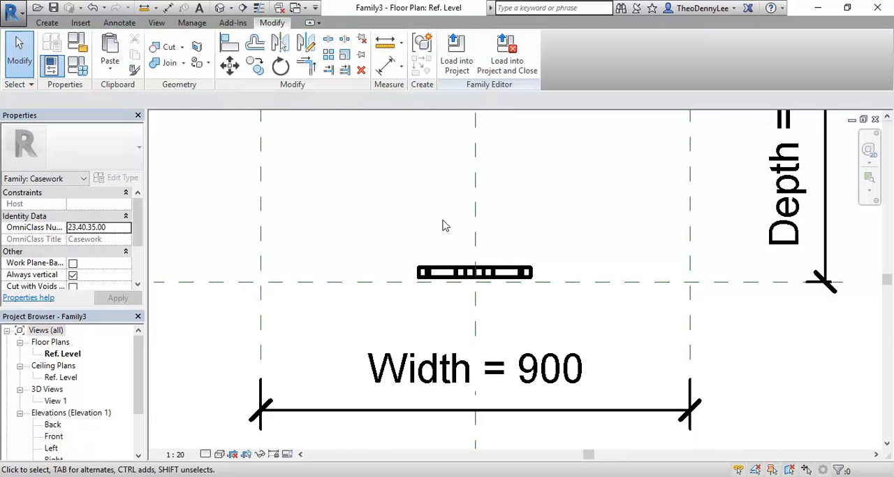
{"action": "left_click", "coordinate": [438, 280]}
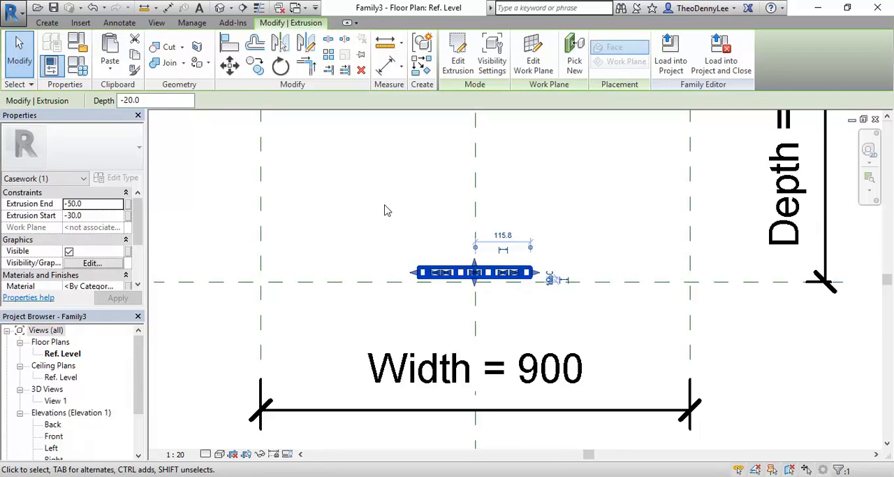
{"action": "key", "text": "Escape"}
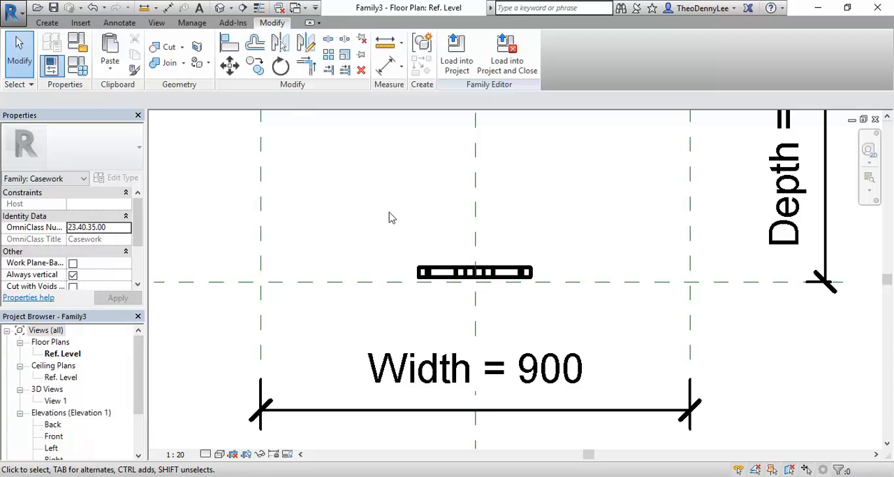
- Close all windows hidden by the new family's Ref. Level floor plan
{"action": "left_click", "coordinate": [280, 8]}
{"action": "left_click", "coordinate": [296, 8]}
{"action": "left_click", "coordinate": [280, 12]}
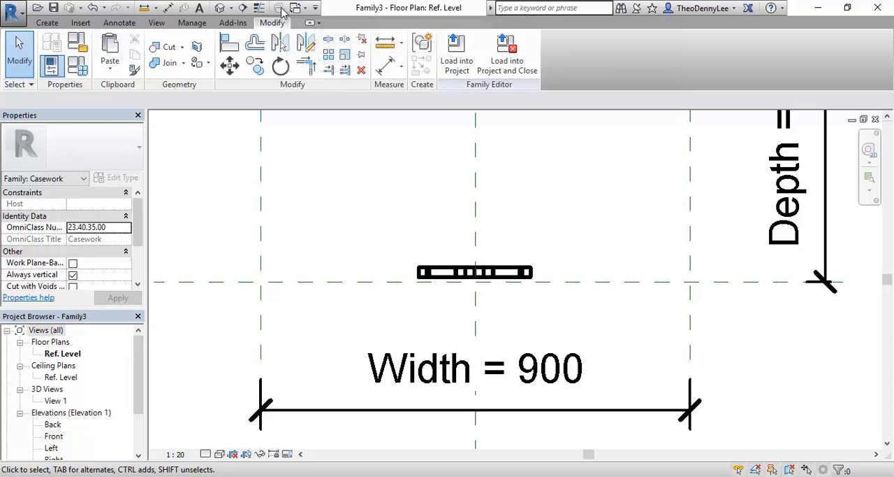
- Copy the patterned tile extrusion to the clipboard from Family2's 3D view, and return to Family3's Ref. Level floor plan
{"action": "left_click", "coordinate": [299, 10]}
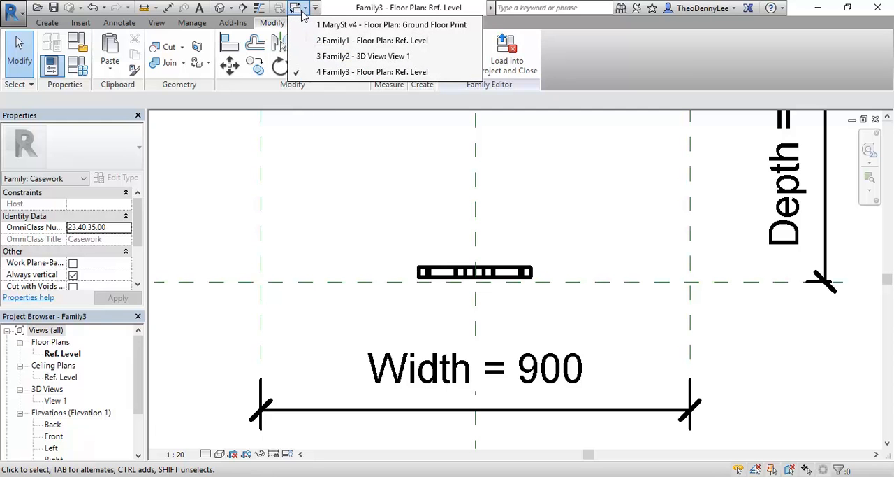
{"action": "left_click", "coordinate": [333, 59]}
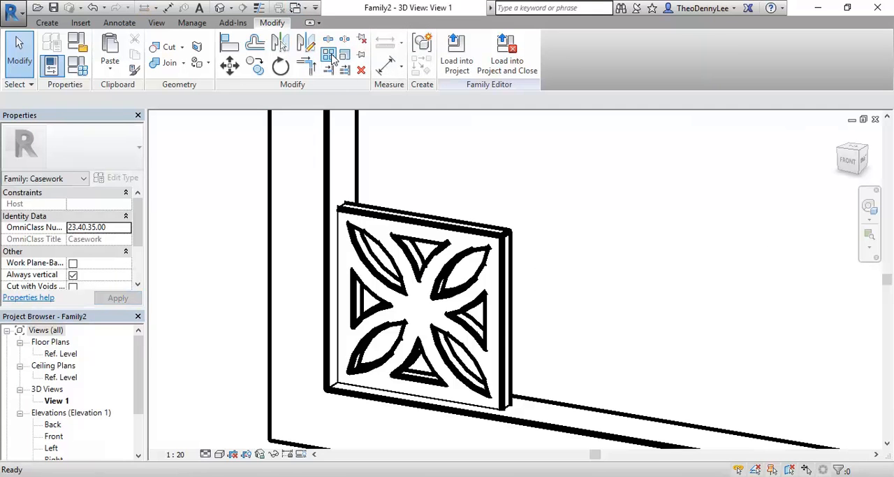
{"action": "left_click", "coordinate": [439, 228]}
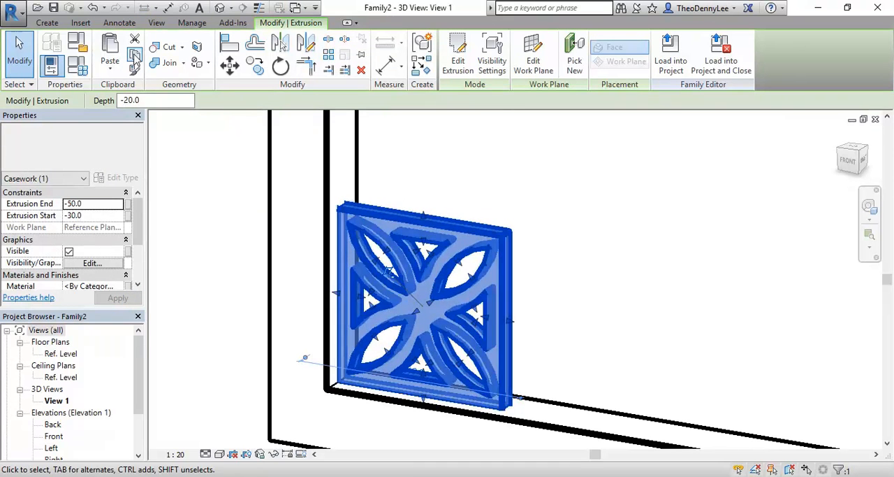
{"action": "left_click", "coordinate": [135, 58]}
{"action": "left_click", "coordinate": [514, 201]}
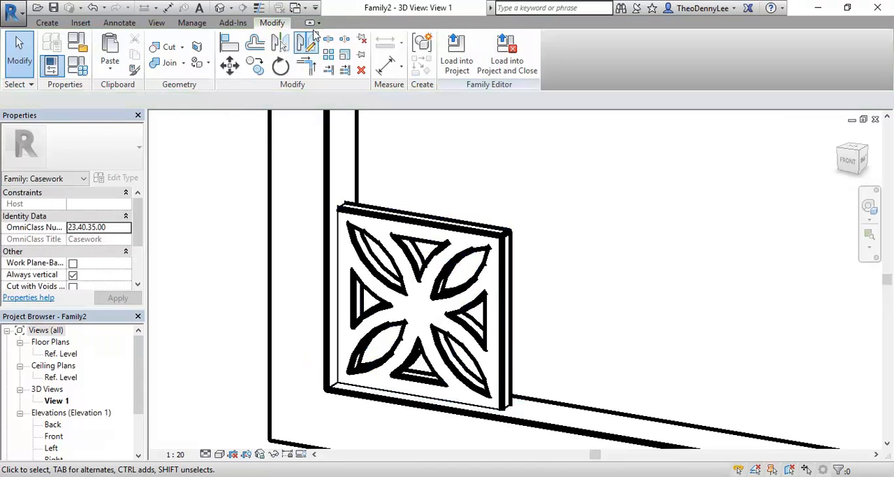
{"action": "left_click", "coordinate": [299, 10]}
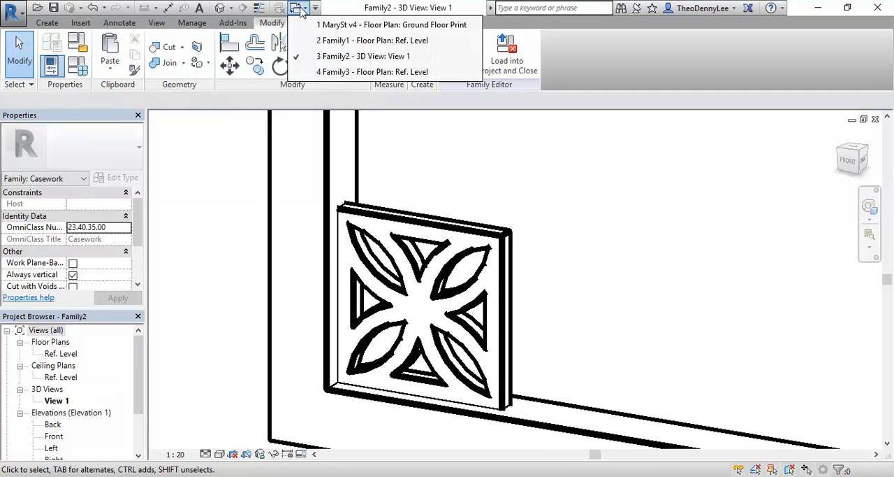
{"action": "left_click", "coordinate": [323, 73]}
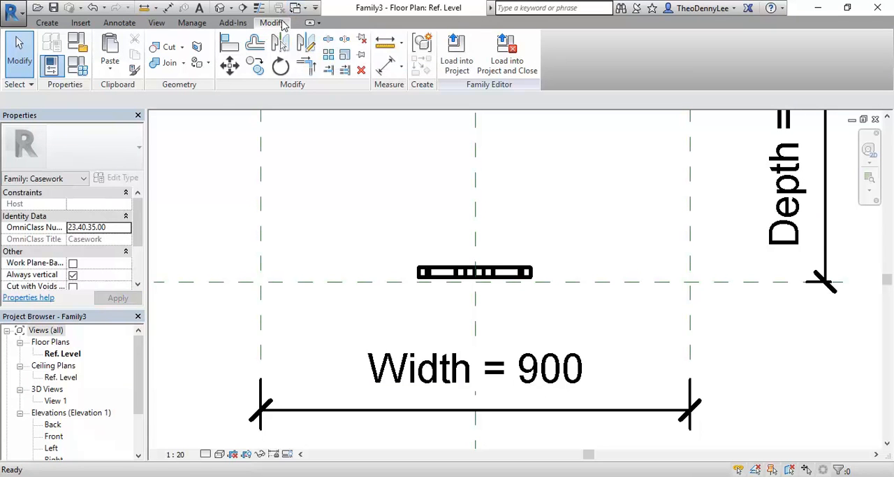
- Inspect the tile against the template's reference planes and Depth dimension in the Ref. Level plan
{"action": "scroll", "coordinate": [370, 223], "scroll_direction": "down", "scroll_amount": 2}
{"action": "middle_click_drag", "start_coordinate": [378, 229], "coordinate": [389, 336]}
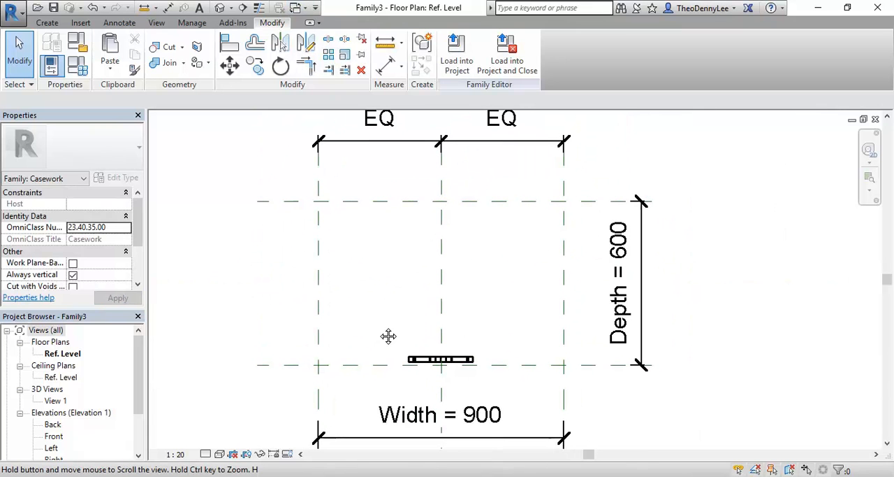
{"action": "left_click", "coordinate": [618, 274]}
{"action": "left_click", "coordinate": [380, 344]}
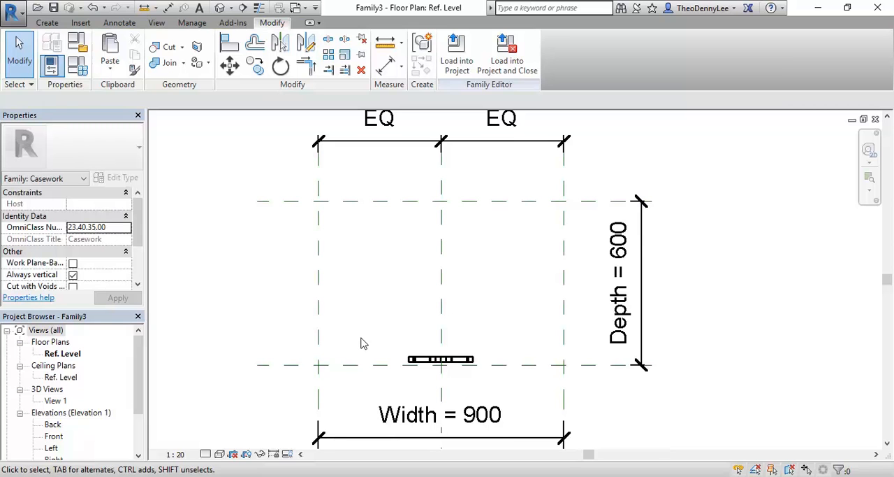
- Set the Depth dimension to 20 mm in the Ref. Level plan
{"action": "left_click", "coordinate": [619, 313]}
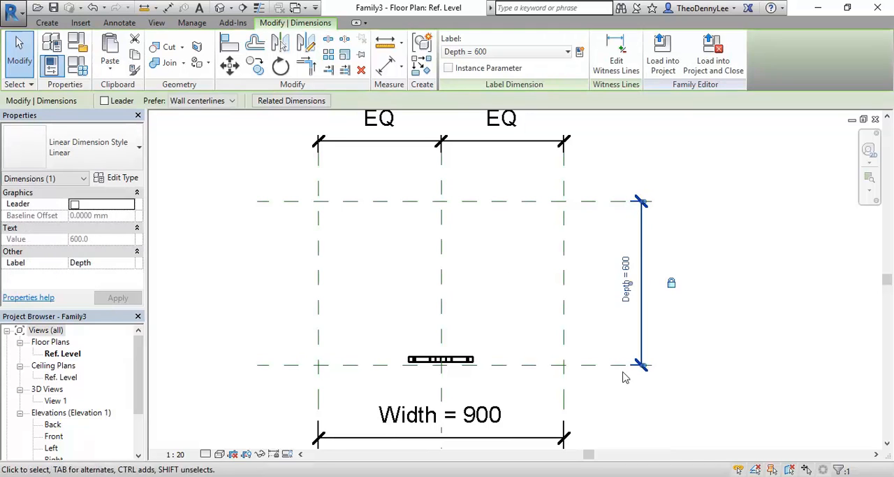
{"action": "left_click", "coordinate": [626, 305]}
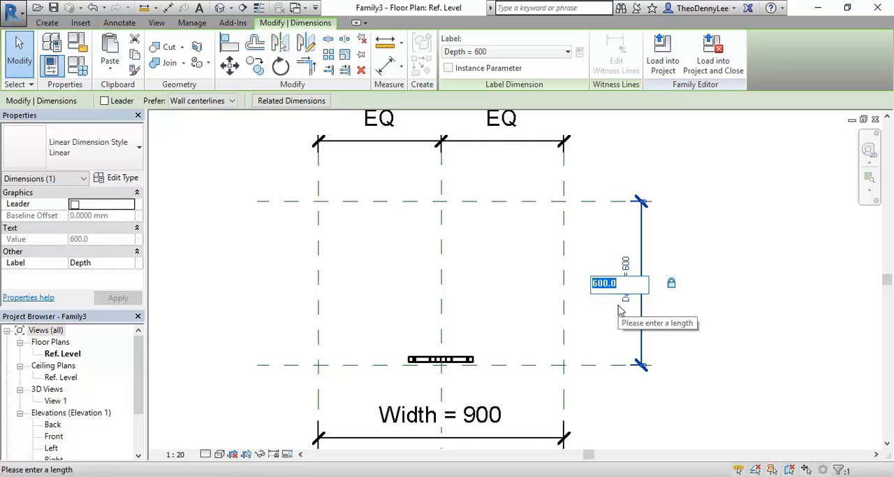
{"action": "type", "text": "20"}
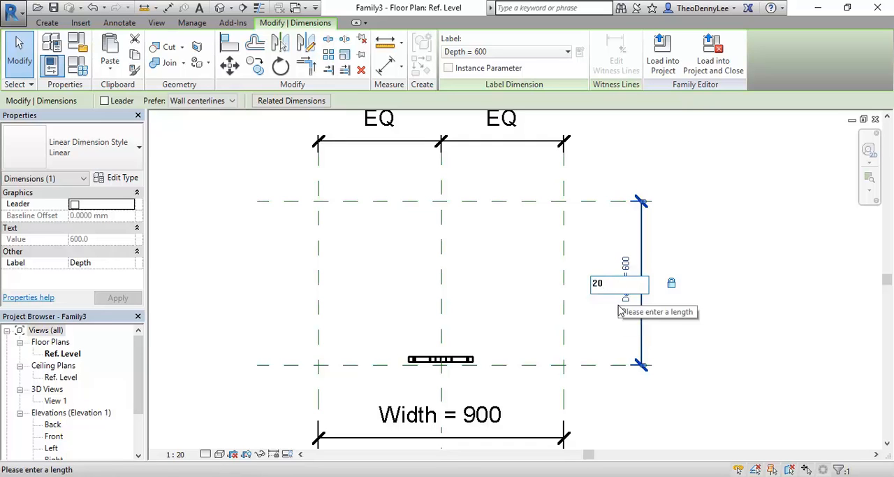
{"action": "key", "text": "Return"}
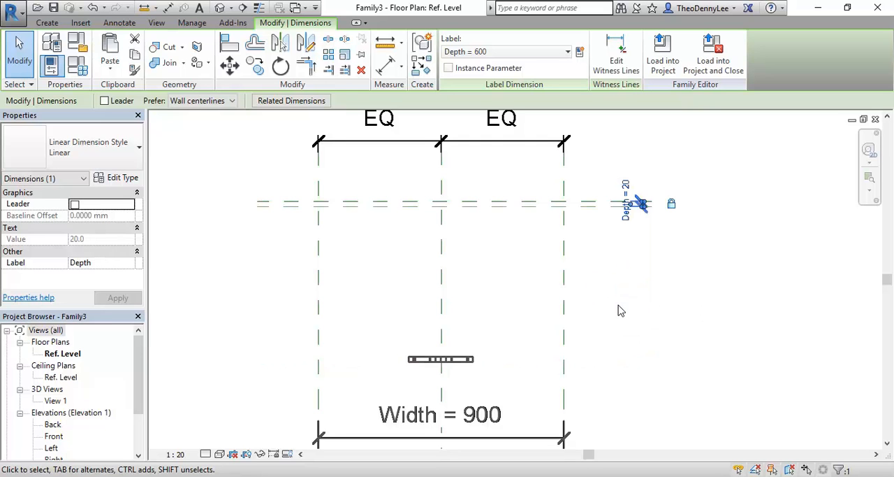
- Move the patterned tile in plan onto the two closely spaced Depth reference planes, keeping it on the centre plane
{"action": "left_click", "coordinate": [453, 363]}
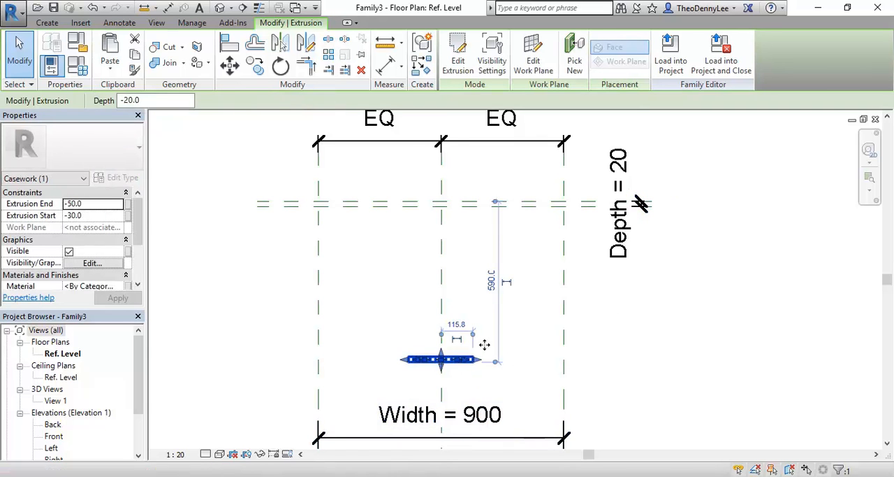
{"action": "middle_click_drag", "start_coordinate": [441, 282], "coordinate": [376, 325]}
{"action": "scroll", "coordinate": [375, 325], "scroll_direction": "up", "scroll_amount": 2}
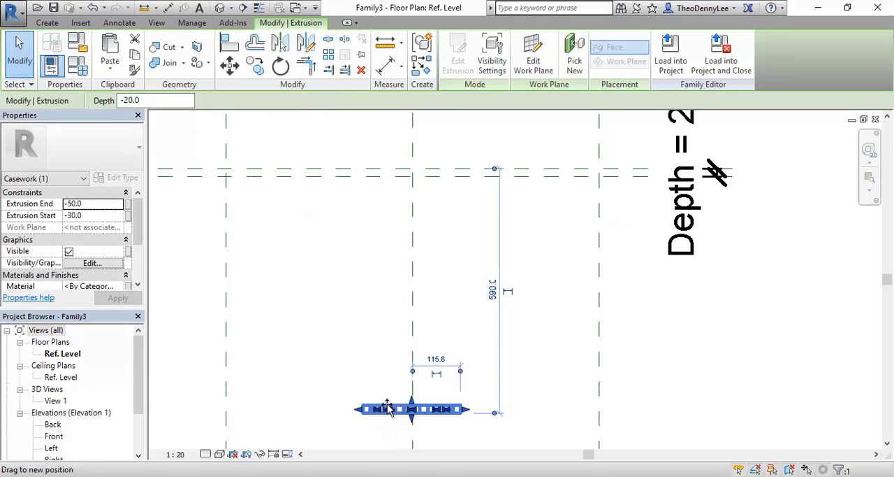
{"action": "left_click", "coordinate": [372, 351]}
{"action": "left_click", "coordinate": [395, 409]}
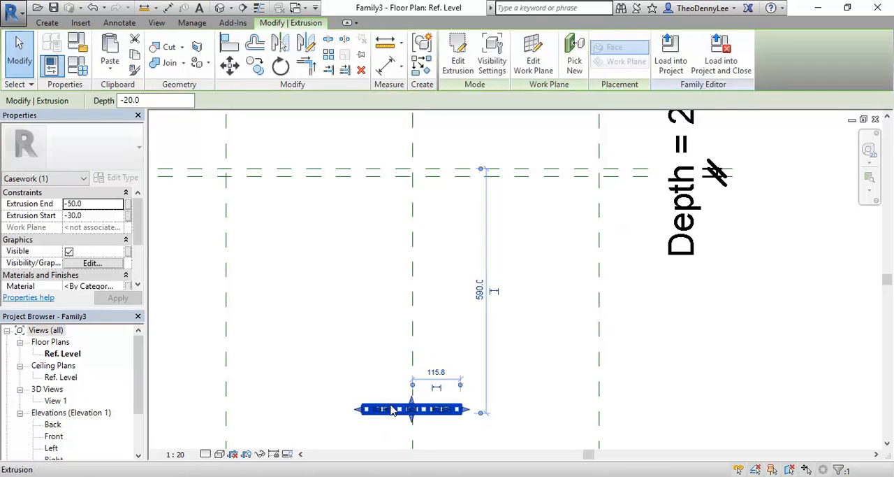
{"action": "left_click_drag", "start_coordinate": [395, 410], "coordinate": [391, 164]}
{"action": "left_click", "coordinate": [381, 251]}
{"action": "scroll", "coordinate": [390, 140], "scroll_direction": "up", "scroll_amount": 2}
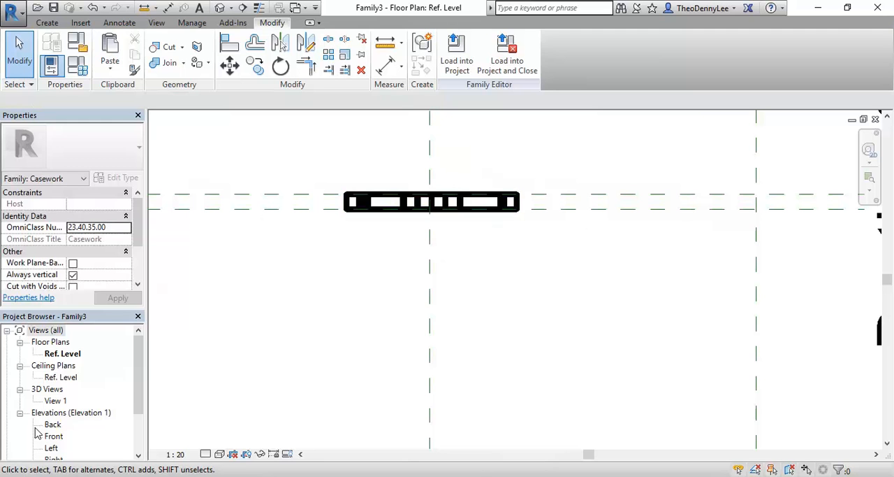
- Open the Front elevation and check the tile's position above the Ref. Level line
{"action": "double_click", "coordinate": [55, 436]}
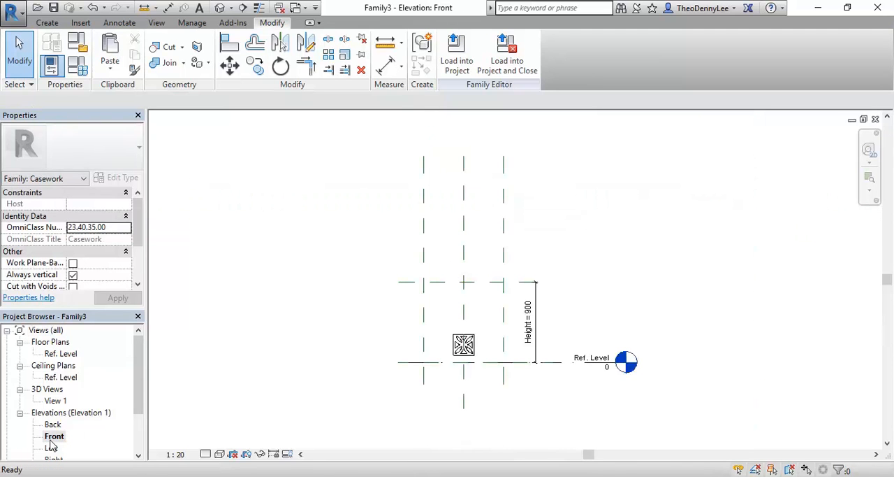
{"action": "scroll", "coordinate": [492, 342], "scroll_direction": "up", "scroll_amount": 5}
{"action": "scroll", "coordinate": [406, 395], "scroll_direction": "up", "scroll_amount": 2}
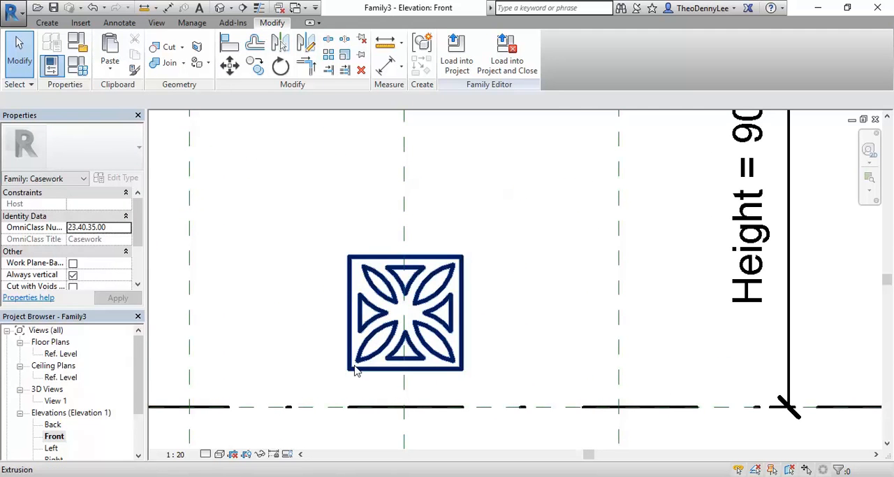
{"action": "middle_click_drag", "start_coordinate": [395, 402], "coordinate": [395, 397]}
{"action": "scroll", "coordinate": [391, 392], "scroll_direction": "up", "scroll_amount": 2}
- Move the tile from its bottom edge midpoint to the intersection of the Center (Left/Right) plane and Ref. Level, and deselect it
{"action": "left_click", "coordinate": [384, 335]}
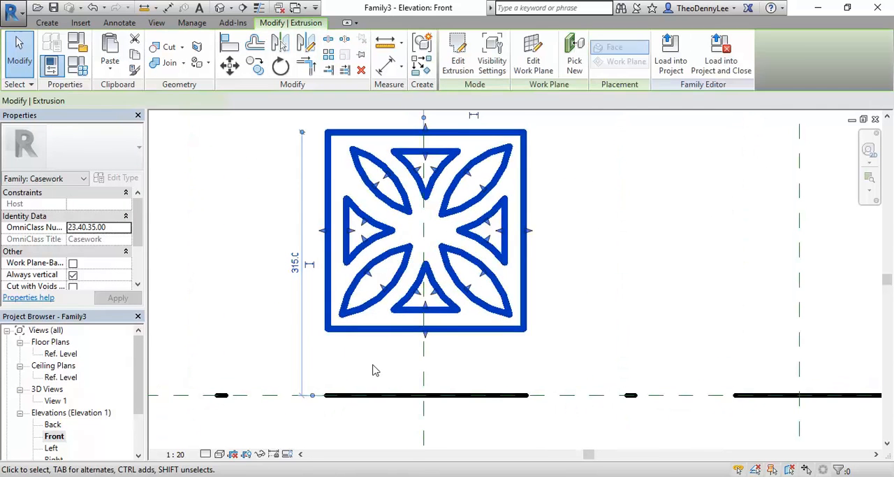
{"action": "scroll", "coordinate": [384, 376], "scroll_direction": "down", "scroll_amount": 3}
{"action": "scroll", "coordinate": [354, 196], "scroll_direction": "up", "scroll_amount": 1}
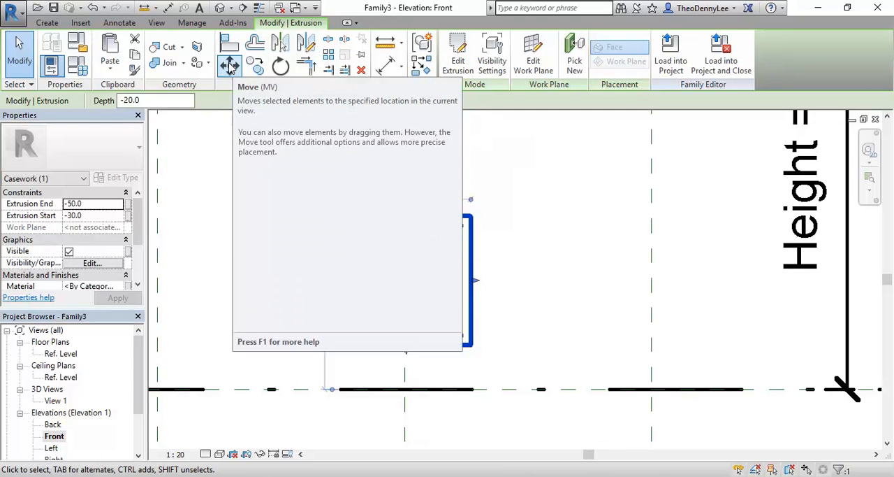
{"action": "left_click", "coordinate": [231, 66]}
{"action": "scroll", "coordinate": [338, 299], "scroll_direction": "up", "scroll_amount": 1}
{"action": "scroll", "coordinate": [339, 300], "scroll_direction": "down", "scroll_amount": 1}
{"action": "scroll", "coordinate": [322, 276], "scroll_direction": "down", "scroll_amount": 1}
{"action": "scroll", "coordinate": [308, 256], "scroll_direction": "up", "scroll_amount": 1}
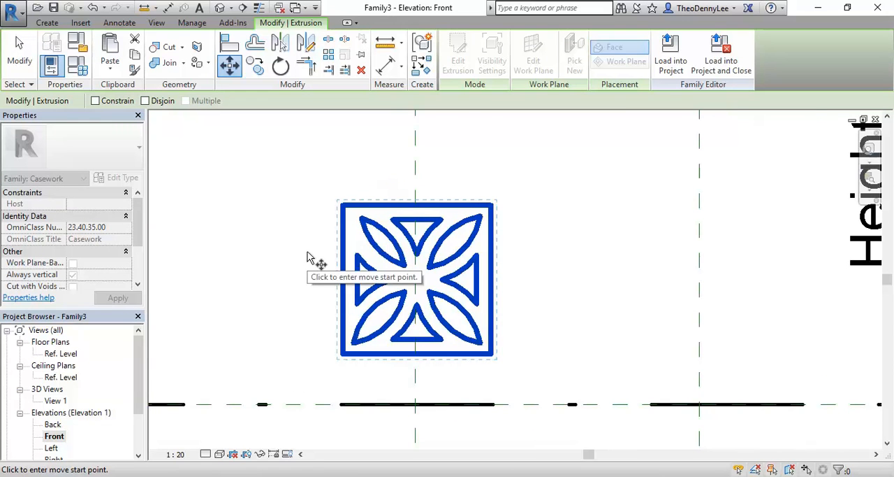
{"action": "scroll", "coordinate": [395, 375], "scroll_direction": "up", "scroll_amount": 1}
{"action": "middle_click_drag", "start_coordinate": [396, 377], "coordinate": [410, 381]}
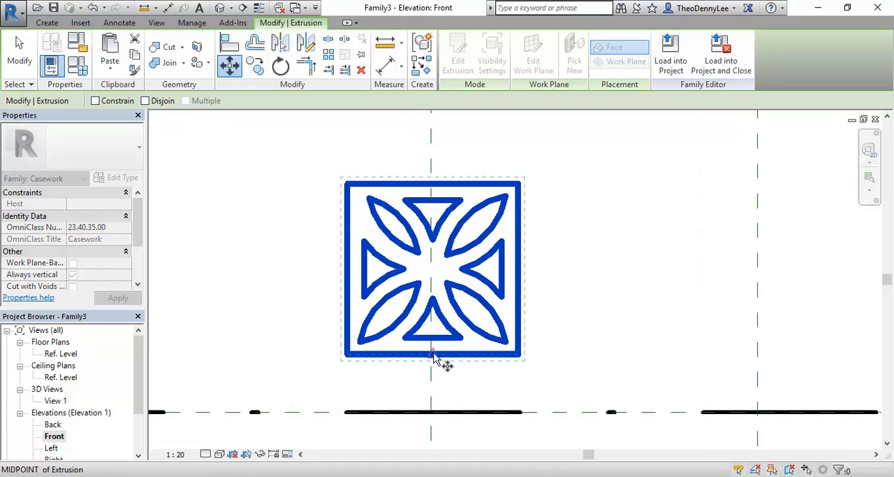
{"action": "scroll", "coordinate": [433, 358], "scroll_direction": "up", "scroll_amount": 3}
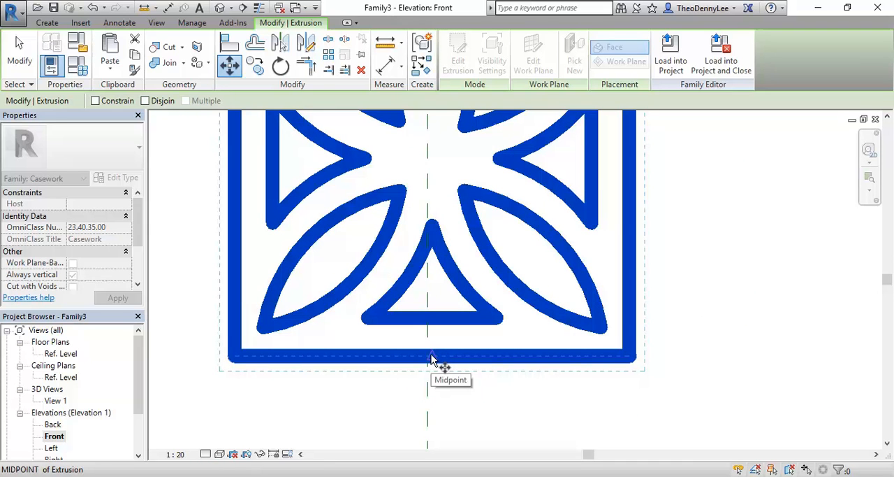
{"action": "left_click", "coordinate": [432, 357]}
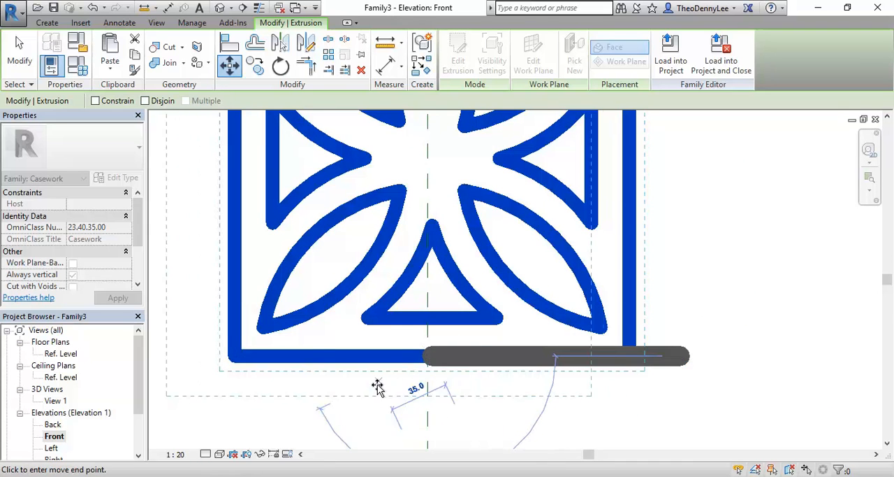
{"action": "scroll", "coordinate": [396, 357], "scroll_direction": "down", "scroll_amount": 3}
{"action": "middle_click_drag", "start_coordinate": [396, 357], "coordinate": [408, 369]}
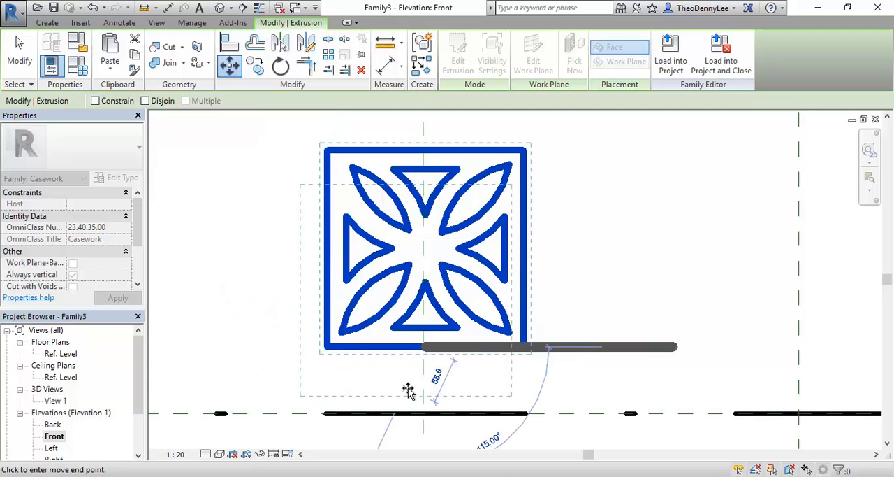
{"action": "scroll", "coordinate": [352, 360], "scroll_direction": "down", "scroll_amount": 2}
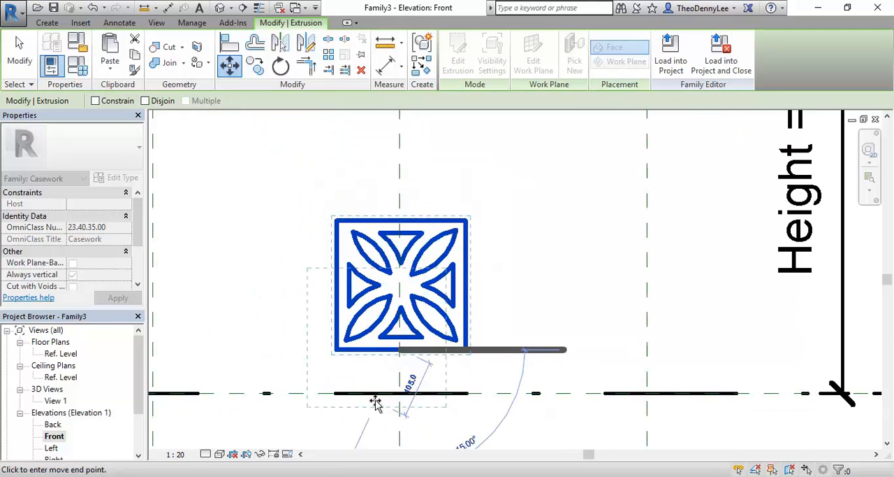
{"action": "scroll", "coordinate": [395, 398], "scroll_direction": "down", "scroll_amount": 2}
{"action": "scroll", "coordinate": [409, 364], "scroll_direction": "up", "scroll_amount": 3}
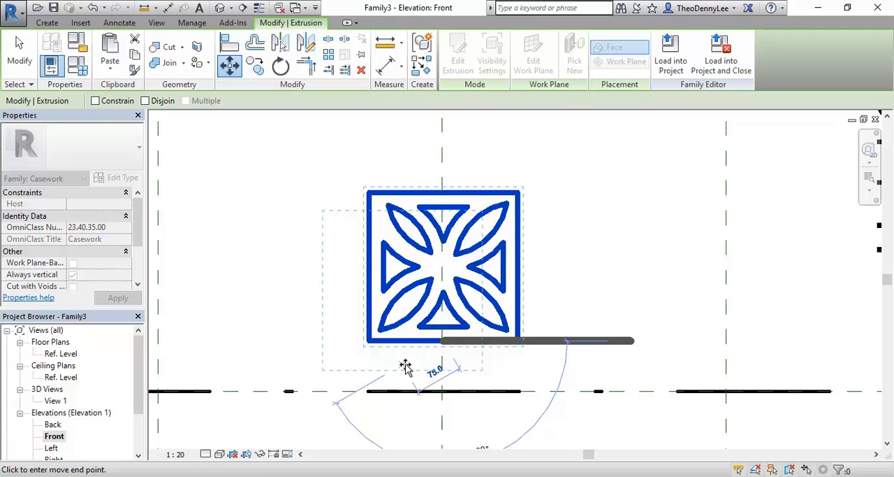
{"action": "scroll", "coordinate": [452, 382], "scroll_direction": "up", "scroll_amount": 2}
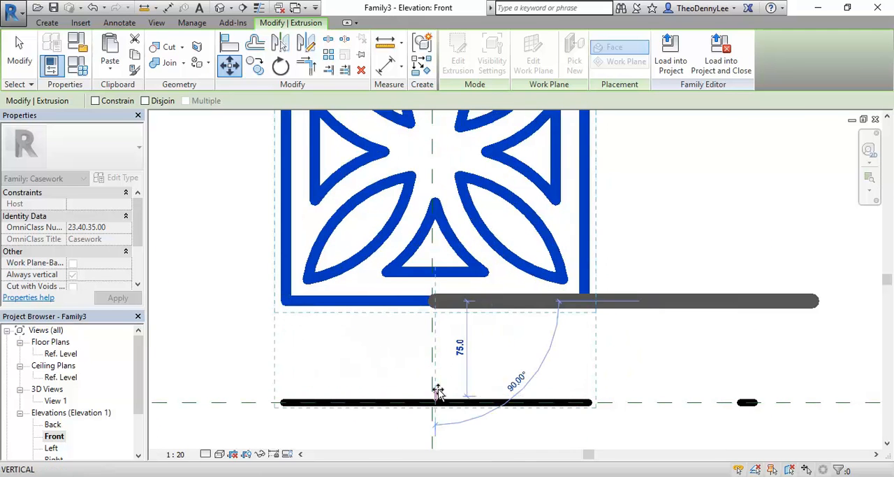
{"action": "scroll", "coordinate": [433, 407], "scroll_direction": "up", "scroll_amount": 3}
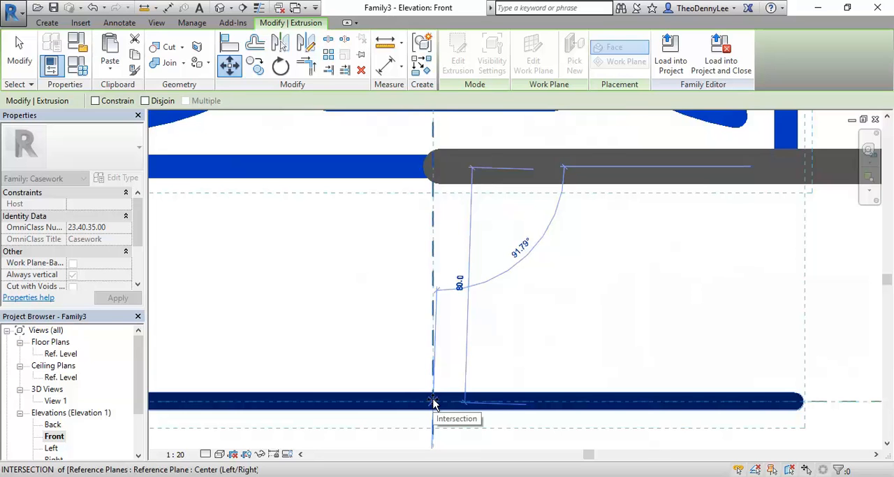
{"action": "mouse_move", "coordinate": [433, 402]}
{"action": "left_mouse_down"}
{"action": "mouse_move", "coordinate": [443, 369]}
{"action": "mouse_move", "coordinate": [449, 385]}
{"action": "mouse_move", "coordinate": [432, 404]}
{"action": "left_mouse_up"}
{"action": "scroll", "coordinate": [434, 403], "scroll_direction": "down", "scroll_amount": 3}
{"action": "middle_click_drag", "start_coordinate": [440, 407], "coordinate": [431, 355]}
{"action": "scroll", "coordinate": [424, 349], "scroll_direction": "down", "scroll_amount": 3}
{"action": "scroll", "coordinate": [430, 382], "scroll_direction": "down", "scroll_amount": 2}
{"action": "middle_click_drag", "start_coordinate": [430, 393], "coordinate": [350, 379]}
{"action": "scroll", "coordinate": [344, 334], "scroll_direction": "up", "scroll_amount": 5}
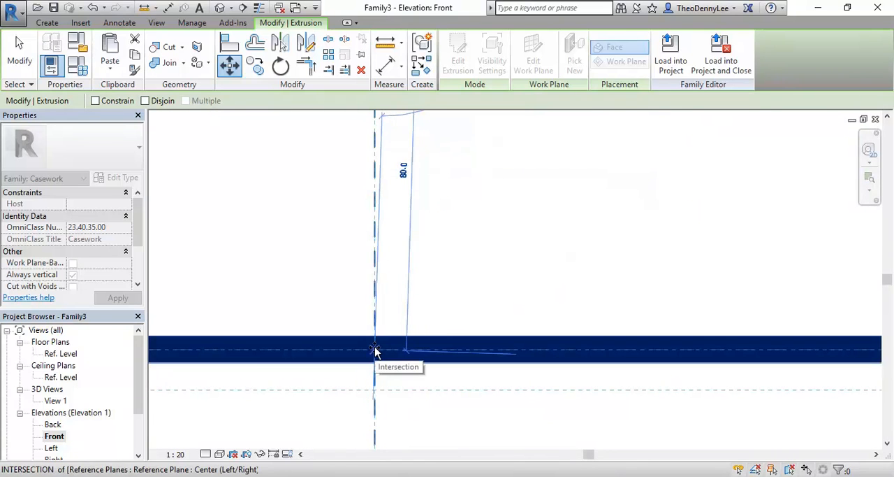
{"action": "left_click", "coordinate": [375, 351]}
{"action": "scroll", "coordinate": [375, 352], "scroll_direction": "down", "scroll_amount": 5}
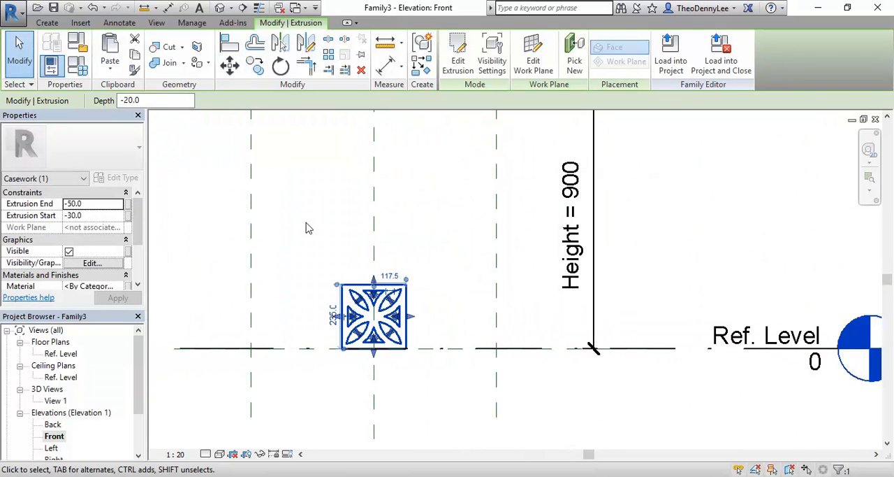
{"action": "left_click", "coordinate": [307, 228]}
{"action": "scroll", "coordinate": [308, 228], "scroll_direction": "down", "scroll_amount": 2}
{"action": "middle_click_drag", "start_coordinate": [322, 238], "coordinate": [357, 262]}
{"action": "scroll", "coordinate": [357, 286], "scroll_direction": "up", "scroll_amount": 1}
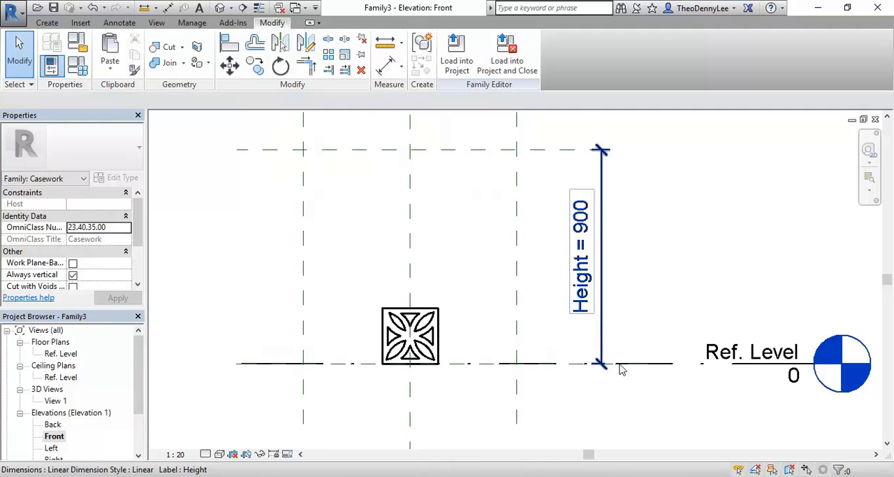
{"action": "scroll", "coordinate": [732, 247], "scroll_direction": "down", "scroll_amount": 2}
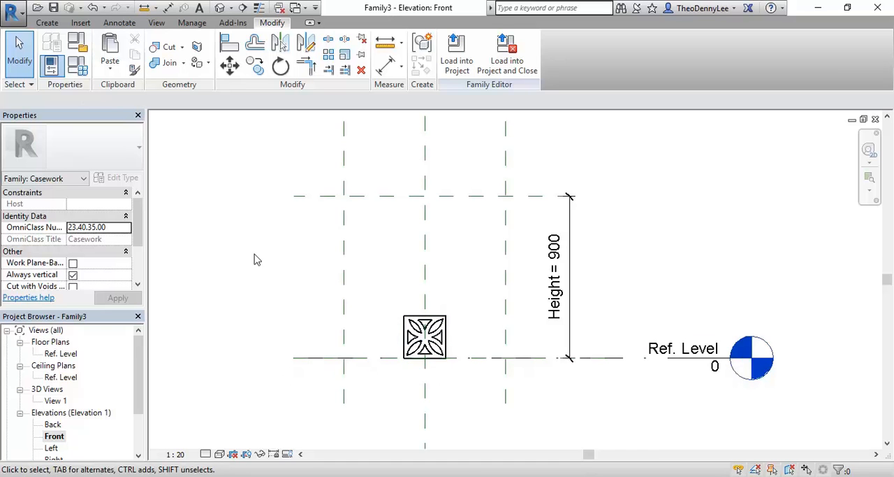
- Start saving the family under a new name, choosing the 2017 / CAD 4 / Furniture folder and entering the file name Screen-Panel-Tile
{"action": "left_click", "coordinate": [13, 11]}
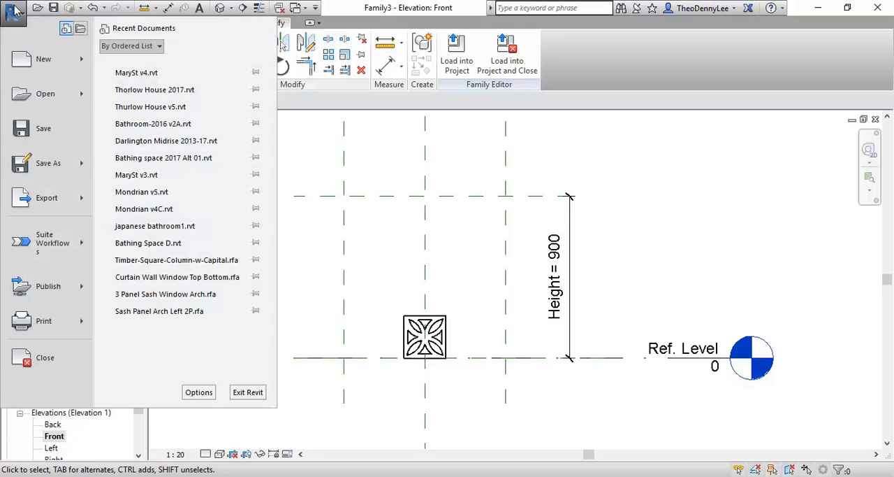
{"action": "mouse_move", "coordinate": [75, 167]}
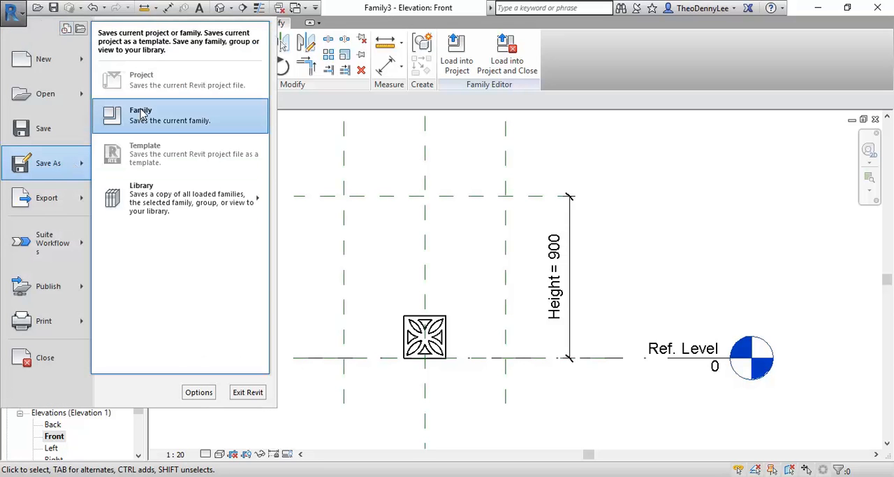
{"action": "left_click", "coordinate": [205, 124]}
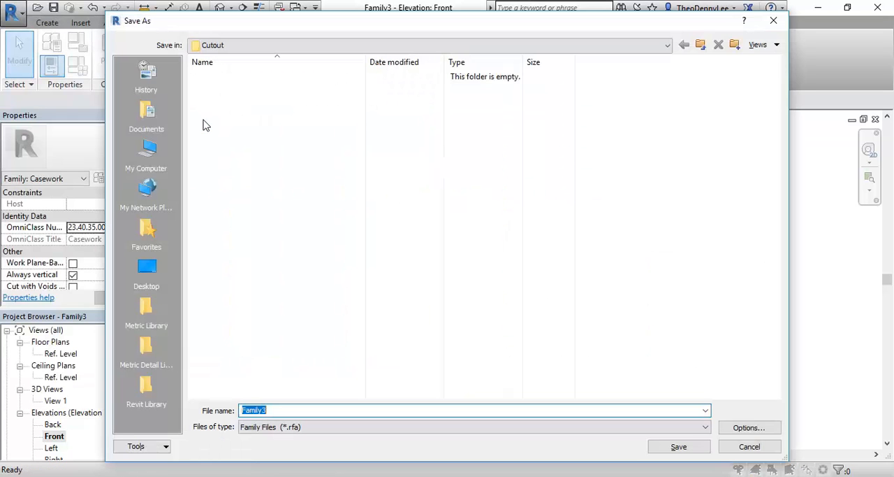
{"action": "left_click", "coordinate": [231, 46]}
{"action": "left_click", "coordinate": [255, 153]}
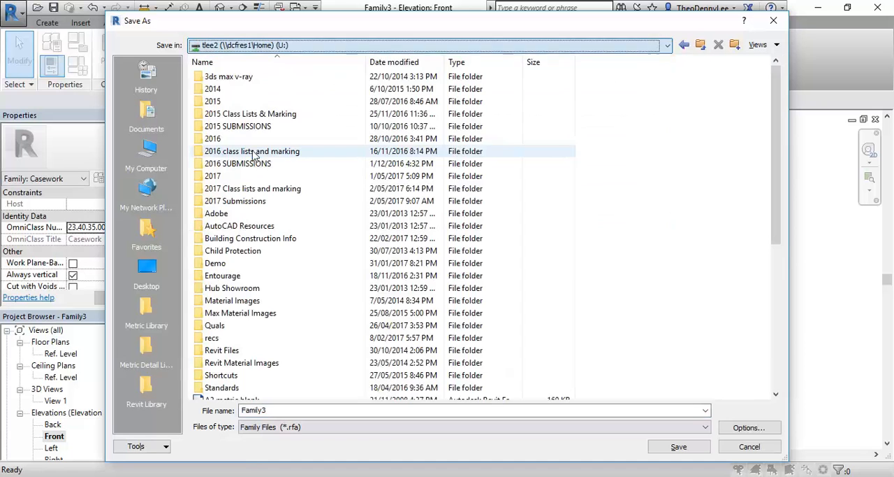
{"action": "double_click", "coordinate": [216, 178]}
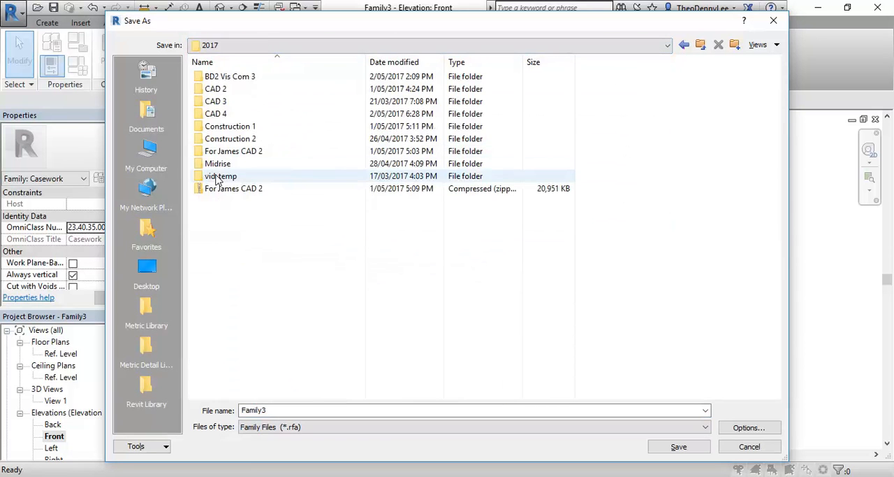
{"action": "double_click", "coordinate": [232, 114]}
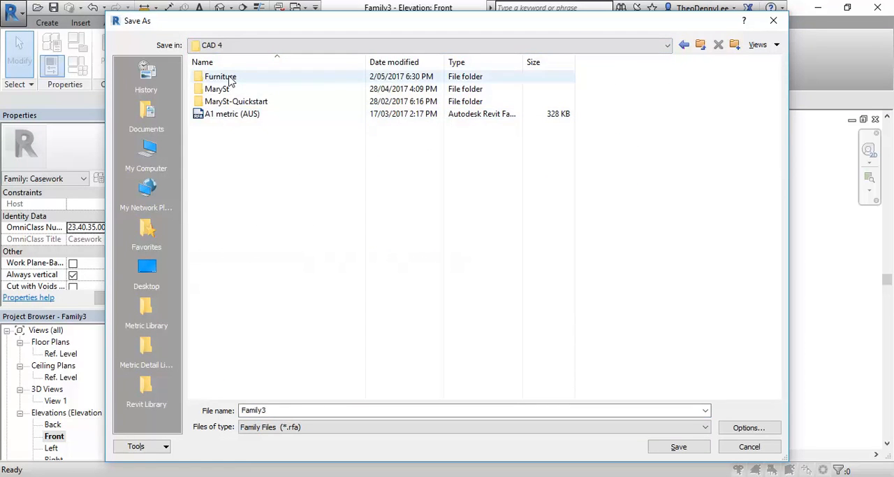
{"action": "double_click", "coordinate": [227, 77]}
{"action": "double_click", "coordinate": [288, 410]}
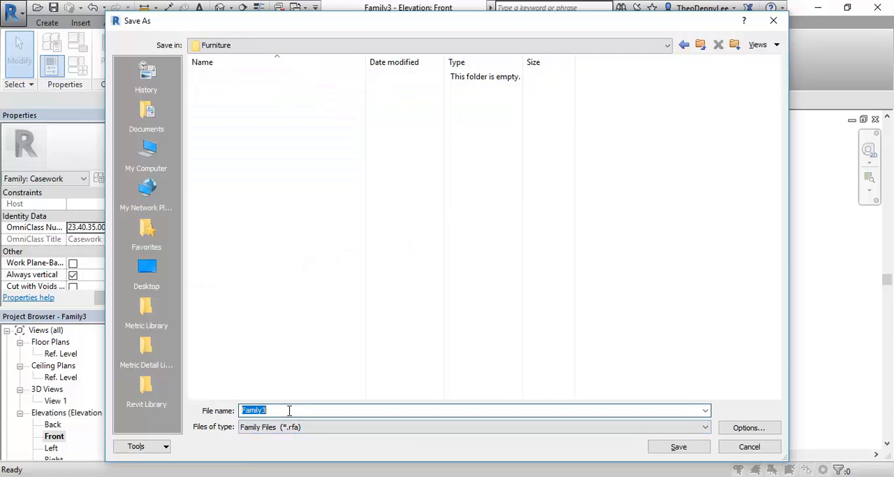
{"action": "type", "text": "Screen-Panel-Tile"}
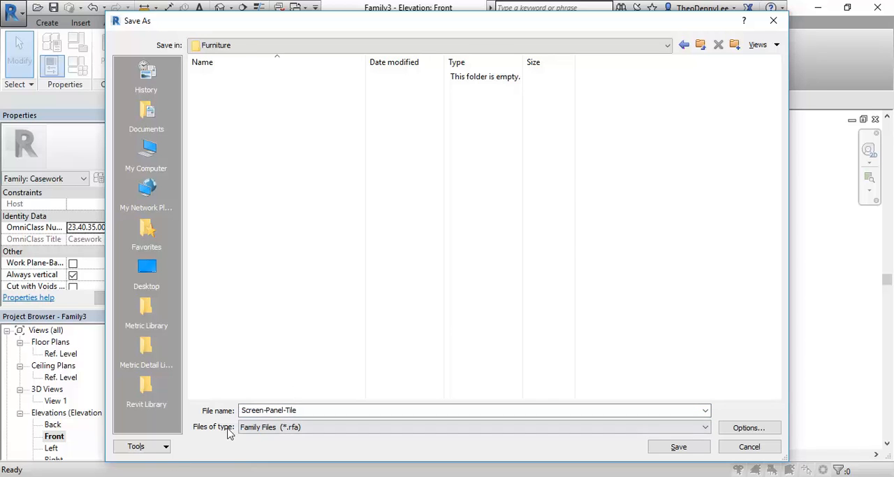
- Switch to Internet Explorer and open the Google home page in a new browser tab
{"action": "mouse_move", "coordinate": [85, 474]}
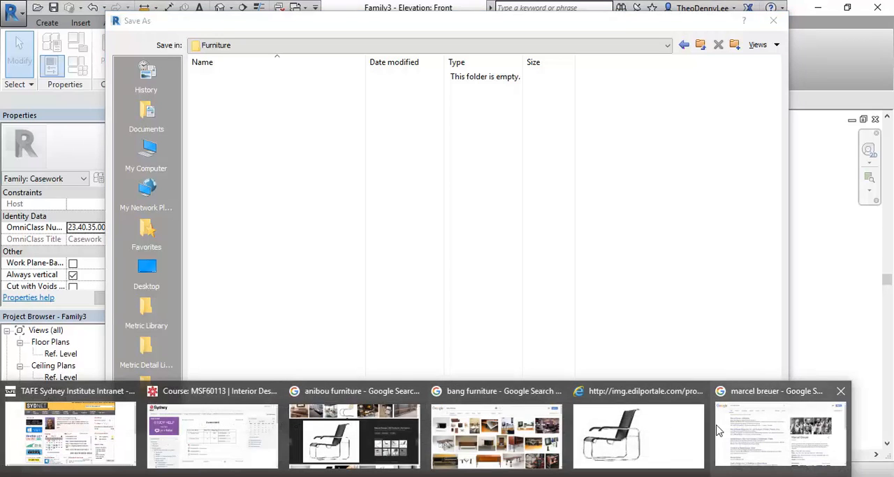
{"action": "mouse_move", "coordinate": [232, 431]}
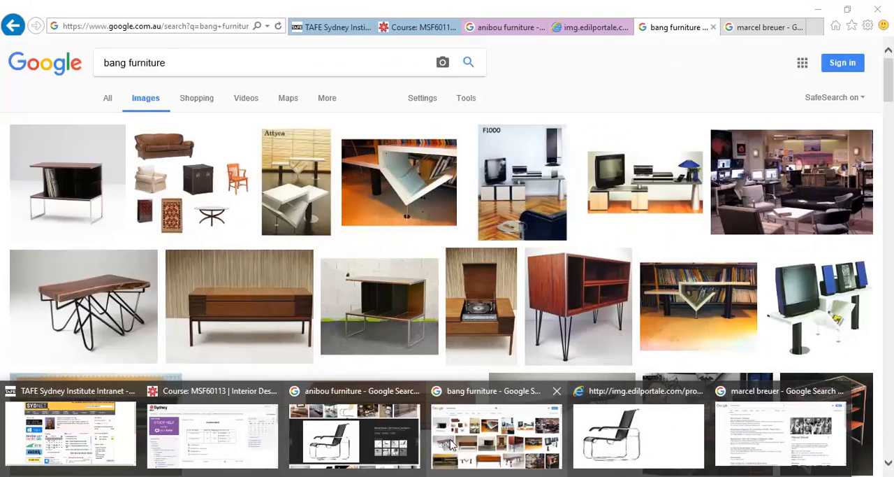
{"action": "left_click", "coordinate": [816, 28]}
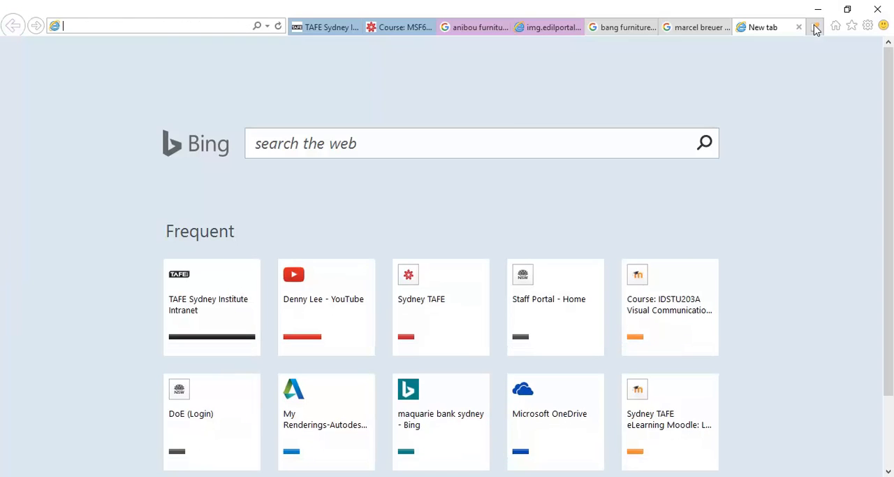
{"action": "left_click", "coordinate": [150, 28]}
{"action": "type", "text": "w"}
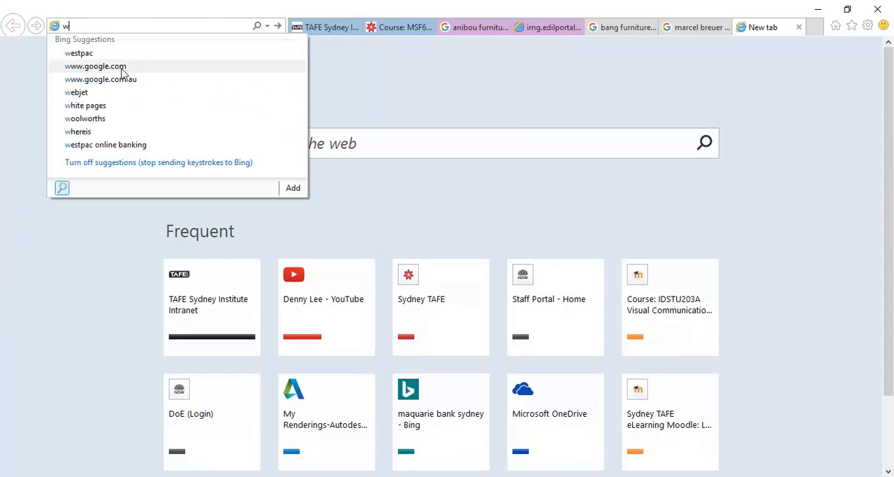
{"action": "left_click", "coordinate": [122, 69]}
{"action": "left_click", "coordinate": [193, 64]}
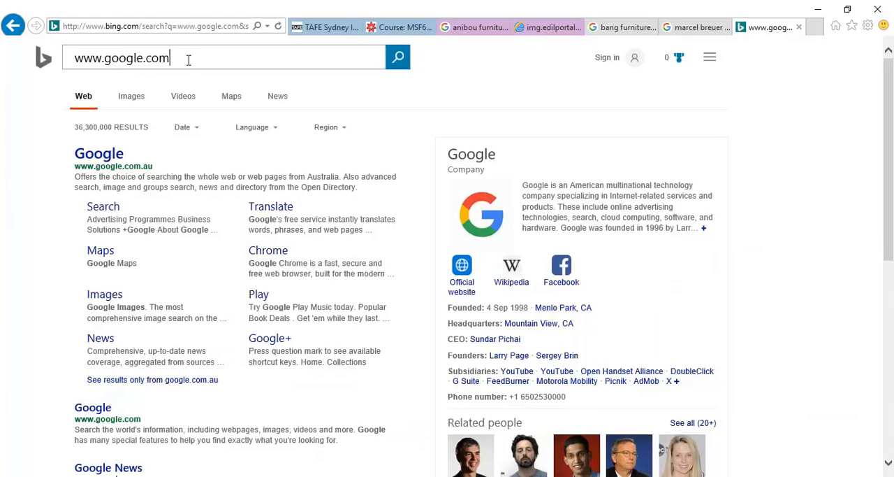
{"action": "left_click", "coordinate": [96, 157]}
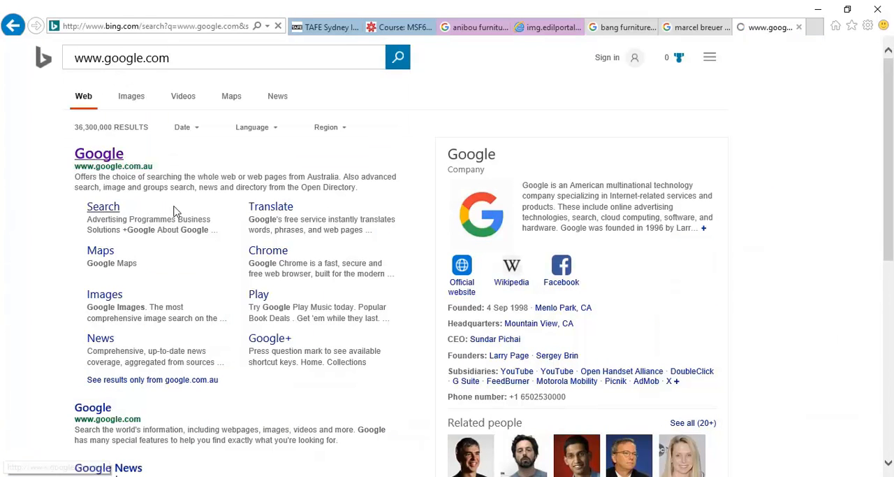
- Search Google for "breeze blocks"
{"action": "type", "text": "breeze bloc"}
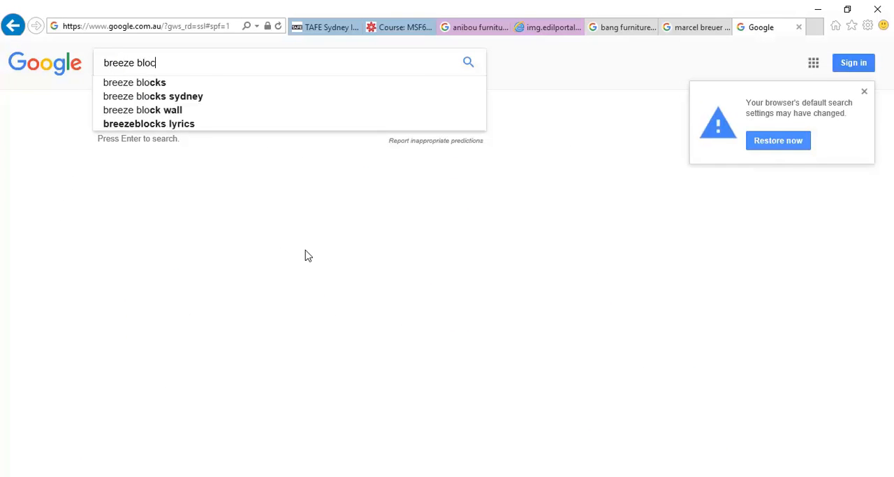
{"action": "type", "text": "ks"}
{"action": "key", "text": "Return"}
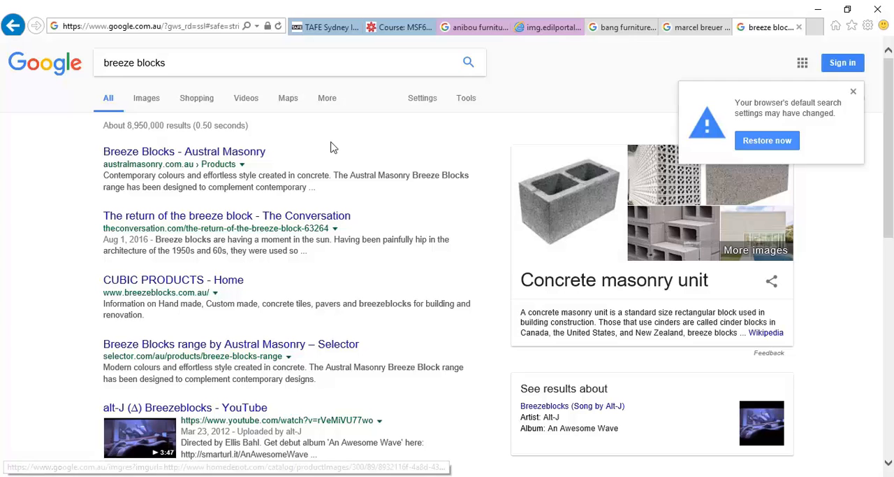
- Open the Austral Masonry Breeze Blocks page, dismiss the style guide offer and examine the banner photo of the block wall
{"action": "left_click", "coordinate": [140, 154]}
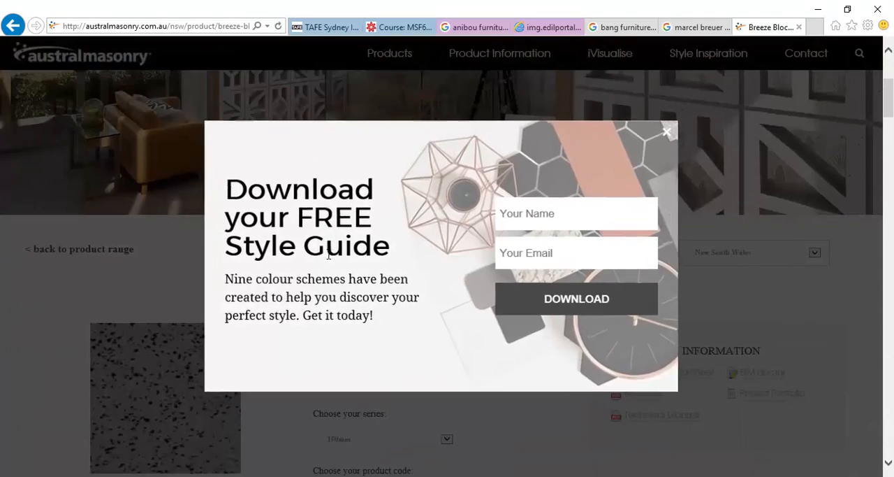
{"action": "left_click", "coordinate": [668, 131]}
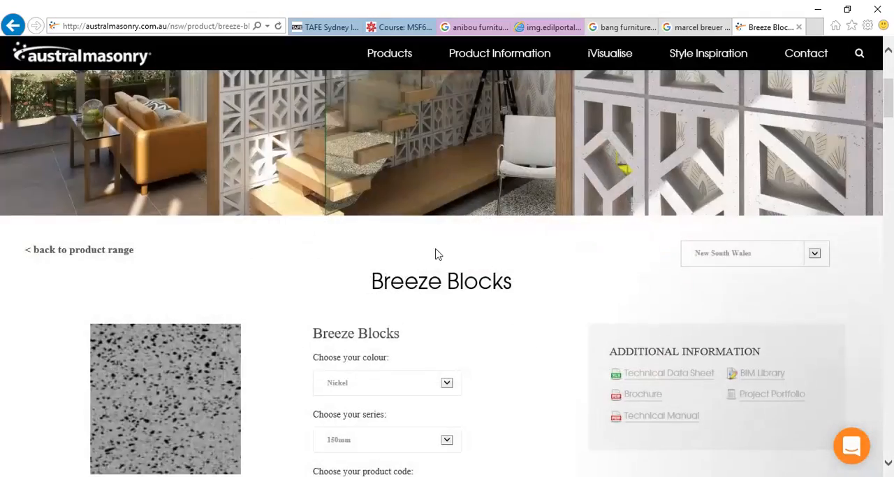
{"action": "scroll", "coordinate": [443, 253], "scroll_direction": "up", "scroll_amount": 3}
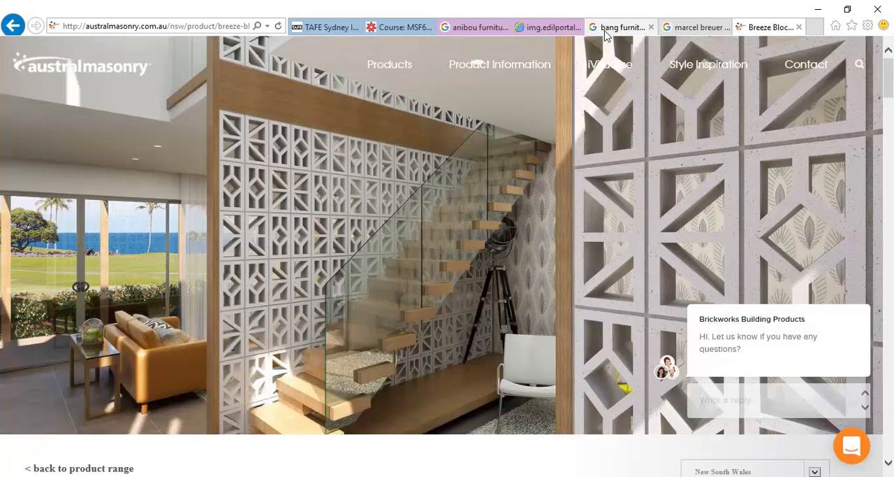
- Go back to the search results, look through the breeze blocks images for patterned screen walls, and return to Revit
{"action": "left_click", "coordinate": [13, 26]}
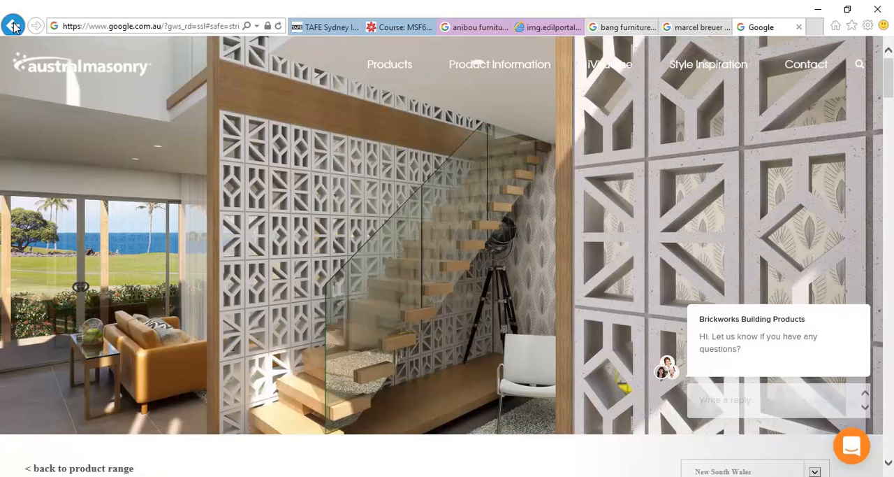
{"action": "left_click", "coordinate": [147, 102]}
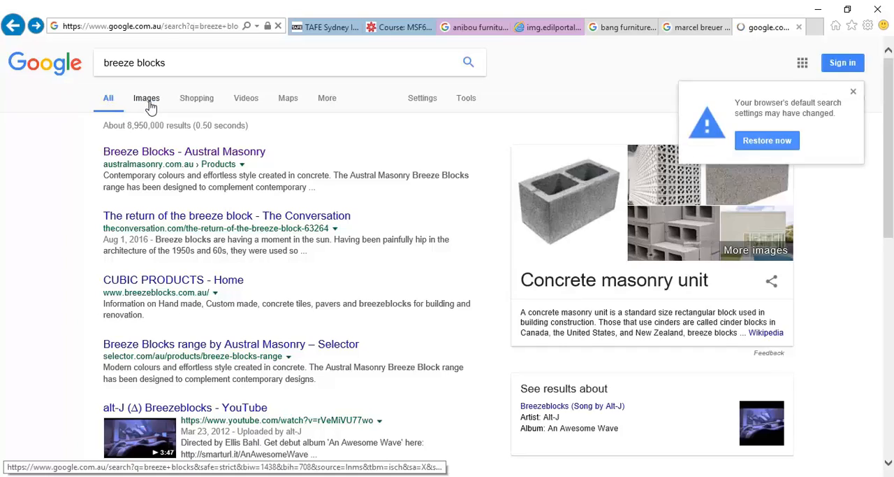
{"action": "scroll", "coordinate": [297, 376], "scroll_direction": "down", "scroll_amount": 2}
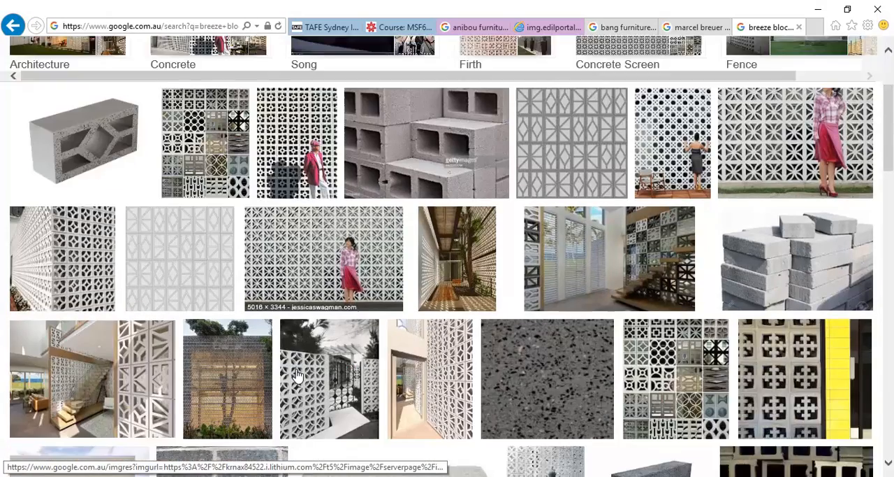
{"action": "scroll", "coordinate": [297, 376], "scroll_direction": "down", "scroll_amount": 8}
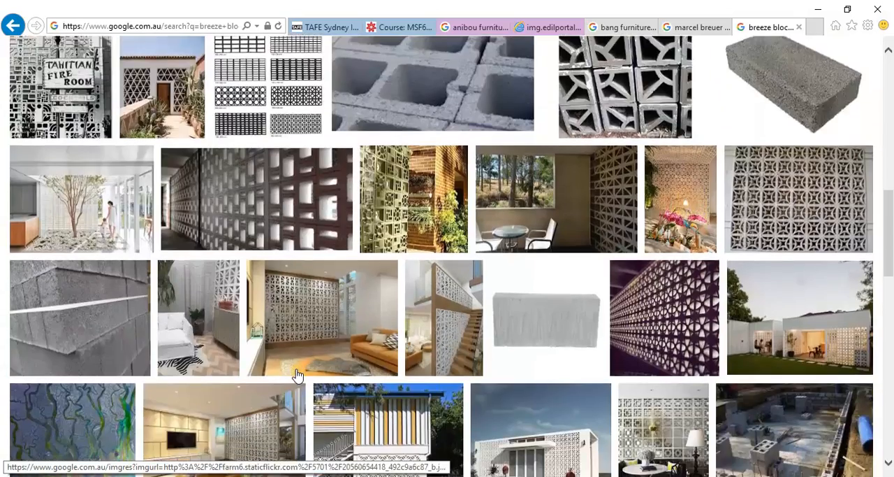
{"action": "scroll", "coordinate": [297, 376], "scroll_direction": "down", "scroll_amount": 5}
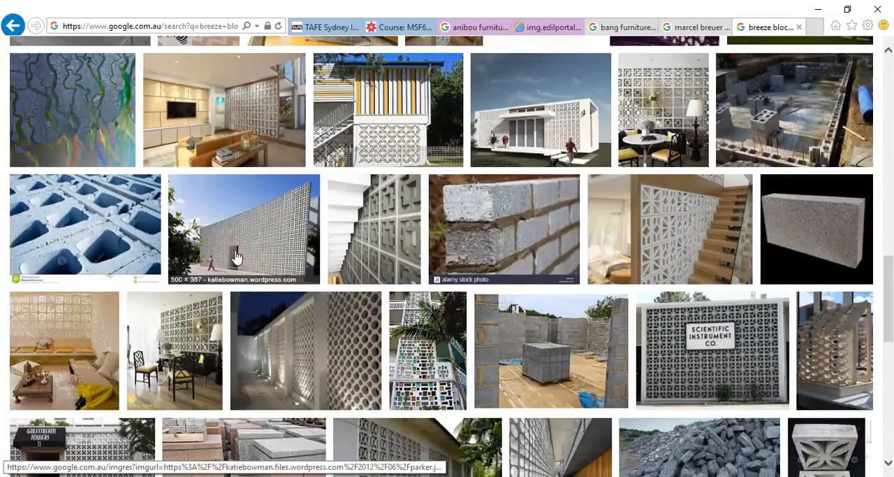
{"action": "scroll", "coordinate": [235, 258], "scroll_direction": "down", "scroll_amount": 12}
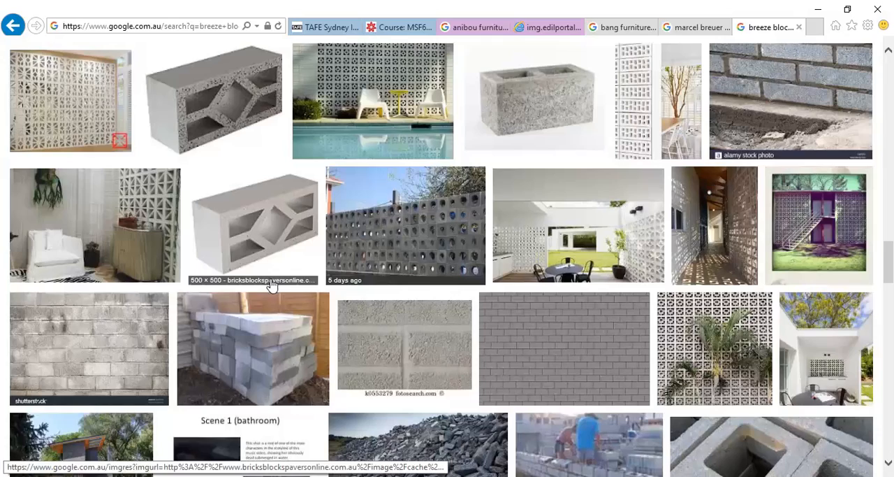
{"action": "scroll", "coordinate": [273, 283], "scroll_direction": "up", "scroll_amount": 20}
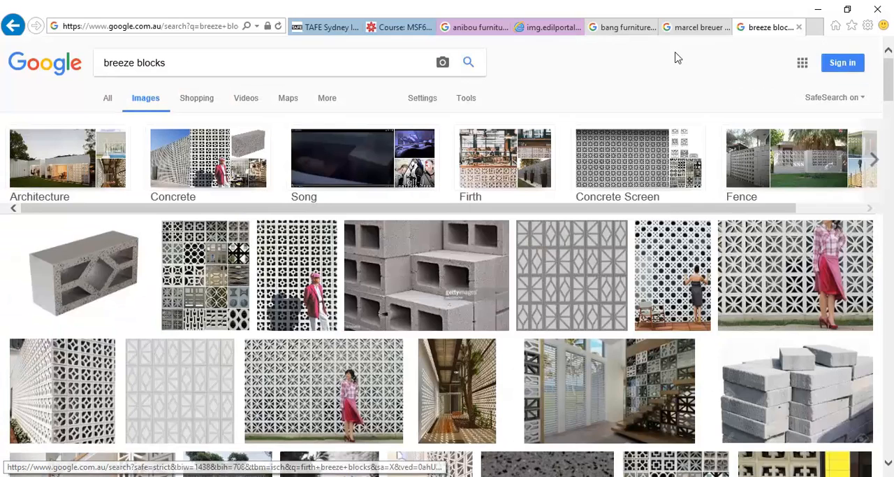
{"action": "left_click", "coordinate": [817, 9]}
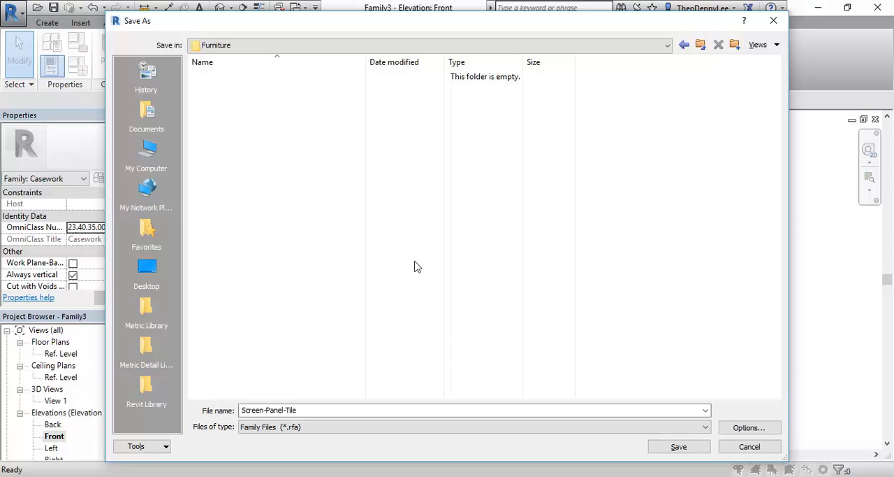
- Switch back to the browser's breeze blocks image results and examine more examples of patterned block walls
{"action": "left_click", "coordinate": [133, 475]}
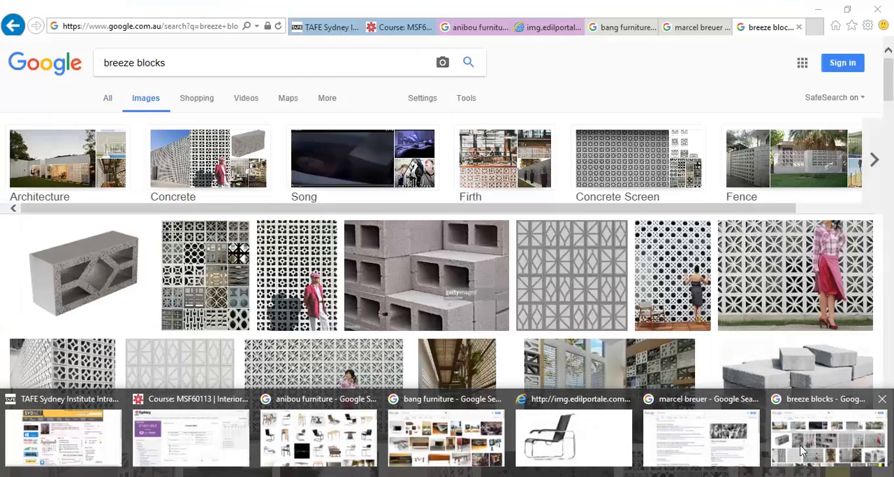
{"action": "left_click", "coordinate": [802, 450]}
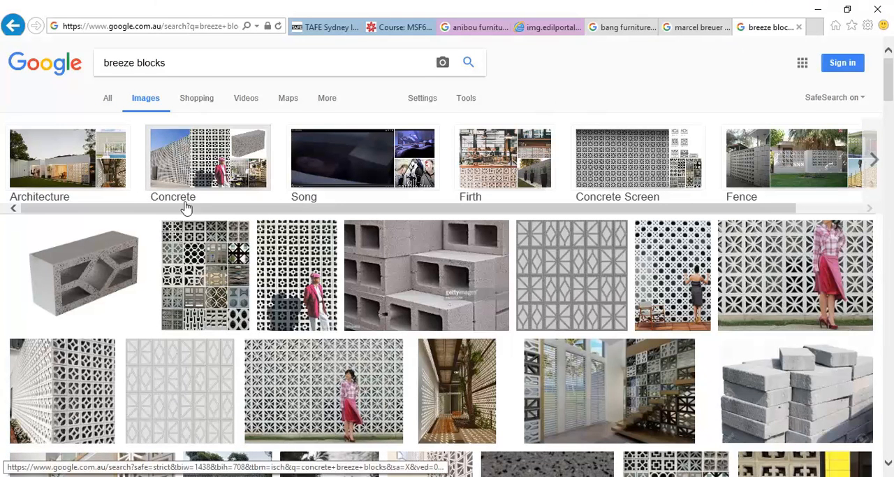
{"action": "scroll", "coordinate": [316, 299], "scroll_direction": "down", "scroll_amount": 5}
{"action": "scroll", "coordinate": [315, 299], "scroll_direction": "down", "scroll_amount": 4}
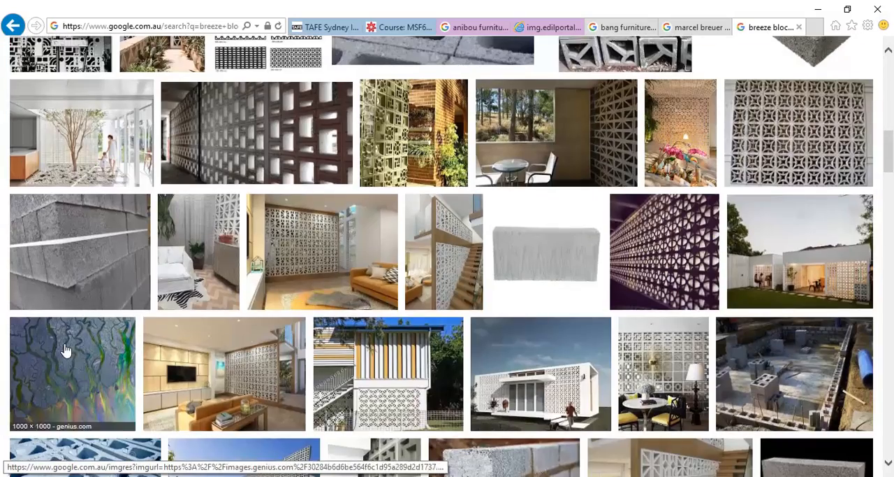
{"action": "scroll", "coordinate": [70, 348], "scroll_direction": "down", "scroll_amount": 5}
{"action": "scroll", "coordinate": [349, 279], "scroll_direction": "up", "scroll_amount": 14}
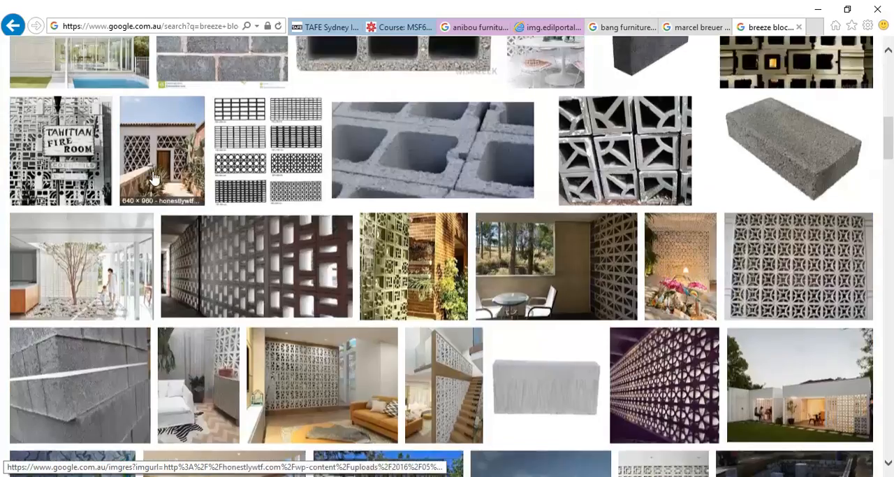
- Reopen the Austral Masonry Breeze Blocks page from the web results, study its repeating tile pattern, and return to Revit
{"action": "left_click", "coordinate": [12, 25]}
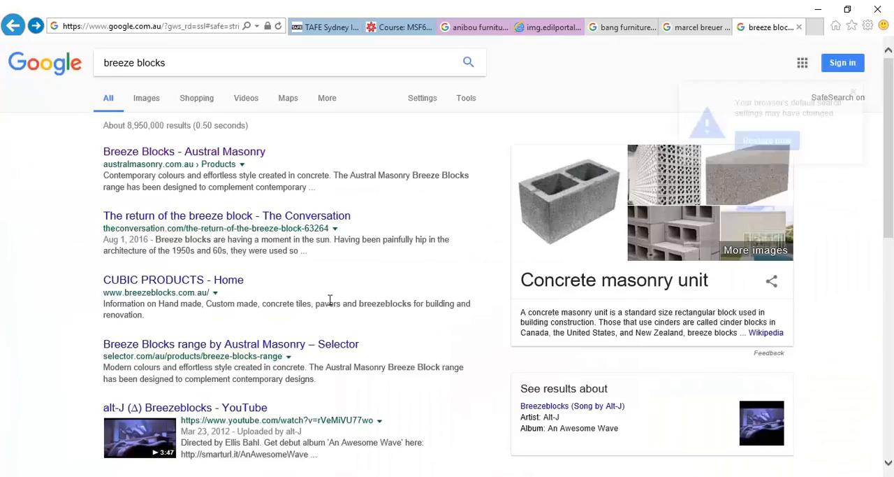
{"action": "left_click", "coordinate": [12, 25]}
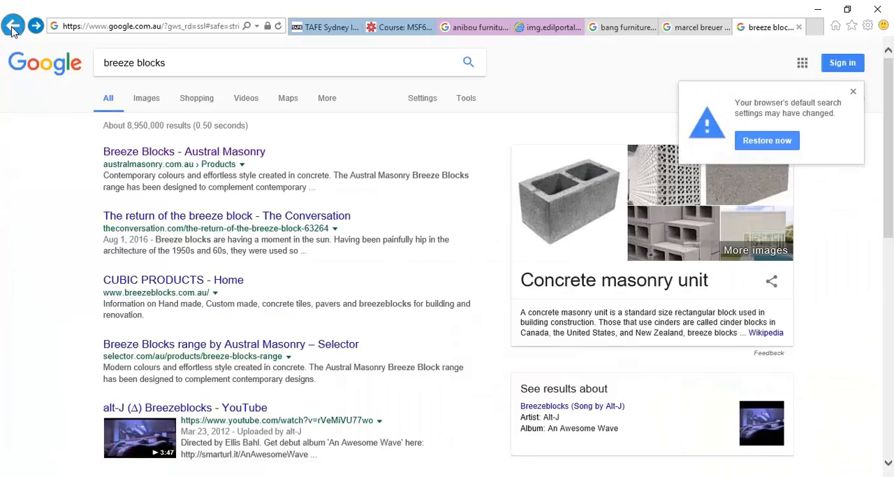
{"action": "left_click", "coordinate": [35, 26]}
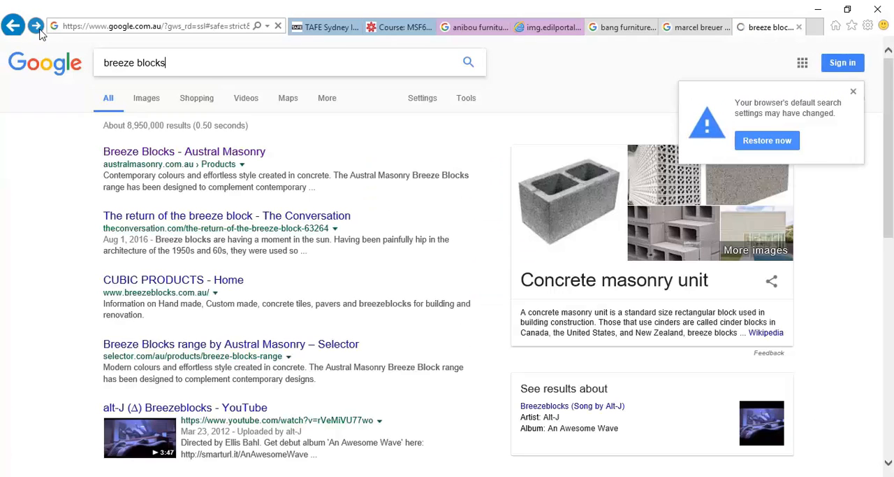
{"action": "left_click", "coordinate": [160, 152]}
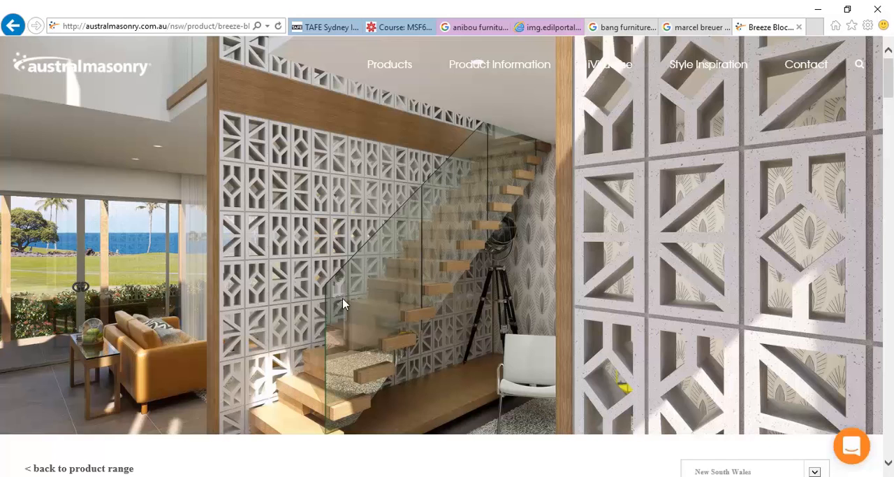
{"action": "left_click", "coordinate": [819, 14]}
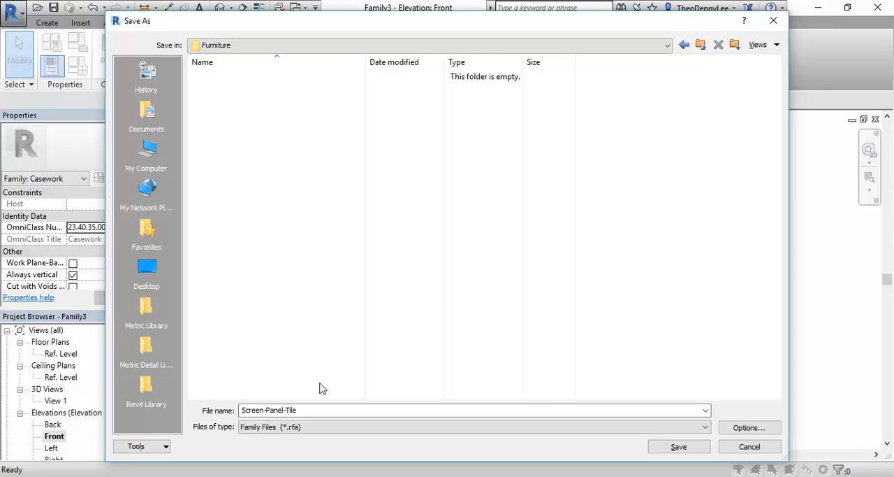
- Extend the file name to Screen-Panel-Tile v01 and save the tile family in the Furniture folder
{"action": "left_click", "coordinate": [326, 407]}
{"action": "left_click", "coordinate": [326, 407]}
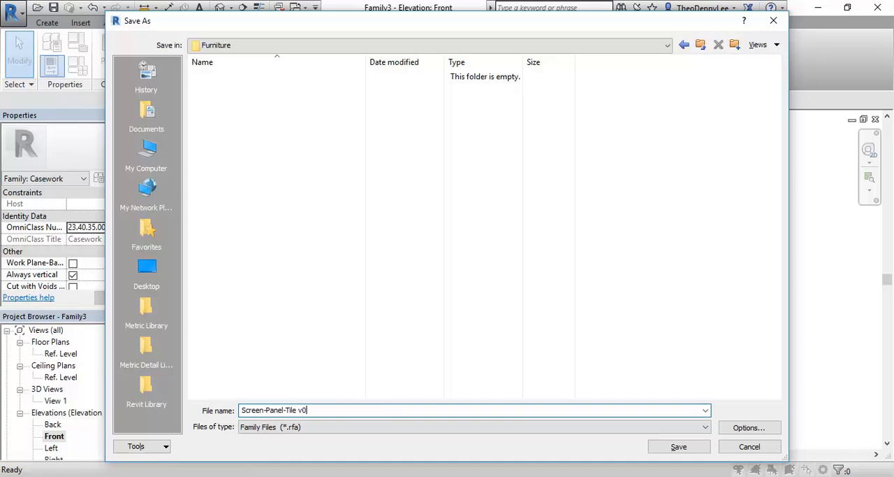
{"action": "type", "text": "v01"}
{"action": "left_click", "coordinate": [660, 441]}
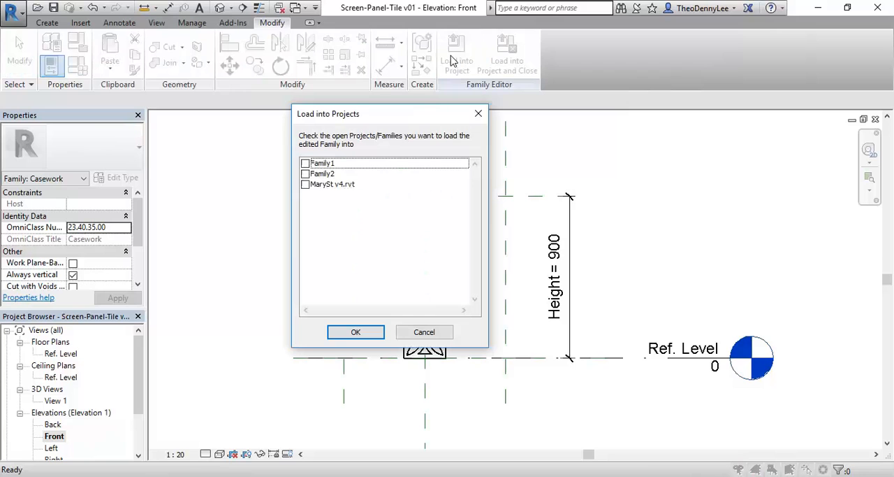
- Load the tile family into Family2 and place one instance in front of the frame's lower-left corner, ending the placement
{"action": "left_click", "coordinate": [305, 174]}
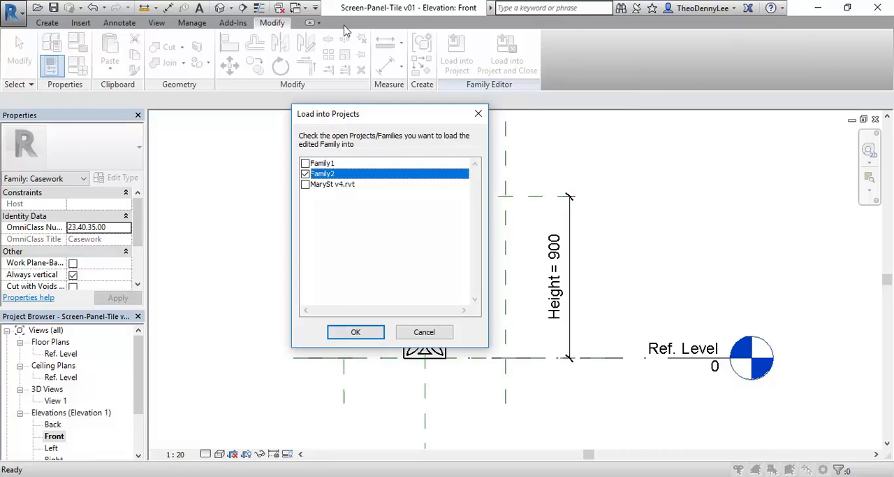
{"action": "left_click", "coordinate": [356, 332]}
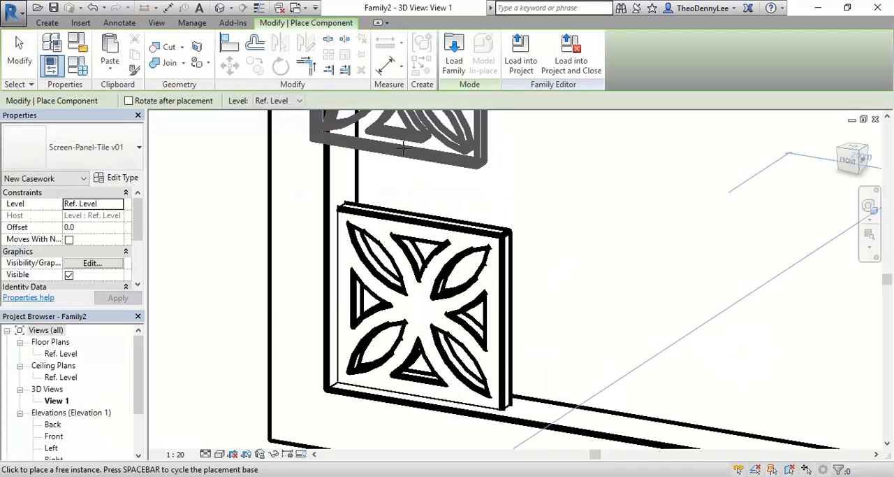
{"action": "scroll", "coordinate": [404, 150], "scroll_direction": "down", "scroll_amount": 2}
{"action": "middle_click_drag", "start_coordinate": [401, 247], "coordinate": [427, 280]}
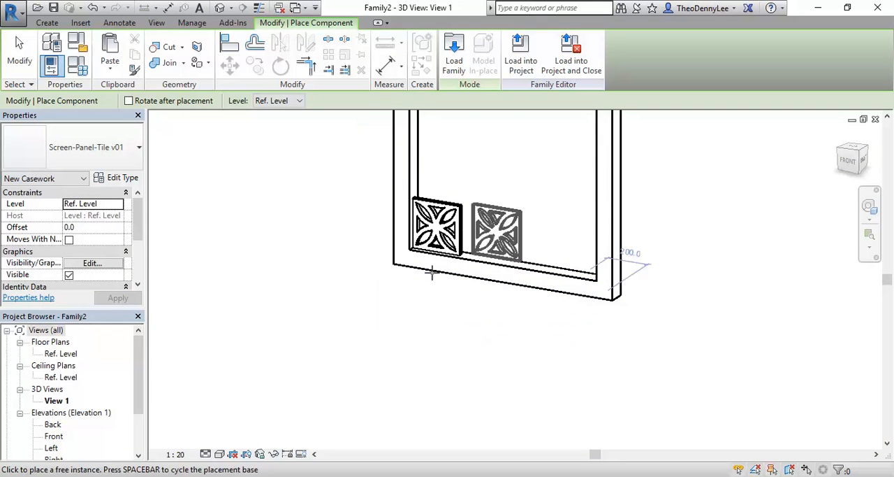
{"action": "scroll", "coordinate": [415, 309], "scroll_direction": "up", "scroll_amount": 3}
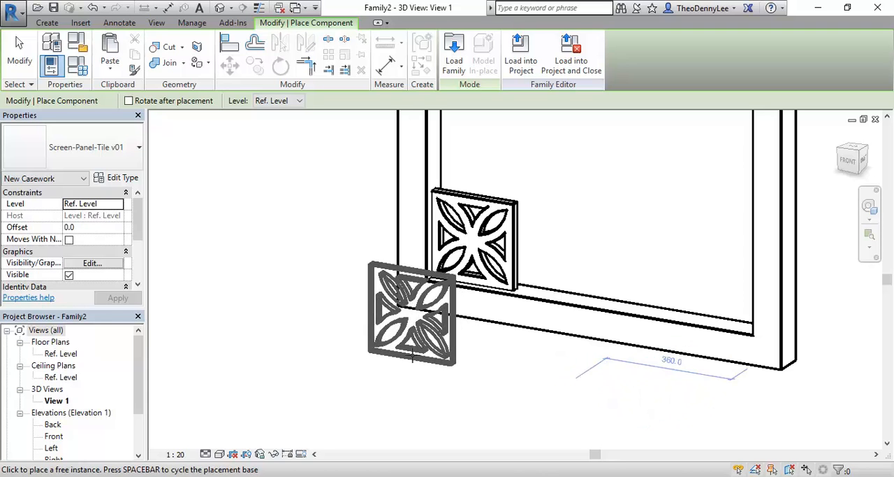
{"action": "left_click", "coordinate": [411, 356]}
{"action": "right_click", "coordinate": [329, 226]}
{"action": "left_click", "coordinate": [356, 241]}
{"action": "scroll", "coordinate": [345, 278], "scroll_direction": "down", "scroll_amount": 1}
{"action": "middle_click_drag", "start_coordinate": [345, 277], "coordinate": [327, 304]}
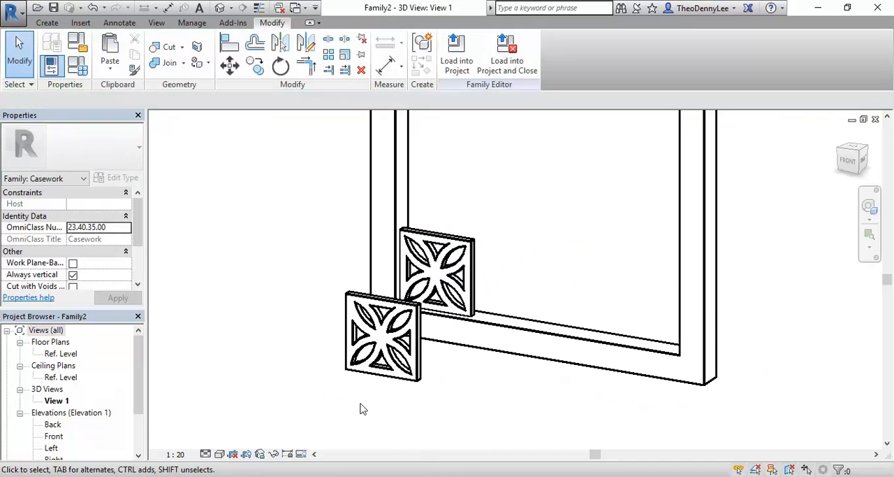
- Delete the original tile extrusion inside the frame and select the loaded Screen-Panel-Tile v01 instance
{"action": "left_click", "coordinate": [439, 252]}
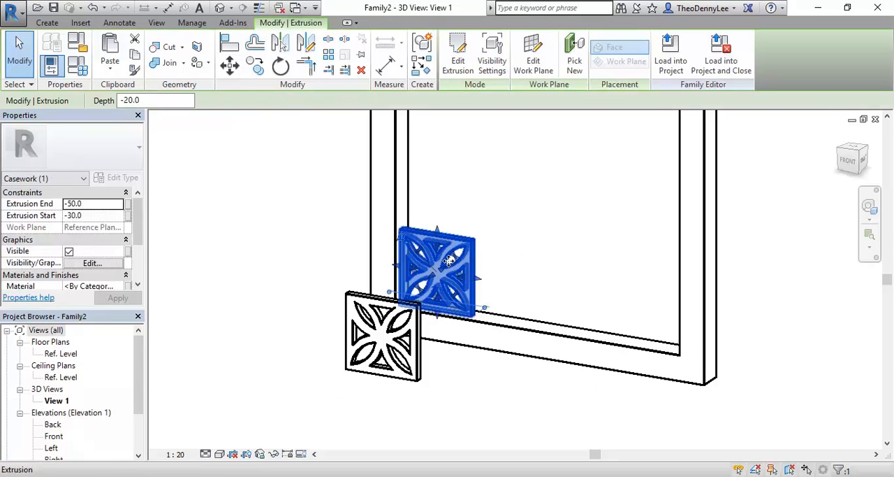
{"action": "key", "text": "Delete"}
{"action": "left_click", "coordinate": [380, 308]}
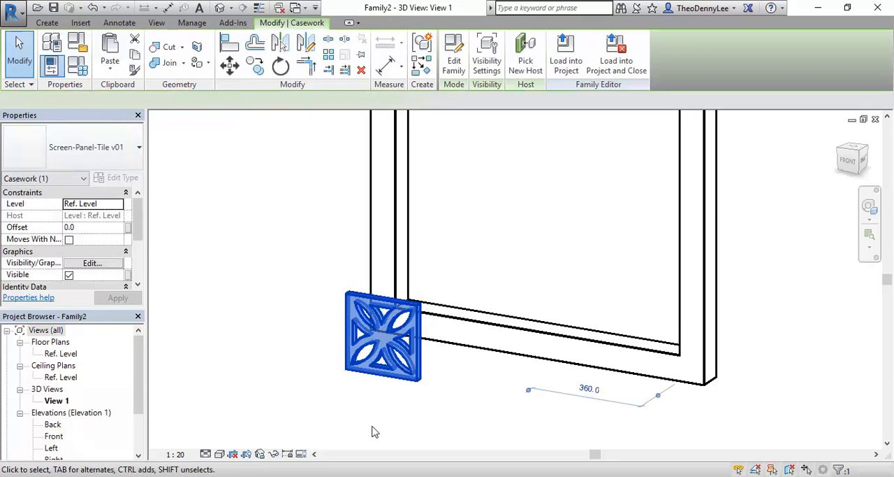
{"action": "scroll", "coordinate": [332, 369], "scroll_direction": "up", "scroll_amount": 2}
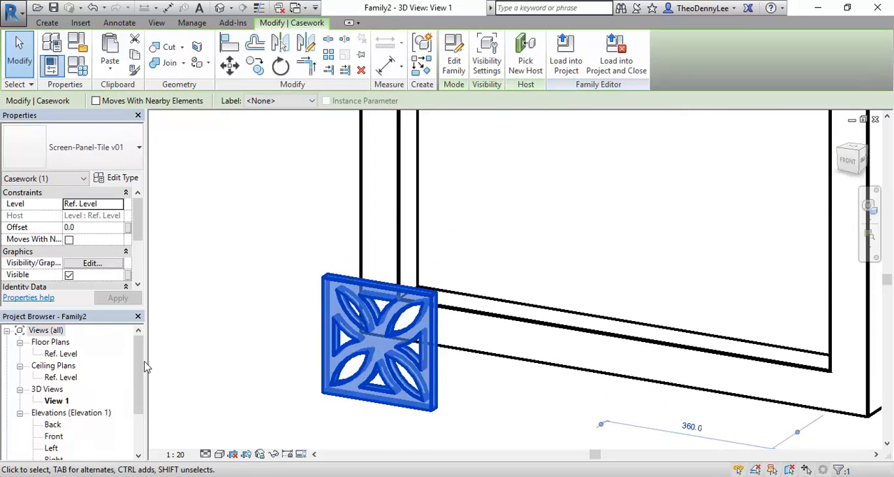
- Open the Ref. Level floor plan with the frame and tile in view, and dismiss the save reminder without saving
{"action": "double_click", "coordinate": [57, 354]}
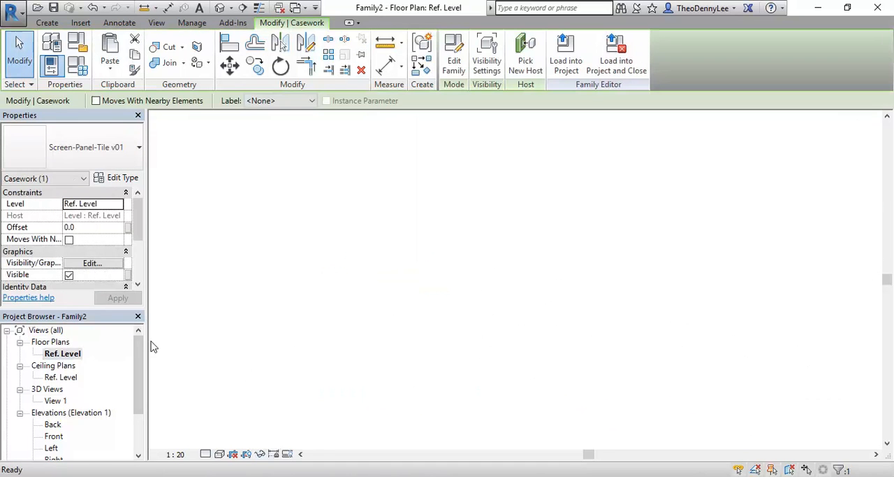
{"action": "left_click", "coordinate": [399, 256]}
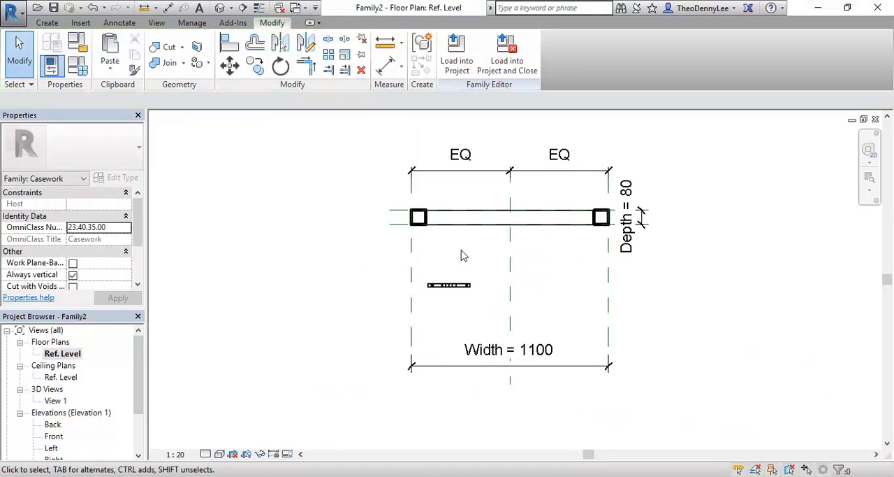
{"action": "scroll", "coordinate": [459, 257], "scroll_direction": "up", "scroll_amount": 2}
{"action": "middle_click_drag", "start_coordinate": [457, 258], "coordinate": [421, 331]}
{"action": "scroll", "coordinate": [409, 328], "scroll_direction": "up", "scroll_amount": 1}
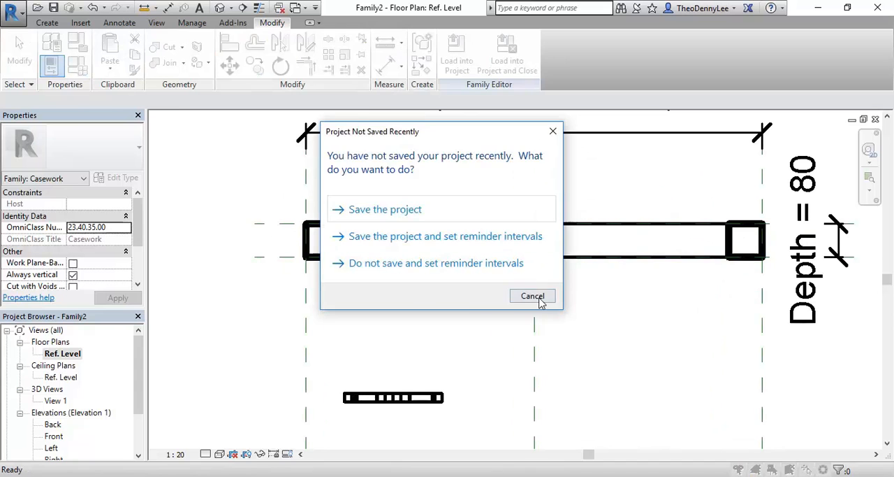
{"action": "left_click", "coordinate": [539, 299]}
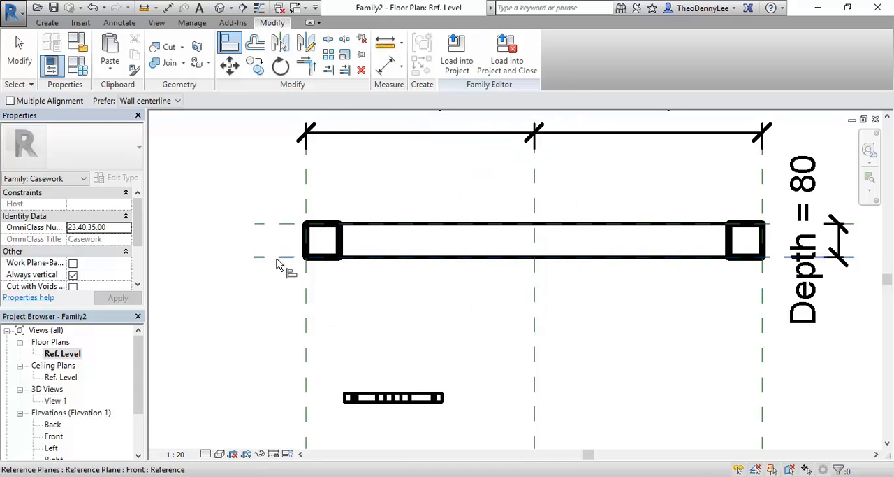
{"action": "right_click", "coordinate": [232, 179]}
{"action": "left_click", "coordinate": [248, 188]}
{"action": "right_click", "coordinate": [238, 181]}
{"action": "left_click", "coordinate": [258, 191]}
{"action": "middle_click_drag", "start_coordinate": [255, 193], "coordinate": [270, 200]}
- Align the tile's left edge with the inner face of the frame's left post, leaving the alignment unlocked
{"action": "left_click", "coordinate": [228, 42]}
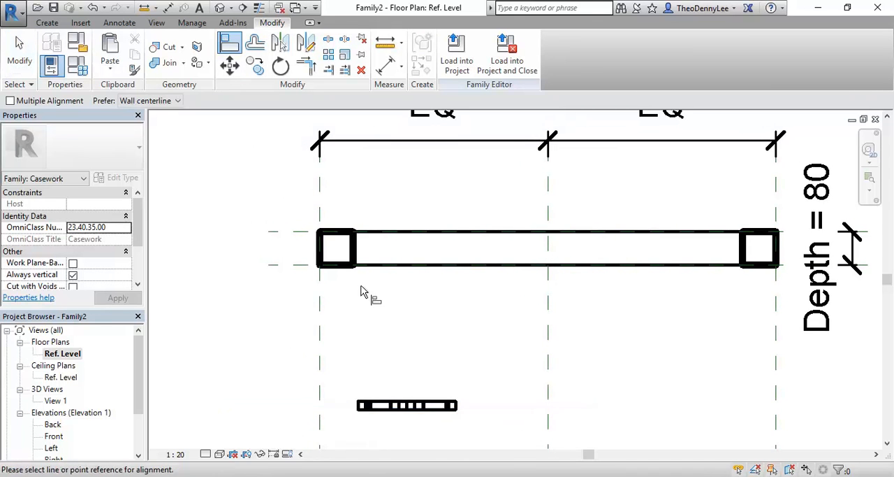
{"action": "left_click", "coordinate": [353, 249]}
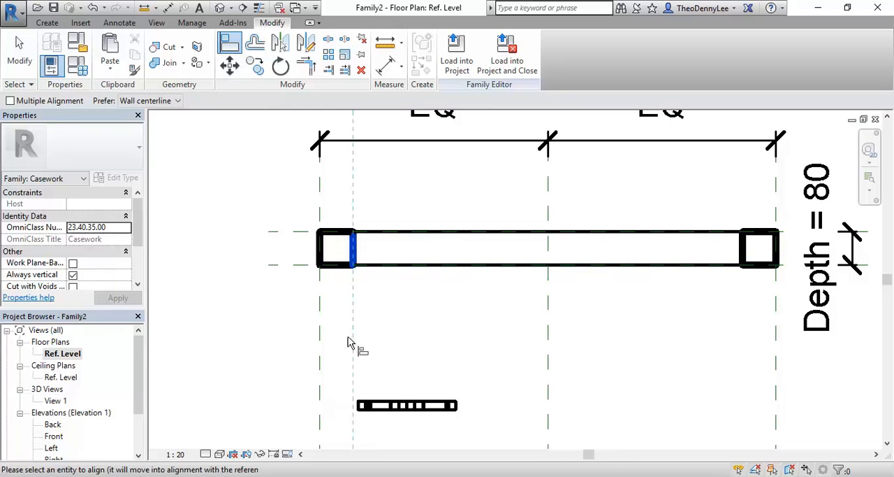
{"action": "left_click", "coordinate": [360, 408]}
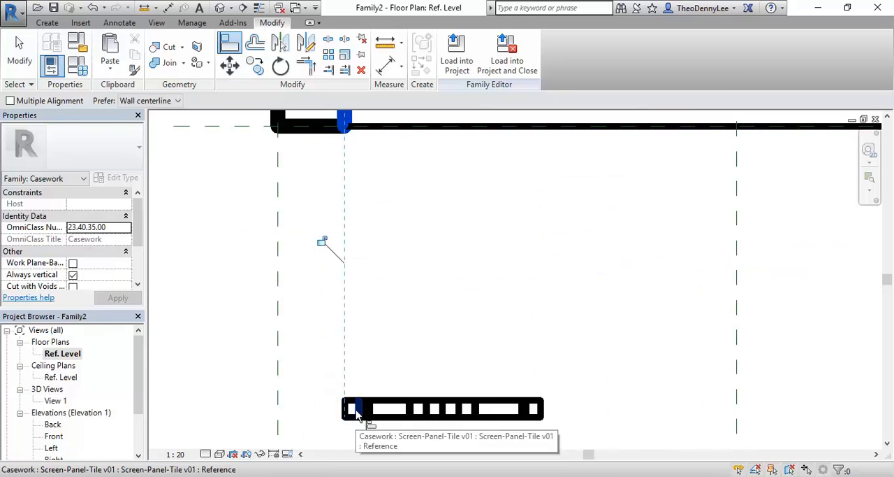
{"action": "scroll", "coordinate": [384, 279], "scroll_direction": "up", "scroll_amount": 1}
{"action": "right_click", "coordinate": [372, 294]}
{"action": "left_click", "coordinate": [386, 302]}
{"action": "right_click", "coordinate": [385, 303]}
{"action": "left_click", "coordinate": [399, 308]}
{"action": "right_click", "coordinate": [360, 323]}
{"action": "left_click", "coordinate": [397, 151]}
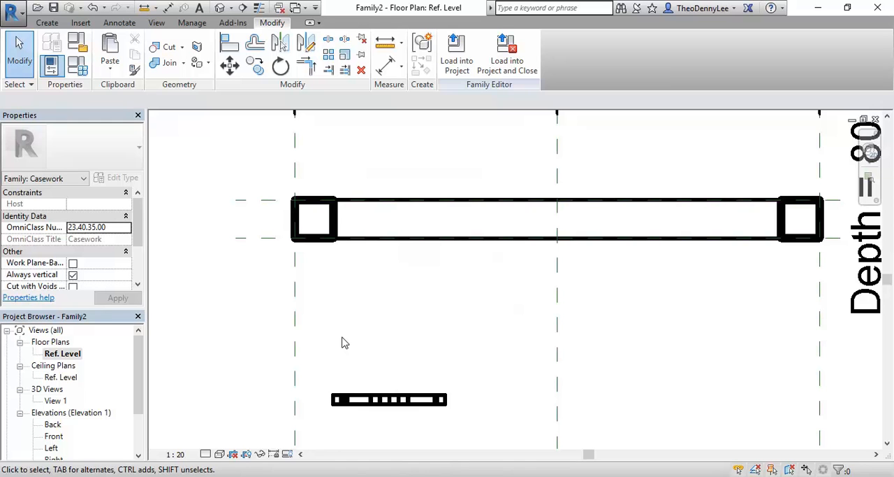
- Draw a horizontal reference plane through the middle of the frame's depth, about 40 mm from each face, extending past both posts
{"action": "scroll", "coordinate": [342, 342], "scroll_direction": "down", "scroll_amount": 2}
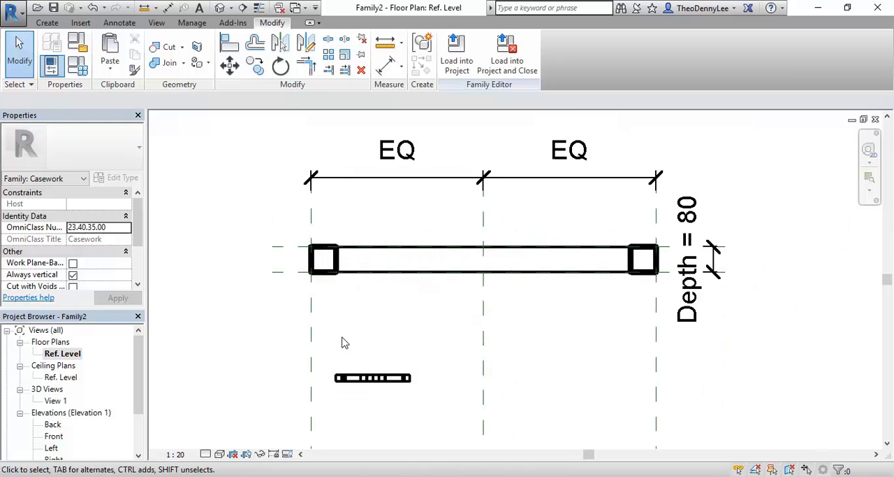
{"action": "mouse_move", "coordinate": [342, 343]}
{"action": "middle_mouse_down"}
{"action": "mouse_move", "coordinate": [331, 338]}
{"action": "mouse_move", "coordinate": [338, 332]}
{"action": "middle_mouse_up"}
{"action": "scroll", "coordinate": [331, 328], "scroll_direction": "up", "scroll_amount": 1}
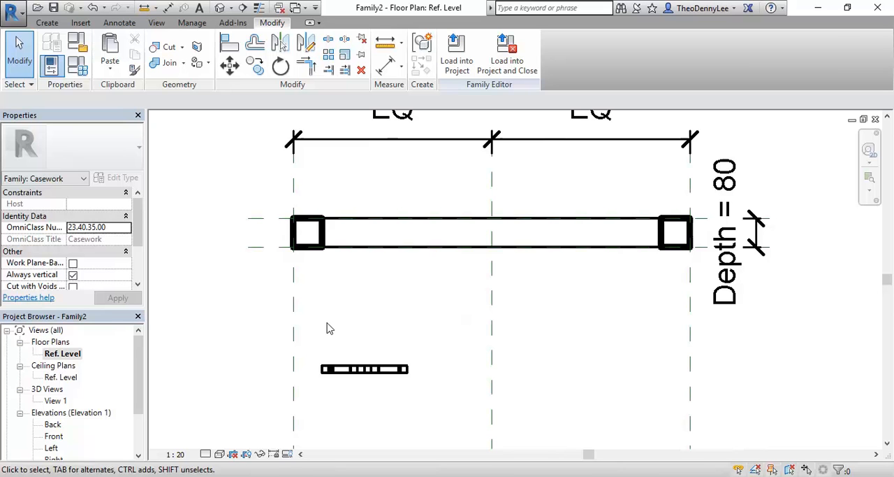
{"action": "left_click", "coordinate": [46, 25]}
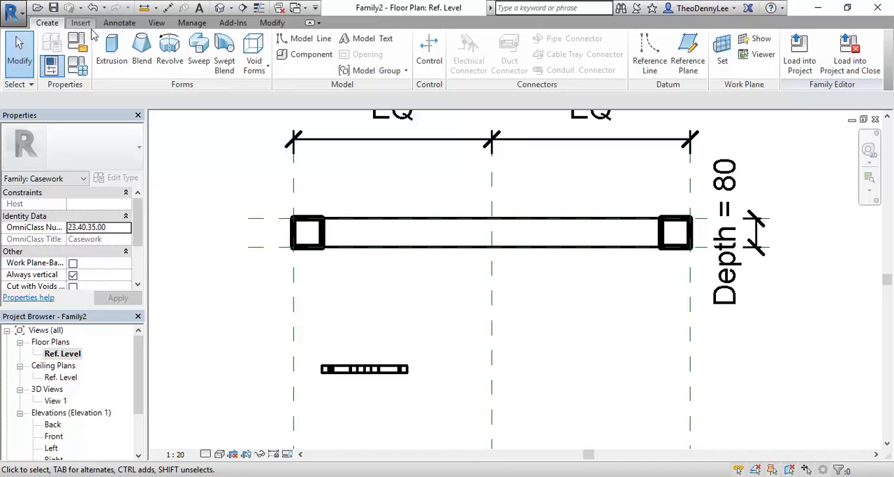
{"action": "left_click", "coordinate": [688, 56]}
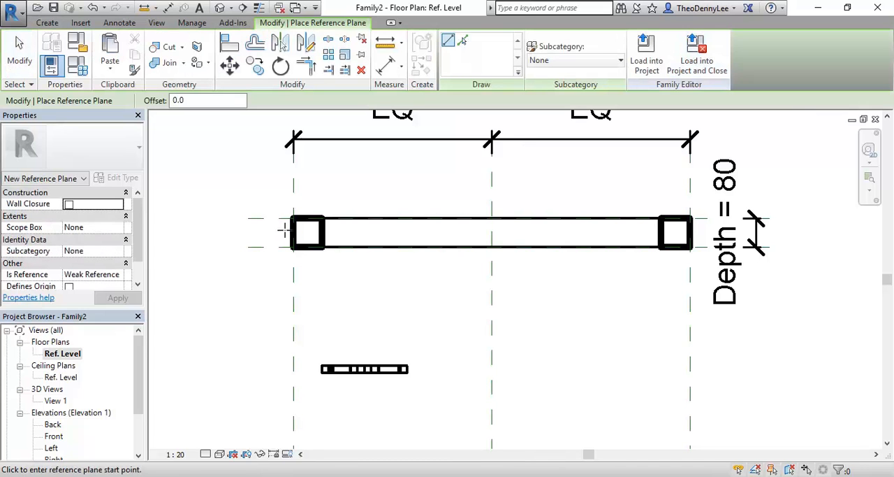
{"action": "left_click", "coordinate": [287, 232]}
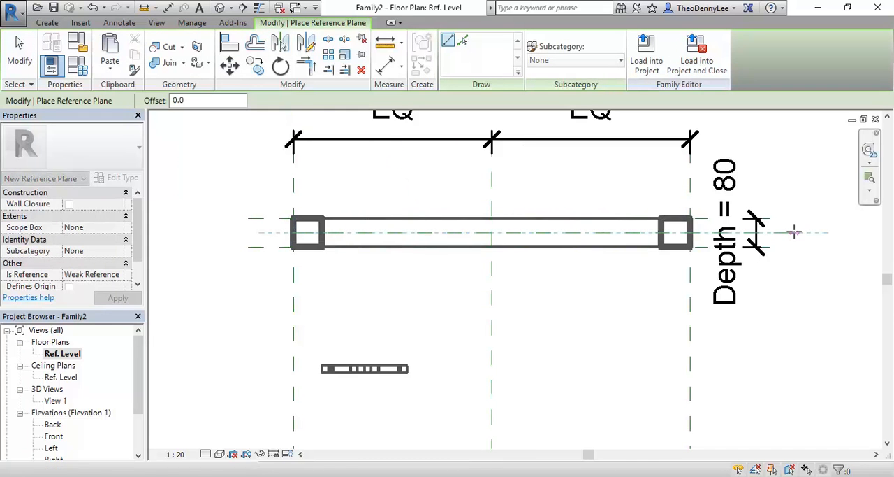
{"action": "left_click", "coordinate": [795, 232]}
{"action": "scroll", "coordinate": [223, 213], "scroll_direction": "up", "scroll_amount": 2}
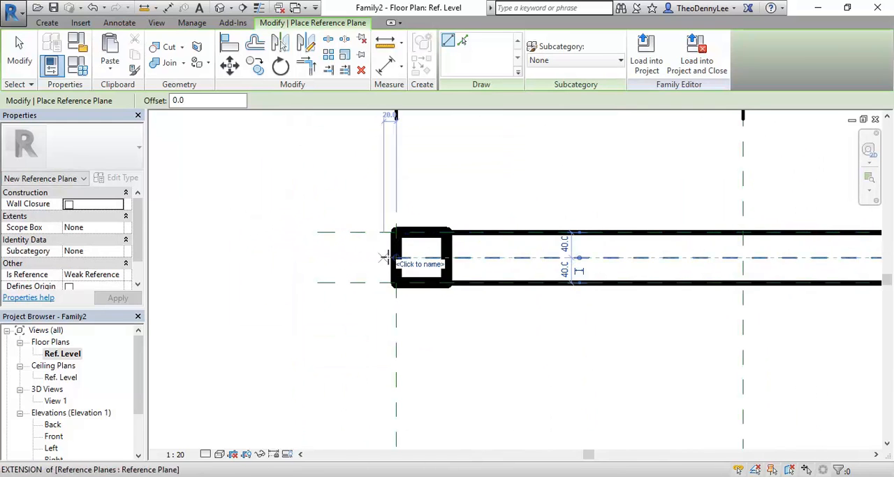
{"action": "left_click_drag", "start_coordinate": [397, 258], "coordinate": [255, 237]}
{"action": "right_click", "coordinate": [256, 151]}
{"action": "left_click", "coordinate": [279, 161]}
{"action": "right_click", "coordinate": [280, 163]}
{"action": "left_click", "coordinate": [314, 171]}
{"action": "scroll", "coordinate": [314, 170], "scroll_direction": "down", "scroll_amount": 1}
{"action": "scroll", "coordinate": [314, 171], "scroll_direction": "down", "scroll_amount": 1}
{"action": "middle_click_drag", "start_coordinate": [430, 337], "coordinate": [374, 327]}
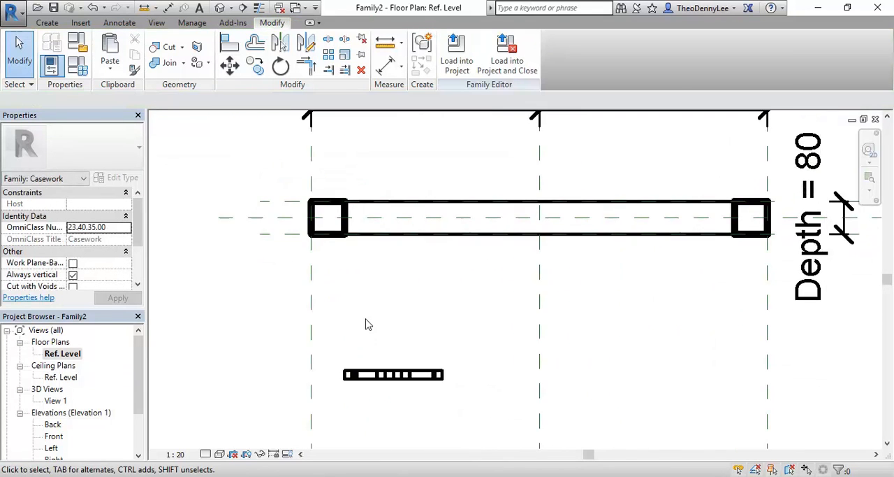
{"action": "scroll", "coordinate": [377, 350], "scroll_direction": "up", "scroll_amount": 1}
{"action": "key", "text": "a"}
{"action": "key", "text": "l"}
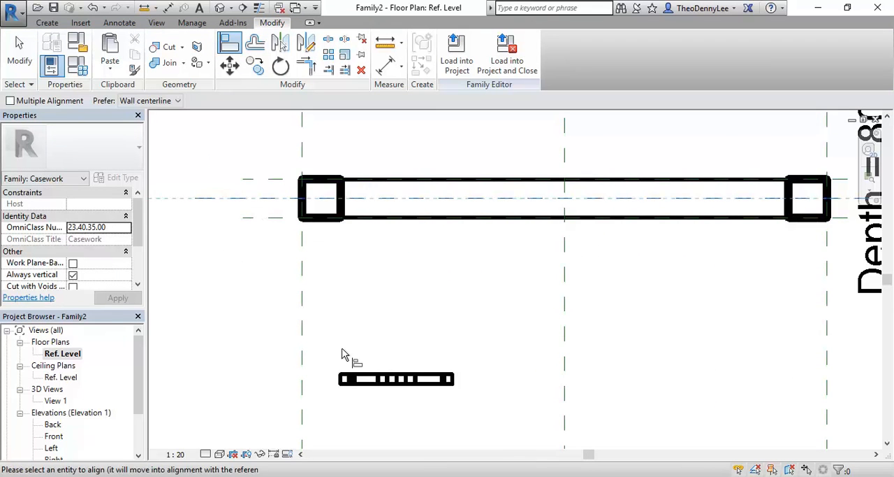
{"action": "scroll", "coordinate": [370, 385], "scroll_direction": "up", "scroll_amount": 2}
{"action": "scroll", "coordinate": [389, 396], "scroll_direction": "up", "scroll_amount": 1}
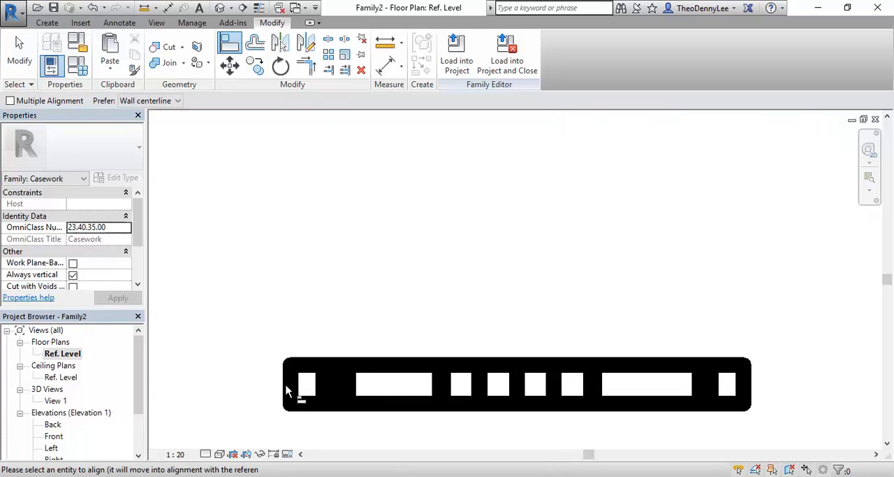
{"action": "scroll", "coordinate": [287, 386], "scroll_direction": "up", "scroll_amount": 2}
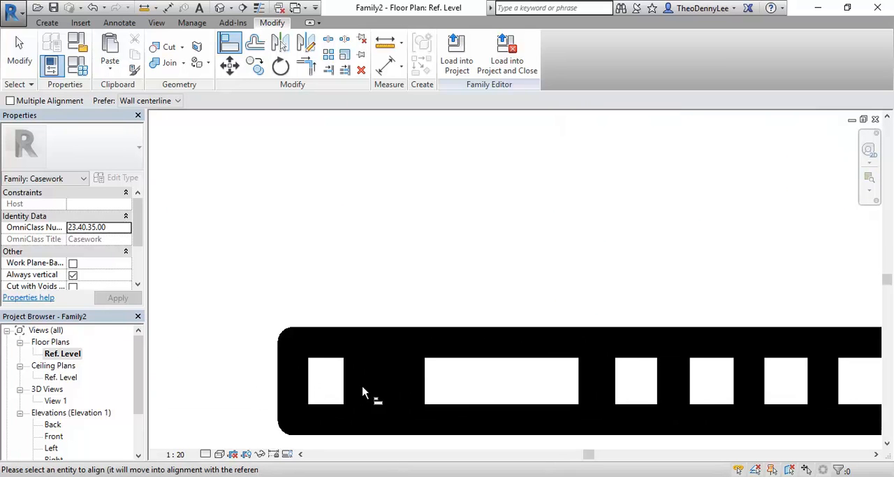
{"action": "right_click", "coordinate": [401, 239]}
{"action": "left_click", "coordinate": [423, 244]}
{"action": "scroll", "coordinate": [390, 280], "scroll_direction": "down", "scroll_amount": 3}
{"action": "scroll", "coordinate": [389, 281], "scroll_direction": "down", "scroll_amount": 4}
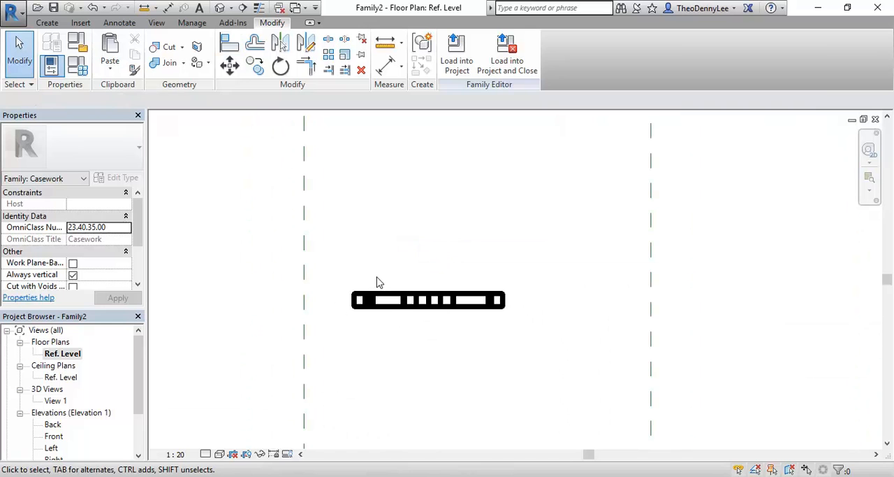
{"action": "scroll", "coordinate": [368, 214], "scroll_direction": "down", "scroll_amount": 3}
- Move the tile straight up from its left edge's midpoint onto the mid-depth reference plane inside the frame
{"action": "middle_click_drag", "start_coordinate": [369, 214], "coordinate": [346, 296]}
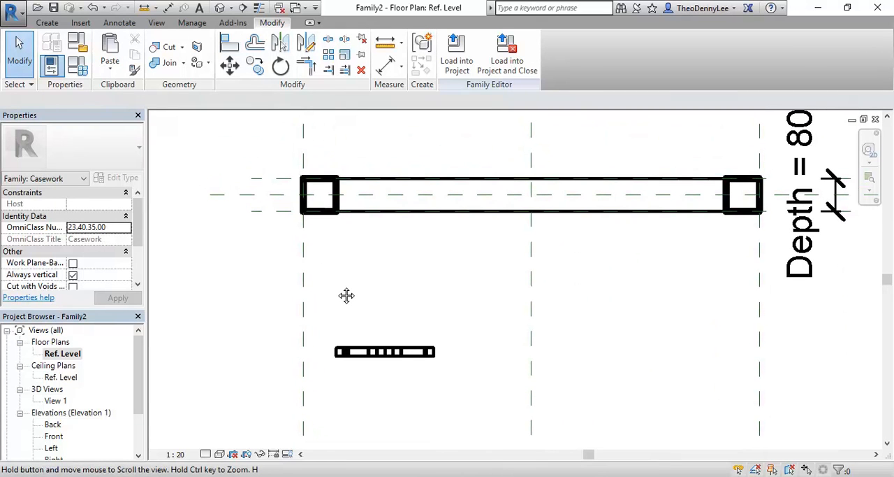
{"action": "left_click", "coordinate": [355, 356]}
{"action": "scroll", "coordinate": [351, 369], "scroll_direction": "up", "scroll_amount": 3}
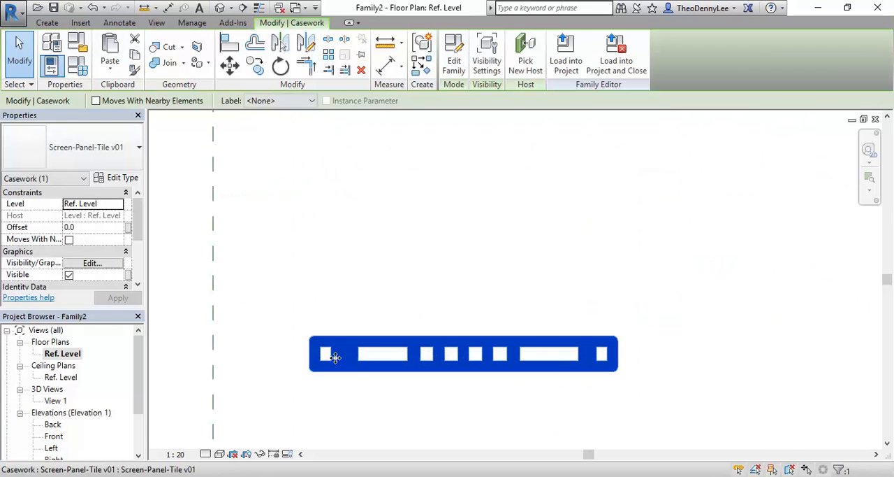
{"action": "scroll", "coordinate": [350, 235], "scroll_direction": "down", "scroll_amount": 3}
{"action": "middle_click_drag", "start_coordinate": [349, 236], "coordinate": [385, 283]}
{"action": "scroll", "coordinate": [334, 252], "scroll_direction": "down", "scroll_amount": 2}
{"action": "middle_click_drag", "start_coordinate": [334, 252], "coordinate": [340, 344]}
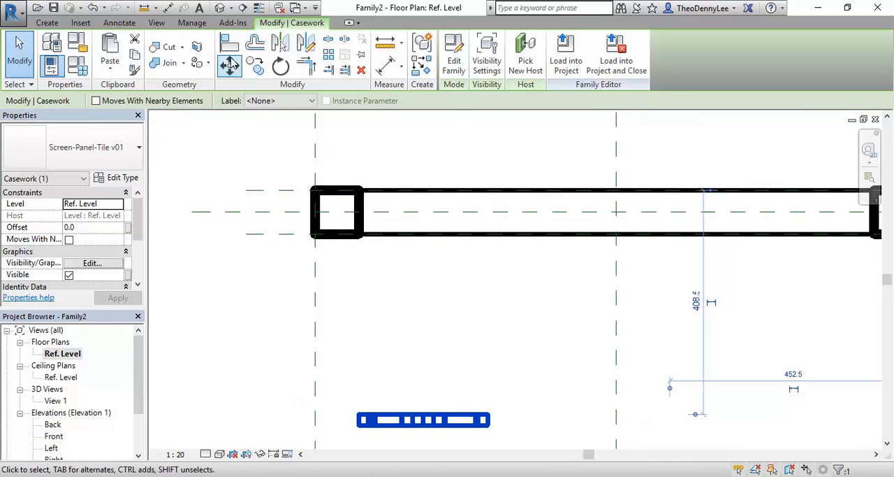
{"action": "left_click", "coordinate": [230, 65]}
{"action": "scroll", "coordinate": [359, 321], "scroll_direction": "up", "scroll_amount": 5}
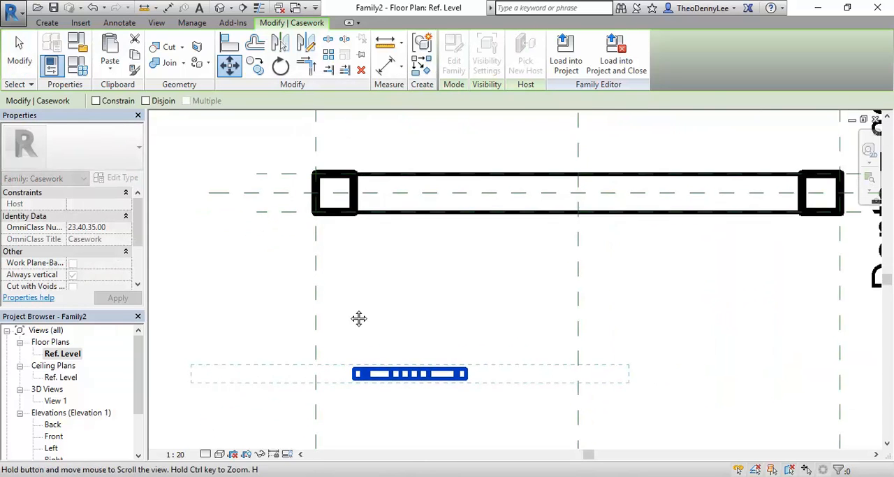
{"action": "scroll", "coordinate": [348, 383], "scroll_direction": "up", "scroll_amount": 3}
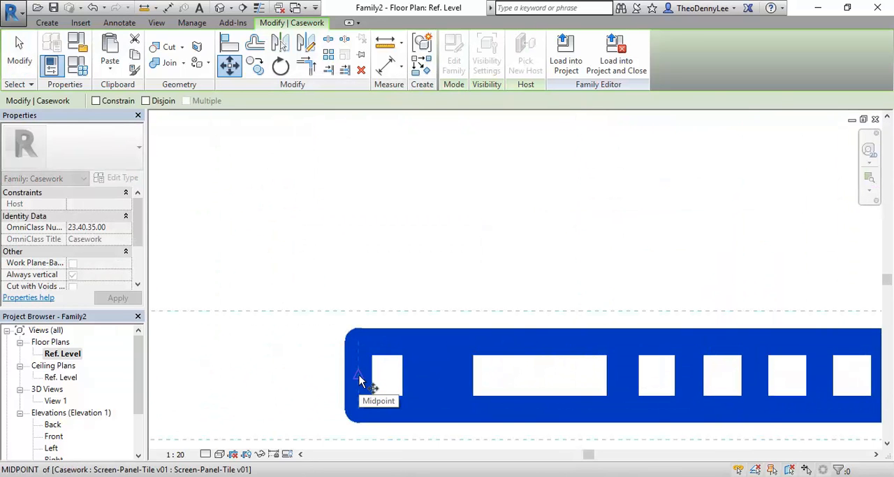
{"action": "left_click", "coordinate": [359, 379]}
{"action": "scroll", "coordinate": [391, 256], "scroll_direction": "down", "scroll_amount": 4}
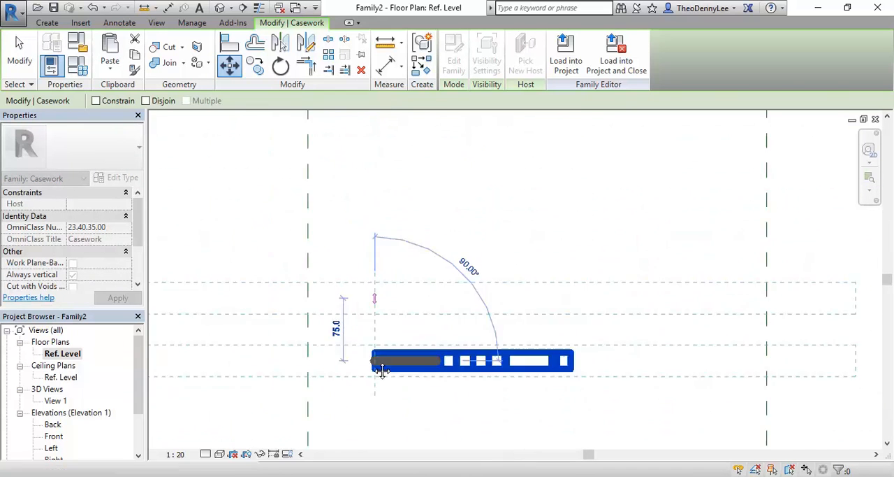
{"action": "scroll", "coordinate": [375, 266], "scroll_direction": "up", "scroll_amount": 5}
{"action": "left_click", "coordinate": [364, 168]}
{"action": "scroll", "coordinate": [417, 235], "scroll_direction": "down", "scroll_amount": 5}
{"action": "middle_click_drag", "start_coordinate": [411, 256], "coordinate": [342, 290]}
{"action": "left_click", "coordinate": [395, 331]}
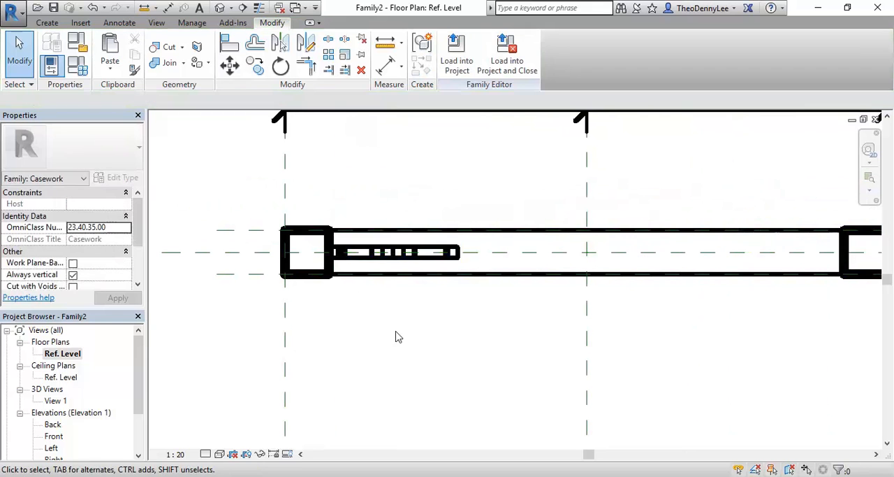
- Open the Front elevation and delete the Masonry.CMU.Screen.Stacked raster image behind the tile
{"action": "scroll", "coordinate": [136, 391], "scroll_direction": "down", "scroll_amount": 2}
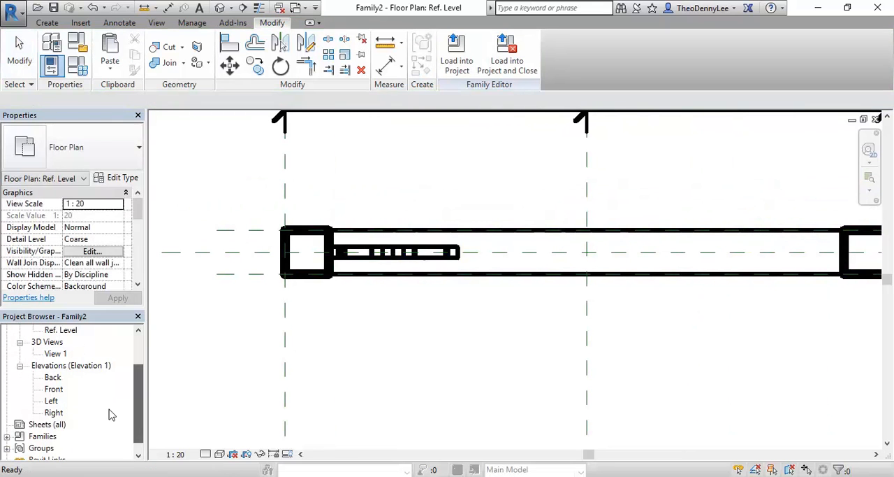
{"action": "double_click", "coordinate": [54, 389]}
{"action": "scroll", "coordinate": [353, 369], "scroll_direction": "up", "scroll_amount": 3}
{"action": "middle_click_drag", "start_coordinate": [494, 398], "coordinate": [435, 407]}
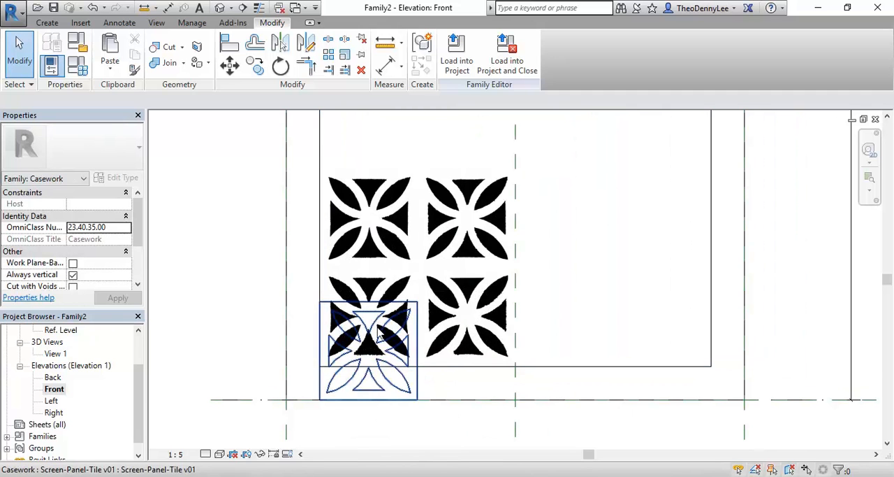
{"action": "left_click", "coordinate": [429, 240]}
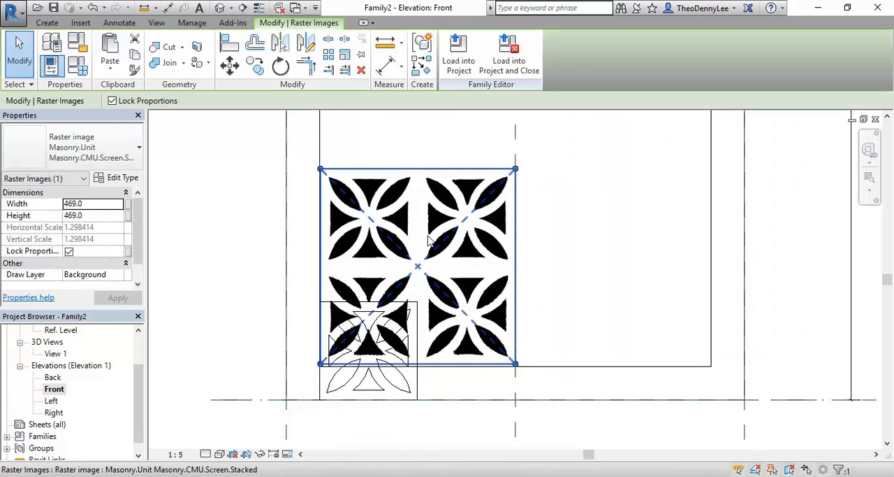
{"action": "key", "text": "Delete"}
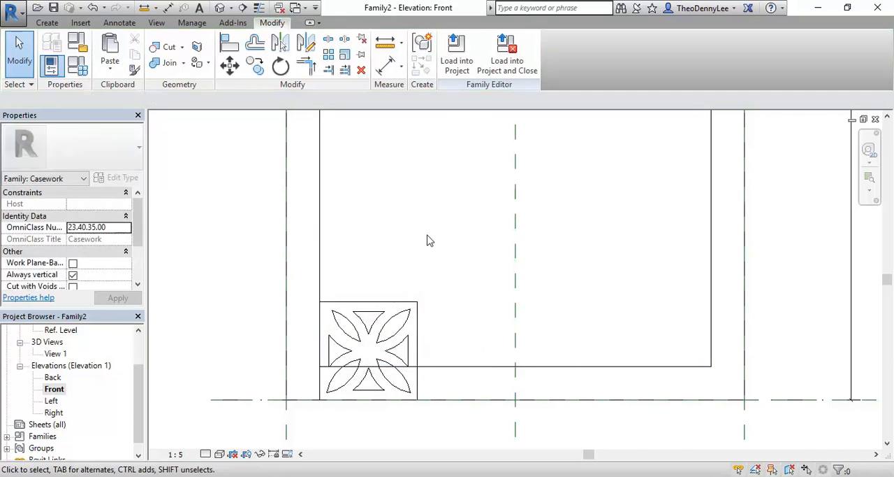
{"action": "left_click", "coordinate": [359, 311]}
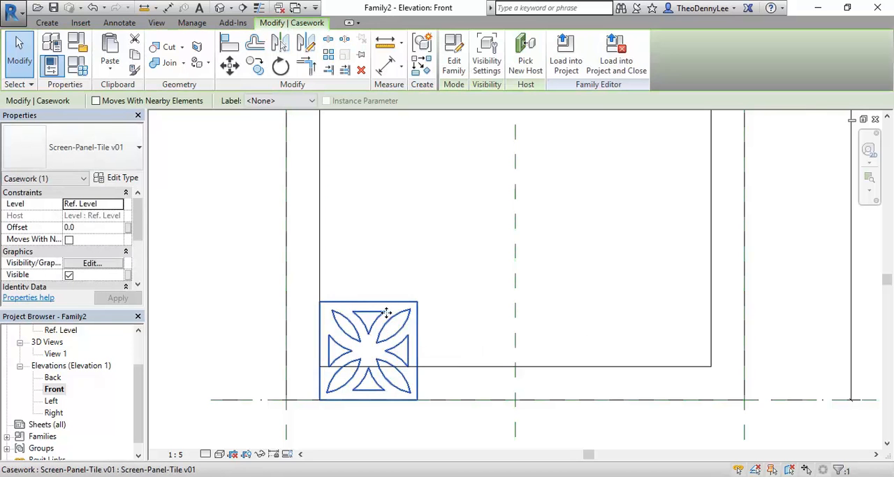
{"action": "left_click", "coordinate": [410, 193]}
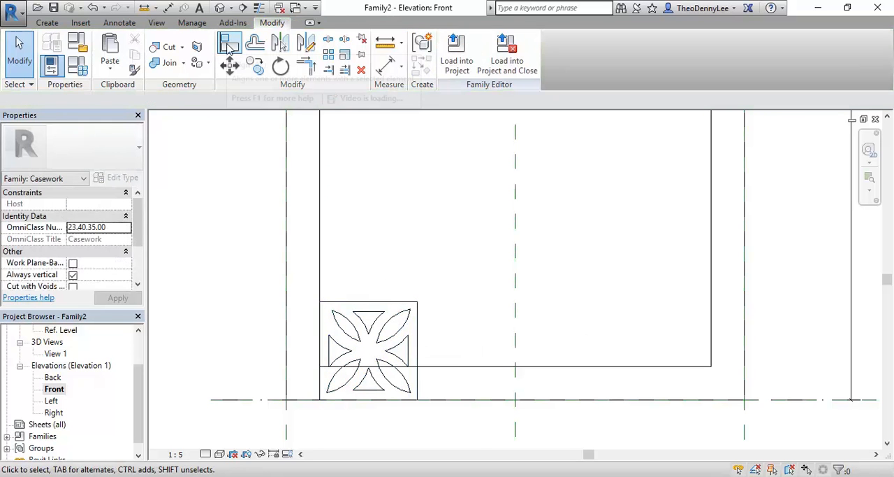
- Align the tile's lower edge with the inner face of the frame's bottom rail, leaving the alignment unlocked
{"action": "left_click", "coordinate": [230, 45]}
{"action": "left_click", "coordinate": [480, 364]}
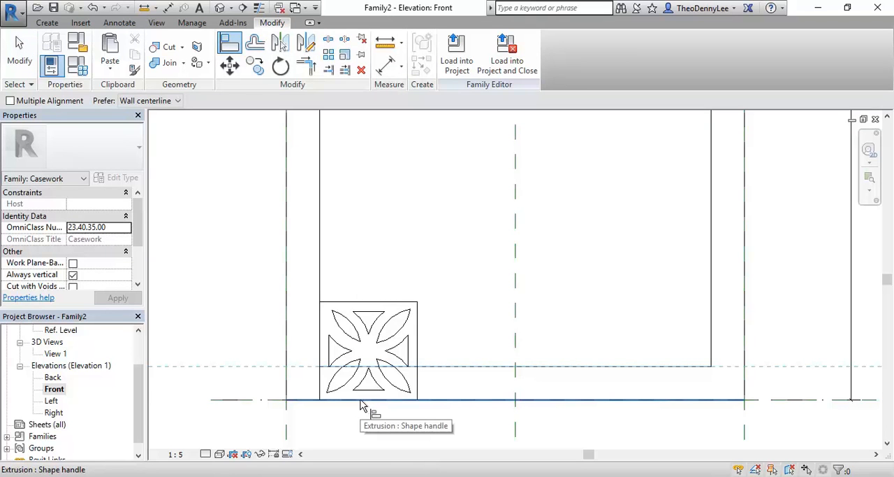
{"action": "key", "text": "Tab"}
{"action": "key", "text": "Tab"}
{"action": "key", "text": "Tab"}
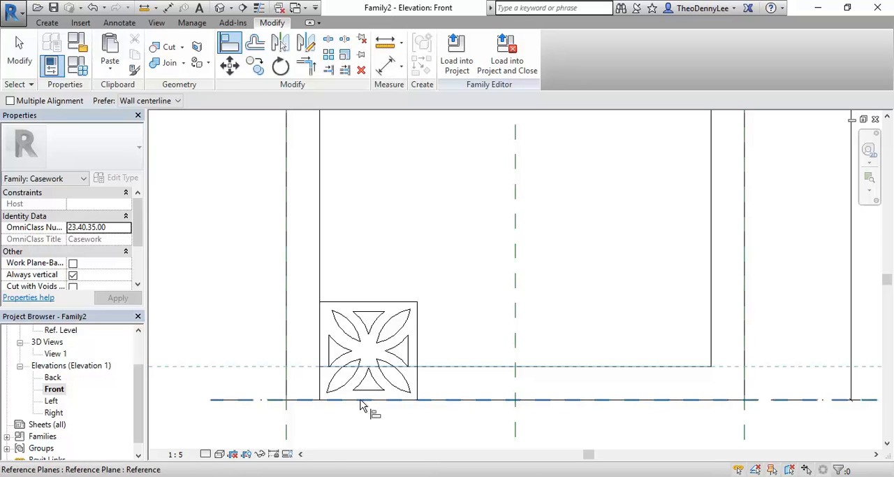
{"action": "left_click", "coordinate": [360, 402]}
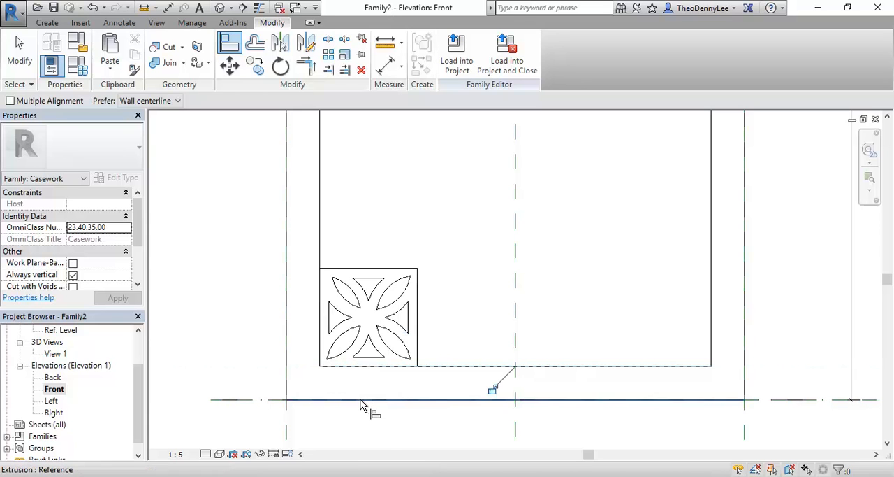
{"action": "right_click", "coordinate": [369, 240]}
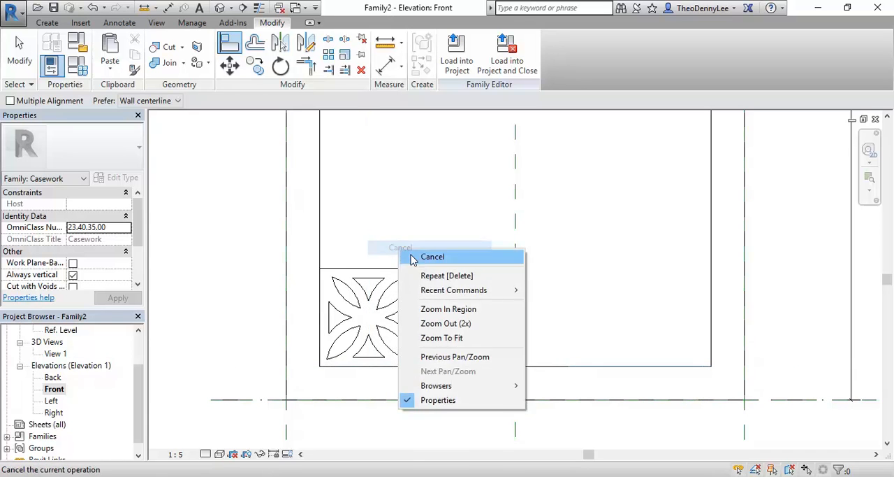
{"action": "left_click", "coordinate": [413, 248]}
- Array the tile along the bottom rail as 4 grouped and associated items, spaced one tile width apart to the 2nd item
{"action": "scroll", "coordinate": [366, 303], "scroll_direction": "down", "scroll_amount": 5}
{"action": "middle_click_drag", "start_coordinate": [369, 299], "coordinate": [357, 340]}
{"action": "scroll", "coordinate": [351, 403], "scroll_direction": "up", "scroll_amount": 2}
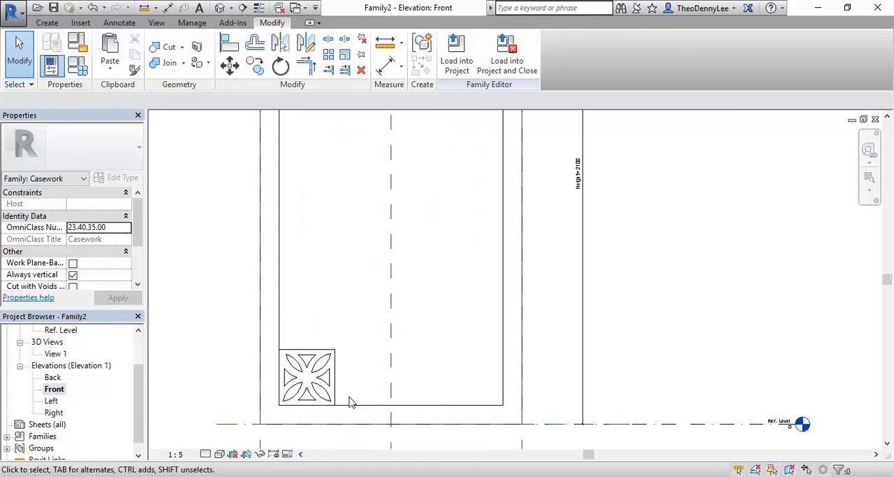
{"action": "left_click", "coordinate": [315, 381]}
{"action": "scroll", "coordinate": [313, 390], "scroll_direction": "up", "scroll_amount": 3}
{"action": "middle_click_drag", "start_coordinate": [321, 386], "coordinate": [339, 377]}
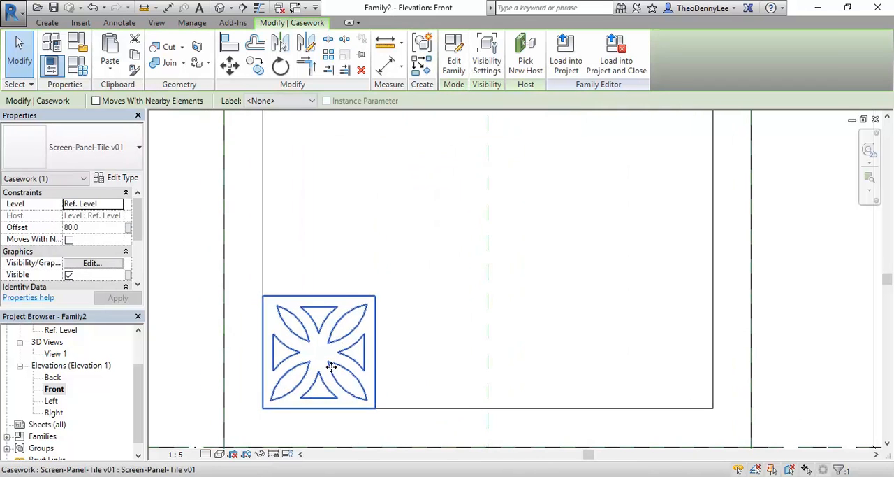
{"action": "left_click", "coordinate": [329, 55]}
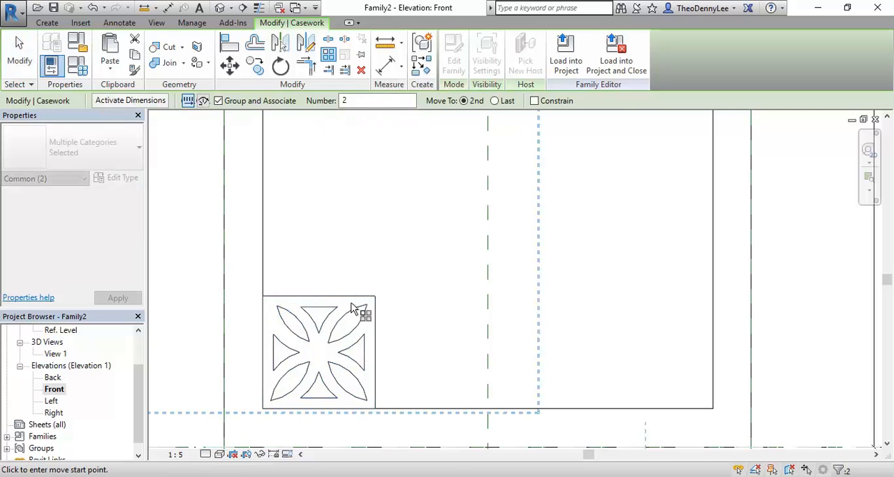
{"action": "scroll", "coordinate": [263, 320], "scroll_direction": "down", "scroll_amount": 2}
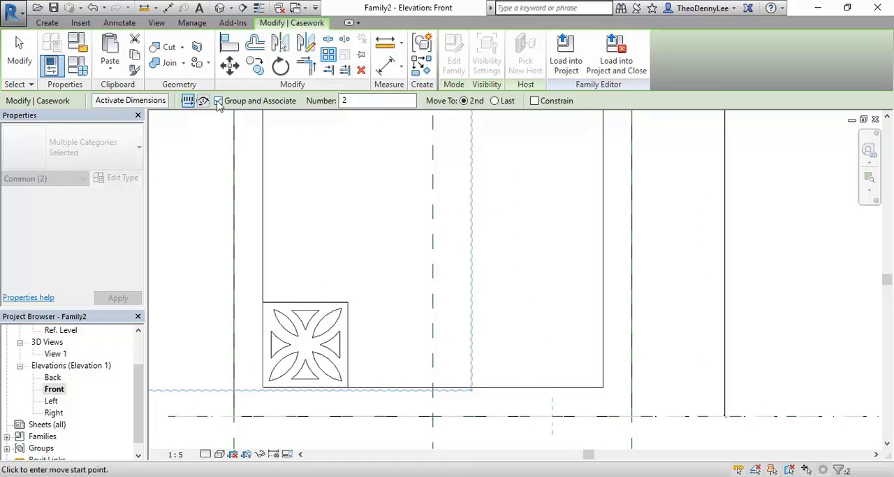
{"action": "scroll", "coordinate": [326, 343], "scroll_direction": "down", "scroll_amount": 1}
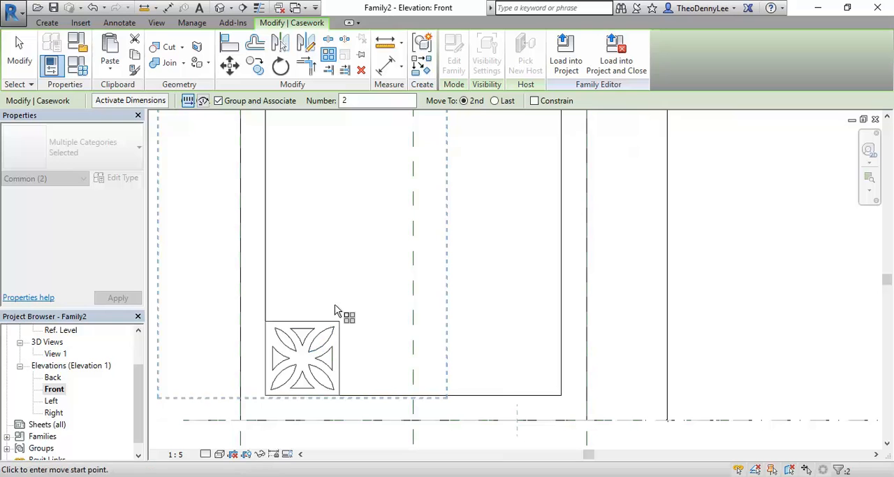
{"action": "scroll", "coordinate": [310, 264], "scroll_direction": "down", "scroll_amount": 1}
{"action": "middle_click_drag", "start_coordinate": [310, 264], "coordinate": [320, 262]}
{"action": "scroll", "coordinate": [318, 318], "scroll_direction": "up", "scroll_amount": 4}
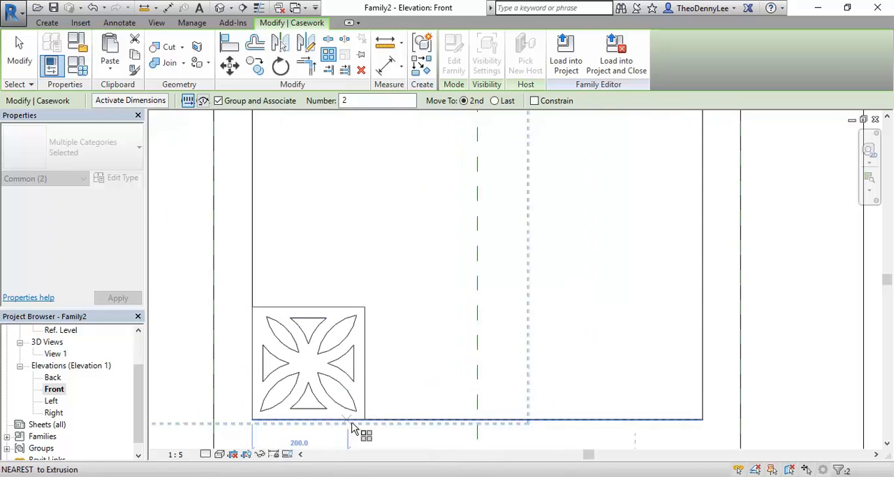
{"action": "left_click_drag", "start_coordinate": [356, 100], "coordinate": [273, 94]}
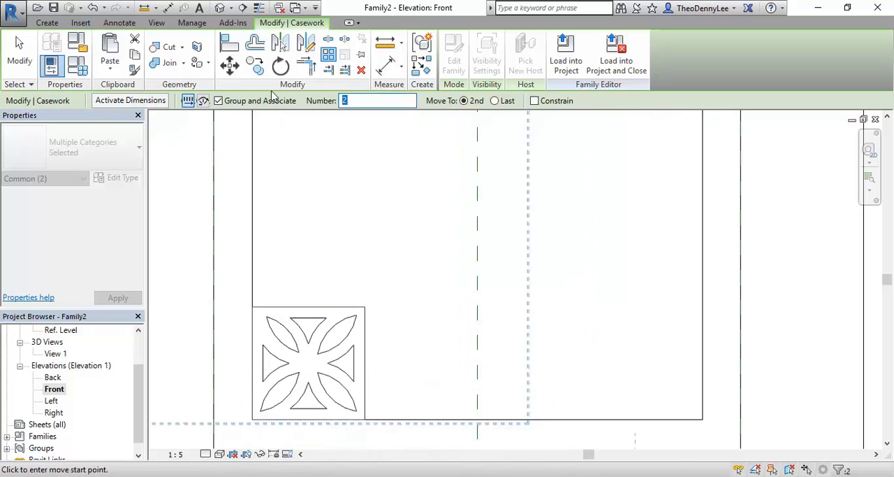
{"action": "middle_click_drag", "start_coordinate": [364, 175], "coordinate": [319, 164]}
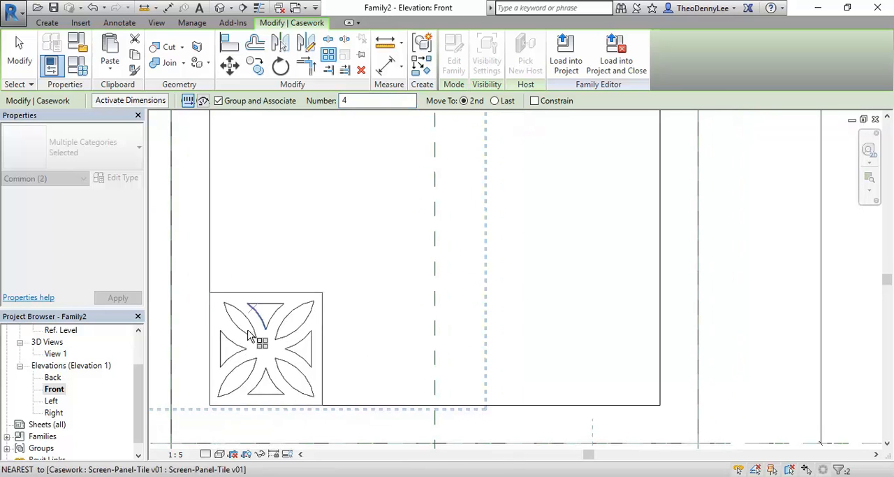
{"action": "left_click", "coordinate": [210, 404]}
{"action": "left_click", "coordinate": [319, 405]}
{"action": "scroll", "coordinate": [325, 238], "scroll_direction": "down", "scroll_amount": 2}
{"action": "left_click", "coordinate": [327, 250]}
{"action": "middle_click_drag", "start_coordinate": [337, 261], "coordinate": [320, 269]}
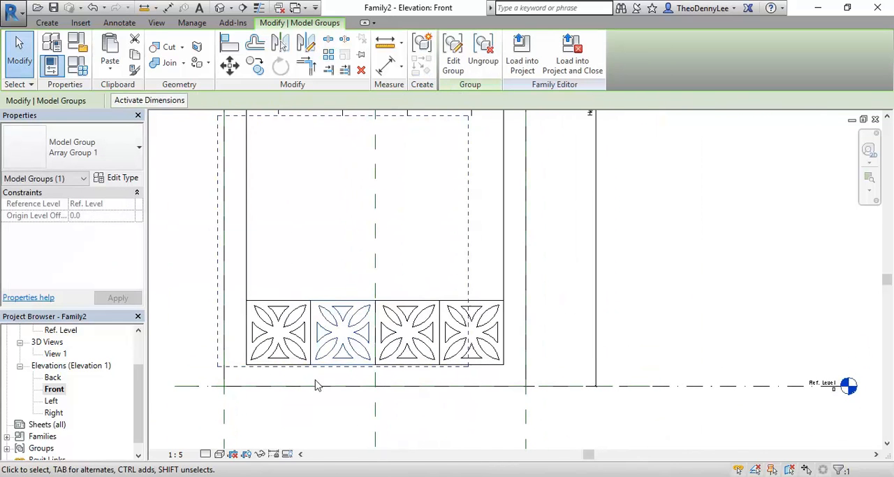
{"action": "right_click", "coordinate": [329, 194]}
{"action": "left_click", "coordinate": [350, 204]}
{"action": "right_click", "coordinate": [348, 204]}
{"action": "left_click", "coordinate": [368, 212]}
{"action": "scroll", "coordinate": [346, 241], "scroll_direction": "down", "scroll_amount": 1}
{"action": "middle_click_drag", "start_coordinate": [345, 242], "coordinate": [373, 254]}
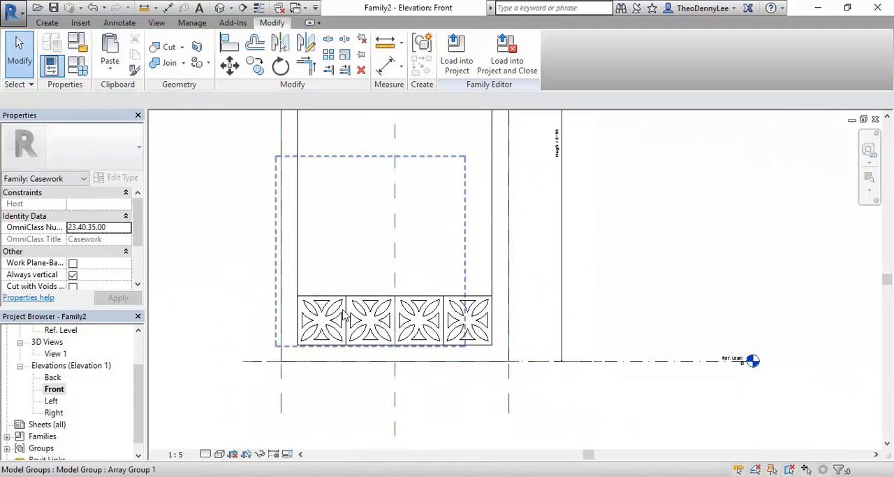
- Select all four array groups in the bottom row and ungroup them into separate Screen-Panel-Tile v01 tiles
{"action": "left_click", "coordinate": [343, 311]}
{"action": "left_click", "coordinate": [333, 401]}
{"action": "scroll", "coordinate": [307, 323], "scroll_direction": "up", "scroll_amount": 2}
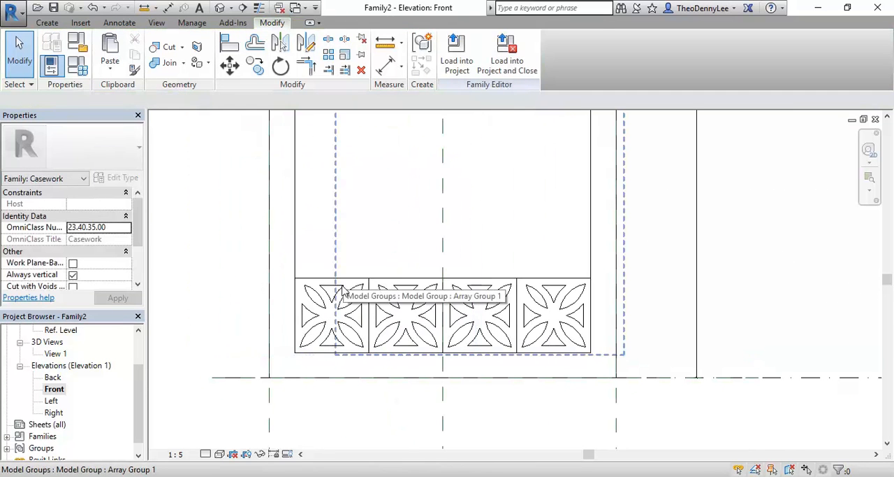
{"action": "left_click", "coordinate": [306, 320]}
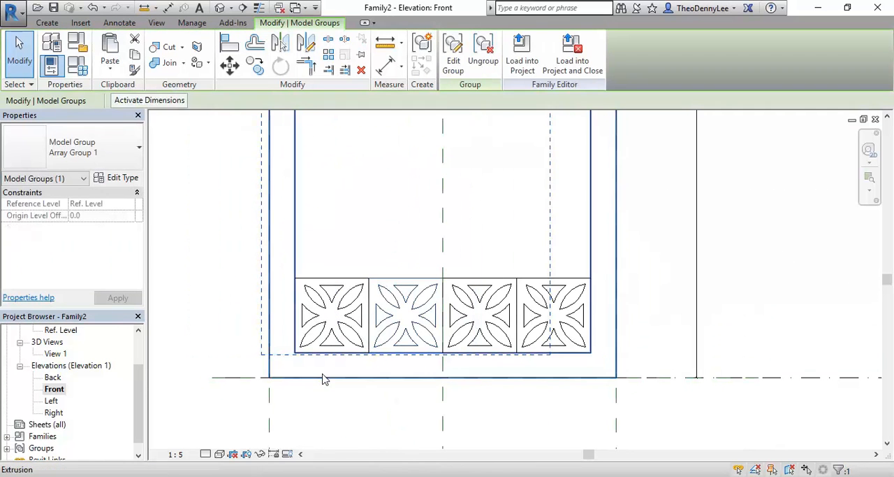
{"action": "left_click", "coordinate": [203, 243]}
{"action": "left_click_drag", "start_coordinate": [203, 239], "coordinate": [683, 449]}
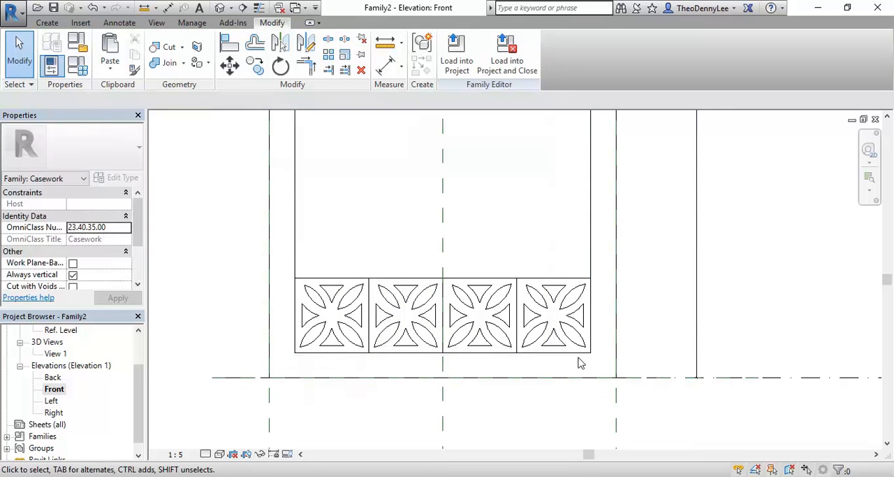
{"action": "left_click", "coordinate": [542, 312]}
{"action": "scroll", "coordinate": [489, 333], "scroll_direction": "down", "scroll_amount": 3}
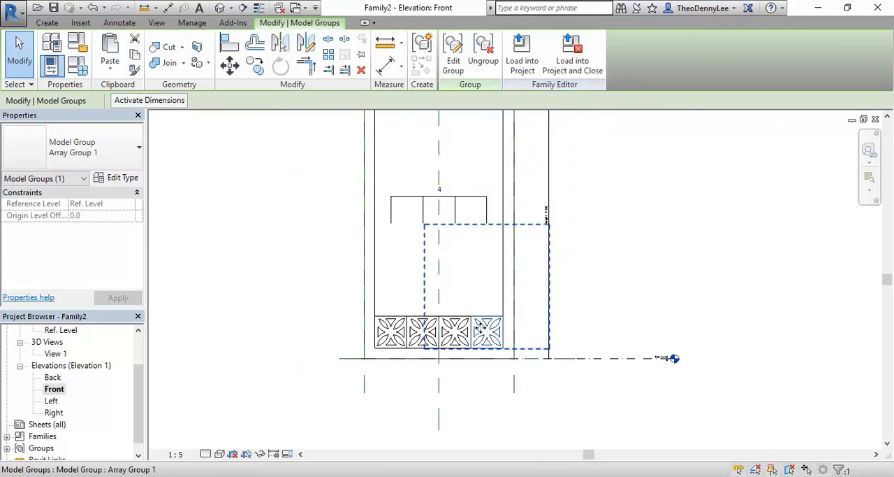
{"action": "scroll", "coordinate": [443, 339], "scroll_direction": "up", "scroll_amount": 3}
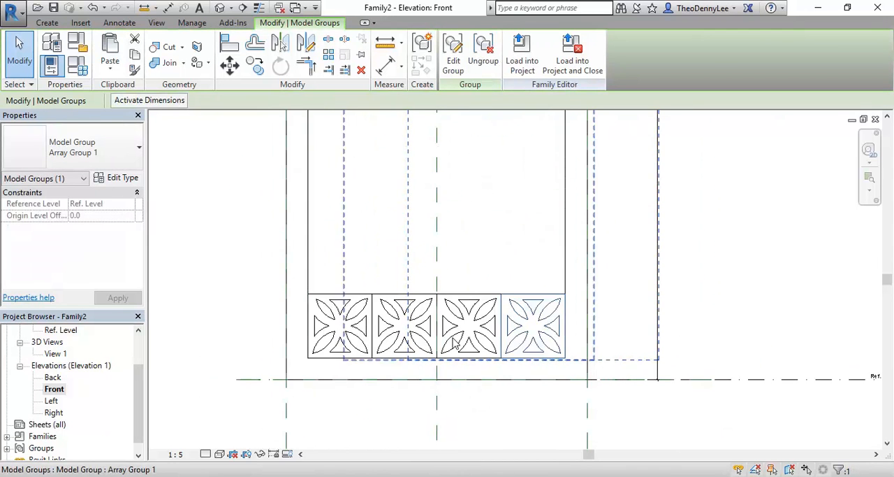
{"action": "left_click", "coordinate": [451, 342], "text": "ctrl"}
{"action": "left_click", "coordinate": [392, 342], "text": "ctrl"}
{"action": "left_click", "coordinate": [356, 348], "text": "ctrl"}
{"action": "scroll", "coordinate": [323, 303], "scroll_direction": "down", "scroll_amount": 3}
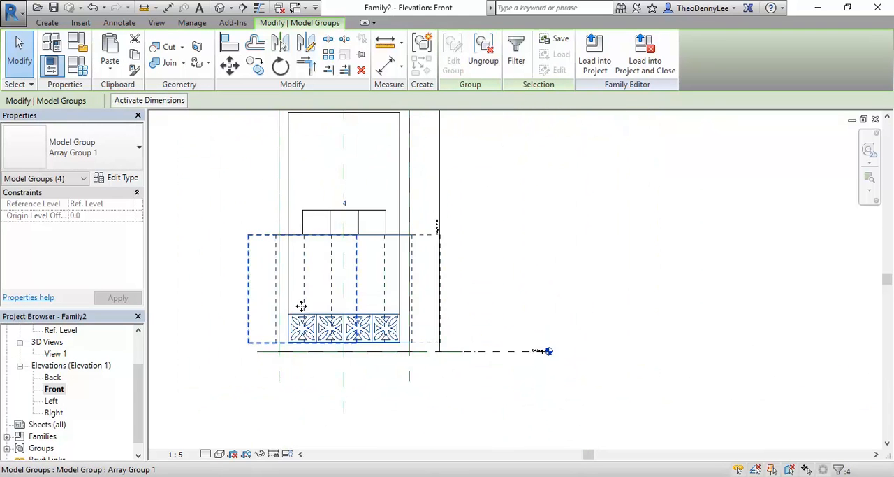
{"action": "scroll", "coordinate": [301, 305], "scroll_direction": "up", "scroll_amount": 3}
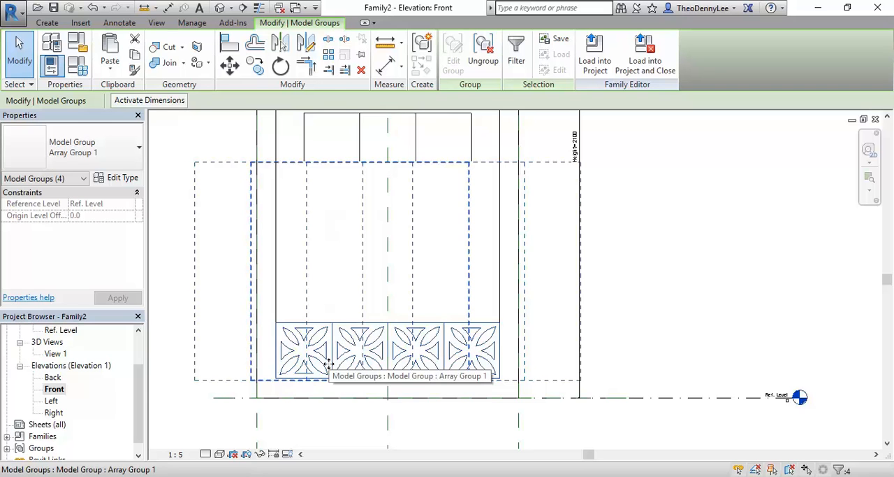
{"action": "left_click", "coordinate": [482, 68]}
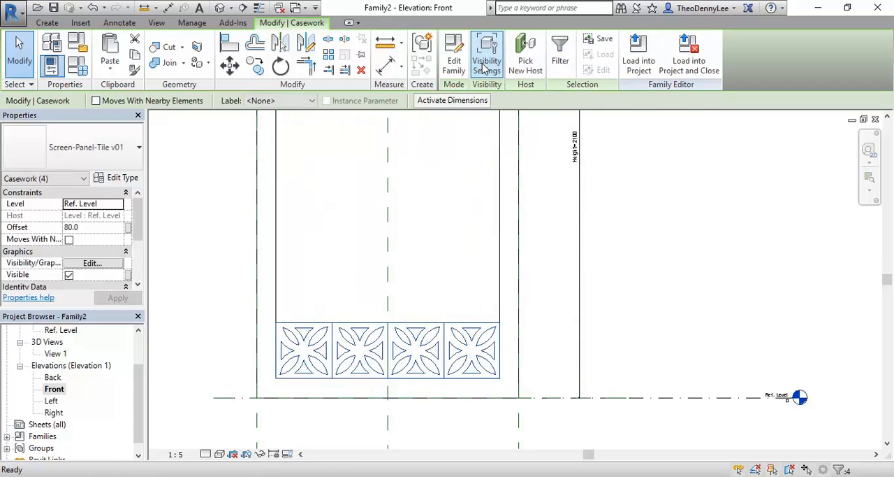
- Array the four-tile row upward as 10 grouped and associated items, spaced one tile height apart from the bottom rail
{"action": "scroll", "coordinate": [279, 255], "scroll_direction": "down", "scroll_amount": 2}
{"action": "middle_click_drag", "start_coordinate": [279, 255], "coordinate": [336, 341]}
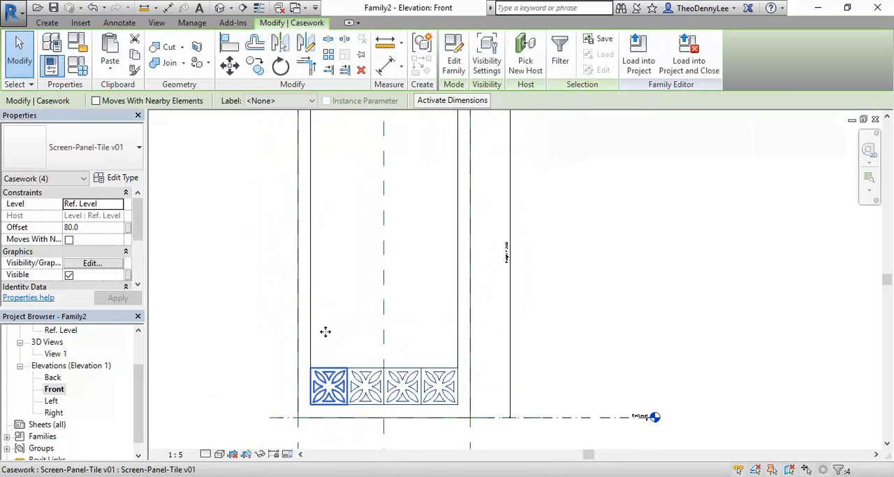
{"action": "left_click", "coordinate": [329, 56]}
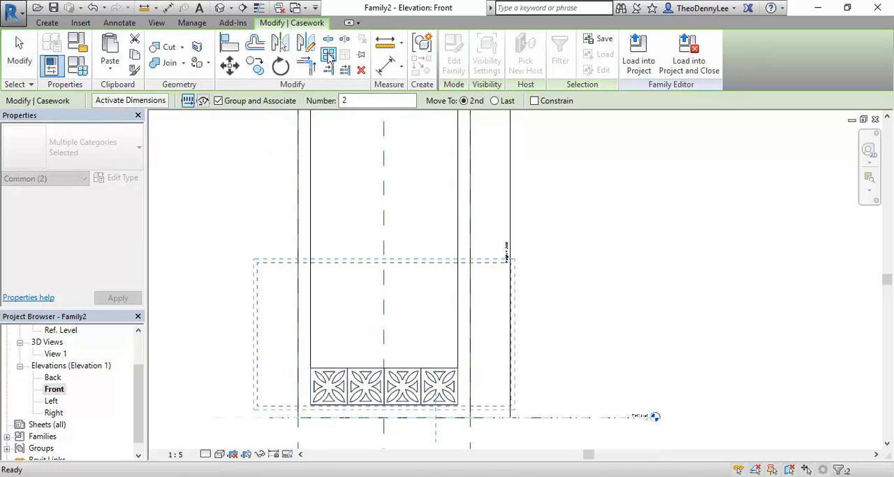
{"action": "scroll", "coordinate": [310, 412], "scroll_direction": "up", "scroll_amount": 3}
{"action": "left_click", "coordinate": [319, 397]}
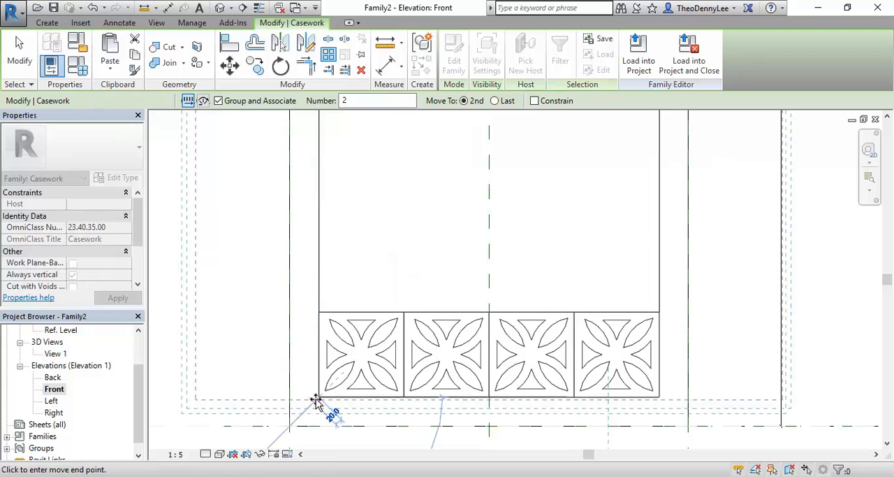
{"action": "left_click", "coordinate": [319, 313]}
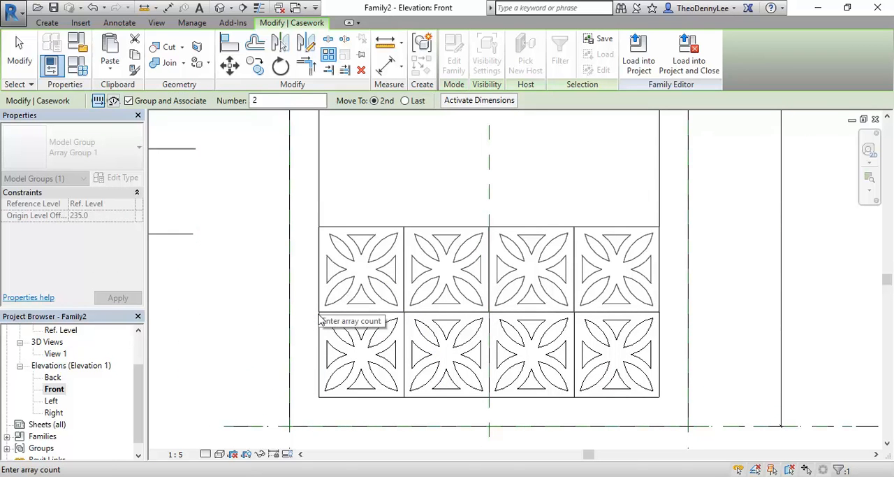
{"action": "type", "text": "10"}
{"action": "key", "text": "Return"}
- Set the vertical array's item count to 8 and deselect the row
{"action": "scroll", "coordinate": [395, 314], "scroll_direction": "down", "scroll_amount": 4}
{"action": "mouse_move", "coordinate": [366, 280]}
{"action": "middle_mouse_down"}
{"action": "mouse_move", "coordinate": [364, 312]}
{"action": "mouse_move", "coordinate": [351, 288]}
{"action": "middle_mouse_up"}
{"action": "scroll", "coordinate": [361, 214], "scroll_direction": "up", "scroll_amount": 3}
{"action": "left_click", "coordinate": [187, 299]}
{"action": "type", "text": "8"}
{"action": "key", "text": "Return"}
{"action": "scroll", "coordinate": [398, 301], "scroll_direction": "down", "scroll_amount": 3}
{"action": "scroll", "coordinate": [412, 305], "scroll_direction": "up", "scroll_amount": 1}
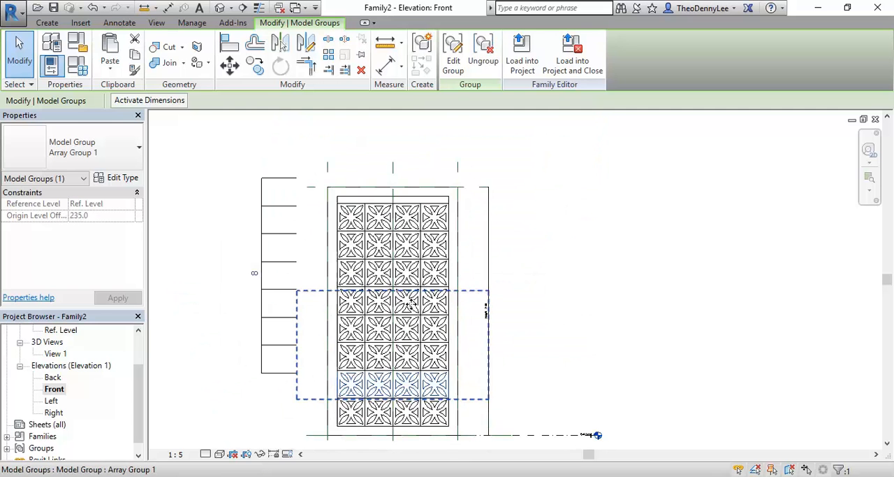
{"action": "key", "text": "Escape"}
- Measure the vertical gap between the uppermost tile row and the inner face of the frame's top rail
{"action": "scroll", "coordinate": [352, 183], "scroll_direction": "up", "scroll_amount": 4}
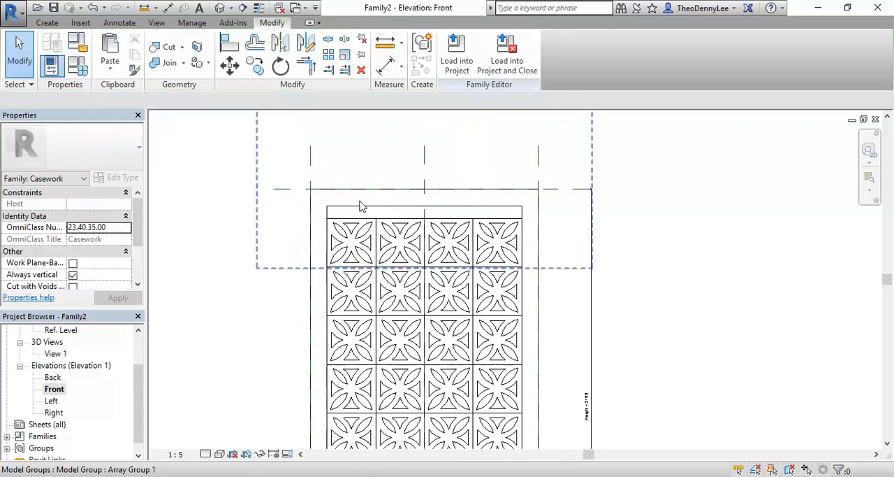
{"action": "left_click", "coordinate": [362, 212]}
{"action": "key", "text": "Escape"}
{"action": "scroll", "coordinate": [550, 213], "scroll_direction": "down", "scroll_amount": 1}
{"action": "scroll", "coordinate": [550, 213], "scroll_direction": "down", "scroll_amount": 1}
{"action": "scroll", "coordinate": [511, 193], "scroll_direction": "up", "scroll_amount": 3}
{"action": "left_click", "coordinate": [507, 183]}
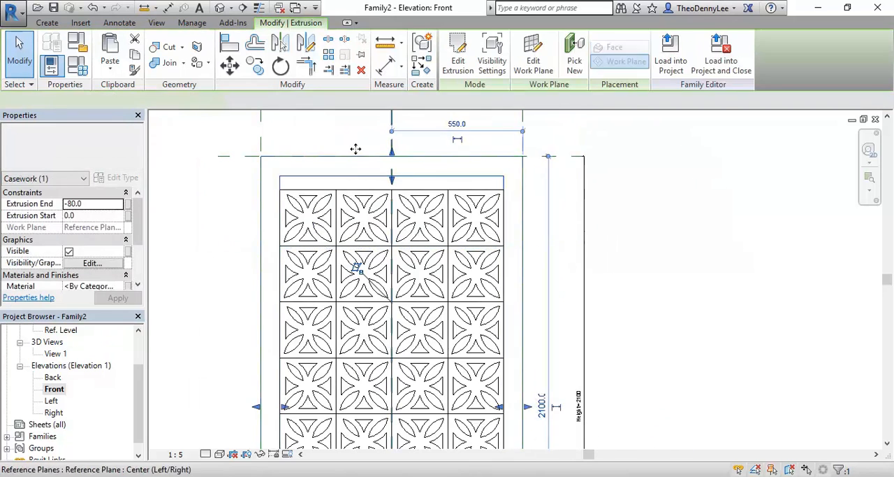
{"action": "key", "text": "Escape"}
{"action": "scroll", "coordinate": [613, 218], "scroll_direction": "up", "scroll_amount": 2}
{"action": "scroll", "coordinate": [611, 218], "scroll_direction": "up", "scroll_amount": 1}
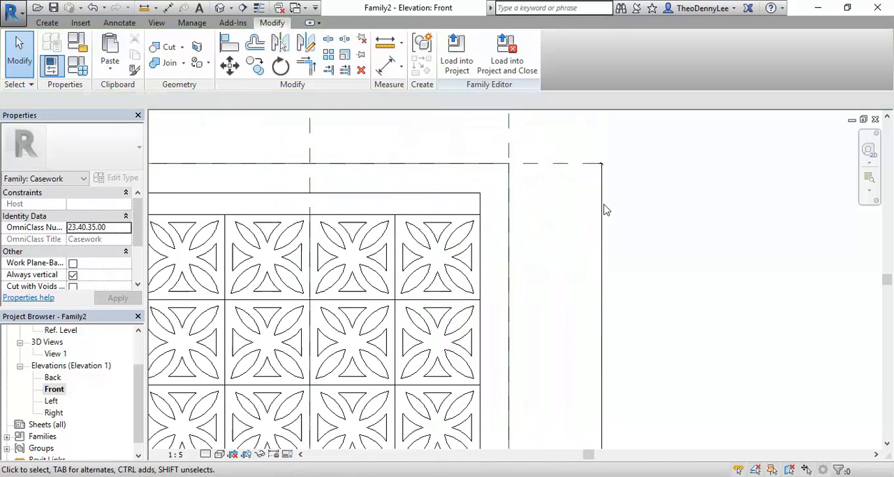
{"action": "left_click", "coordinate": [385, 45]}
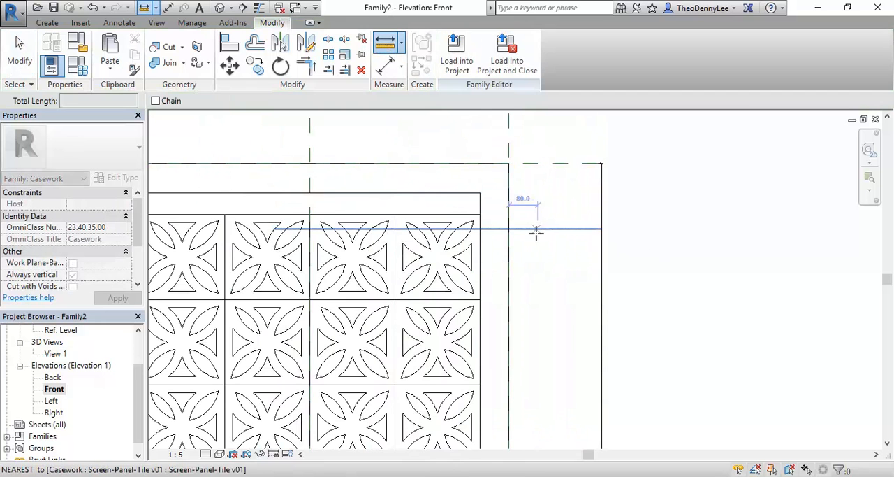
{"action": "left_click", "coordinate": [480, 215]}
{"action": "left_click", "coordinate": [480, 193]}
{"action": "key", "text": "Escape"}
- Set the frame's Height dimension to 2040 mm so the top rail meets the uppermost tile row
{"action": "scroll", "coordinate": [531, 234], "scroll_direction": "down", "scroll_amount": 2}
{"action": "left_click", "coordinate": [546, 202]}
{"action": "scroll", "coordinate": [552, 285], "scroll_direction": "down", "scroll_amount": 1}
{"action": "middle_click_drag", "start_coordinate": [552, 285], "coordinate": [551, 216]}
{"action": "left_click", "coordinate": [583, 264]}
{"action": "scroll", "coordinate": [552, 297], "scroll_direction": "up", "scroll_amount": 2}
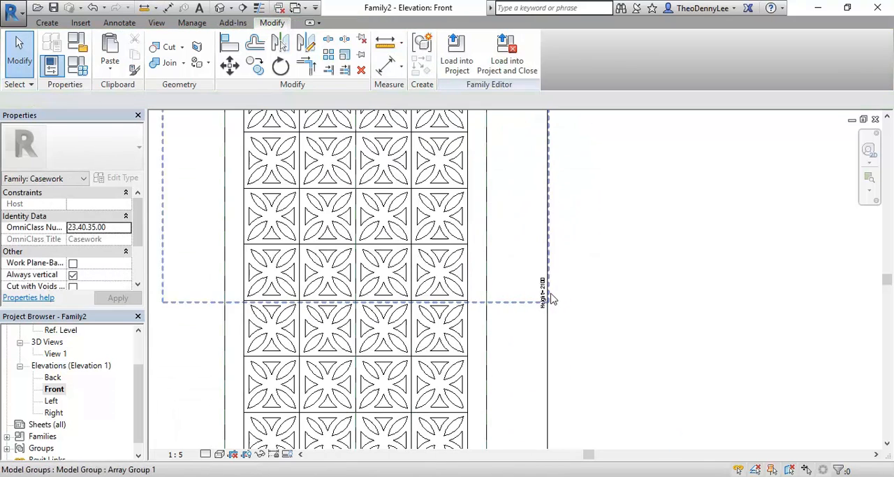
{"action": "left_click", "coordinate": [542, 301]}
{"action": "left_click", "coordinate": [543, 323]}
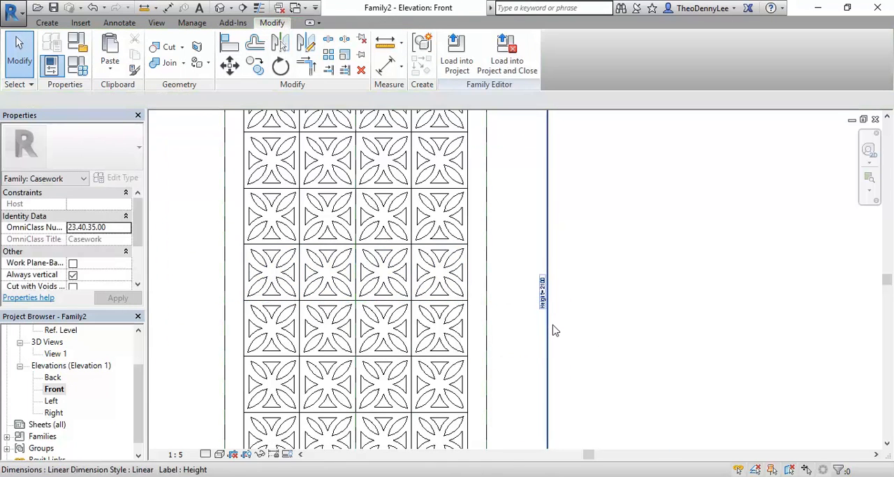
{"action": "left_click", "coordinate": [555, 330]}
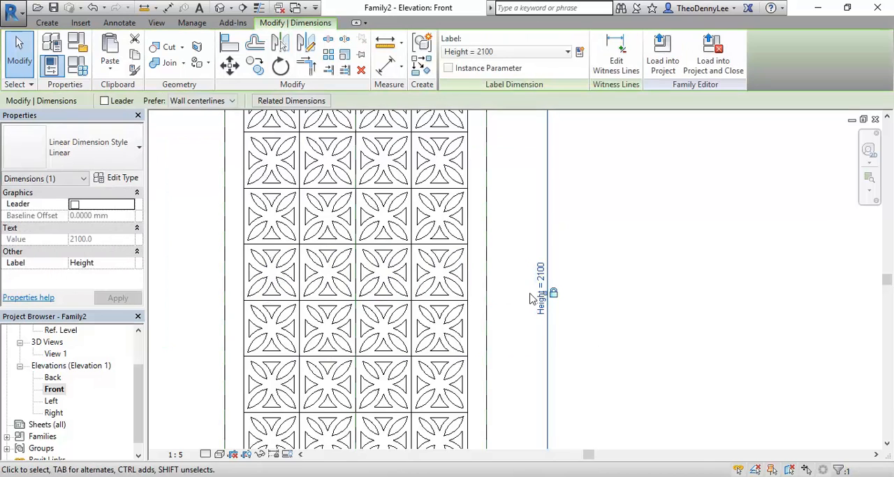
{"action": "scroll", "coordinate": [530, 299], "scroll_direction": "up", "scroll_amount": 2}
{"action": "left_click", "coordinate": [556, 292]}
{"action": "type", "text": "20"}
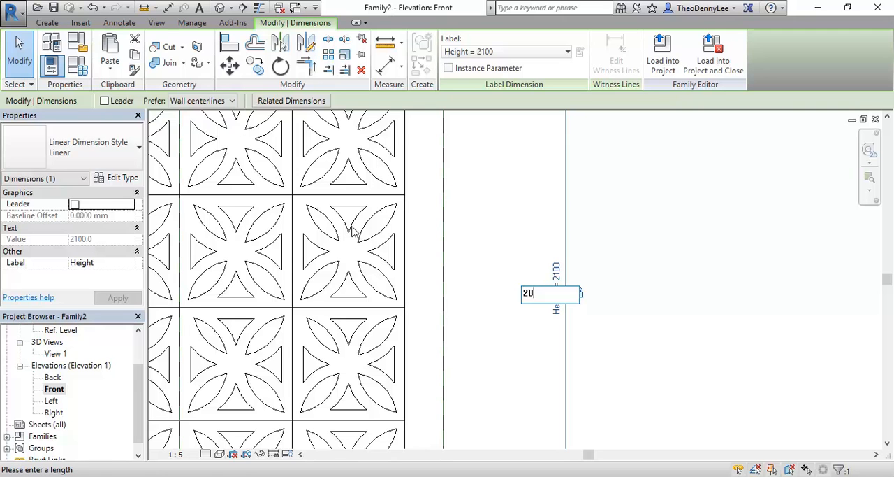
{"action": "key", "text": "Return"}
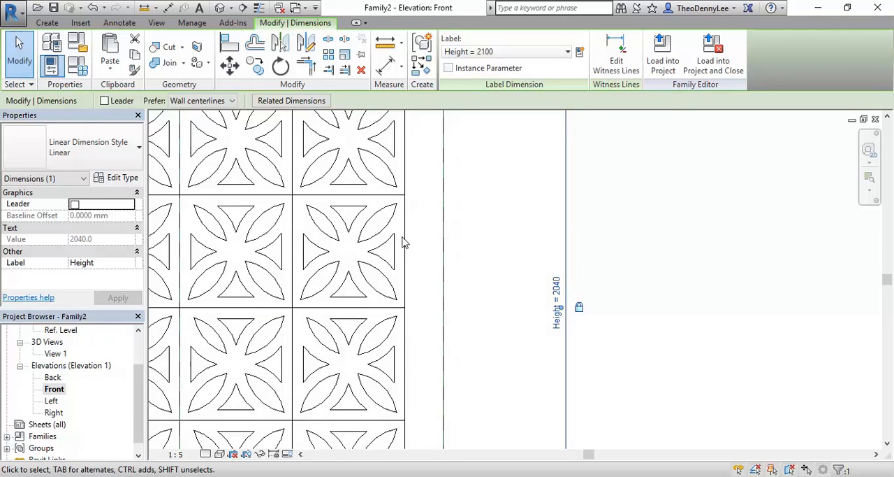
{"action": "left_click", "coordinate": [663, 313]}
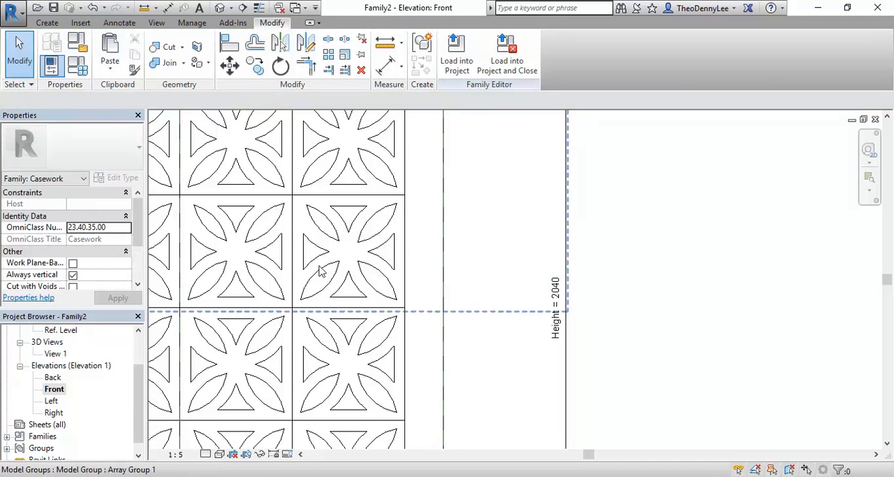
- Open the 3D view and examine the completed frame and tile panel from an angle
{"action": "scroll", "coordinate": [320, 272], "scroll_direction": "down", "scroll_amount": 5}
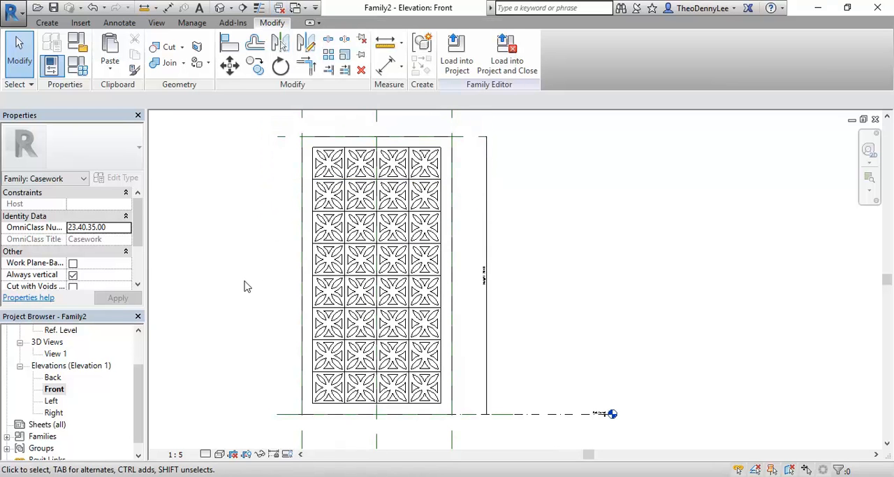
{"action": "scroll", "coordinate": [340, 312], "scroll_direction": "down", "scroll_amount": 2}
{"action": "double_click", "coordinate": [56, 353]}
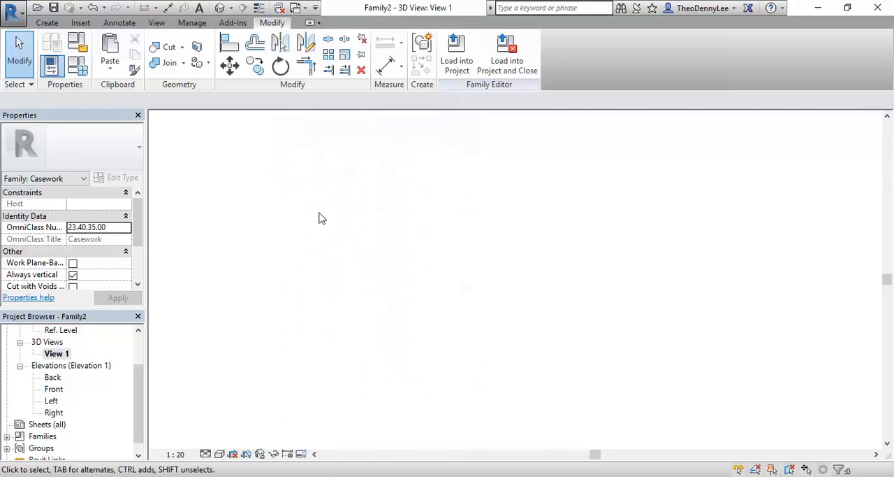
{"action": "scroll", "coordinate": [440, 308], "scroll_direction": "down", "scroll_amount": 2}
{"action": "scroll", "coordinate": [441, 308], "scroll_direction": "down", "scroll_amount": 3}
{"action": "middle_click_drag", "start_coordinate": [485, 325], "coordinate": [511, 401], "text": "shift"}
{"action": "middle_click_drag", "start_coordinate": [530, 338], "coordinate": [599, 359], "text": "shift"}
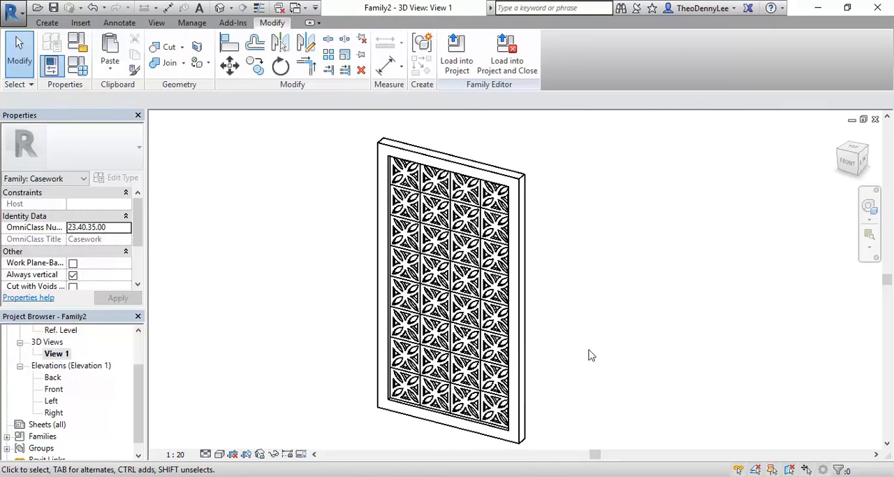
- Save the family as Screen-Panel v01 in the Furniture folder
{"action": "left_click", "coordinate": [6, 7]}
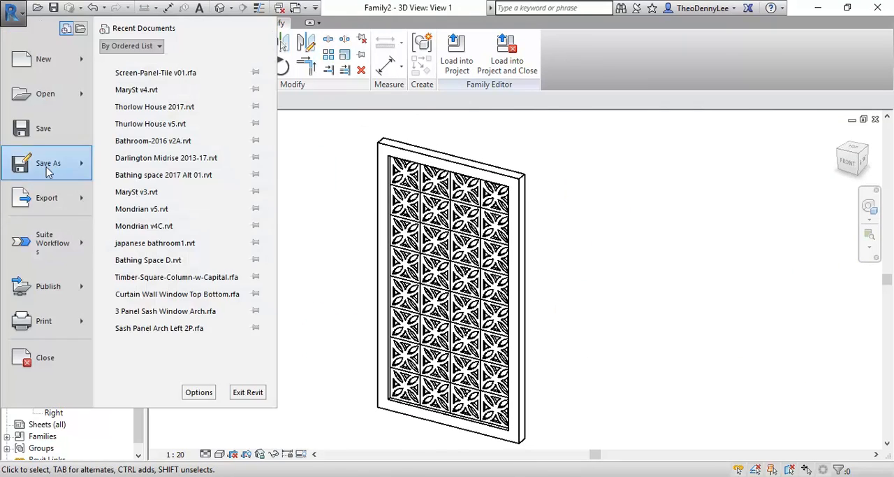
{"action": "mouse_move", "coordinate": [49, 163]}
{"action": "left_click", "coordinate": [147, 112]}
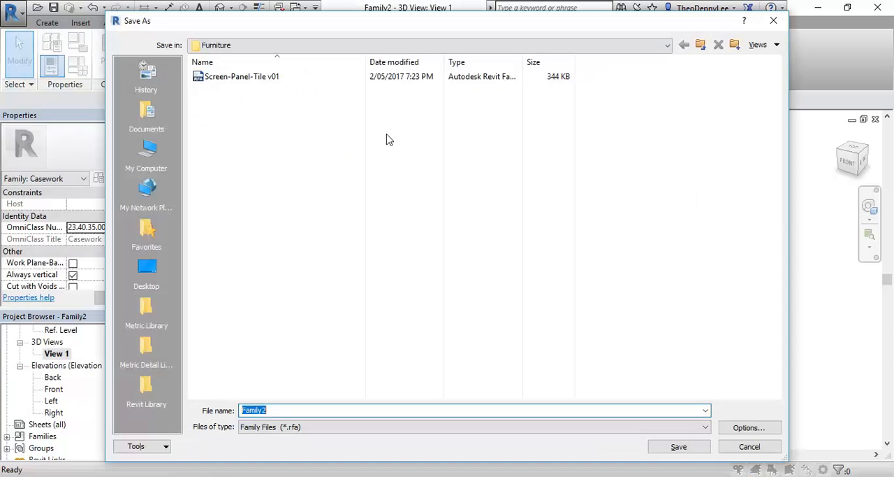
{"action": "left_click", "coordinate": [231, 77]}
{"action": "left_click", "coordinate": [285, 409]}
{"action": "left_click_drag", "start_coordinate": [285, 410], "coordinate": [363, 410]}
{"action": "key", "text": "BackSpace"}
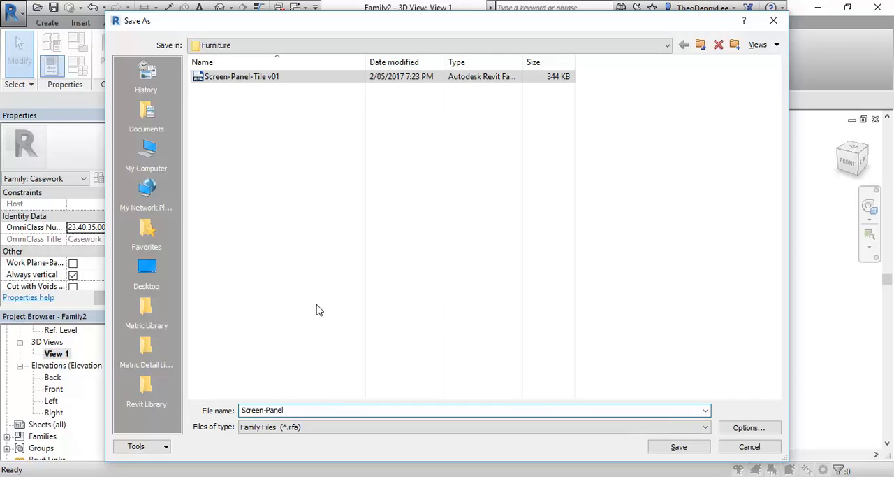
{"action": "key", "text": "BackSpace"}
{"action": "left_click", "coordinate": [665, 448]}
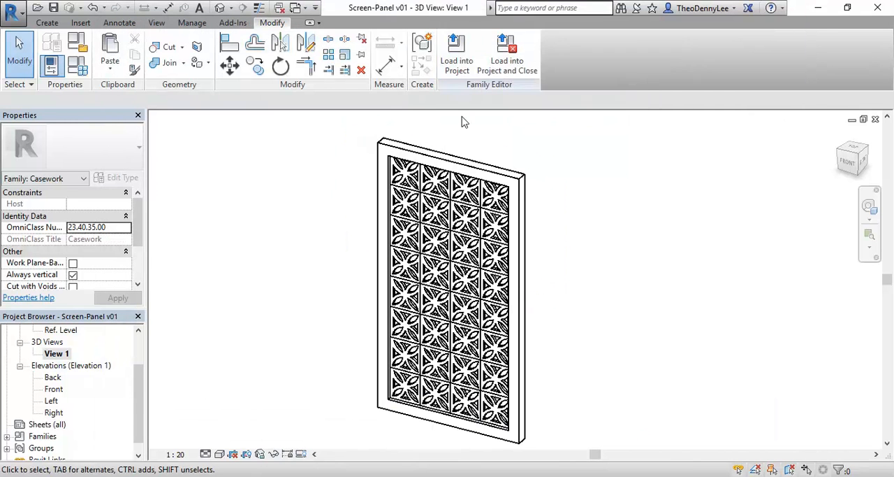
- Load the Screen-Panel v01 family into the open Family1 family
{"action": "left_click", "coordinate": [461, 67]}
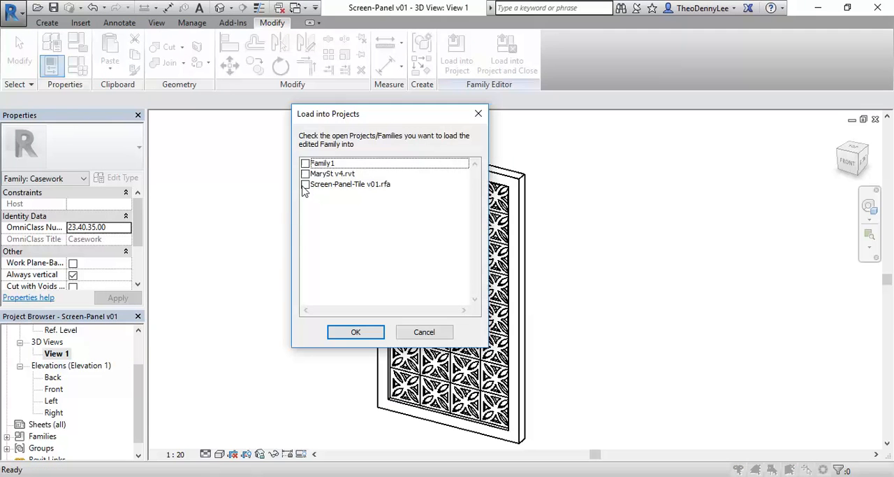
{"action": "left_click", "coordinate": [306, 162]}
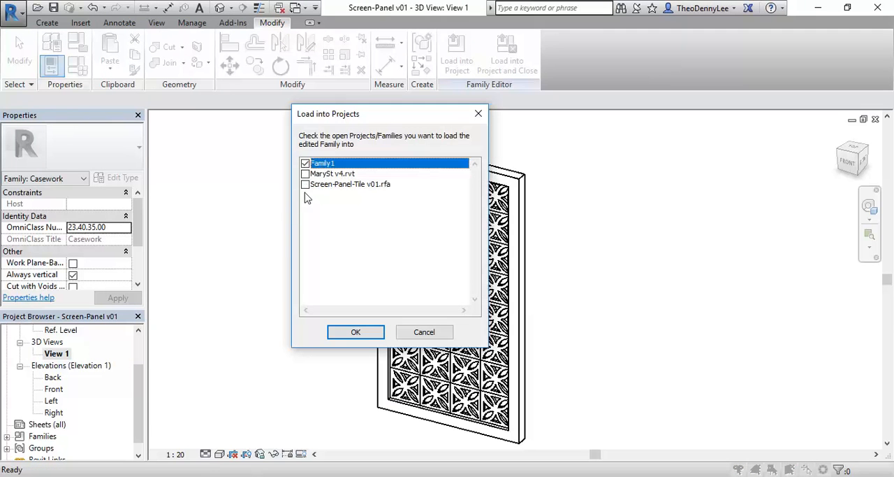
{"action": "left_click", "coordinate": [356, 332]}
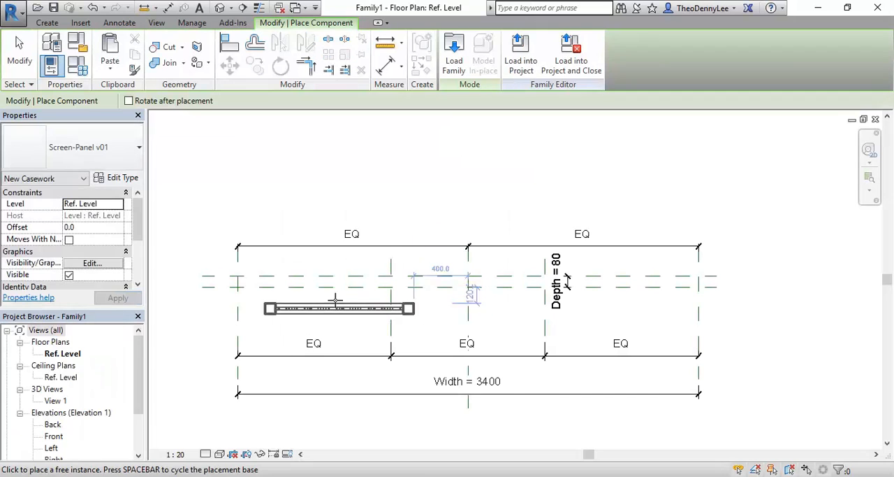
- Place one Screen-Panel v01 in the left bay of the plan, between the front and back reference planes
{"action": "scroll", "coordinate": [349, 280], "scroll_direction": "up", "scroll_amount": 5}
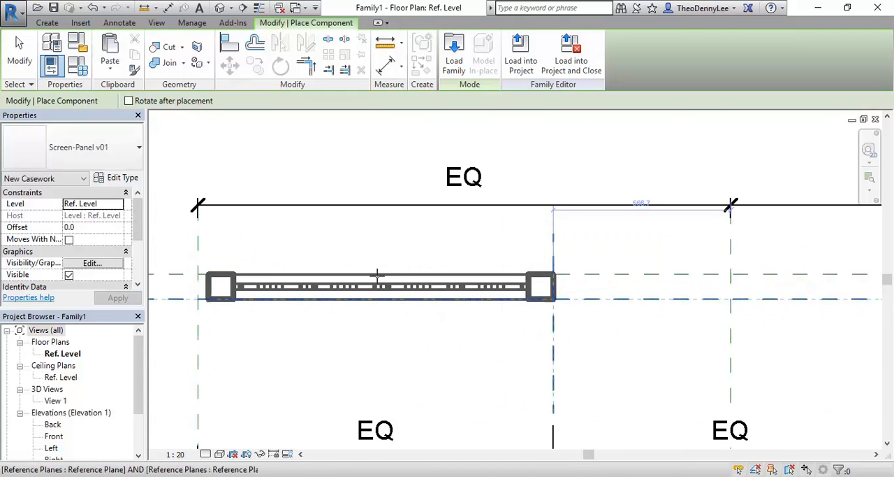
{"action": "scroll", "coordinate": [372, 275], "scroll_direction": "up", "scroll_amount": 2}
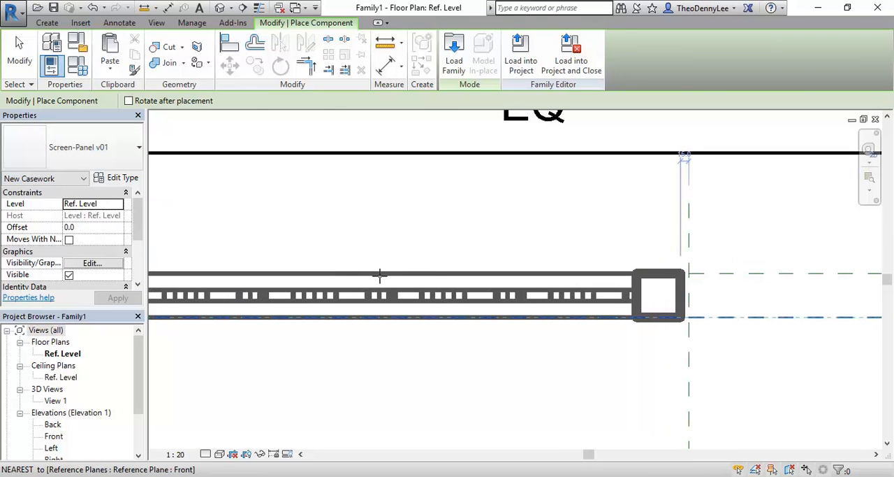
{"action": "left_click", "coordinate": [379, 274]}
{"action": "scroll", "coordinate": [379, 276], "scroll_direction": "down", "scroll_amount": 3}
{"action": "key", "text": "Escape"}
{"action": "key", "text": "Escape"}
- Mirror a copy of the left panel about the Center (Left/Right) reference plane into the right bay
{"action": "scroll", "coordinate": [391, 313], "scroll_direction": "up", "scroll_amount": 2}
{"action": "left_click", "coordinate": [388, 306]}
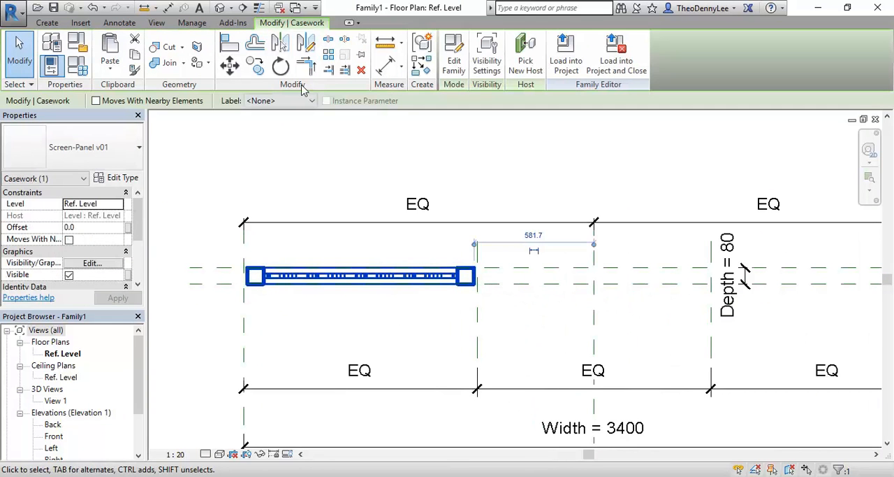
{"action": "left_click", "coordinate": [280, 43]}
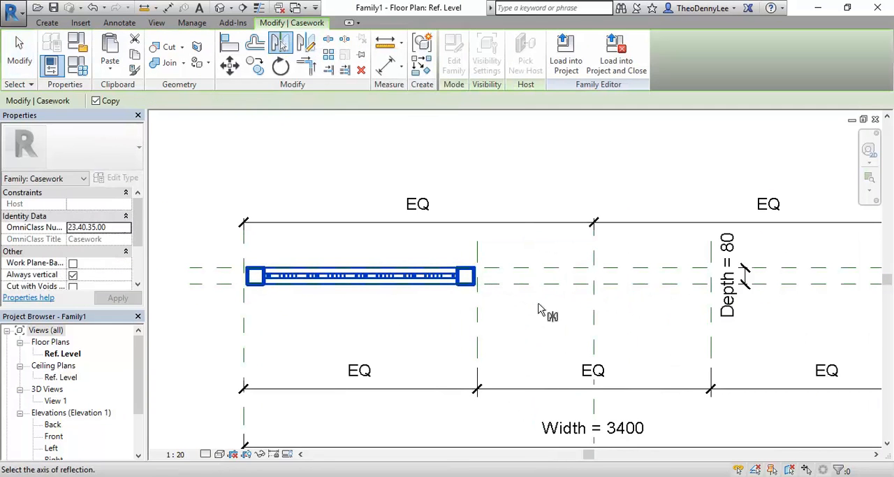
{"action": "middle_click_drag", "start_coordinate": [511, 317], "coordinate": [487, 315]}
- Copy the left panel from its midpoint to the Center (Left/Right) reference plane to fill the middle bay
{"action": "scroll", "coordinate": [487, 313], "scroll_direction": "up", "scroll_amount": 2}
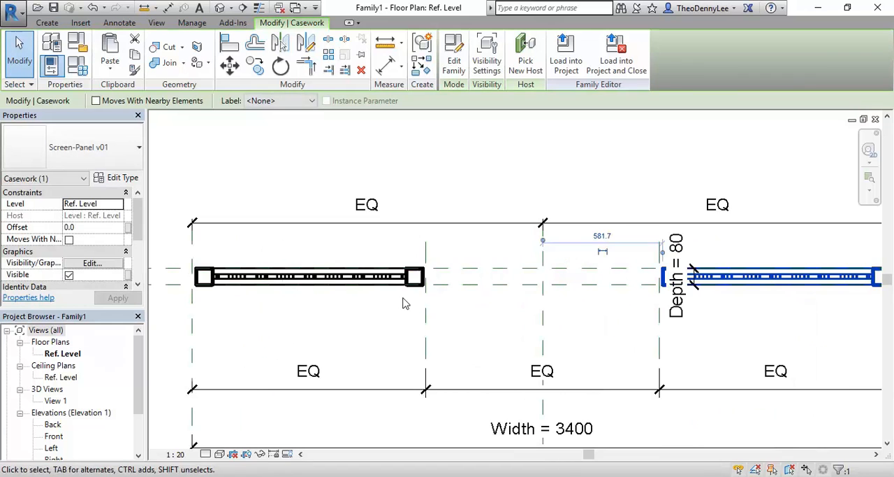
{"action": "left_click", "coordinate": [342, 277]}
{"action": "left_click", "coordinate": [260, 64]}
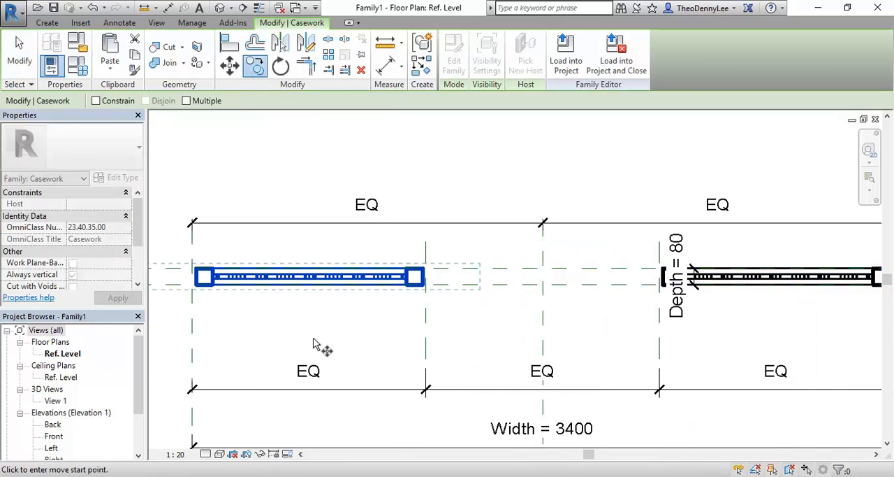
{"action": "left_click", "coordinate": [308, 287]}
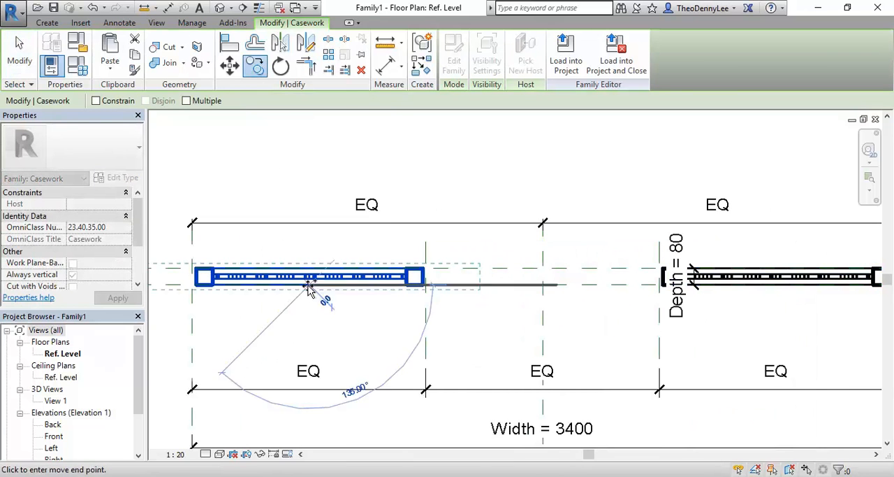
{"action": "left_click", "coordinate": [543, 285]}
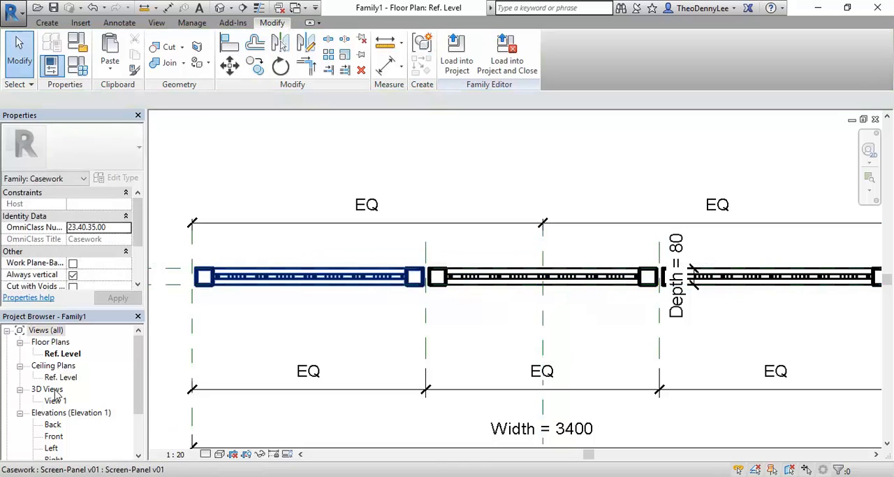
- Open Family1's 3D view and examine the three-panel screen from an angle
{"action": "double_click", "coordinate": [55, 399]}
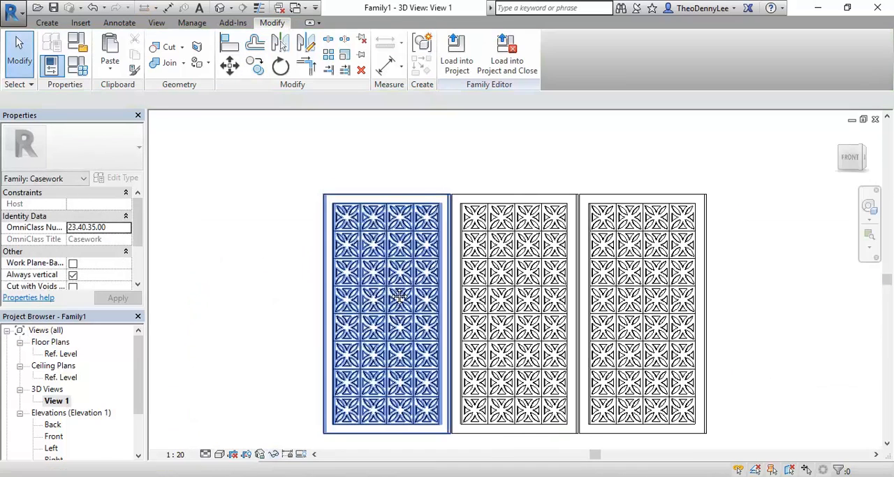
{"action": "middle_click_drag", "start_coordinate": [392, 290], "coordinate": [337, 375], "text": "shift"}
{"action": "scroll", "coordinate": [235, 271], "scroll_direction": "down", "scroll_amount": 2}
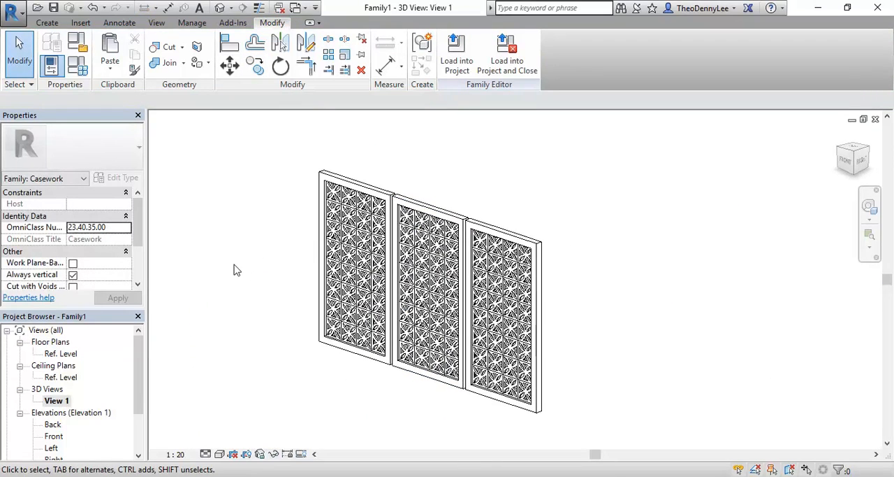
{"action": "scroll", "coordinate": [245, 305], "scroll_direction": "up", "scroll_amount": 2}
{"action": "middle_click_drag", "start_coordinate": [256, 280], "coordinate": [253, 259]}
- Save the three-panel family as Screen-3-Panel v01 in the Furniture folder
{"action": "left_click", "coordinate": [10, 13]}
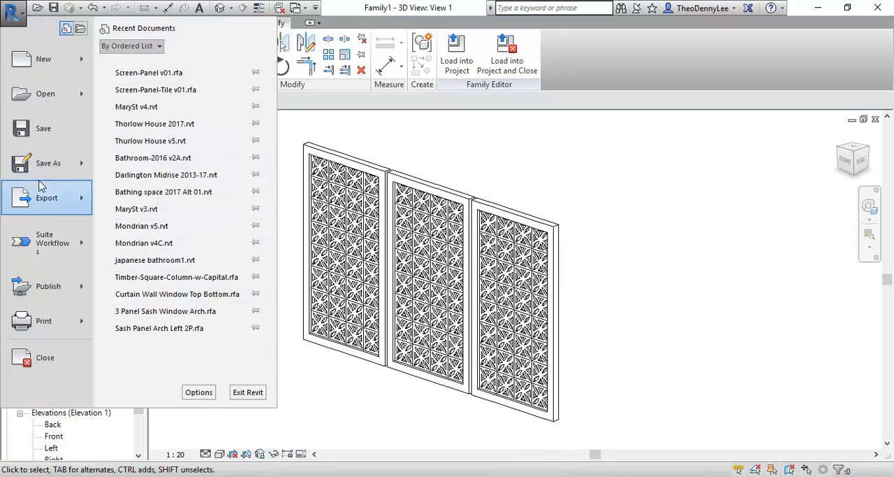
{"action": "mouse_move", "coordinate": [48, 168]}
{"action": "left_click", "coordinate": [168, 123]}
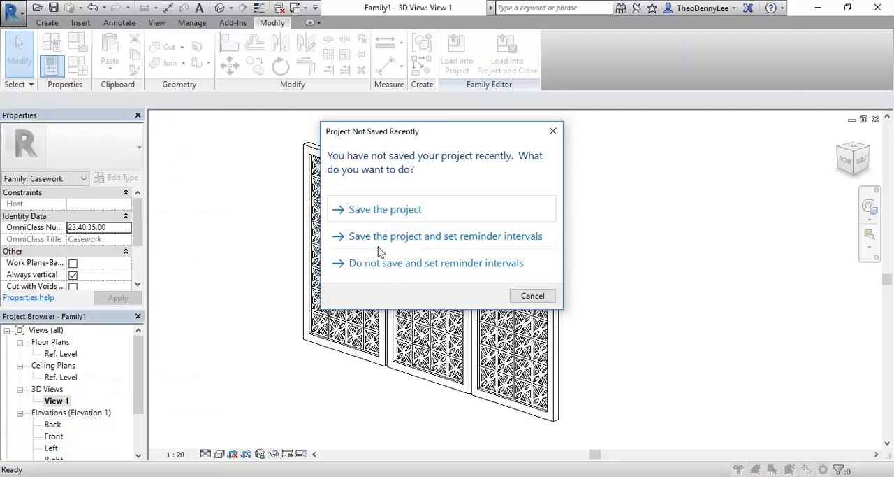
{"action": "left_click", "coordinate": [527, 300]}
{"action": "left_click", "coordinate": [239, 90]}
{"action": "left_click", "coordinate": [237, 76]}
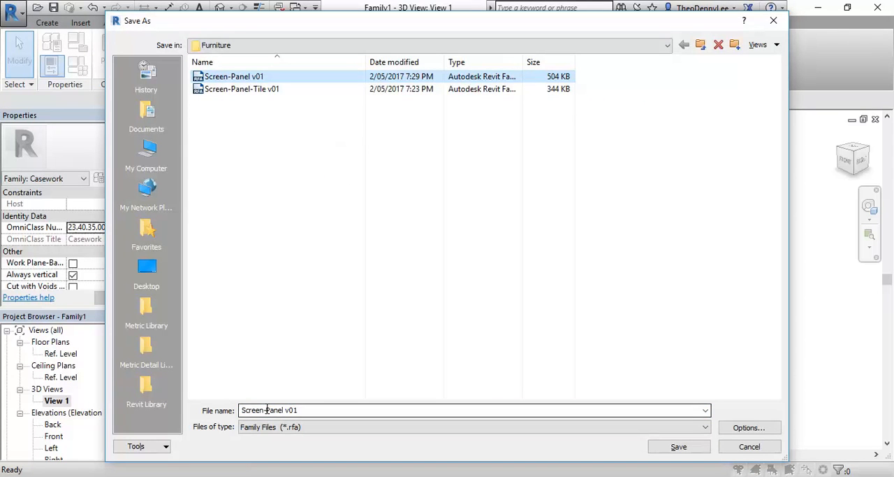
{"action": "left_click", "coordinate": [292, 410]}
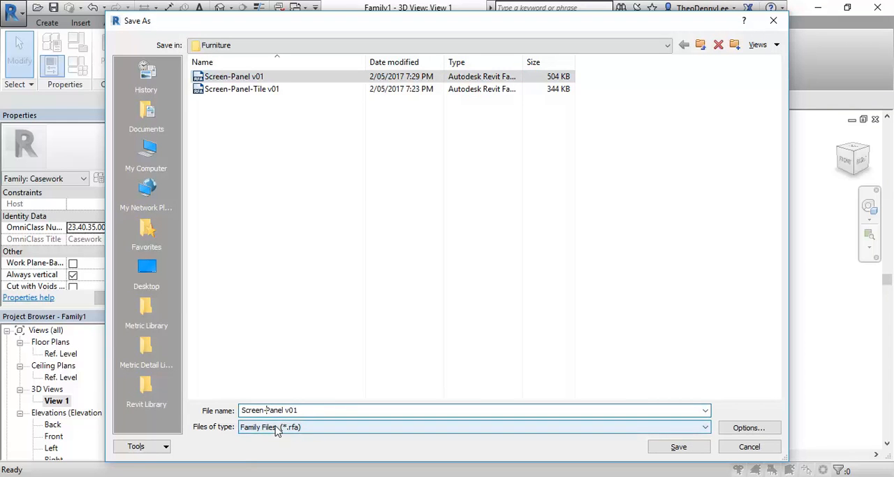
{"action": "left_click", "coordinate": [406, 333]}
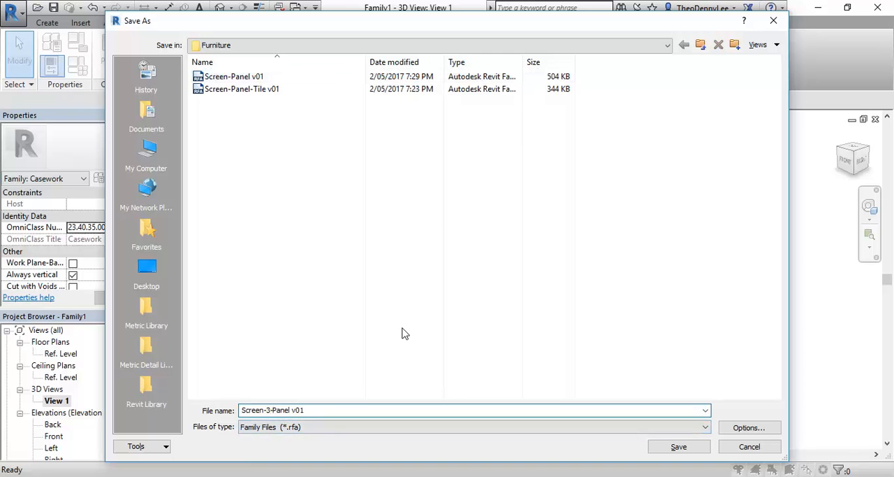
{"action": "left_click", "coordinate": [673, 447]}
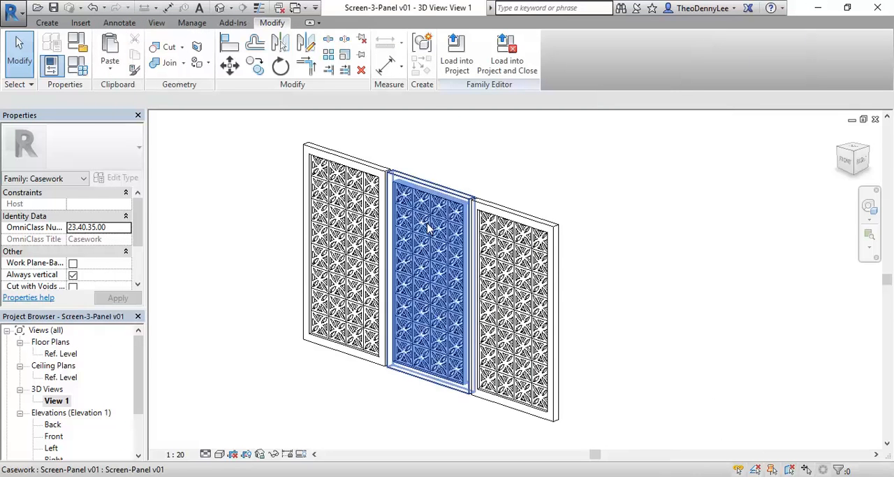
- Load the Screen-3-Panel v01 family into the MarySt v4.rvt project
{"action": "left_click", "coordinate": [454, 65]}
{"action": "left_click", "coordinate": [305, 164]}
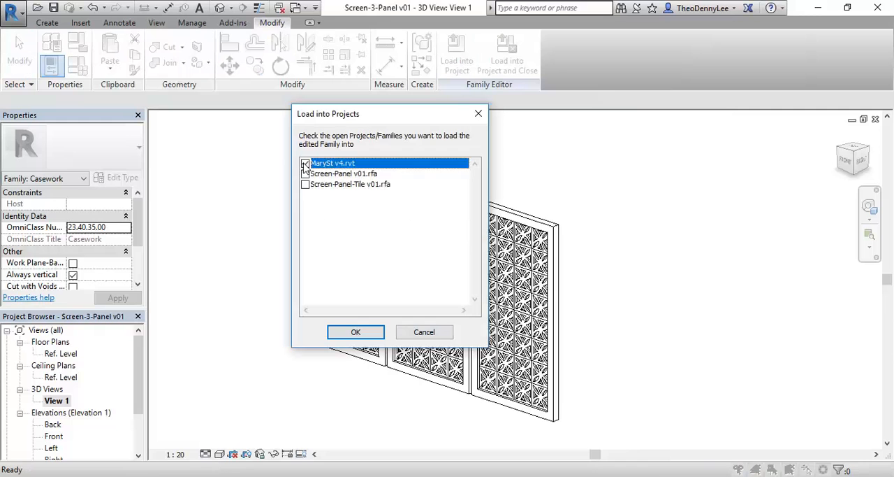
{"action": "left_click", "coordinate": [358, 335]}
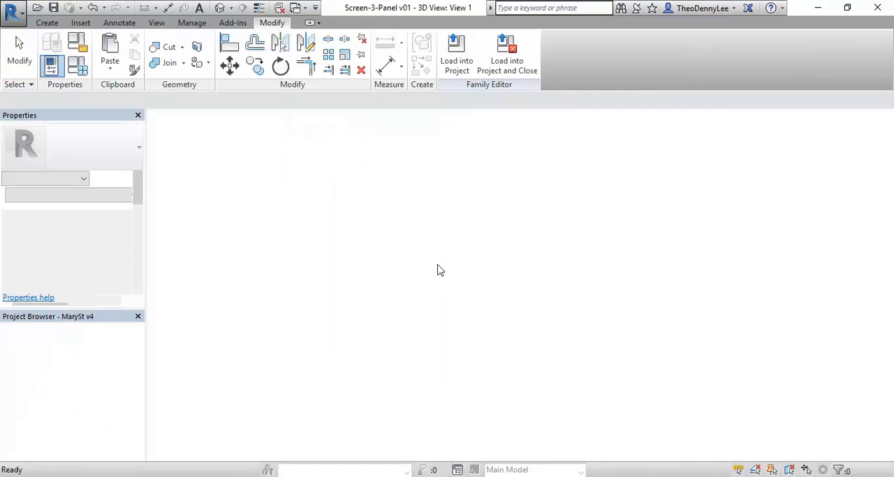
{"action": "scroll", "coordinate": [563, 268], "scroll_direction": "up", "scroll_amount": 6}
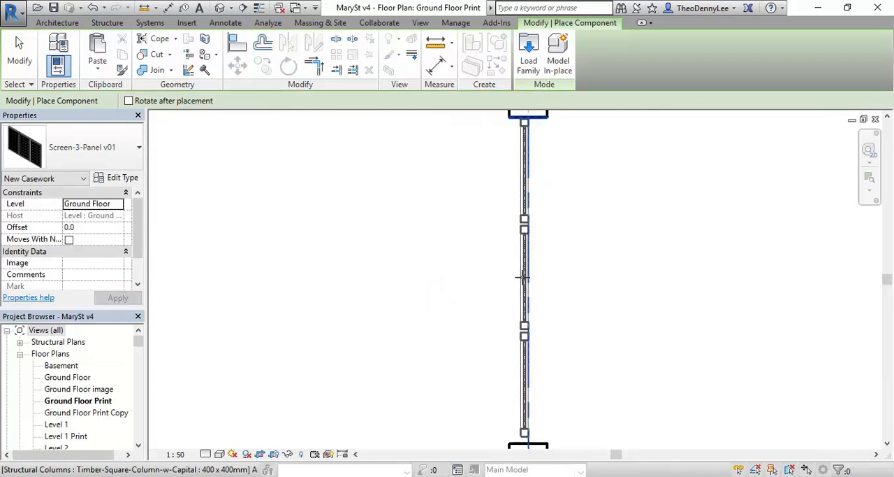
- Place one Screen-3-Panel v01 between two timber columns on the Ground Floor Print plan, aligned to the midpoint of the columns
{"action": "scroll", "coordinate": [520, 277], "scroll_direction": "down", "scroll_amount": 3}
{"action": "scroll", "coordinate": [520, 278], "scroll_direction": "up", "scroll_amount": 1}
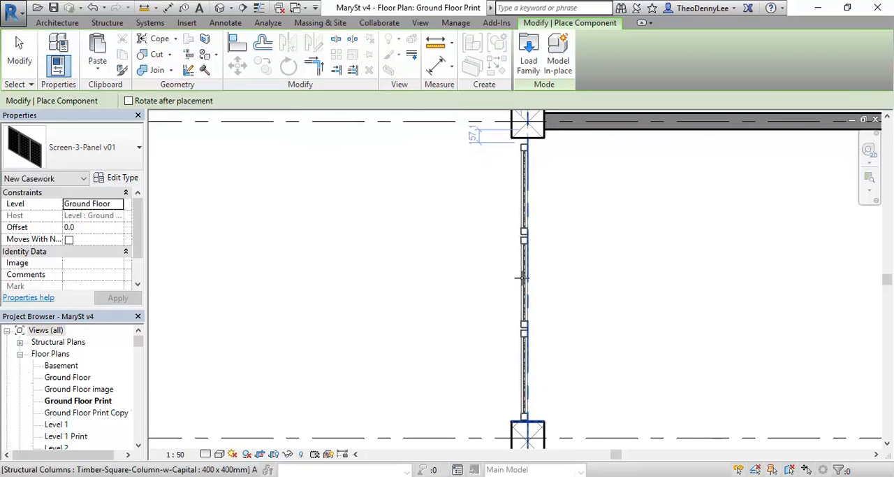
{"action": "scroll", "coordinate": [520, 278], "scroll_direction": "up", "scroll_amount": 1}
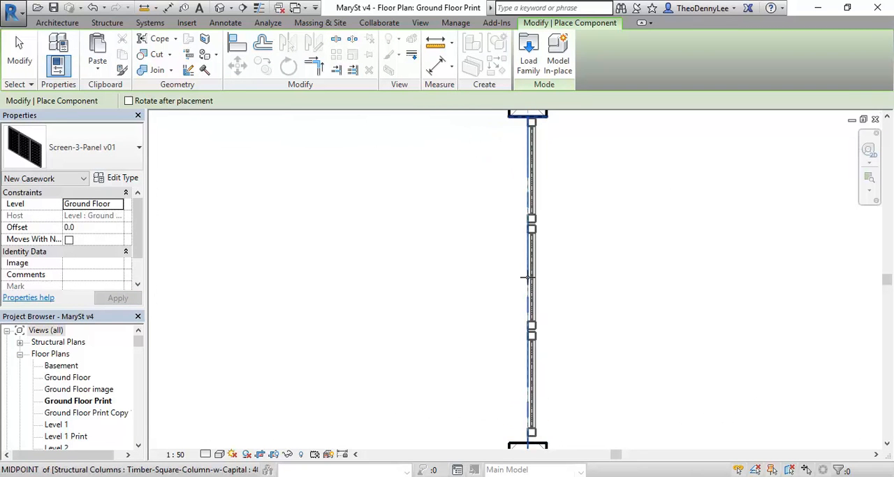
{"action": "scroll", "coordinate": [526, 278], "scroll_direction": "up", "scroll_amount": 4}
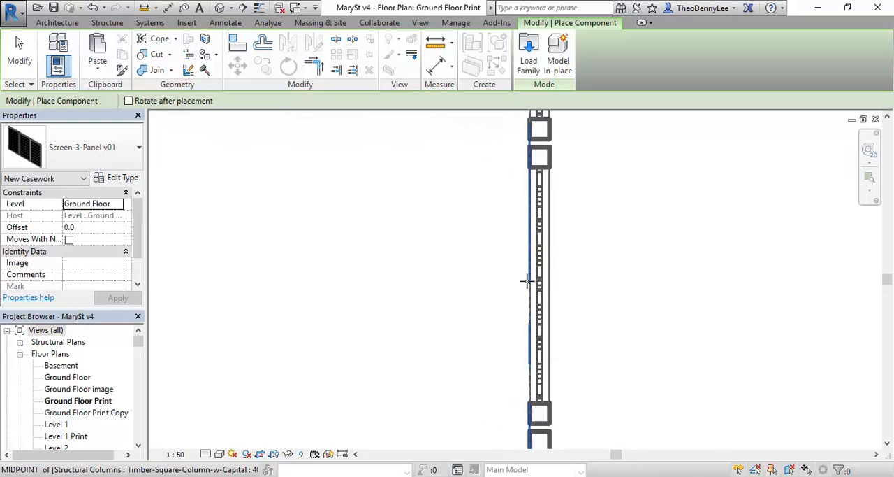
{"action": "left_click", "coordinate": [526, 281]}
{"action": "key", "text": "Escape"}
{"action": "key", "text": "Escape"}
{"action": "scroll", "coordinate": [528, 283], "scroll_direction": "down", "scroll_amount": 4}
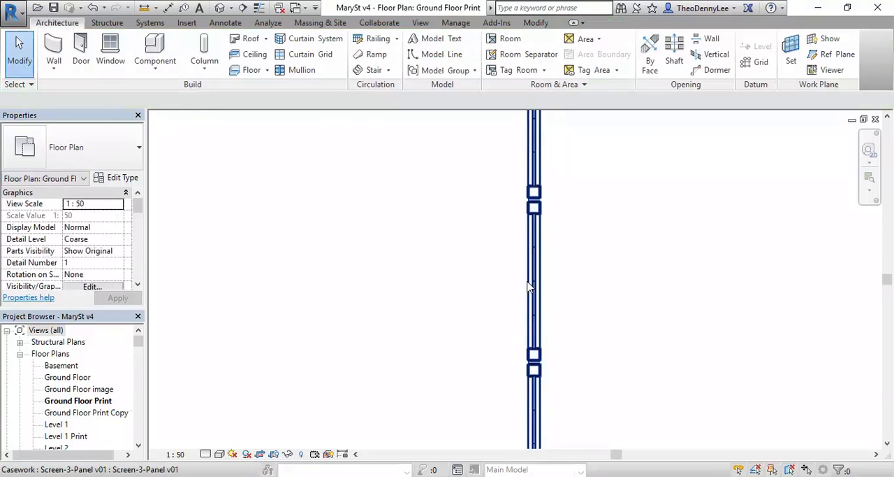
- Move the placed screen 5200 mm horizontally to the next column grid line
{"action": "left_click", "coordinate": [529, 286]}
{"action": "left_click", "coordinate": [485, 296]}
{"action": "scroll", "coordinate": [485, 296], "scroll_direction": "down", "scroll_amount": 2}
{"action": "mouse_move", "coordinate": [485, 304]}
{"action": "middle_mouse_down"}
{"action": "mouse_move", "coordinate": [524, 313]}
{"action": "mouse_move", "coordinate": [522, 303]}
{"action": "mouse_move", "coordinate": [482, 293]}
{"action": "middle_mouse_up"}
{"action": "scroll", "coordinate": [523, 303], "scroll_direction": "down", "scroll_amount": 3}
{"action": "scroll", "coordinate": [482, 294], "scroll_direction": "up", "scroll_amount": 2}
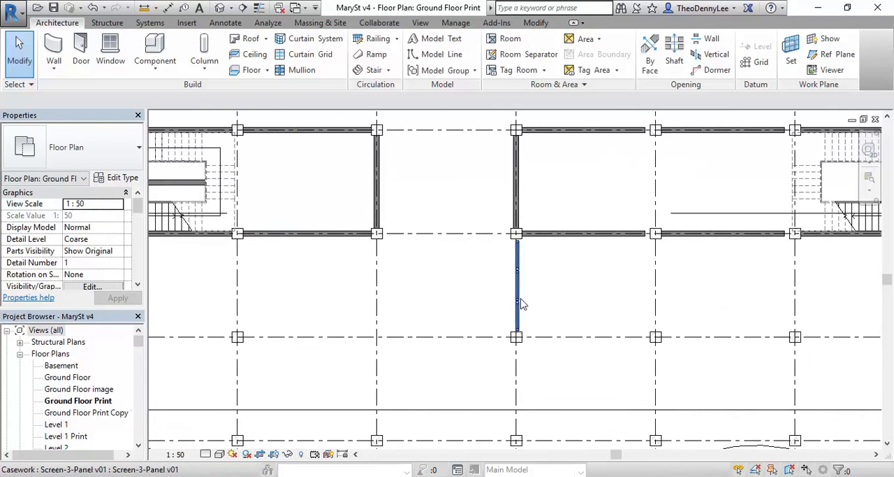
{"action": "left_click", "coordinate": [518, 301]}
{"action": "middle_click_drag", "start_coordinate": [494, 368], "coordinate": [436, 369]}
{"action": "scroll", "coordinate": [475, 305], "scroll_direction": "up", "scroll_amount": 3}
{"action": "middle_click_drag", "start_coordinate": [445, 275], "coordinate": [384, 296]}
{"action": "left_click", "coordinate": [238, 65]}
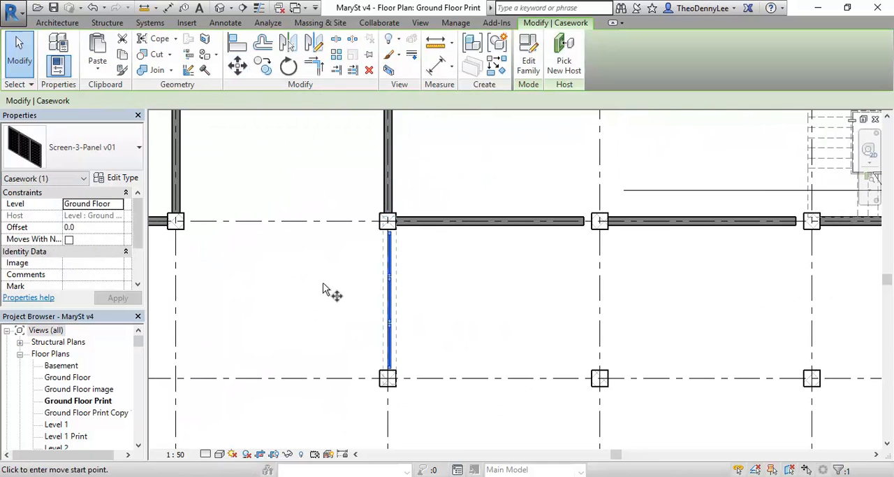
{"action": "left_click", "coordinate": [388, 369]}
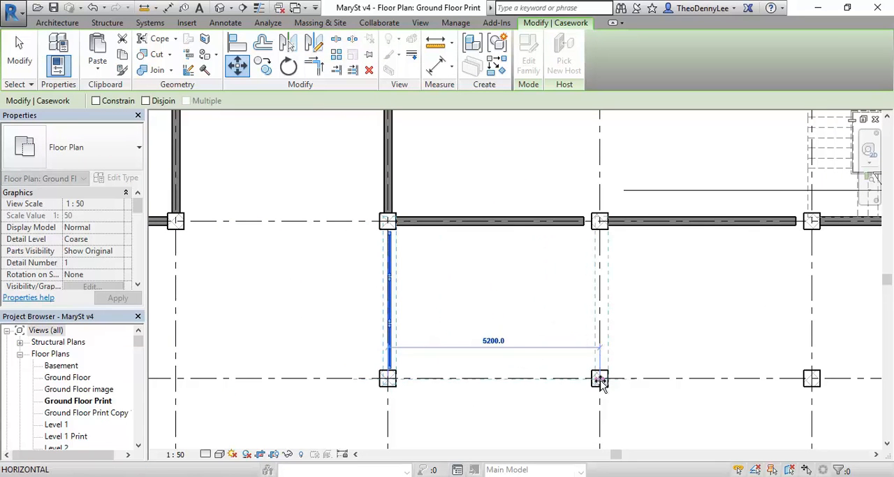
{"action": "scroll", "coordinate": [601, 379], "scroll_direction": "up", "scroll_amount": 4}
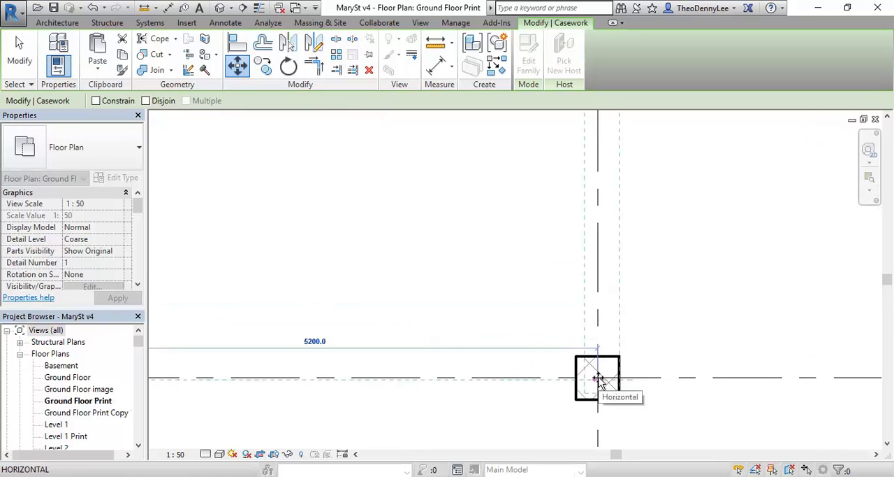
{"action": "left_click", "coordinate": [598, 376]}
{"action": "scroll", "coordinate": [477, 280], "scroll_direction": "down", "scroll_amount": 4}
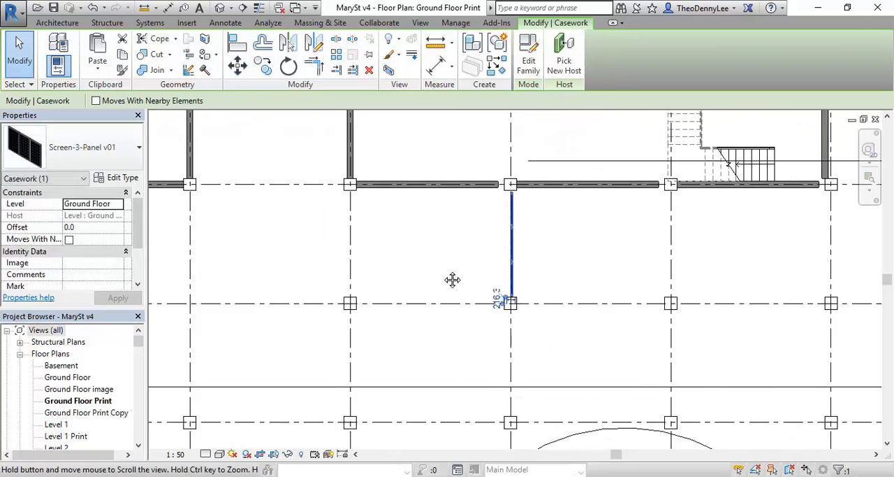
- Copy the screen one column bay down the plan so both screens line up on the same grid line
{"action": "left_click", "coordinate": [264, 68]}
{"action": "left_click", "coordinate": [375, 303]}
{"action": "middle_click_drag", "start_coordinate": [377, 301], "coordinate": [428, 328]}
{"action": "left_click", "coordinate": [381, 353]}
{"action": "left_click", "coordinate": [361, 298]}
{"action": "scroll", "coordinate": [370, 303], "scroll_direction": "down", "scroll_amount": 1}
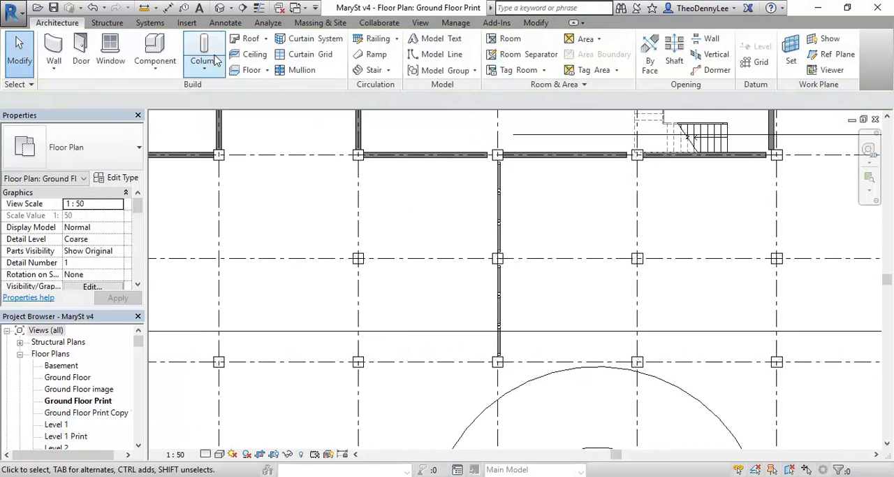
- Create a perspective camera view from near the neighbouring lower column, looking diagonally across both screens, without saving the project
{"action": "left_click", "coordinate": [233, 9]}
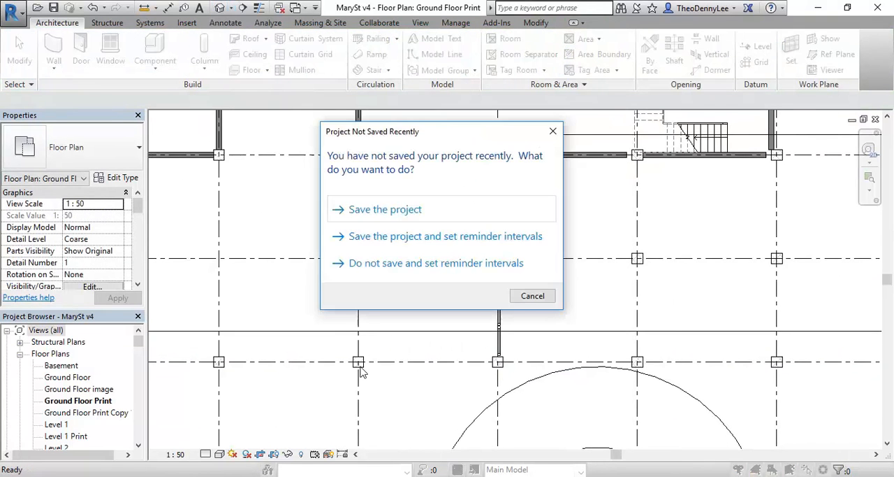
{"action": "left_click", "coordinate": [531, 296]}
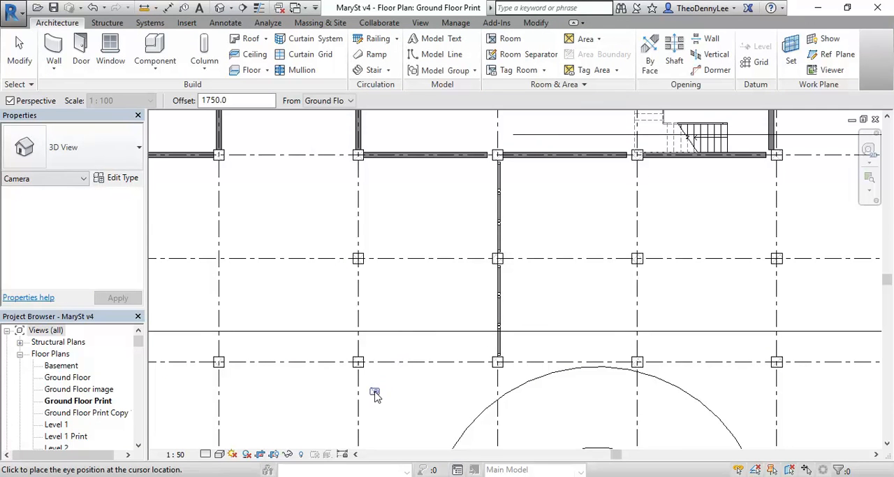
{"action": "left_click", "coordinate": [595, 130]}
{"action": "key", "text": "Escape"}
{"action": "scroll", "coordinate": [465, 218], "scroll_direction": "down", "scroll_amount": 3}
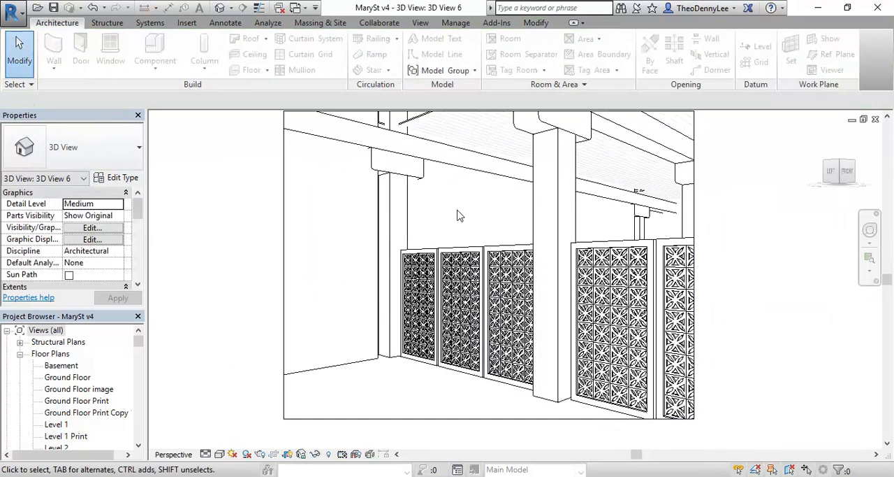
- Extend the perspective view's crop region to the right and downward to show more of the screens and floor
{"action": "left_click", "coordinate": [616, 222]}
{"action": "left_click_drag", "start_coordinate": [618, 255], "coordinate": [760, 254]}
{"action": "left_click_drag", "start_coordinate": [533, 370], "coordinate": [532, 429]}
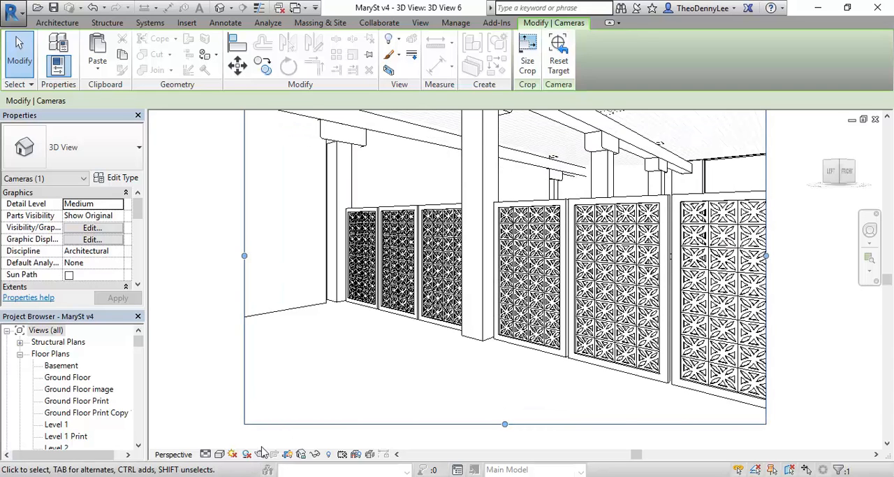
- Preview the perspective view in the Realistic and Shaded visual styles, and restore Hidden Line
{"action": "left_click", "coordinate": [219, 454]}
{"action": "left_click", "coordinate": [241, 426]}
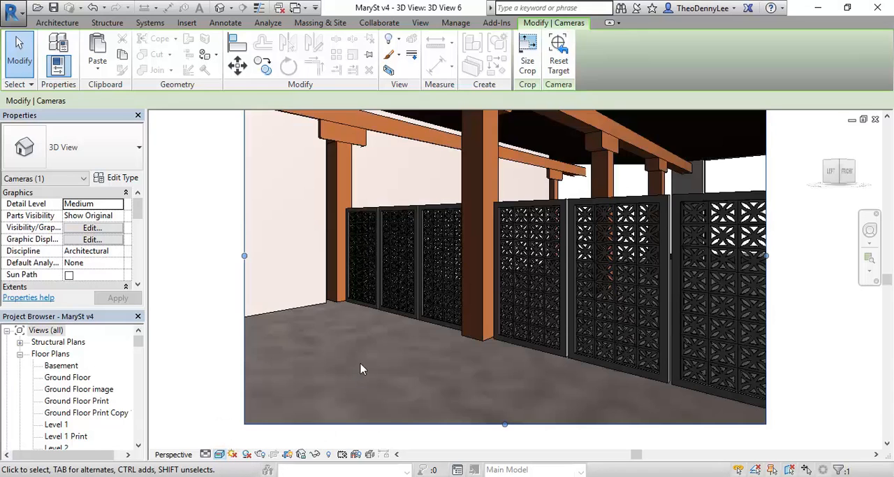
{"action": "left_click", "coordinate": [220, 454]}
{"action": "left_click", "coordinate": [241, 400]}
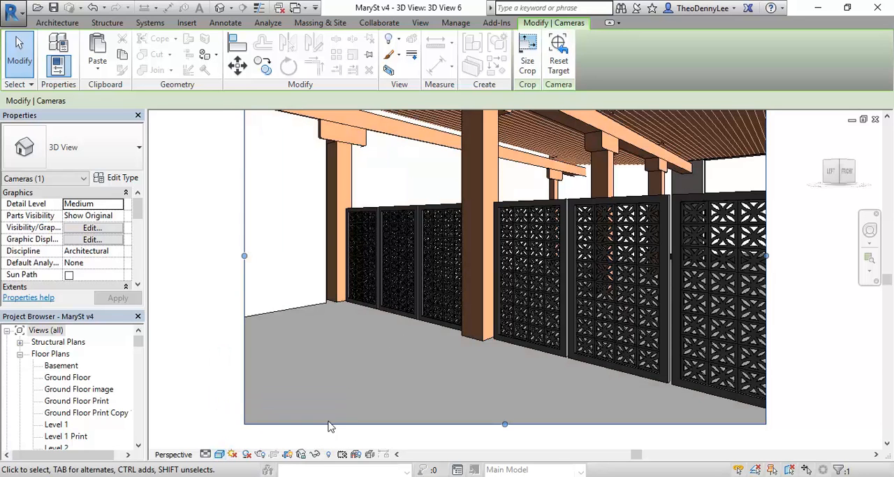
{"action": "left_click", "coordinate": [205, 454]}
{"action": "left_click", "coordinate": [219, 454]}
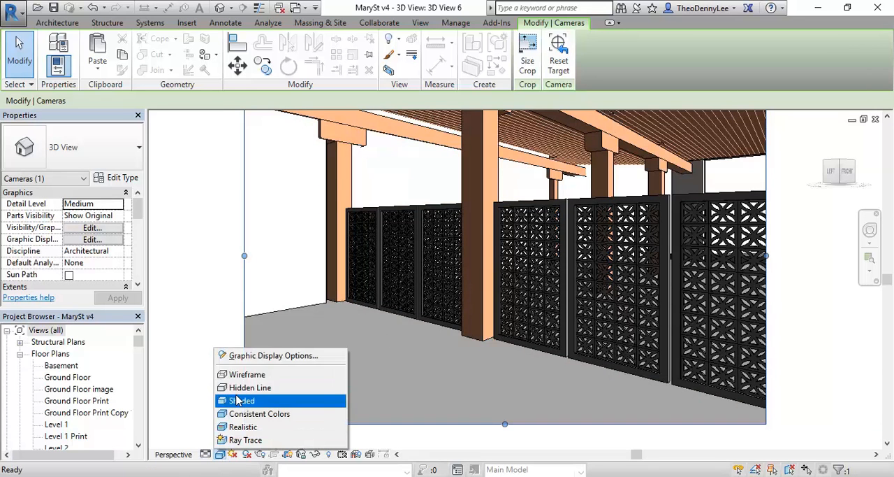
{"action": "left_click", "coordinate": [241, 388]}
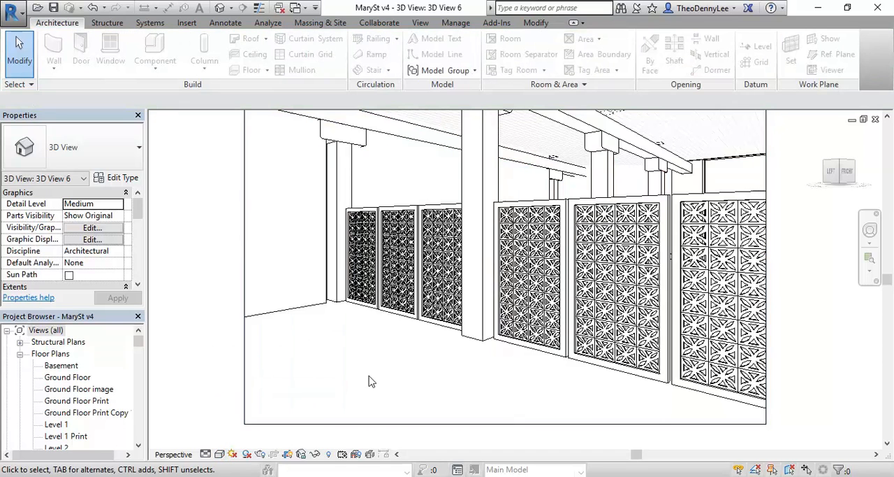
- Lower the top edge of the perspective view's crop region to just above the screens and rotate the camera slightly
{"action": "scroll", "coordinate": [446, 247], "scroll_direction": "down", "scroll_amount": 1}
{"action": "middle_click_drag", "start_coordinate": [446, 247], "coordinate": [420, 282]}
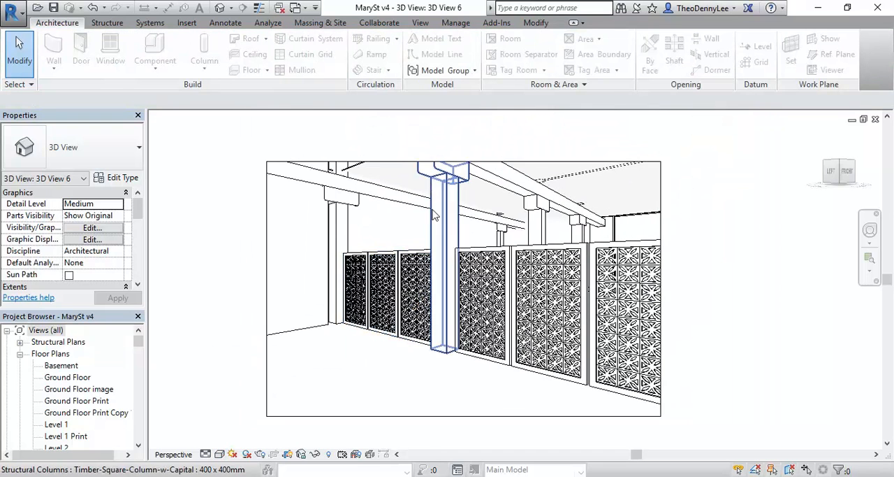
{"action": "left_click", "coordinate": [415, 165]}
{"action": "left_click_drag", "start_coordinate": [464, 161], "coordinate": [474, 238]}
{"action": "left_click", "coordinate": [439, 371]}
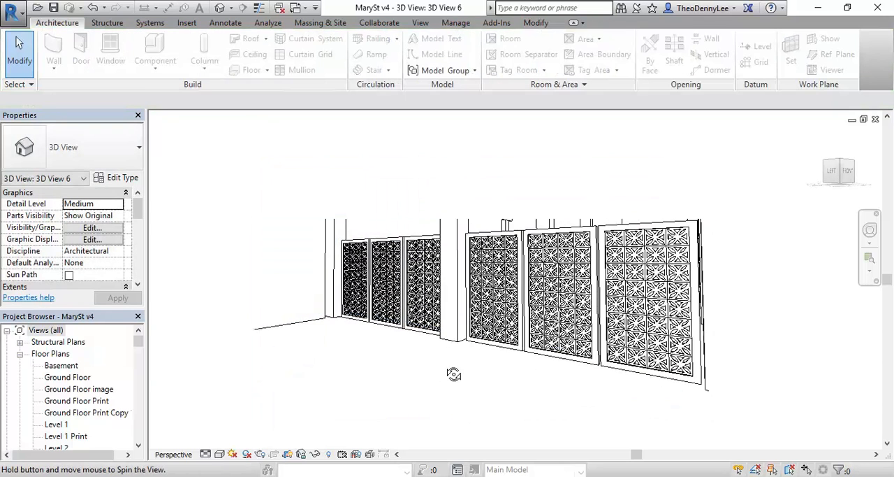